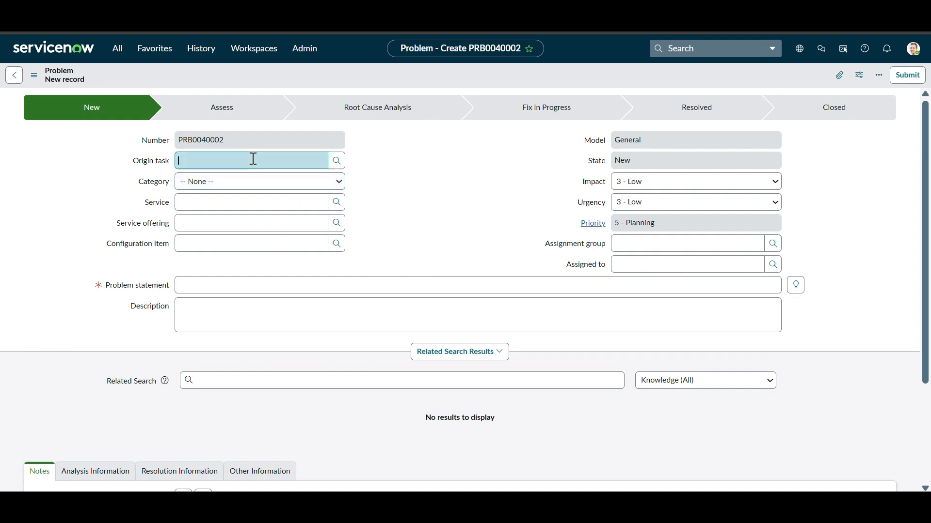
# - Set the new problem's origin task to INC0000004, filtering the task list for numbers containing "inc"
pyautogui.click(342, 162)
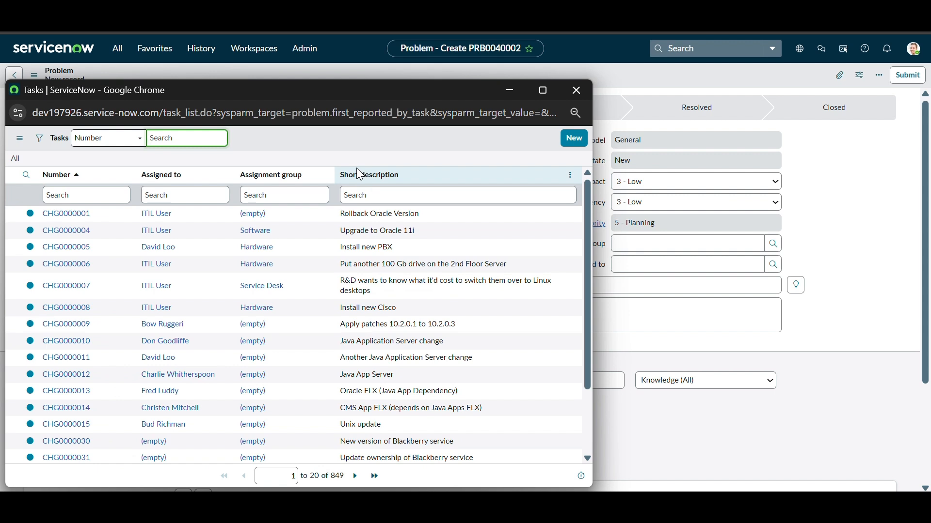
pyautogui.click(113, 194)
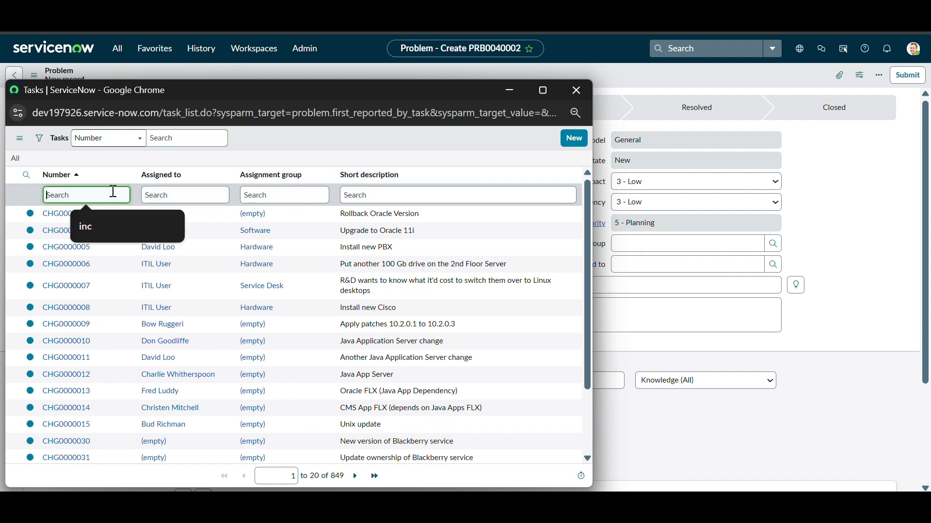
pyautogui.write('(')
pyautogui.press('BackSpace')
pyautogui.write('*')
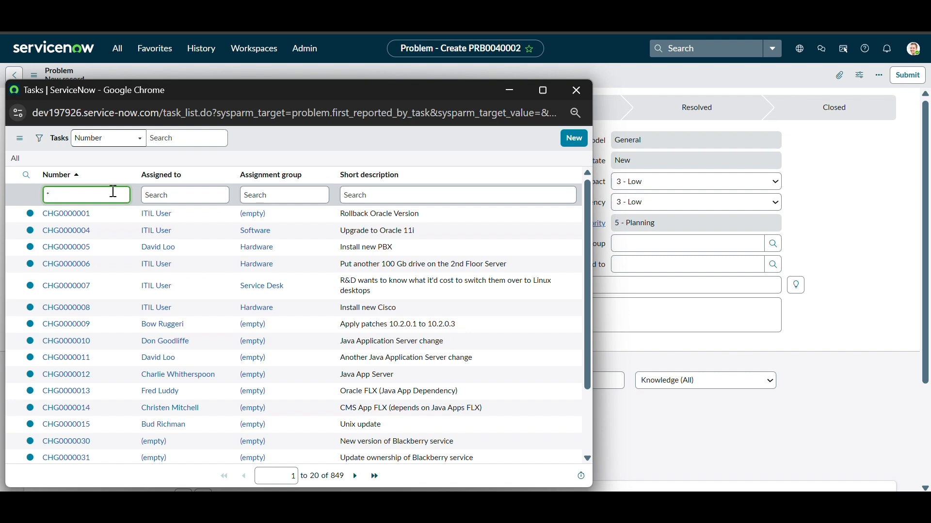
pyautogui.write('inc')
pyautogui.press('Return')
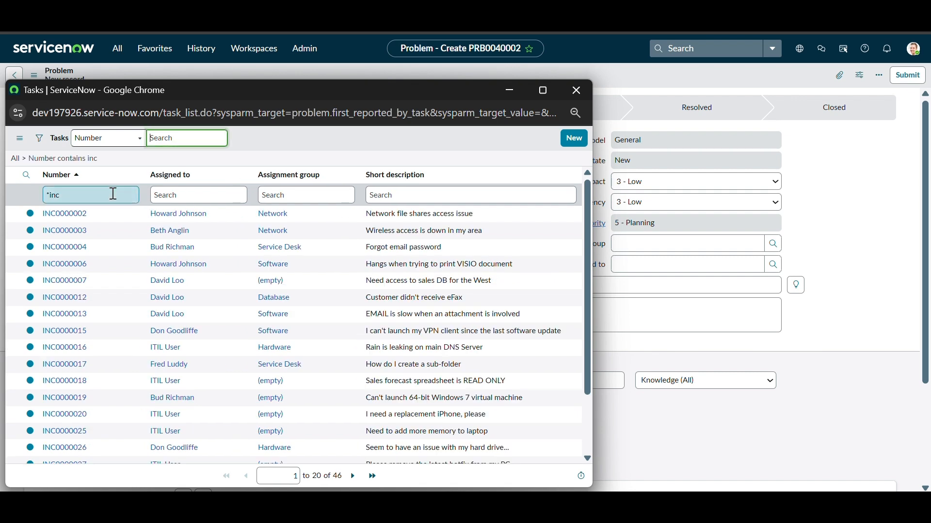
pyautogui.click(73, 251)
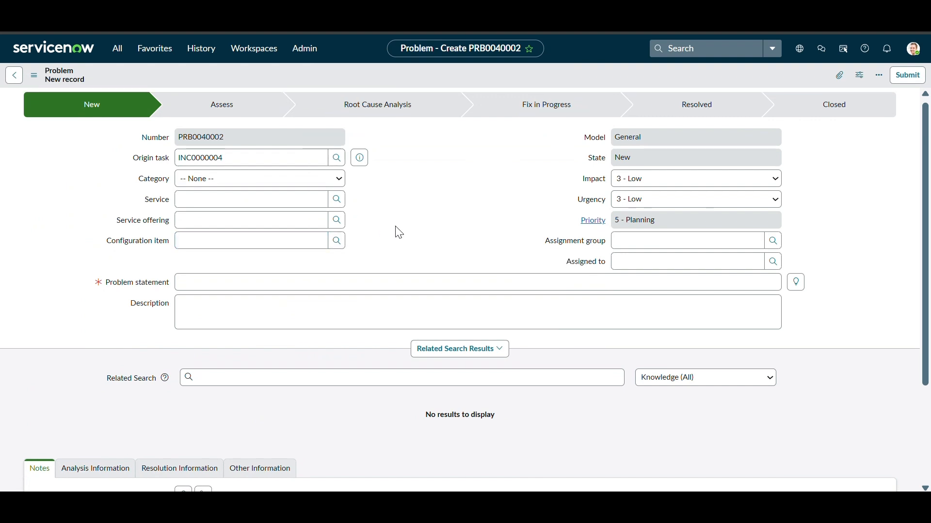
# - Enter "Incident testing" as the problem statement and save the record while keeping it open
pyautogui.scroll(-1, 353, 248)
pyautogui.click(329, 256)
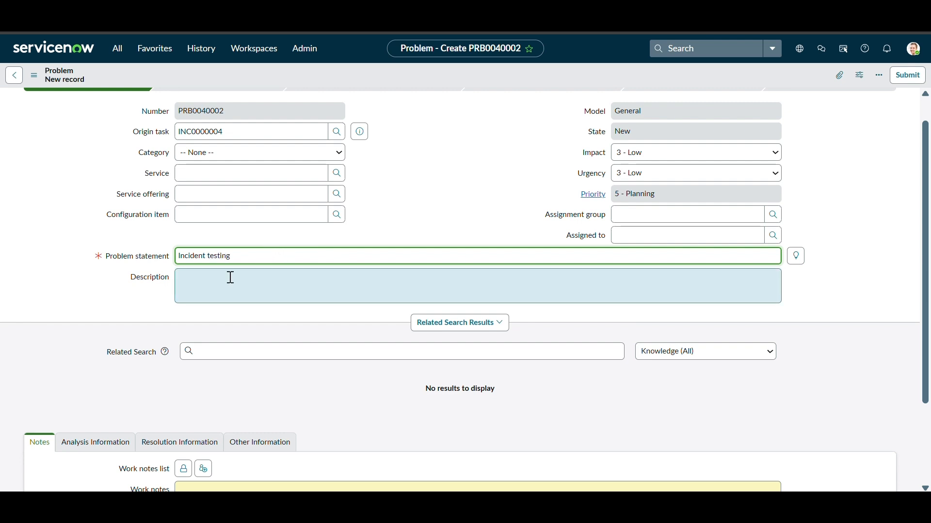
pyautogui.scroll(1, 347, 197)
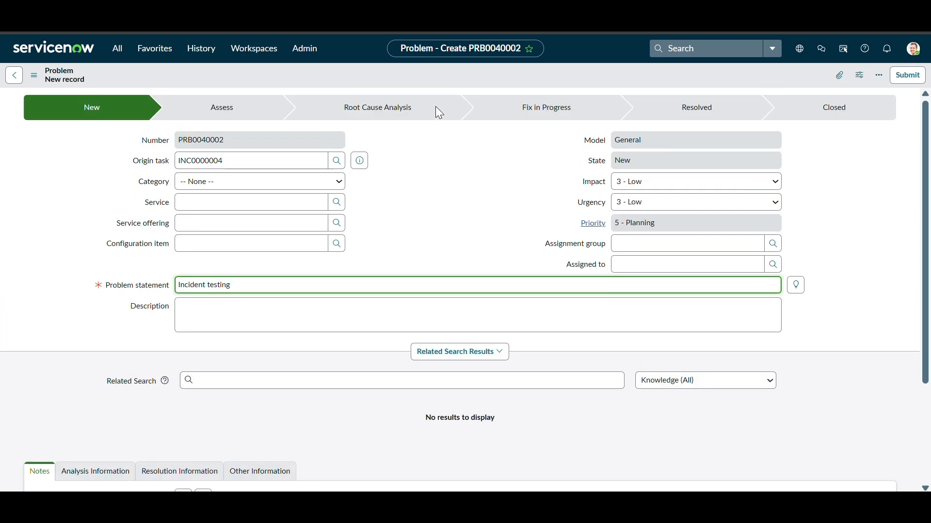
pyautogui.rightClick(406, 75)
pyautogui.click(426, 84)
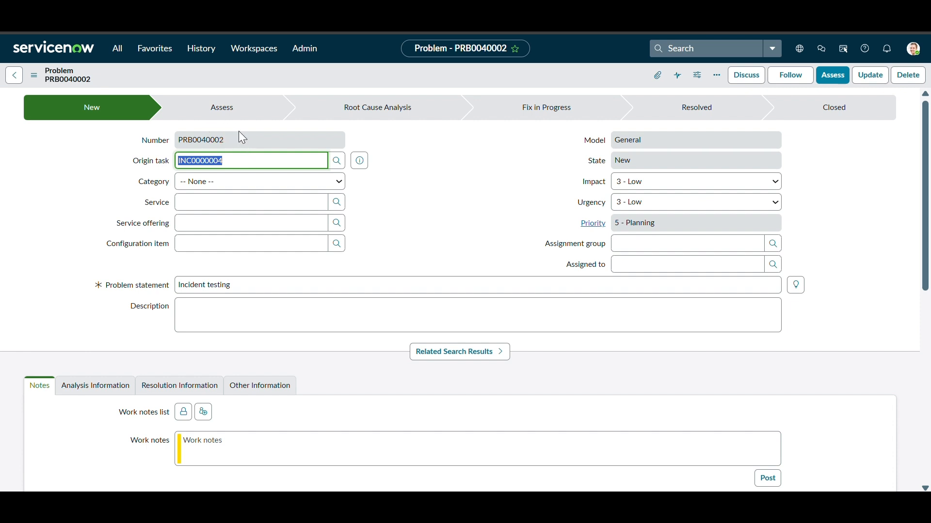
# - Examine the saved problem's fields, state flow, activity log and related lists
pyautogui.scroll(-1, 450, 265)
pyautogui.scroll(1, 450, 266)
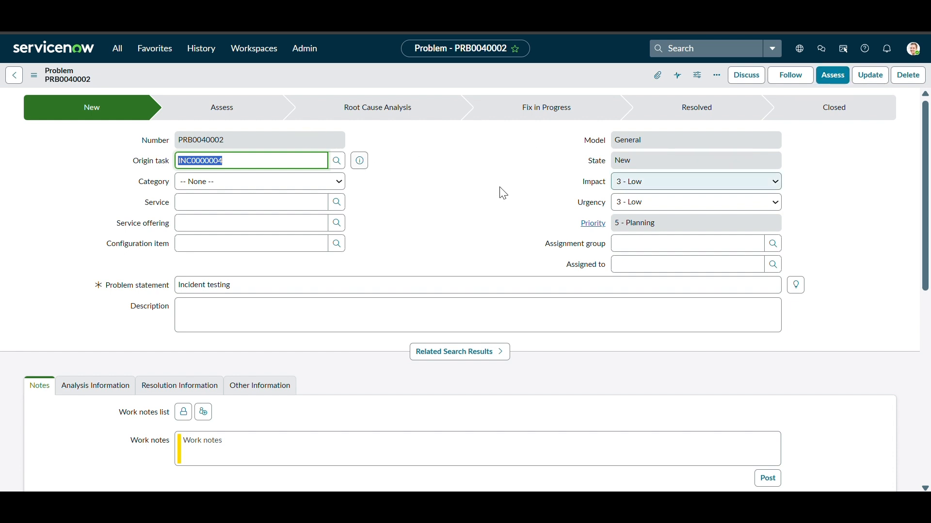
pyautogui.scroll(-1, 529, 234)
pyautogui.scroll(1, 525, 234)
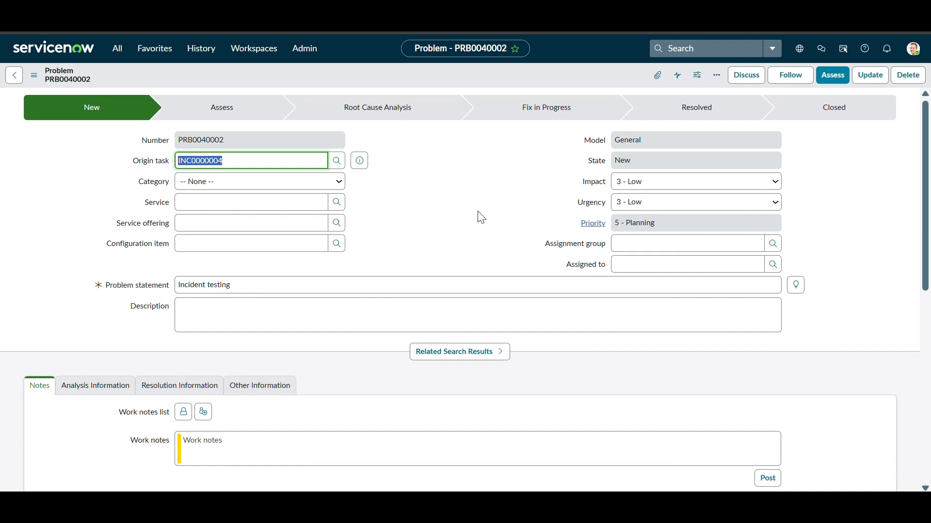
pyautogui.scroll(-6, 339, 243)
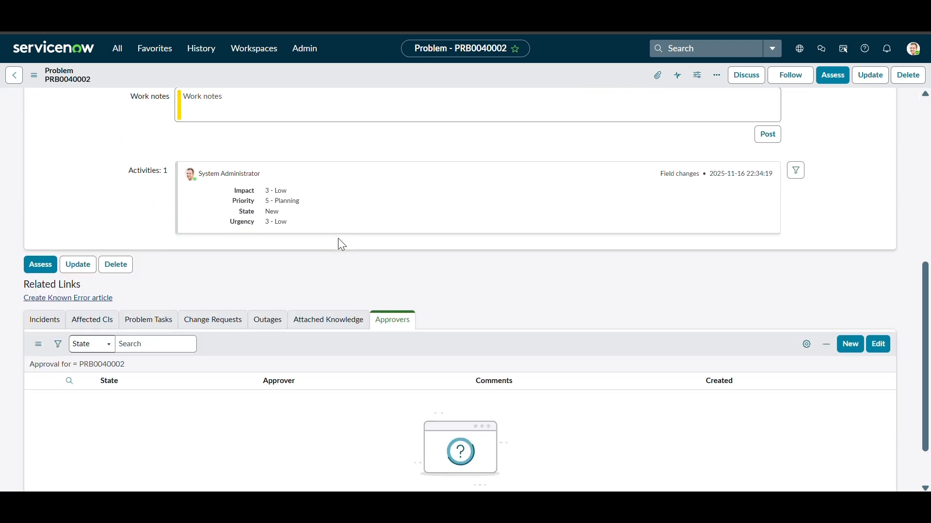
pyautogui.scroll(1, 339, 243)
pyautogui.scroll(-3, 339, 243)
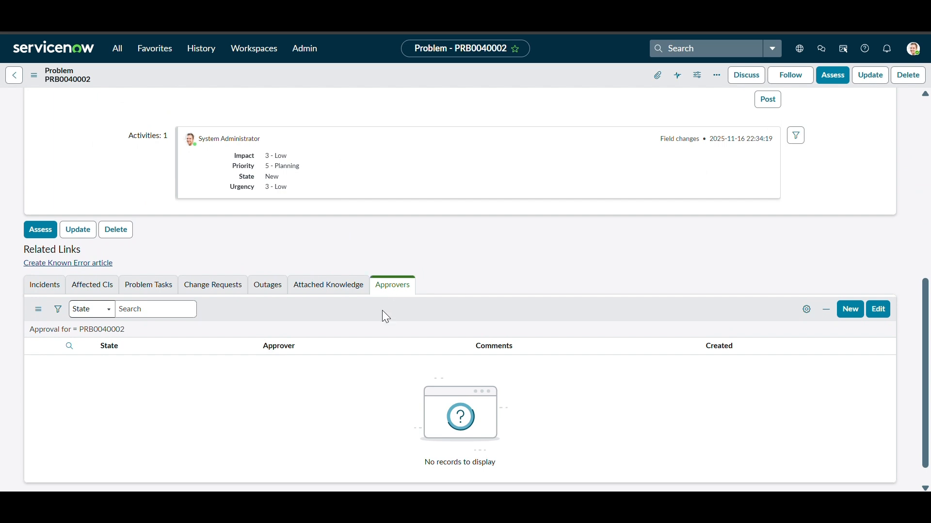
pyautogui.scroll(1, 439, 218)
pyautogui.scroll(6, 465, 213)
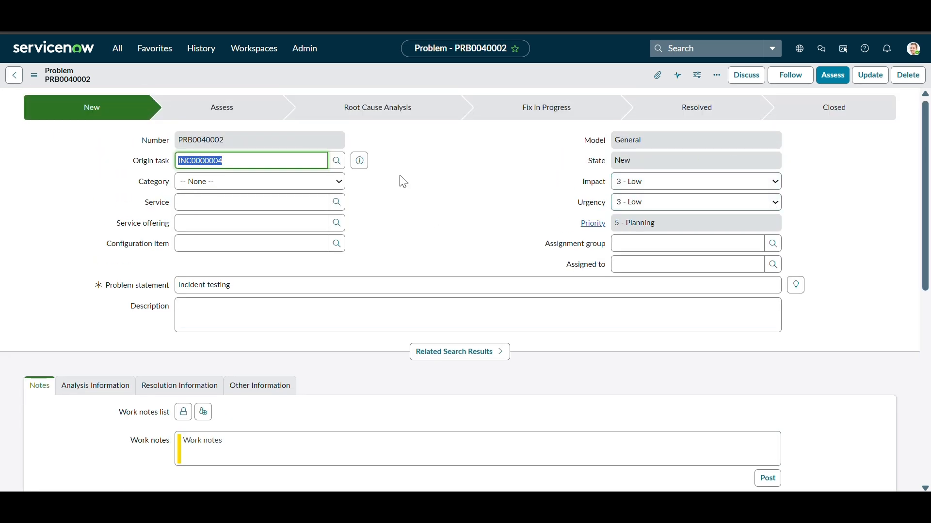
# - Move the problem to the Assess state, assigned to Problem Administrator
pyautogui.click(833, 75)
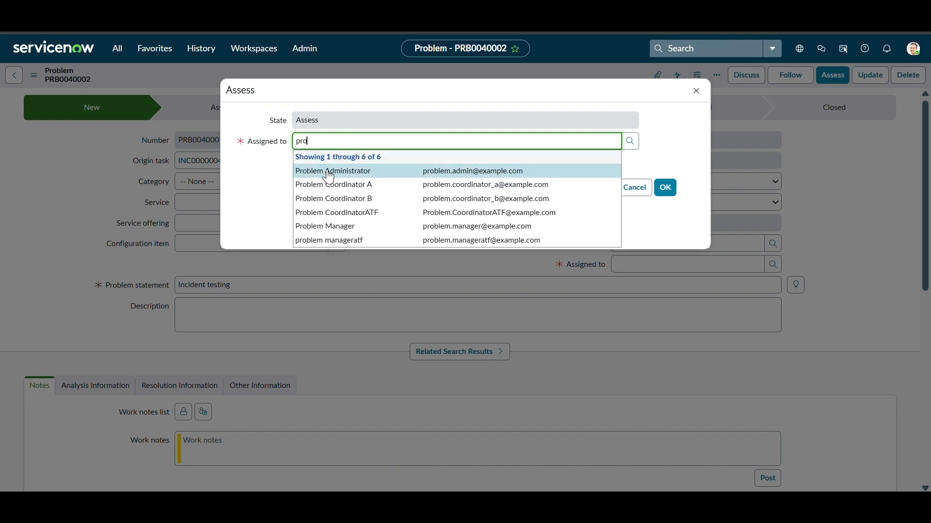
pyautogui.click(330, 173)
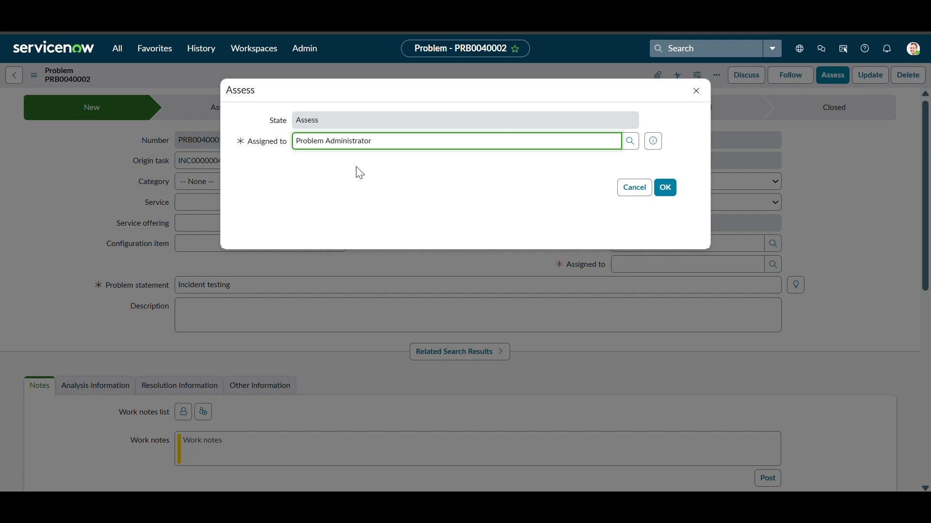
pyautogui.click(674, 192)
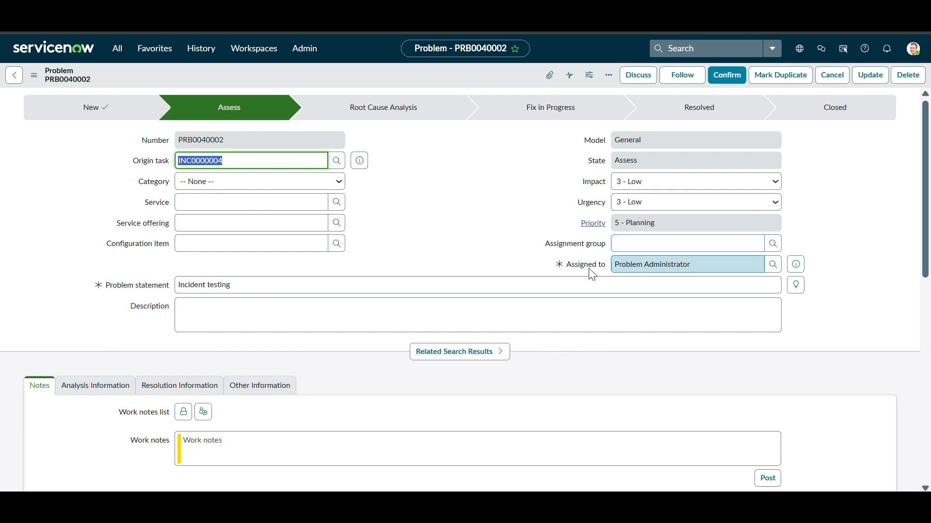
# - Review the assessed problem's assignment, logged activities and related lists, including its approvers
pyautogui.scroll(-8, 455, 306)
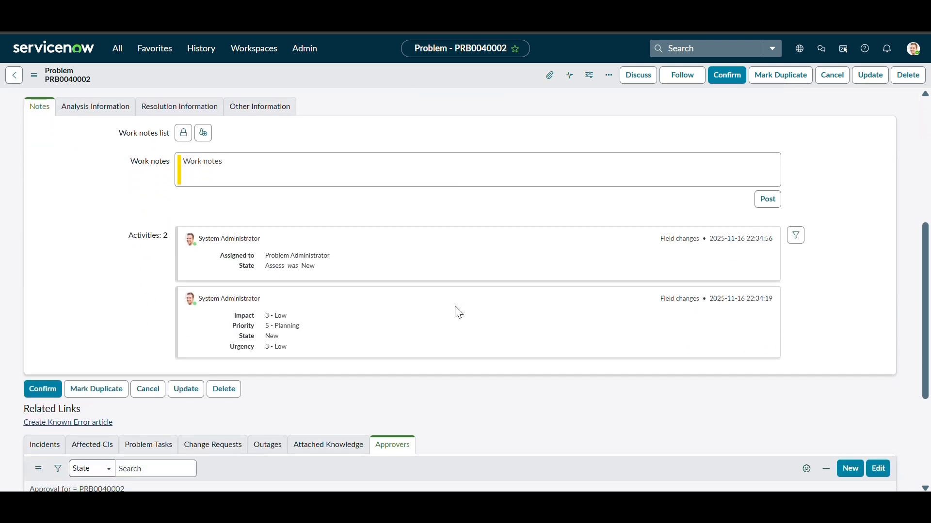
pyautogui.scroll(10, 449, 323)
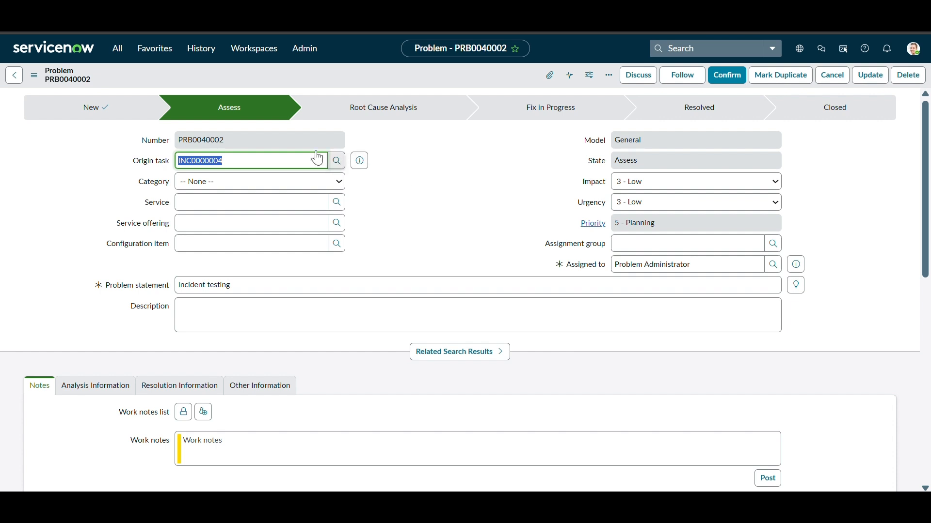
pyautogui.scroll(-1, 393, 217)
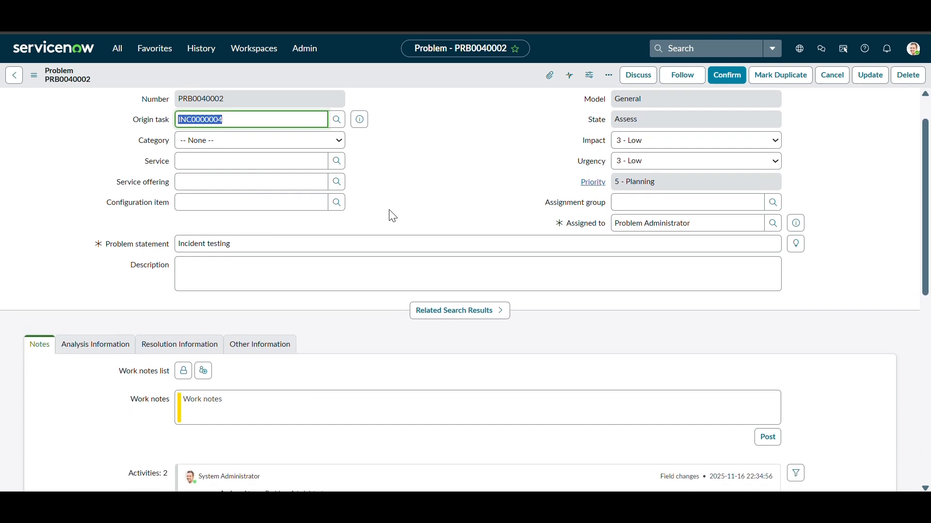
pyautogui.scroll(-7, 393, 216)
pyautogui.scroll(-2, 390, 228)
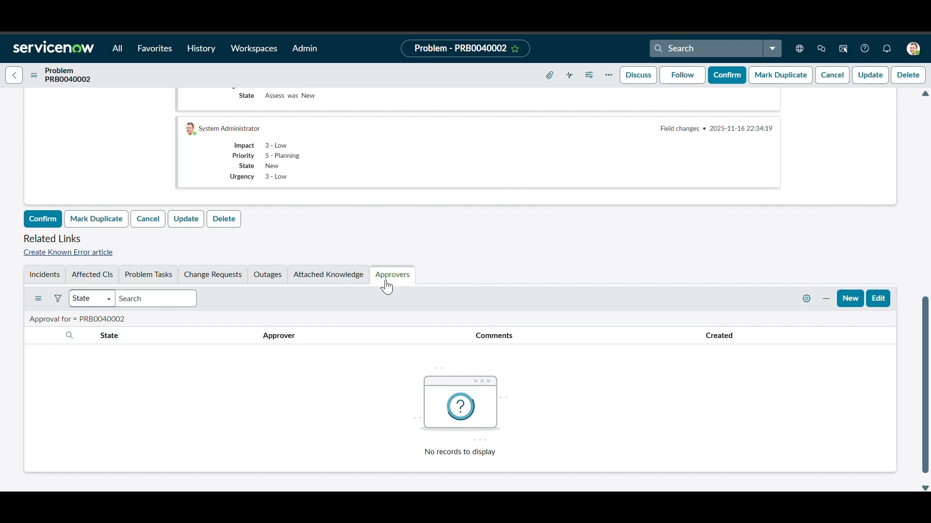
pyautogui.scroll(8, 467, 228)
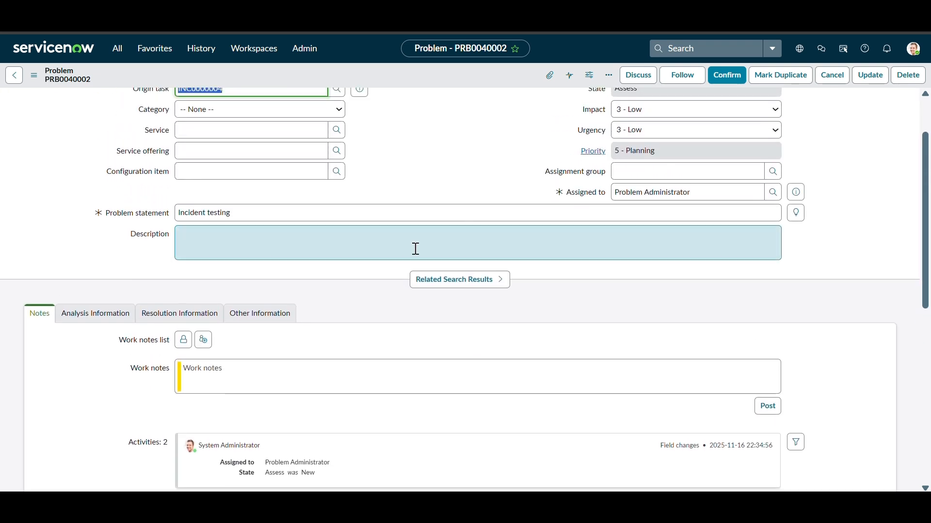
pyautogui.scroll(2, 416, 248)
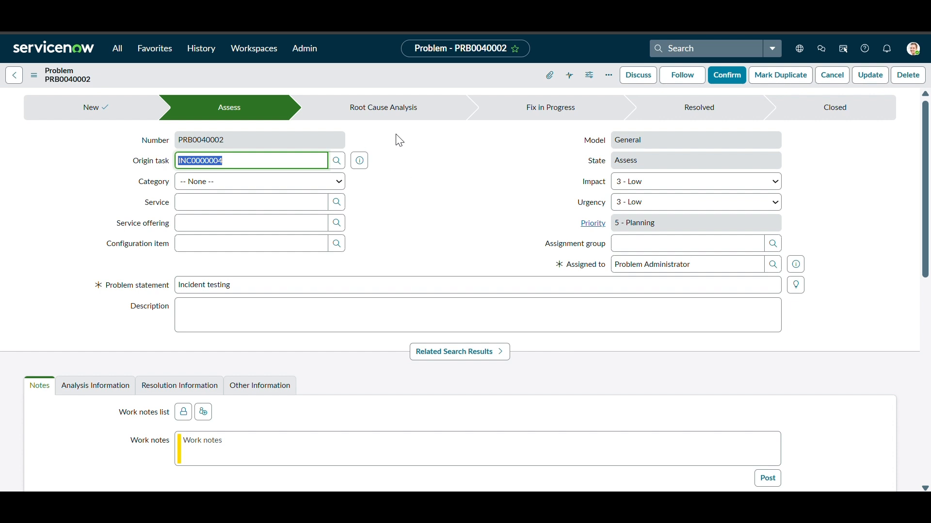
pyautogui.scroll(-5, 410, 199)
pyautogui.scroll(-4, 412, 200)
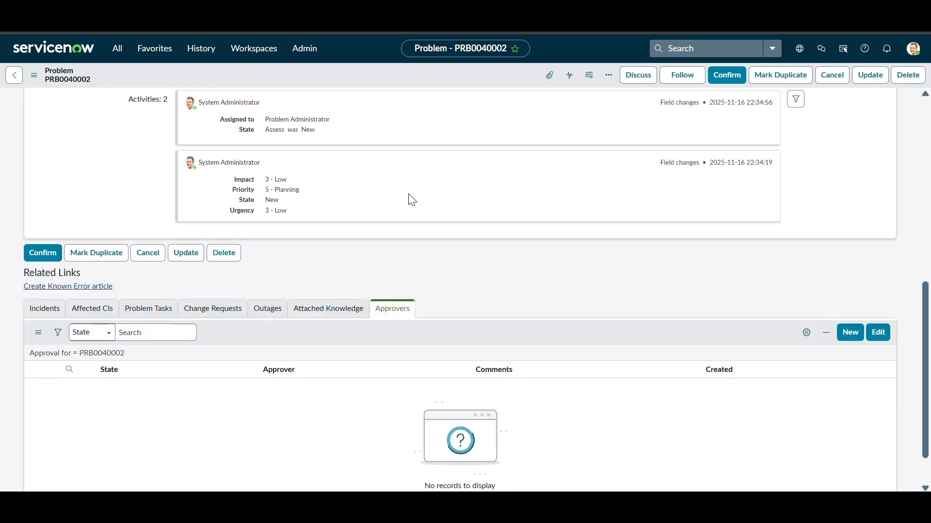
pyautogui.scroll(9, 412, 200)
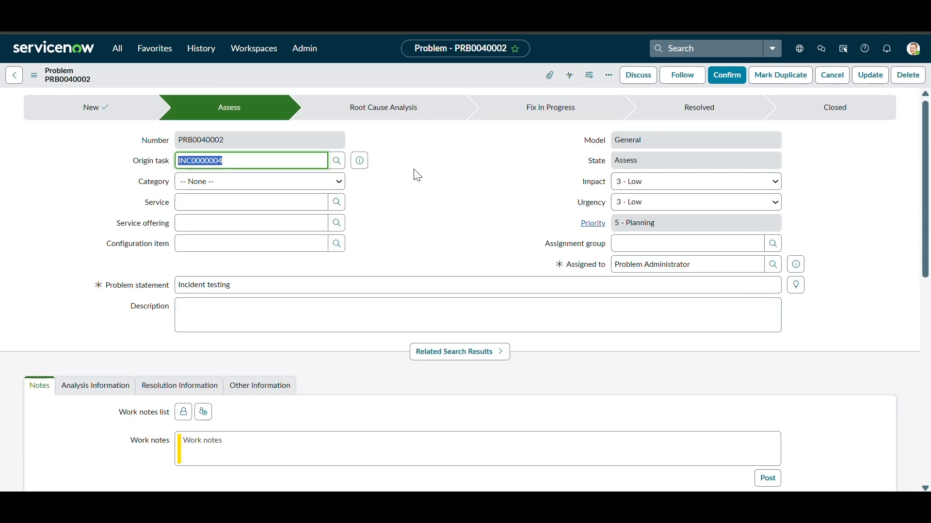
# - Confirm the problem to advance it from Assess to Root Cause Analysis
pyautogui.click(382, 123)
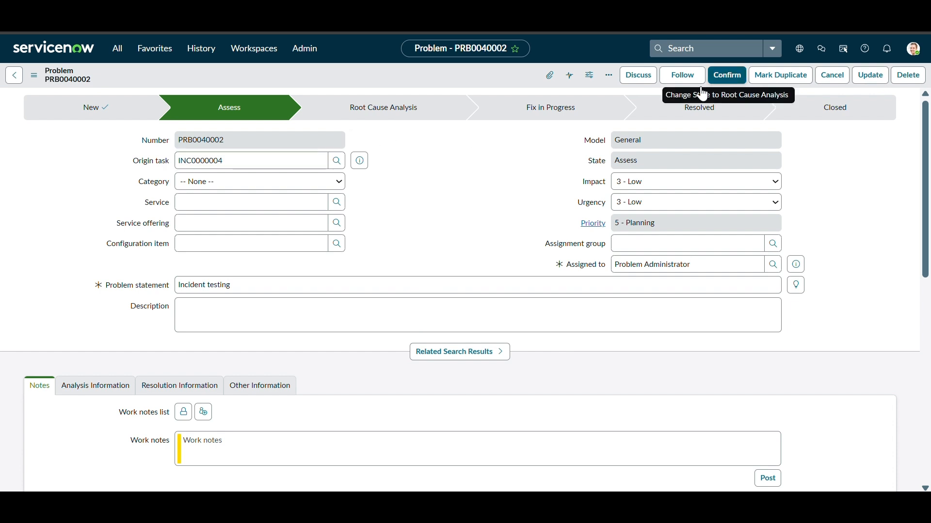
pyautogui.click(726, 75)
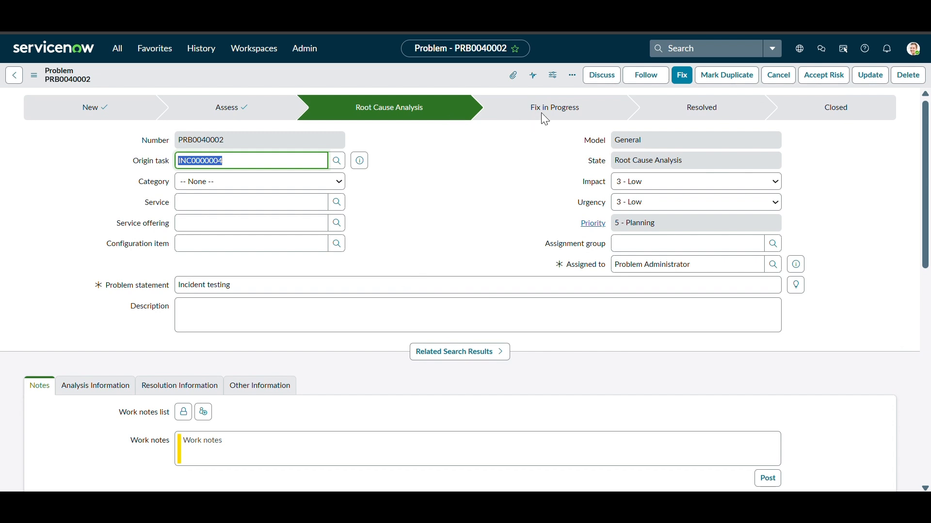
# - Move the problem to Fix in Progress, entering "Test" as both the cause notes and the fix notes
pyautogui.click(684, 79)
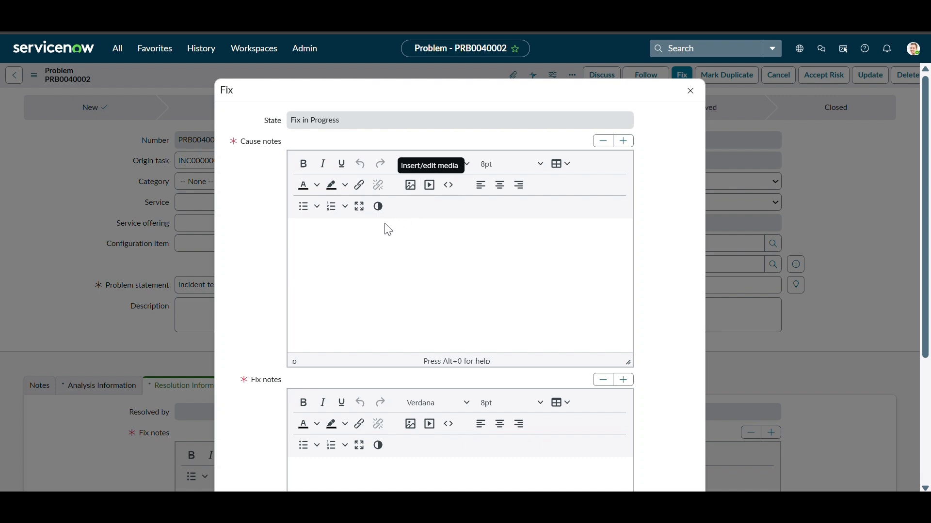
pyautogui.click(373, 245)
pyautogui.write('Test')
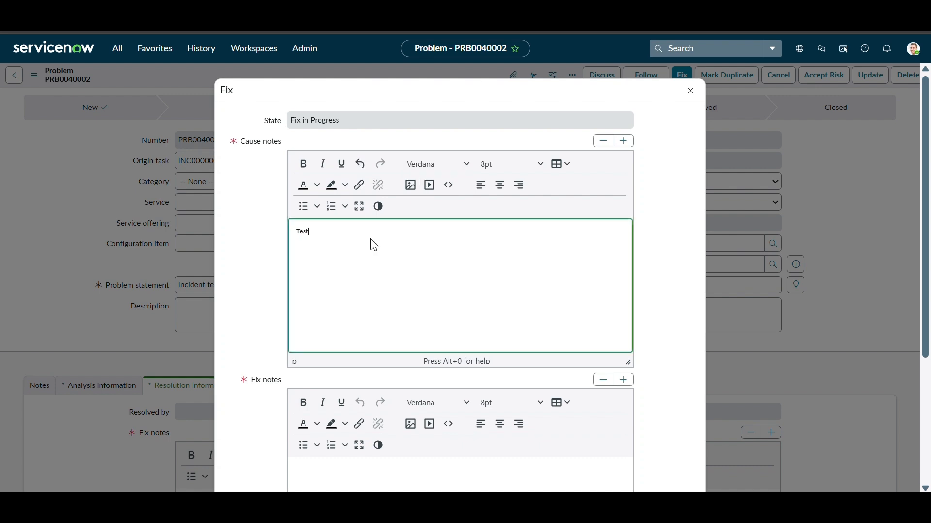
pyautogui.press('Tab')
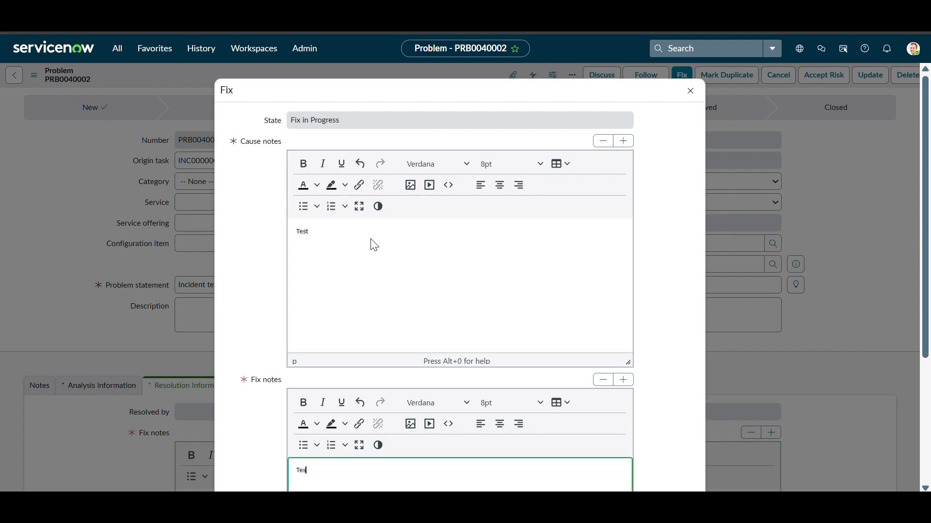
pyautogui.scroll(-4, 475, 298)
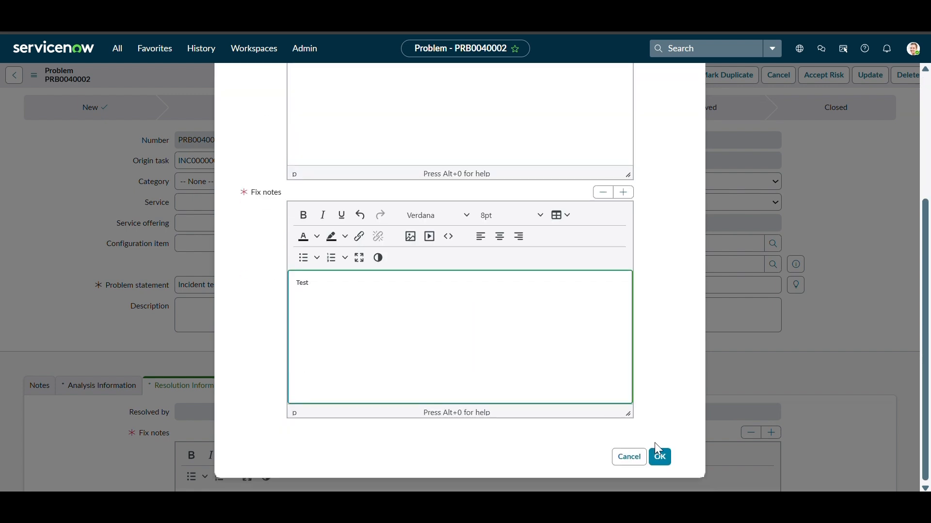
pyautogui.click(665, 463)
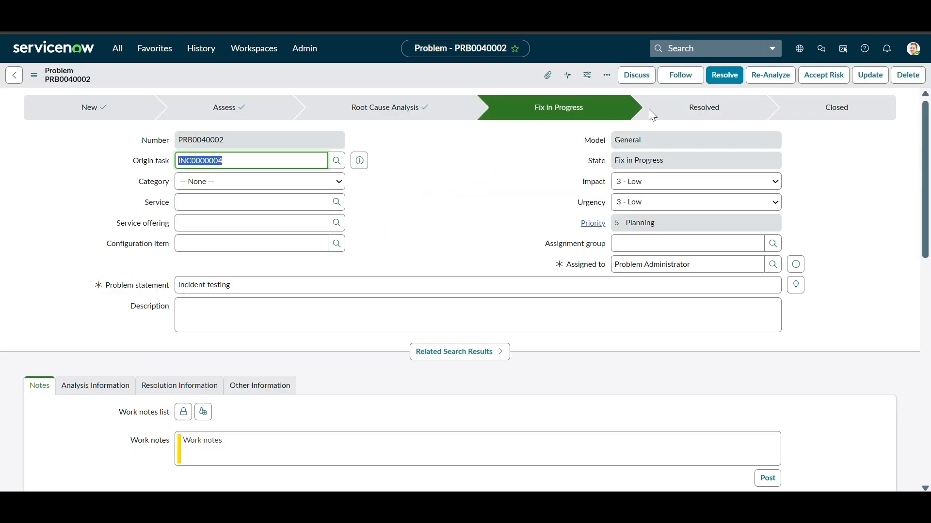
# - Preview the origin incident INC0000004 from the problem record to check its details, and close the preview
pyautogui.click(227, 164)
pyautogui.doubleClick(203, 164)
pyautogui.click(359, 161)
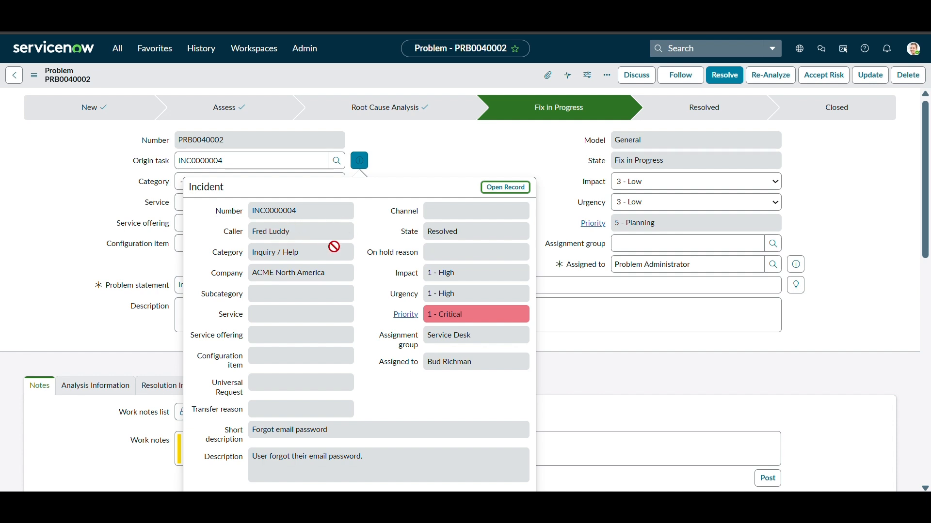
pyautogui.click(446, 170)
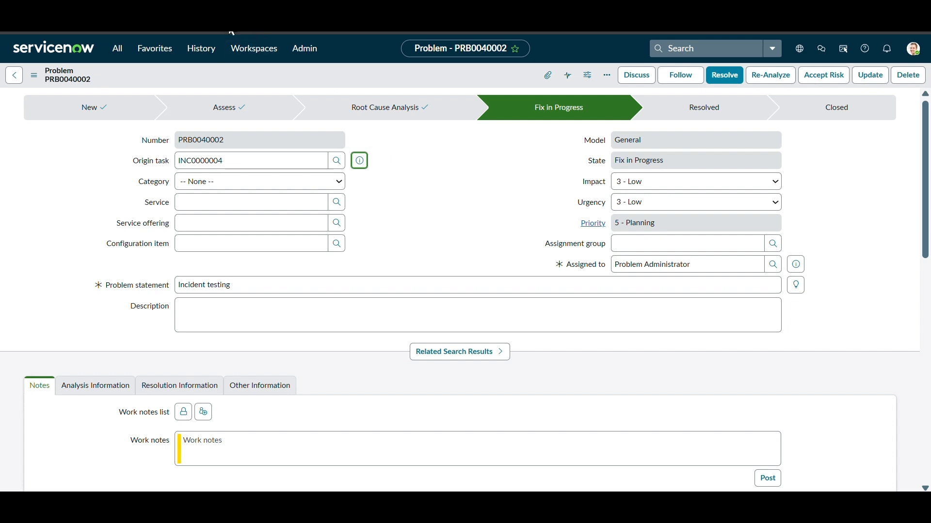
# - Find Flow Designer in the application navigator with the filter "flow de" and switch to it
pyautogui.click(117, 48)
pyautogui.write('problem')
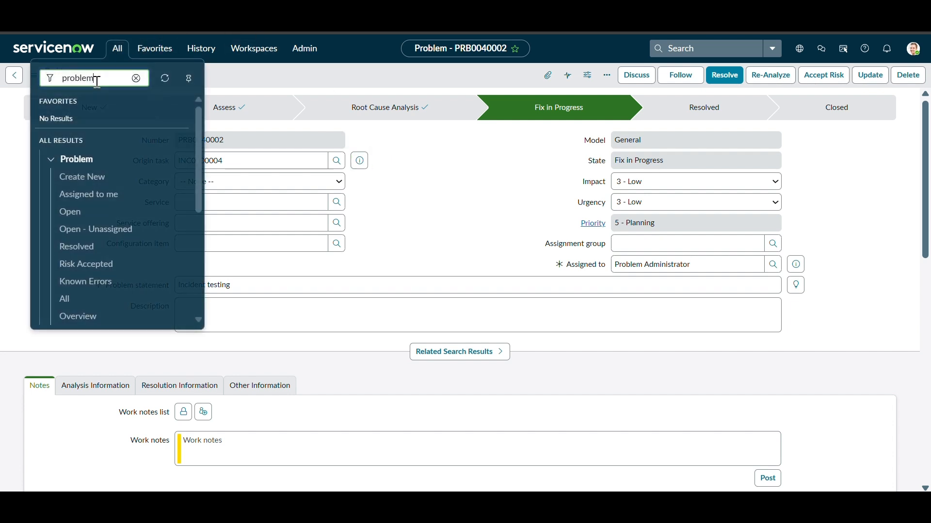
pyautogui.hotkey('ctrl', 'a')
pyautogui.press('BackSpace')
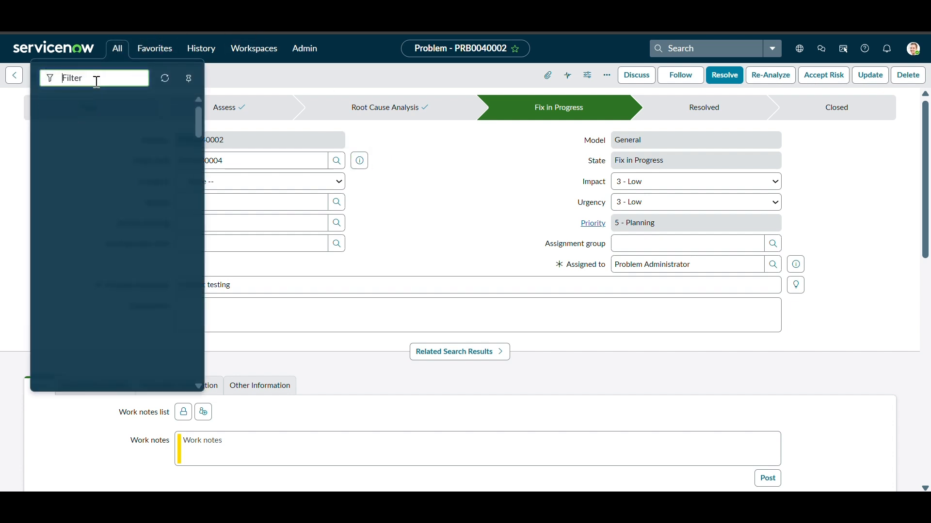
pyautogui.write('floe')
pyautogui.press('BackSpace')
pyautogui.write('w')
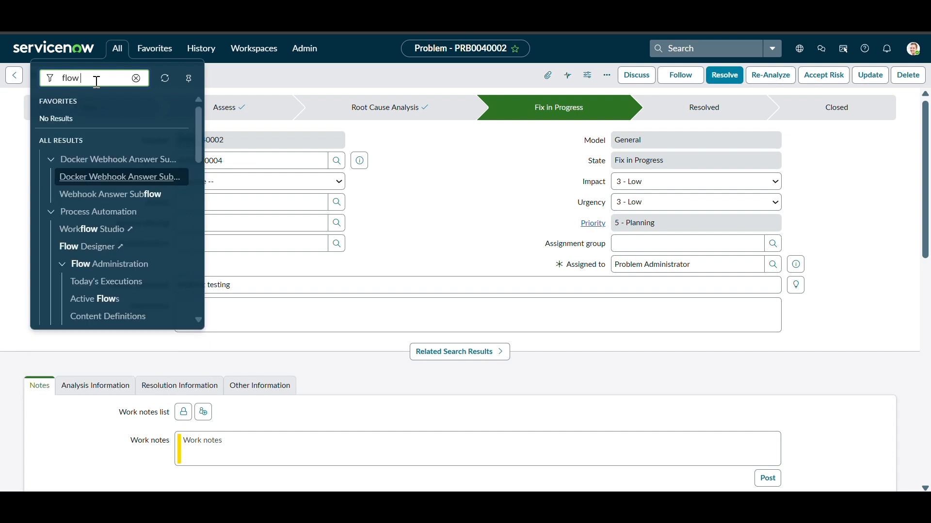
pyautogui.write(' de')
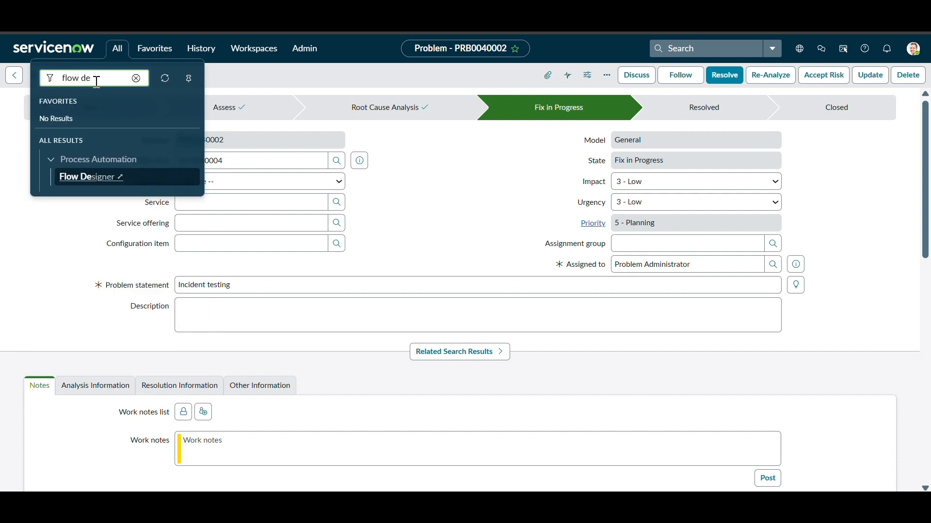
pyautogui.click(92, 184)
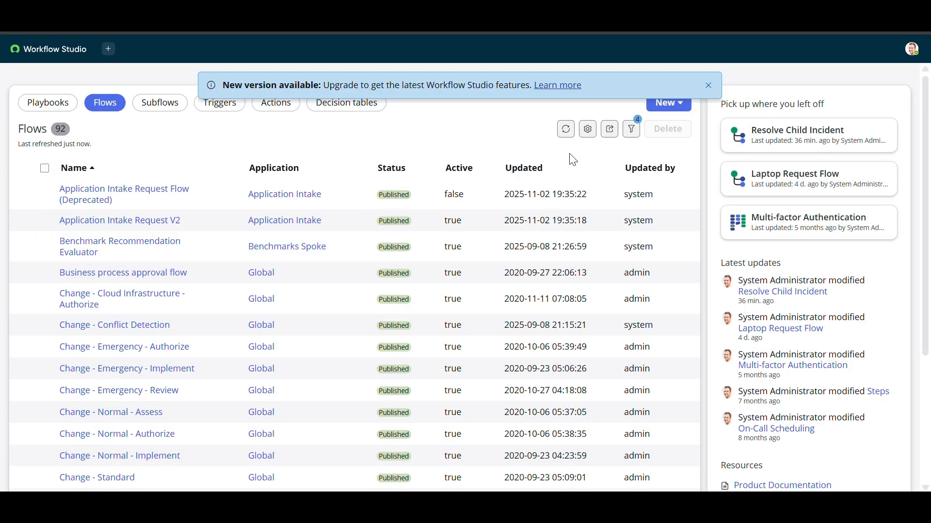
# - Create a new flow named "Workflow of Problem" in the Global application, run as the user who initiates the session
pyautogui.click(680, 113)
pyautogui.click(681, 138)
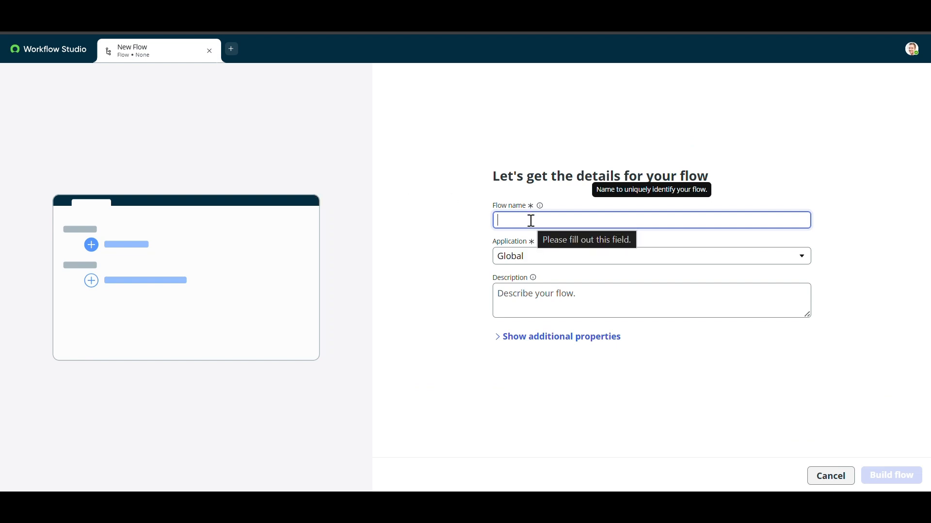
pyautogui.write('Workflow of Problem')
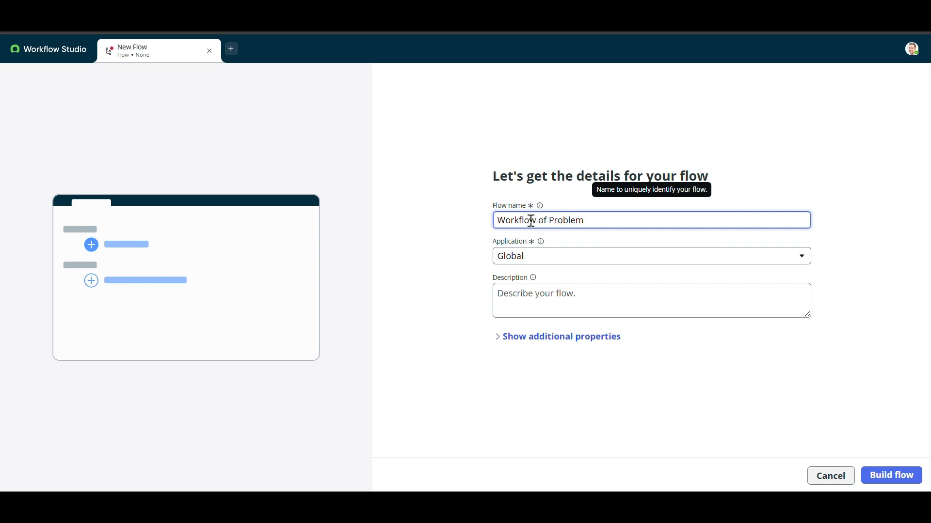
pyautogui.click(536, 337)
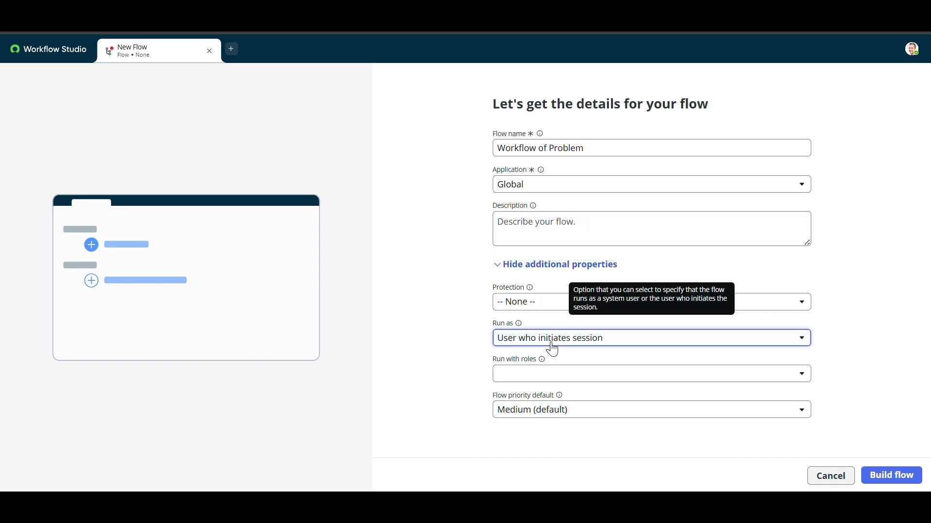
pyautogui.click(553, 347)
pyautogui.click(867, 345)
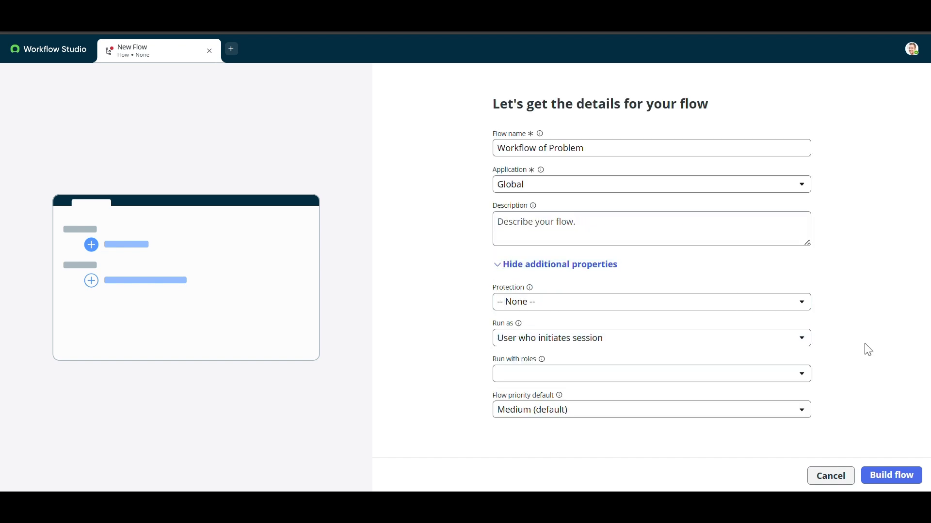
pyautogui.click(893, 484)
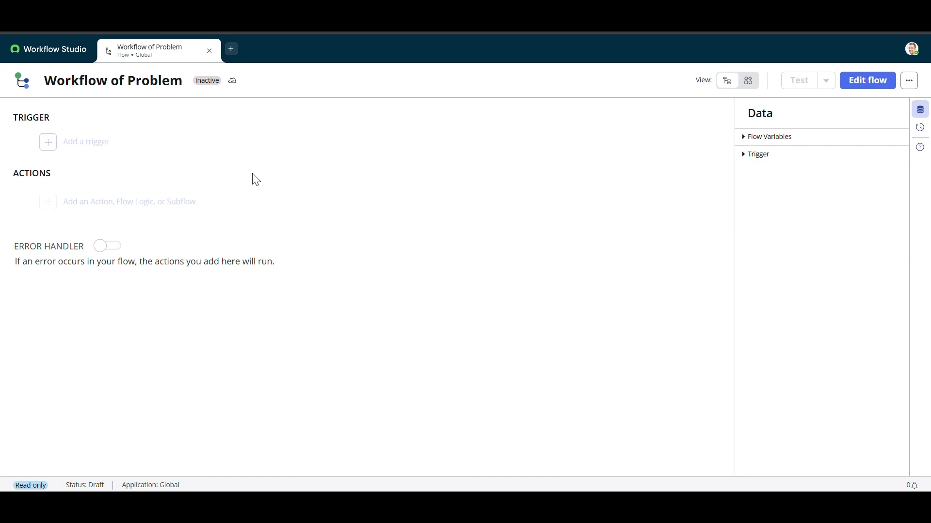
# - Make the flow editable and add a record Updated trigger on the Problem [problem] table
pyautogui.click(95, 141)
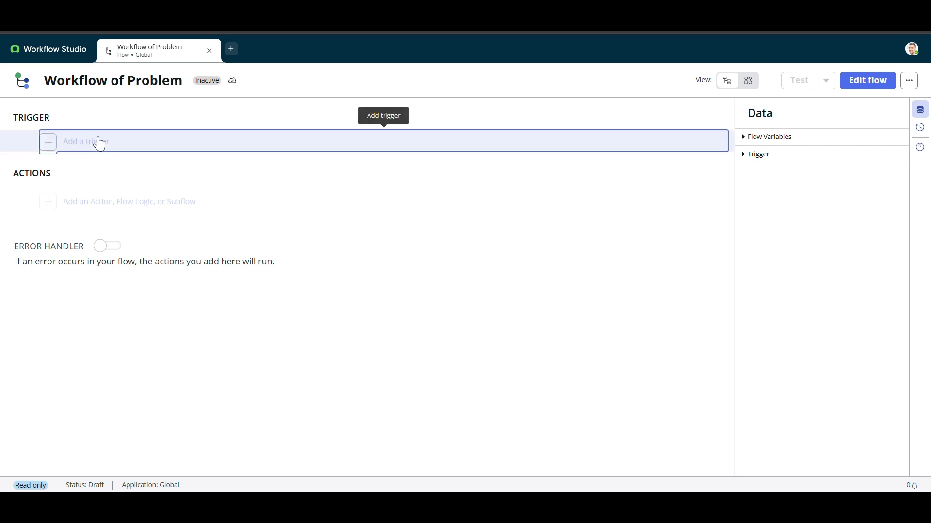
pyautogui.click(868, 84)
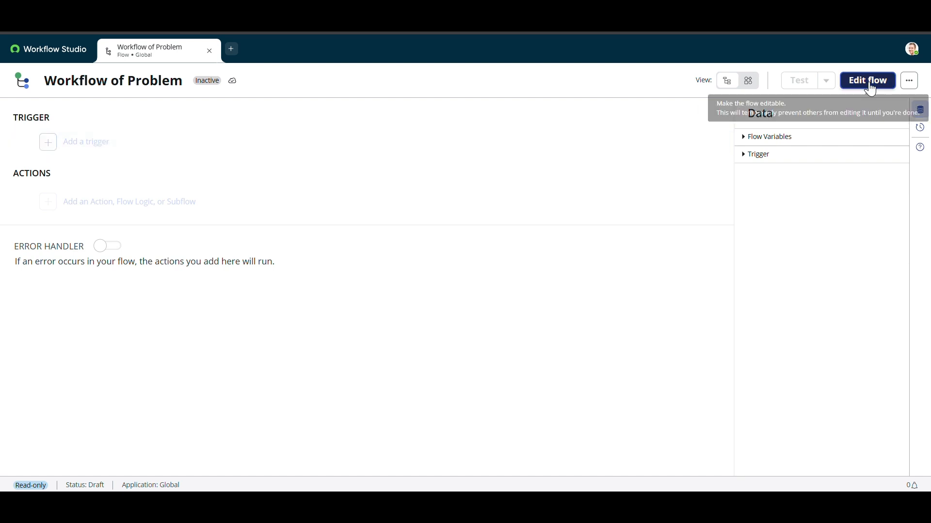
pyautogui.click(86, 144)
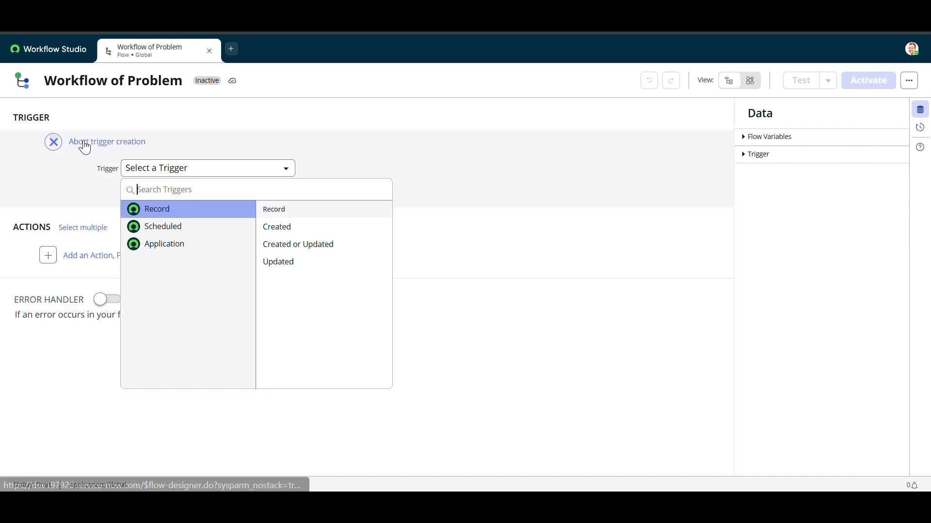
pyautogui.click(287, 263)
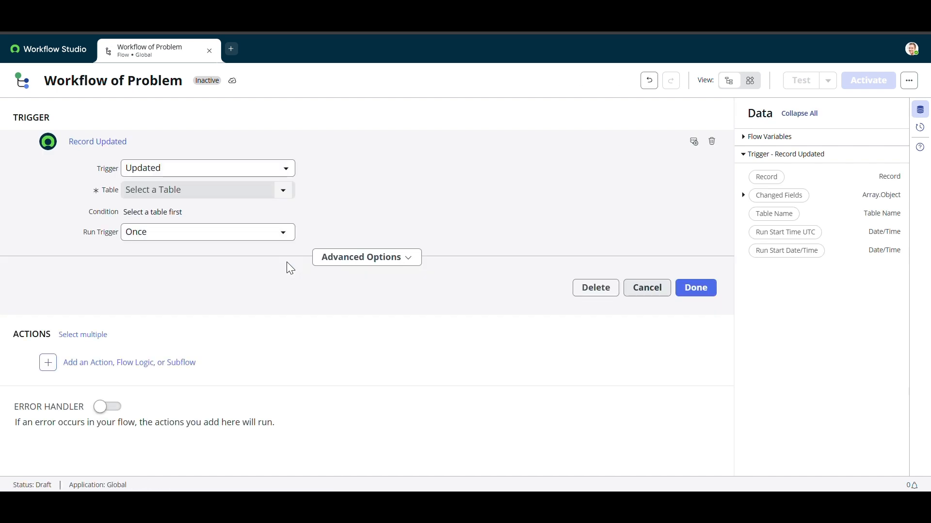
pyautogui.click(281, 191)
pyautogui.write('problem')
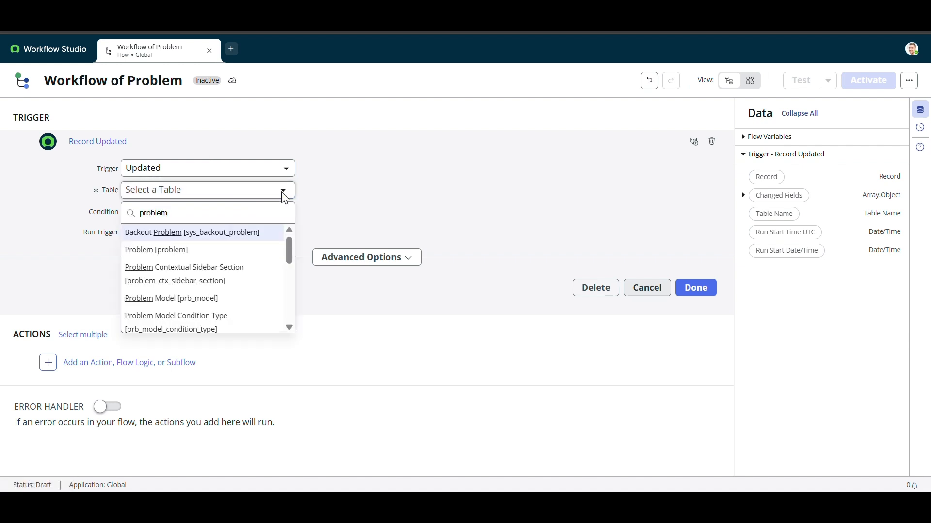
pyautogui.click(179, 250)
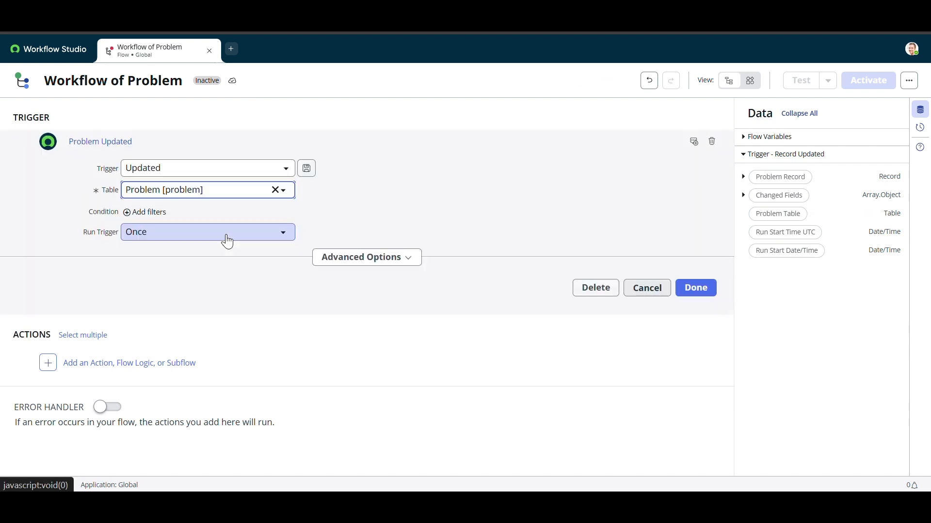
# - Add a trigger condition requiring State is Assess
pyautogui.click(153, 215)
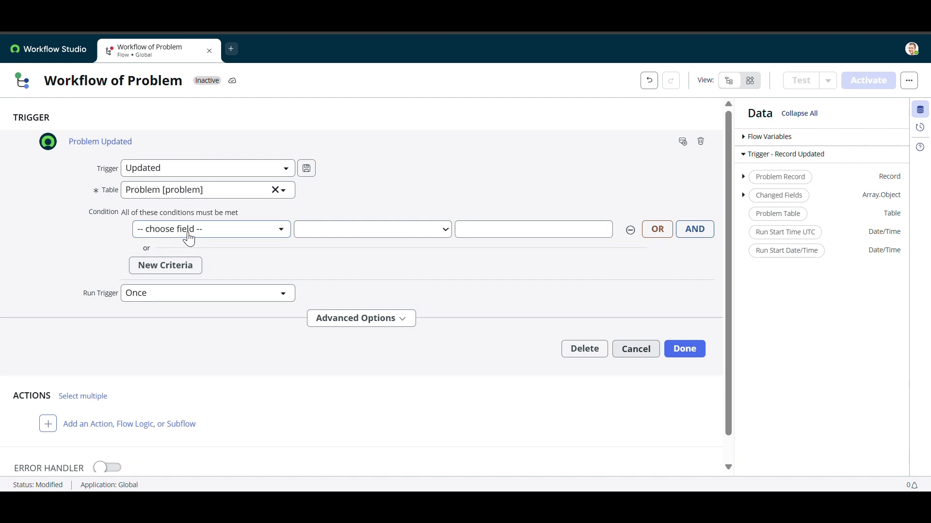
pyautogui.click(190, 229)
pyautogui.write('s')
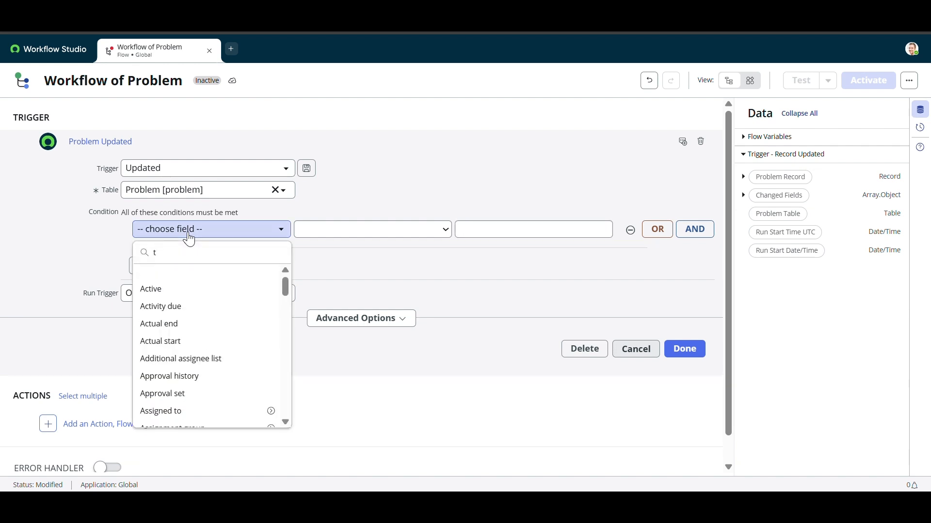
pyautogui.write('tate')
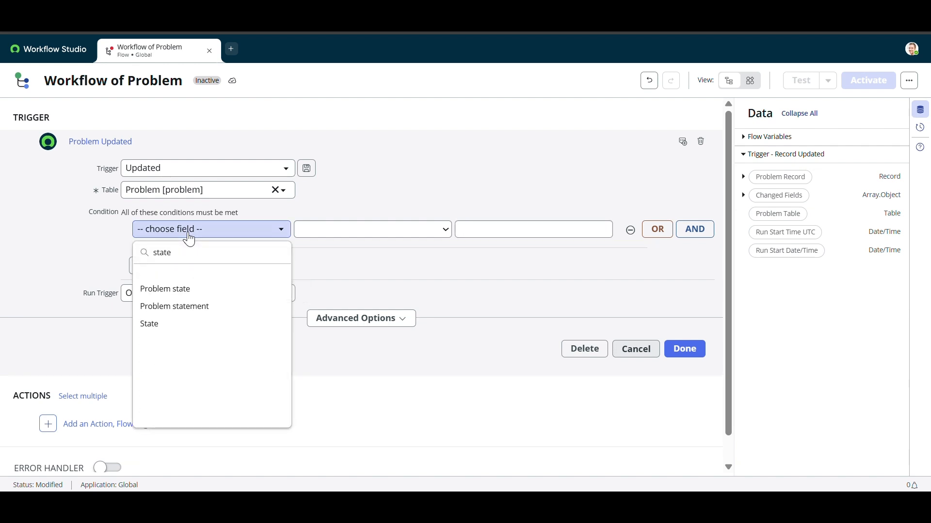
pyautogui.click(159, 325)
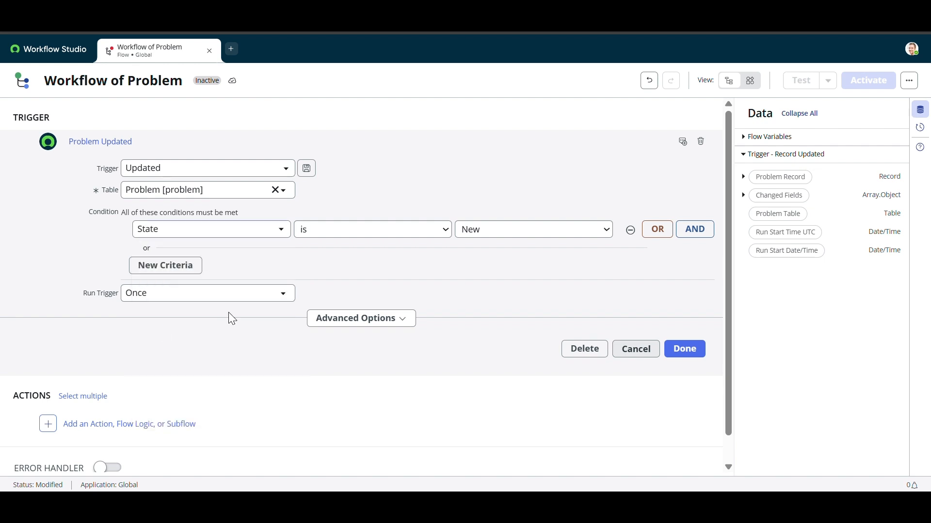
pyautogui.click(499, 235)
pyautogui.click(491, 264)
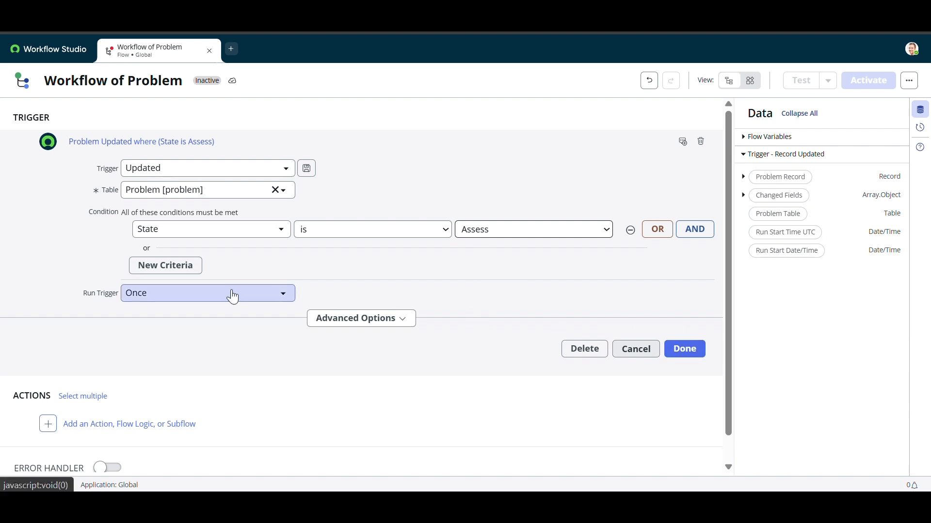
# - Check the trigger's run options, keep it at Once, and finish the trigger setup
pyautogui.click(138, 304)
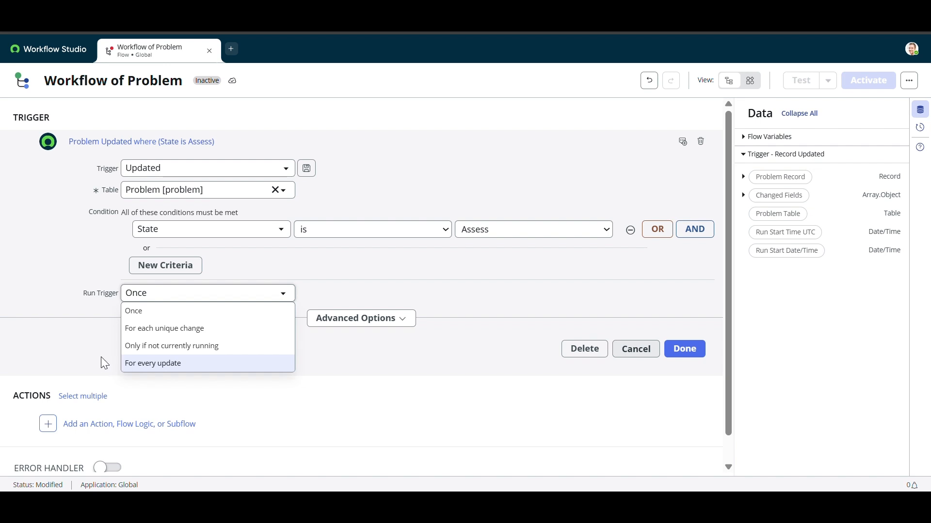
pyautogui.click(89, 344)
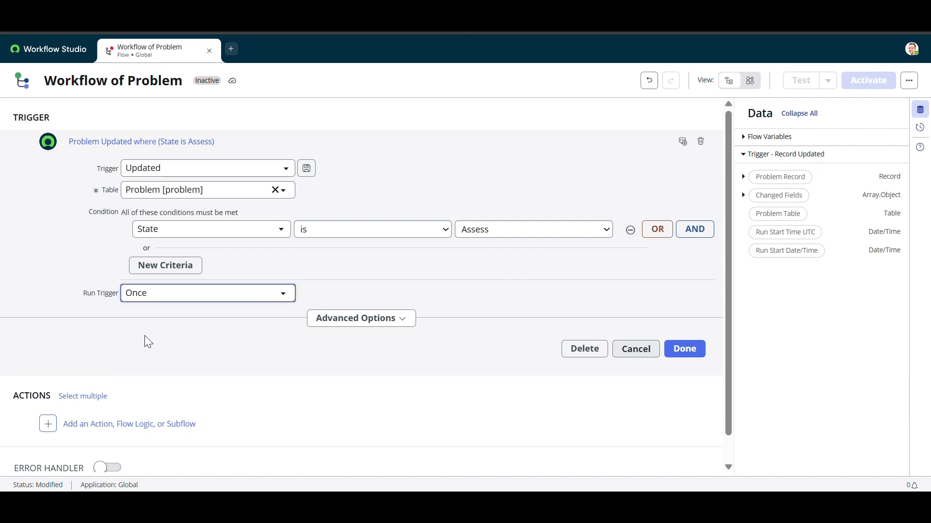
pyautogui.click(684, 349)
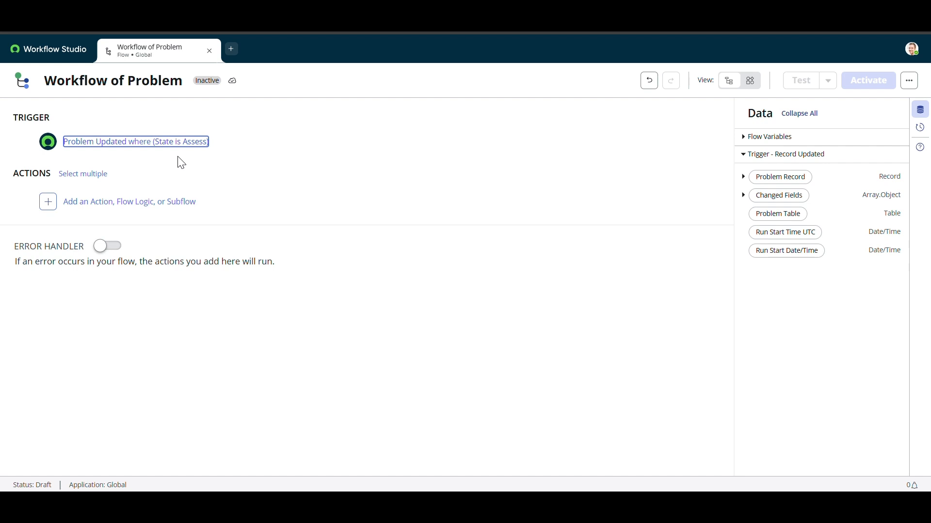
# - Add an Ask For Approval action as the flow's first action
pyautogui.click(92, 202)
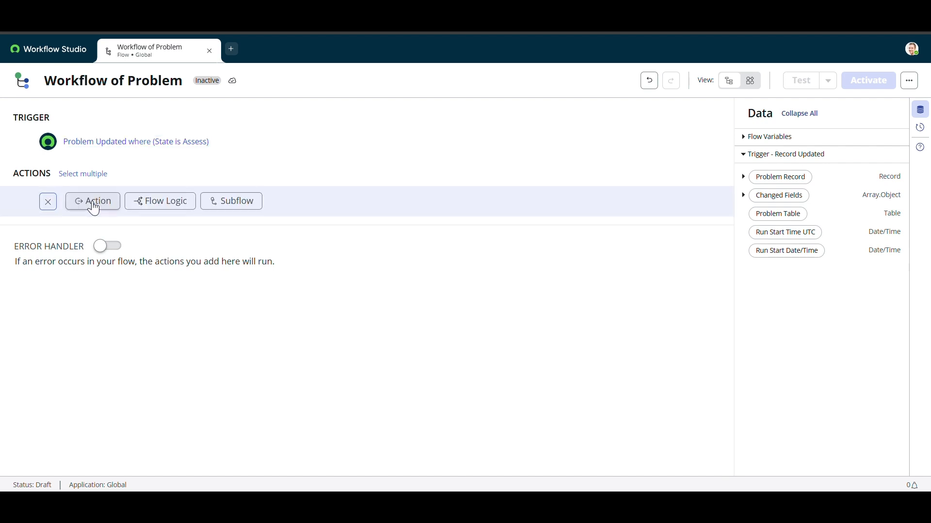
pyautogui.click(107, 208)
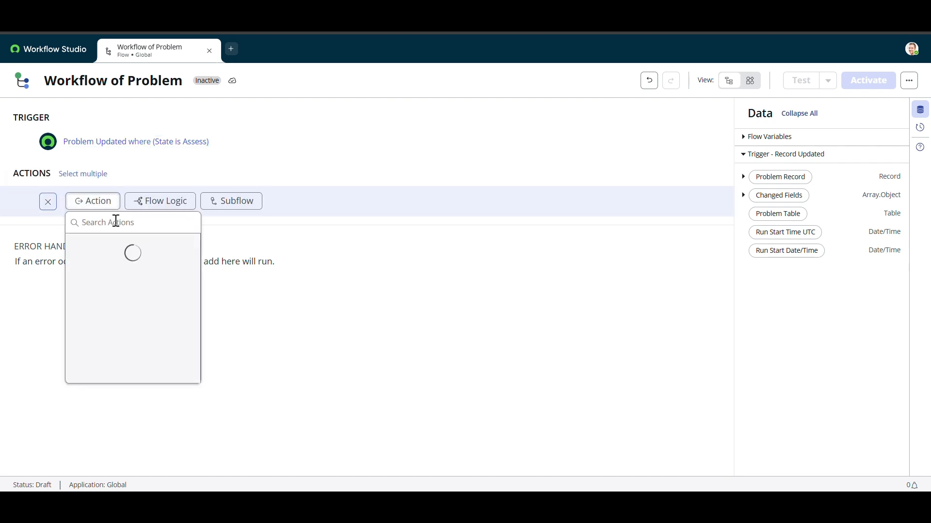
pyautogui.write('ask for')
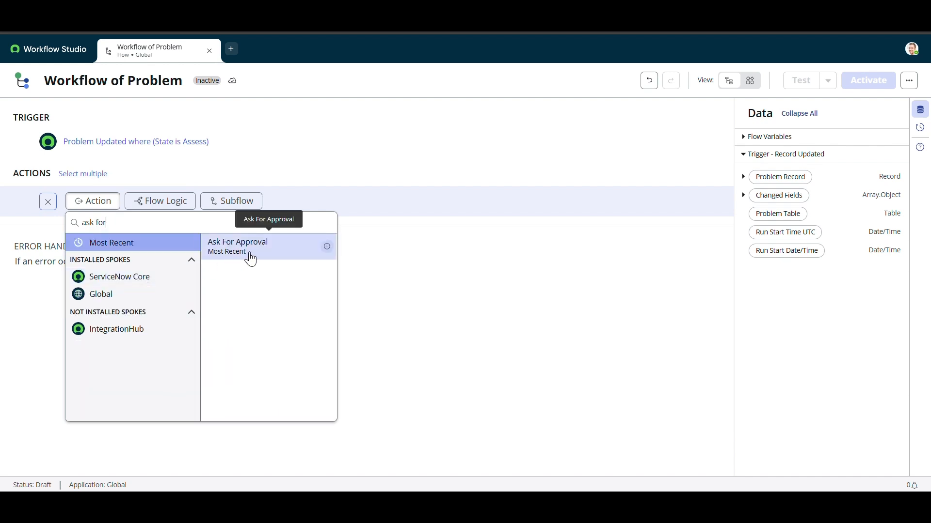
pyautogui.click(250, 255)
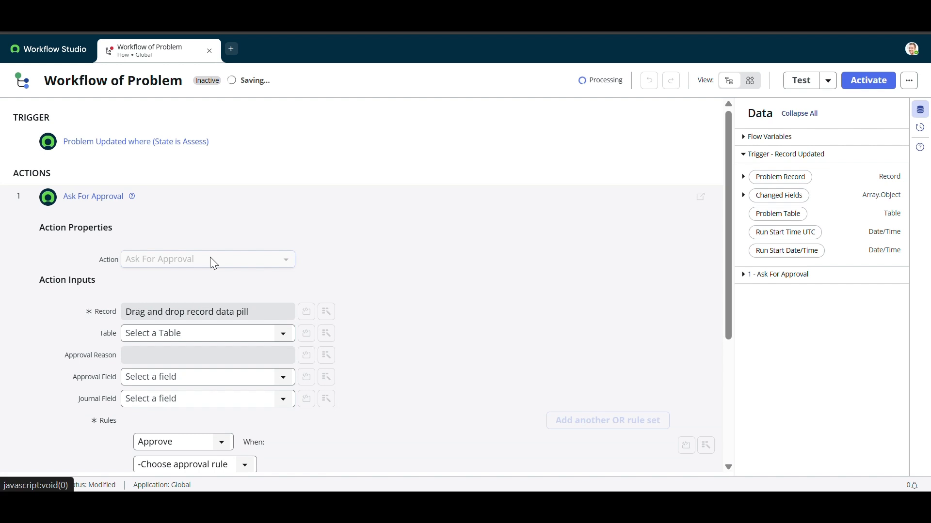
# - Set the approval action's record to the Problem Record data pill from the Record Updated trigger
pyautogui.scroll(-1, 347, 286)
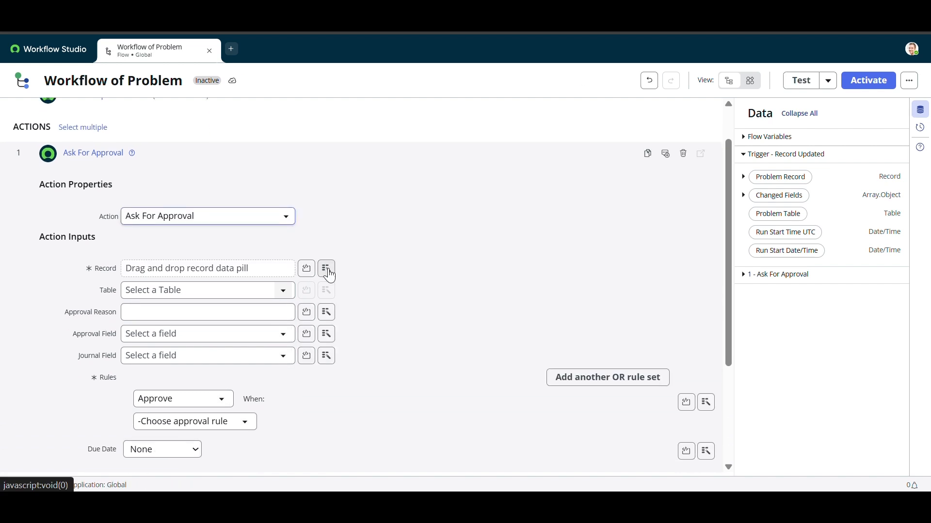
pyautogui.click(327, 271)
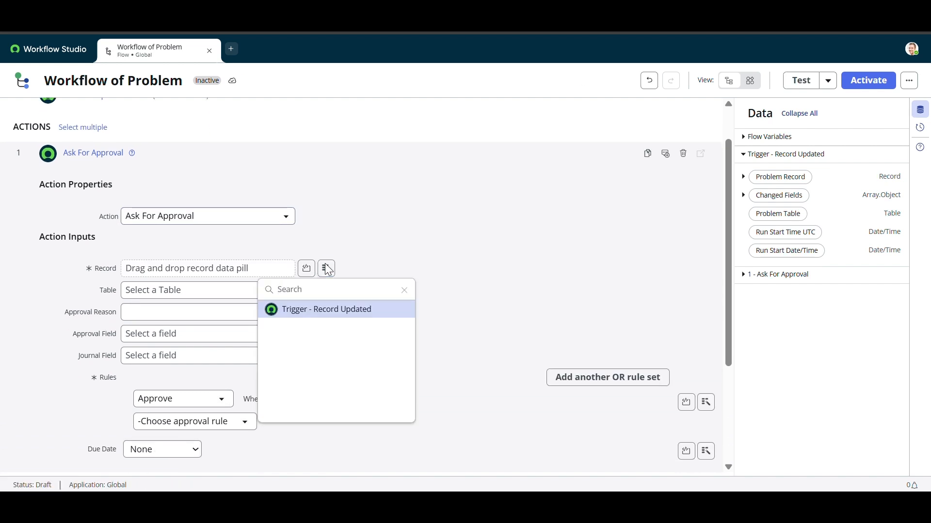
pyautogui.click(322, 316)
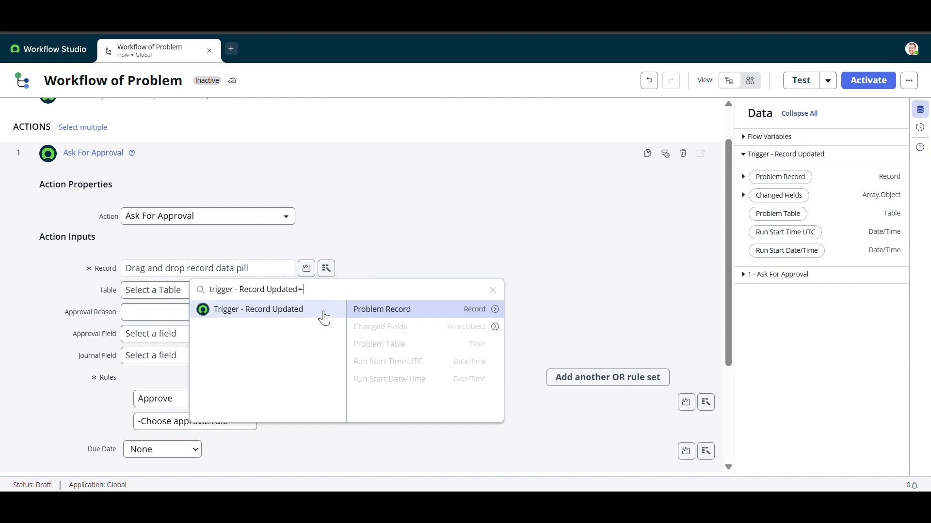
pyautogui.click(371, 310)
# - Set the approval action's rule to Approve when Anyone approves
pyautogui.scroll(-1, 372, 324)
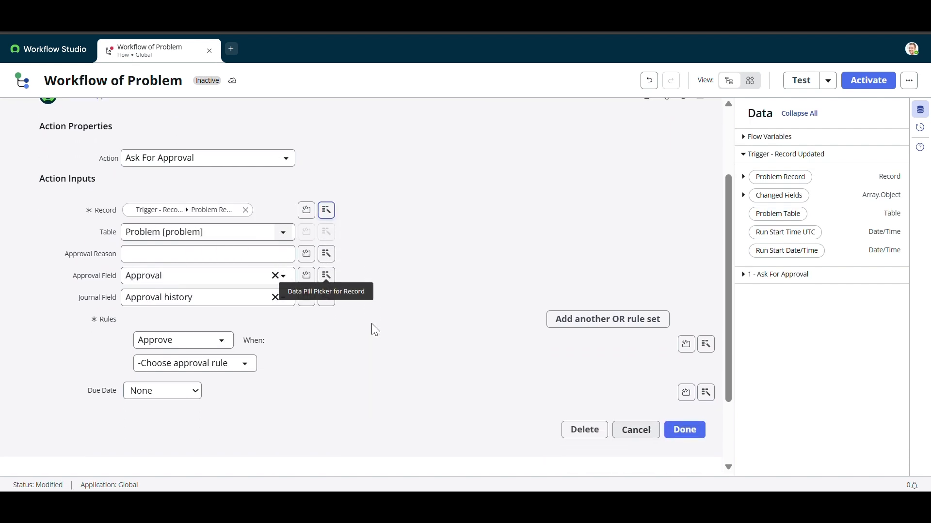
pyautogui.scroll(-1, 374, 330)
pyautogui.click(225, 320)
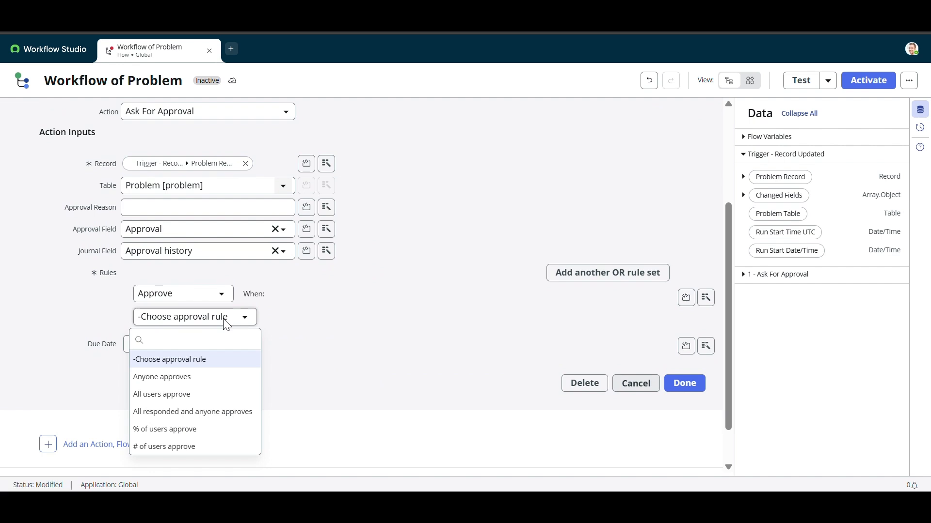
pyautogui.click(208, 296)
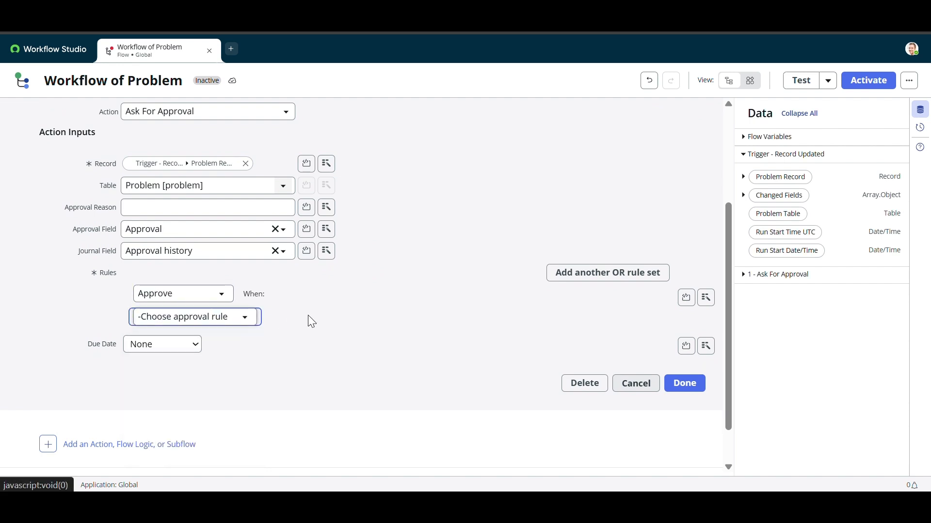
pyautogui.click(238, 322)
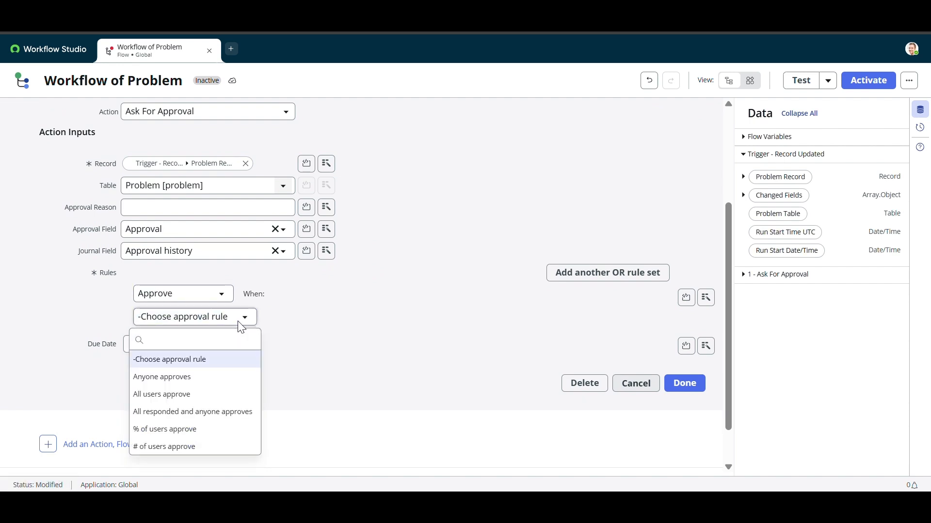
pyautogui.click(202, 381)
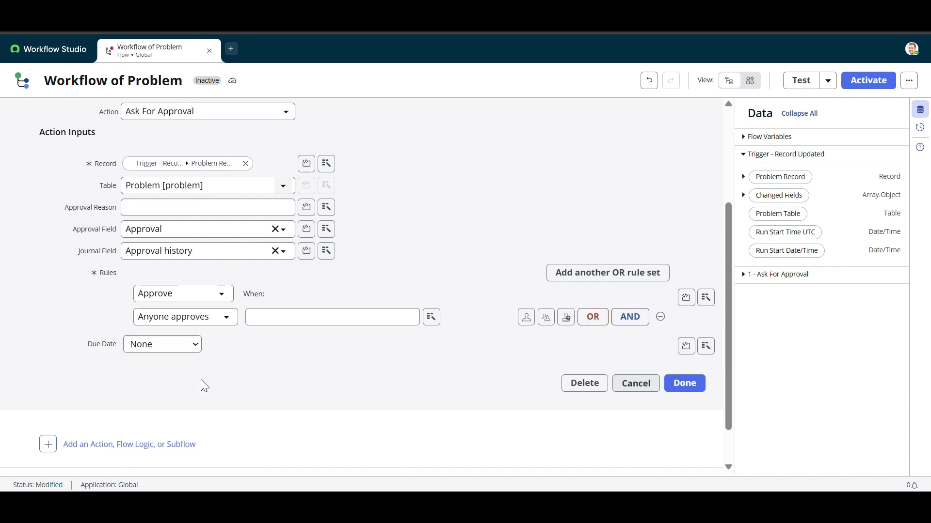
# - Examine the ways to specify approvers for the rule: picking a user, picking a group, and using manual approvers
pyautogui.click(344, 321)
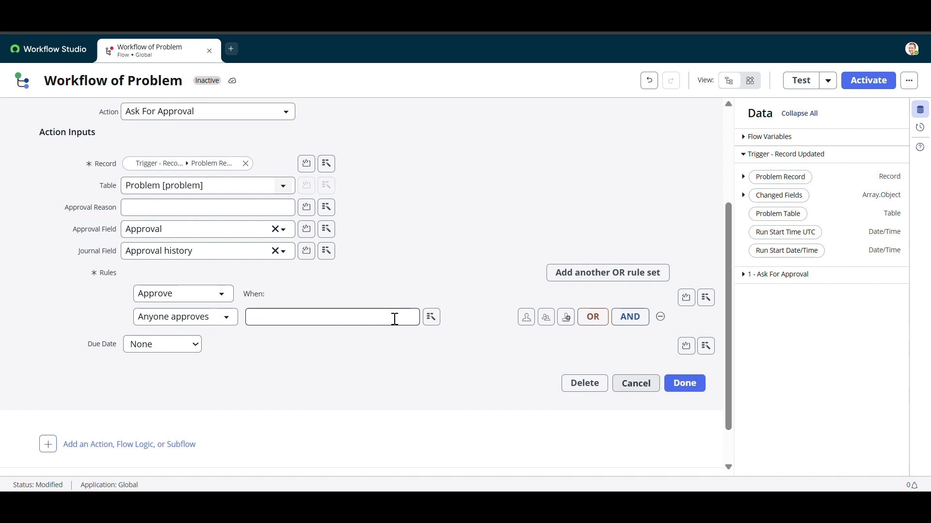
pyautogui.click(526, 324)
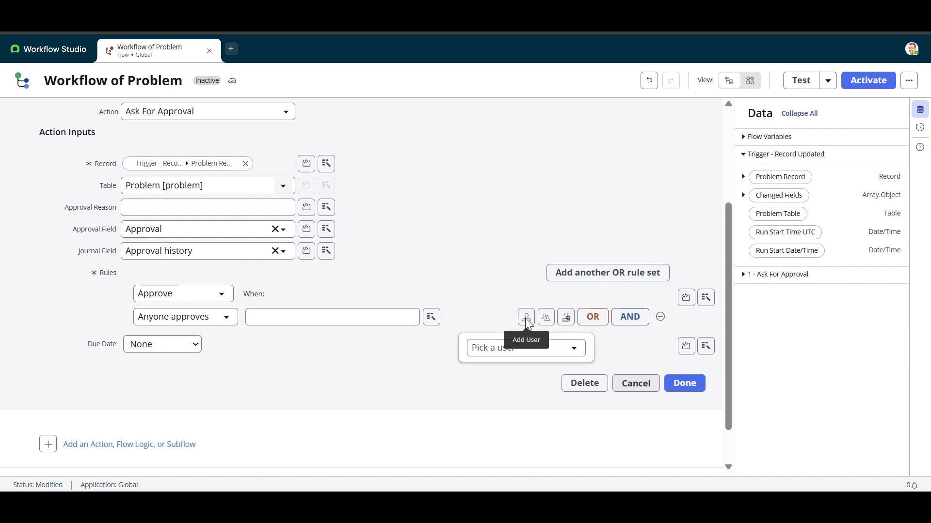
pyautogui.click(504, 355)
pyautogui.click(441, 365)
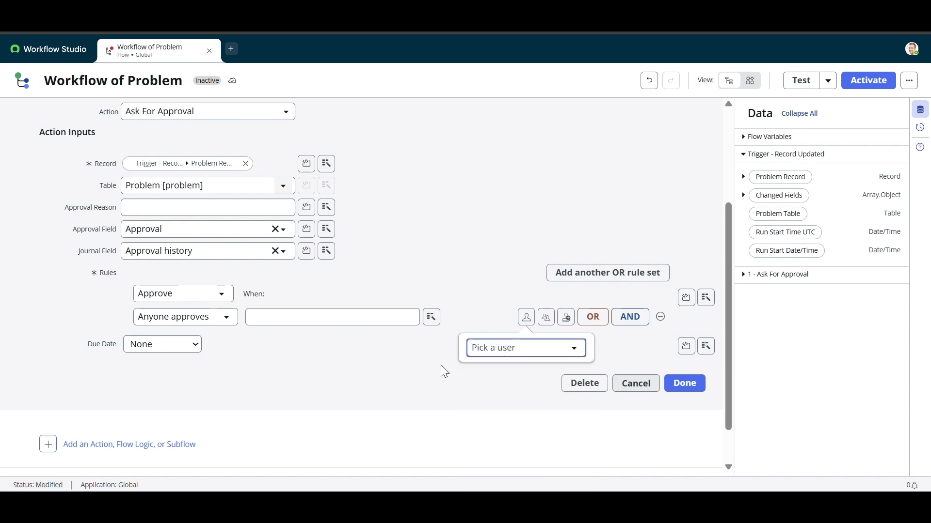
pyautogui.click(627, 349)
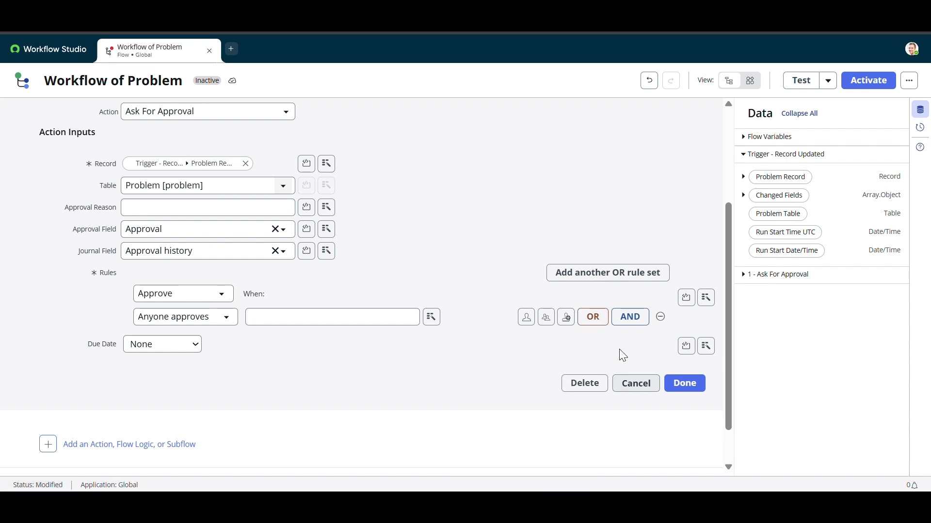
pyautogui.click(544, 320)
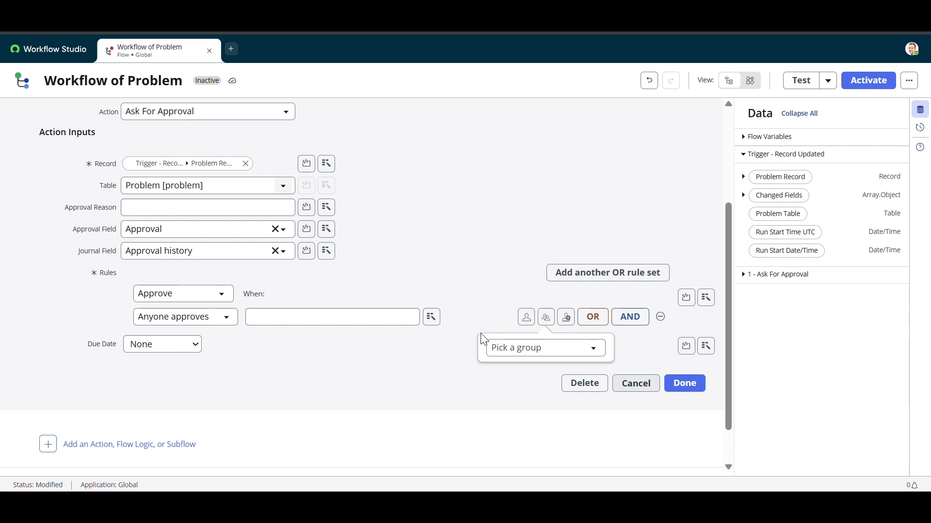
pyautogui.click(475, 313)
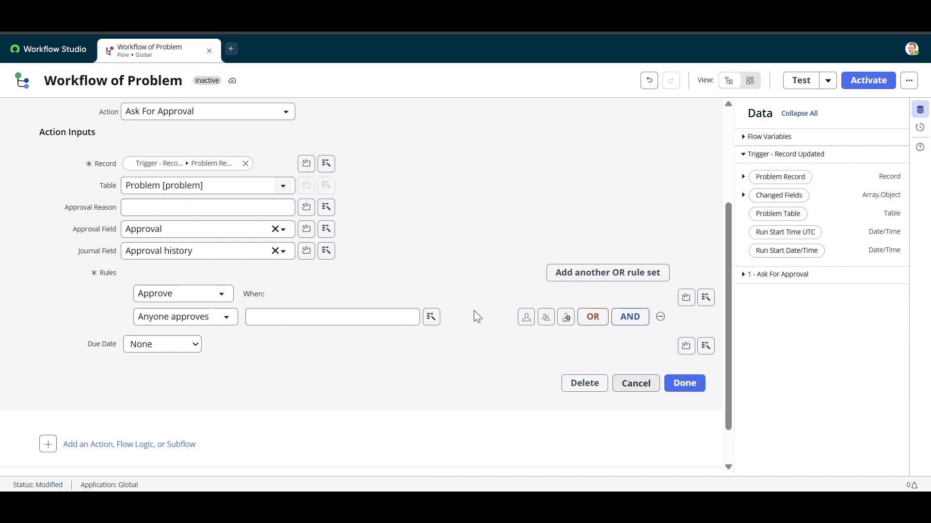
pyautogui.click(566, 321)
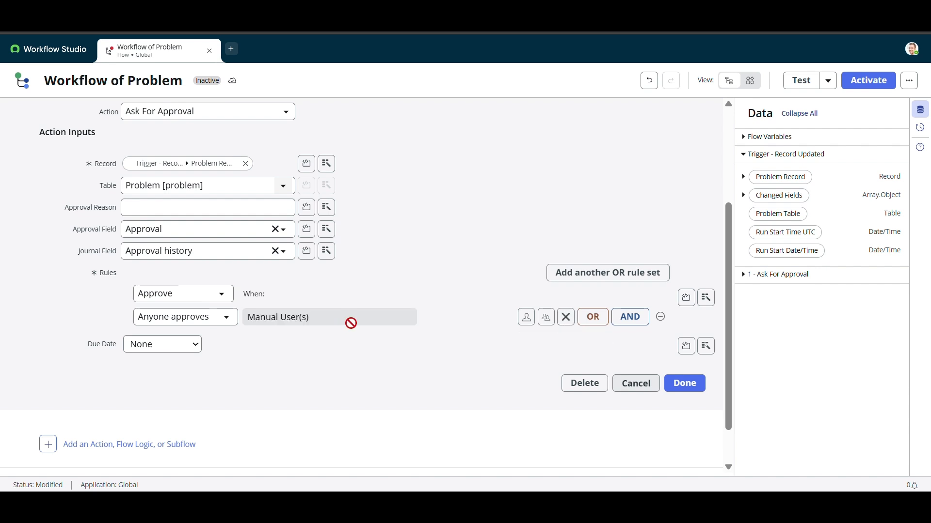
pyautogui.click(566, 319)
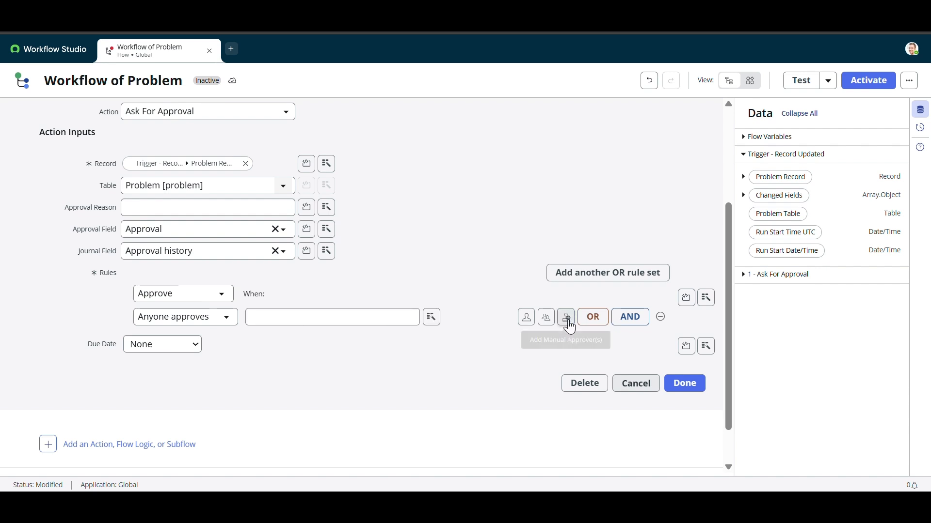
# - Set the rule's approver to the Assigned to field of the trigger's Problem Record and finish the approval action
pyautogui.click(431, 319)
pyautogui.click(425, 360)
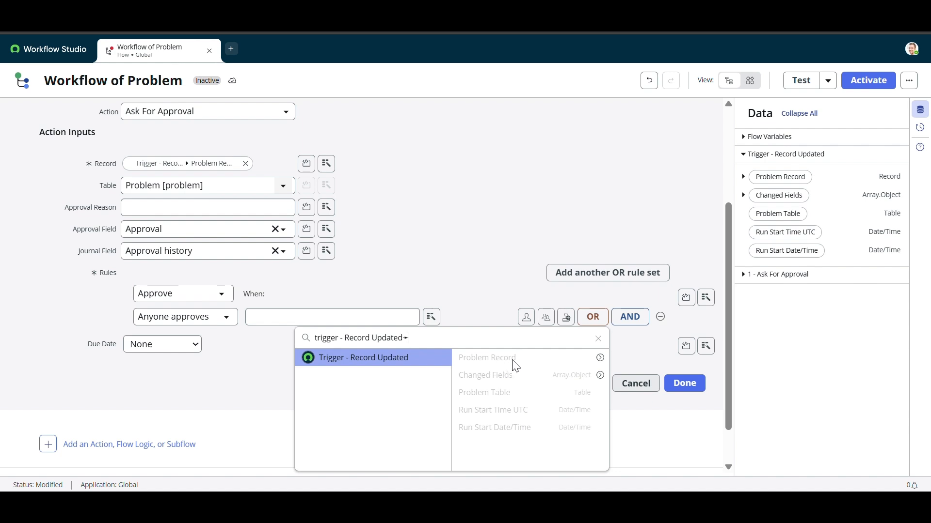
pyautogui.click(600, 359)
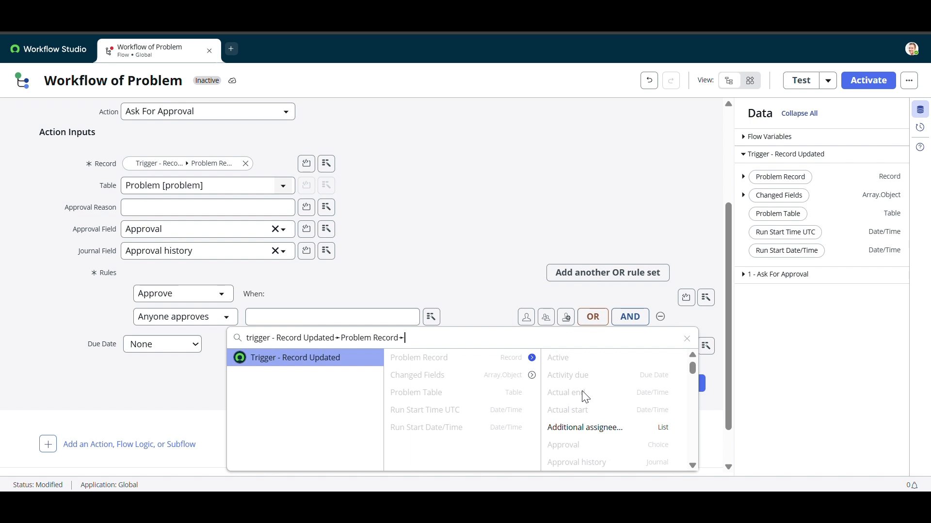
pyautogui.scroll(-1, 585, 398)
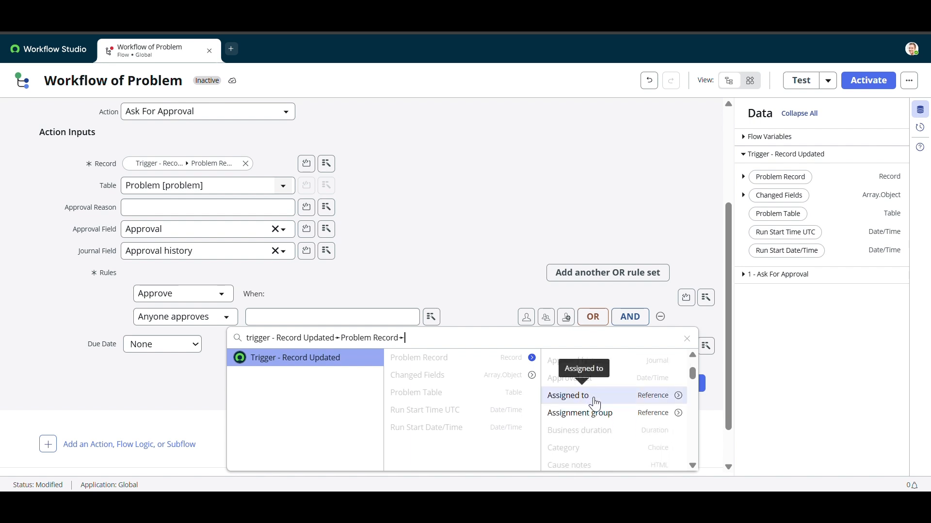
pyautogui.click(592, 396)
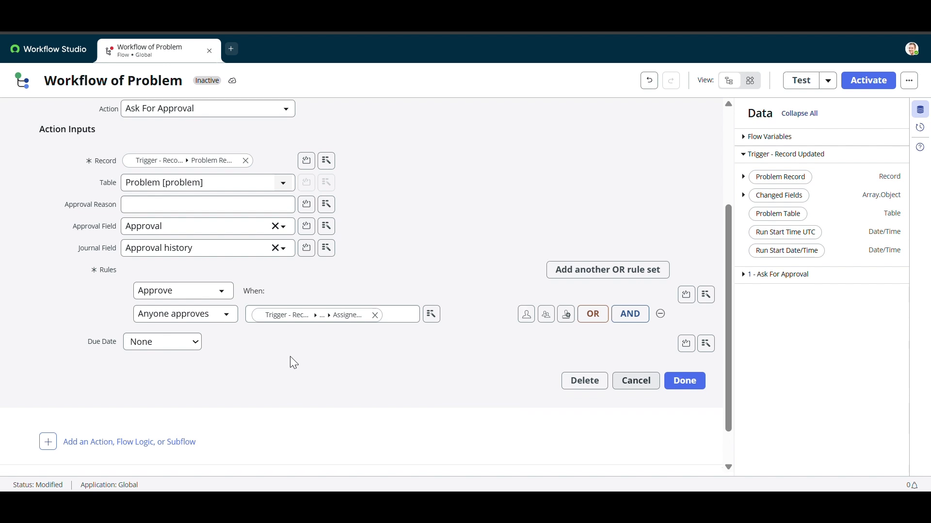
pyautogui.scroll(-1, 312, 336)
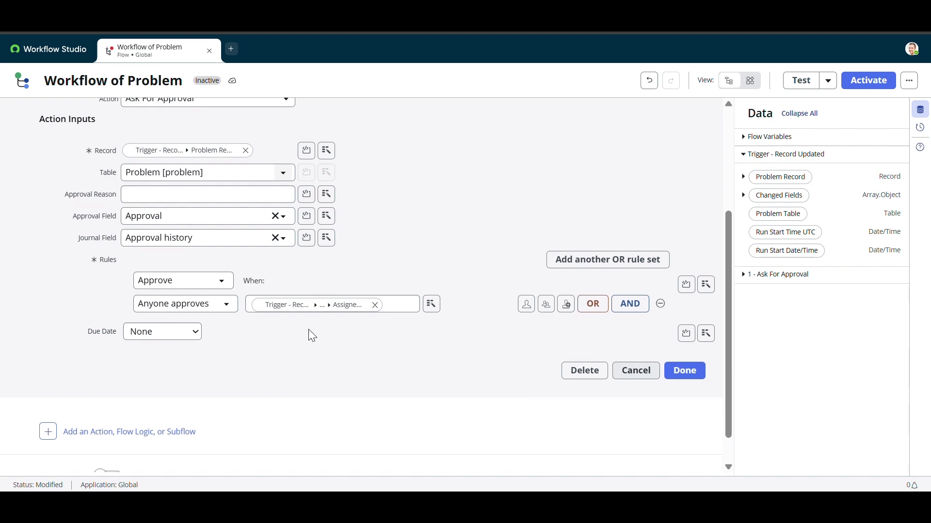
pyautogui.click(692, 373)
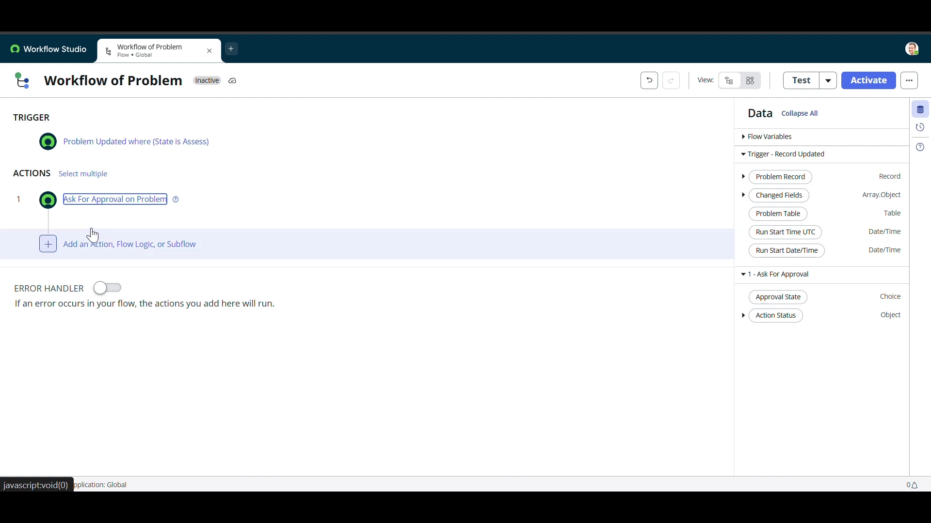
# - Add an If flow logic with the condition that the Ask For Approval step's Approval State is Approved
pyautogui.click(145, 246)
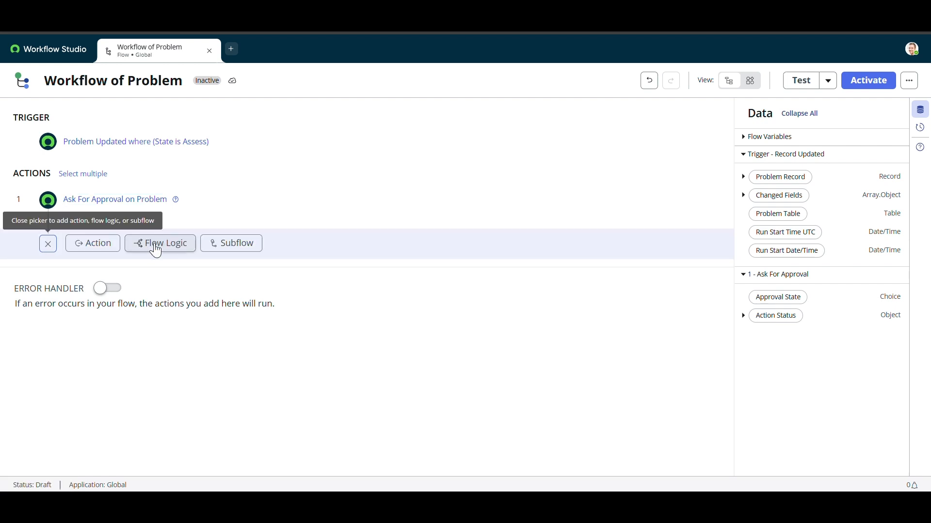
pyautogui.click(155, 245)
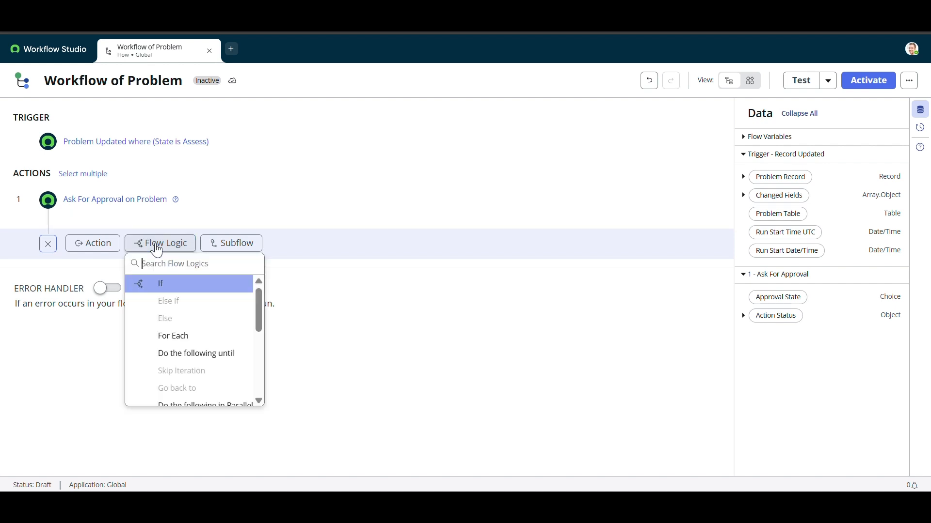
pyautogui.click(164, 285)
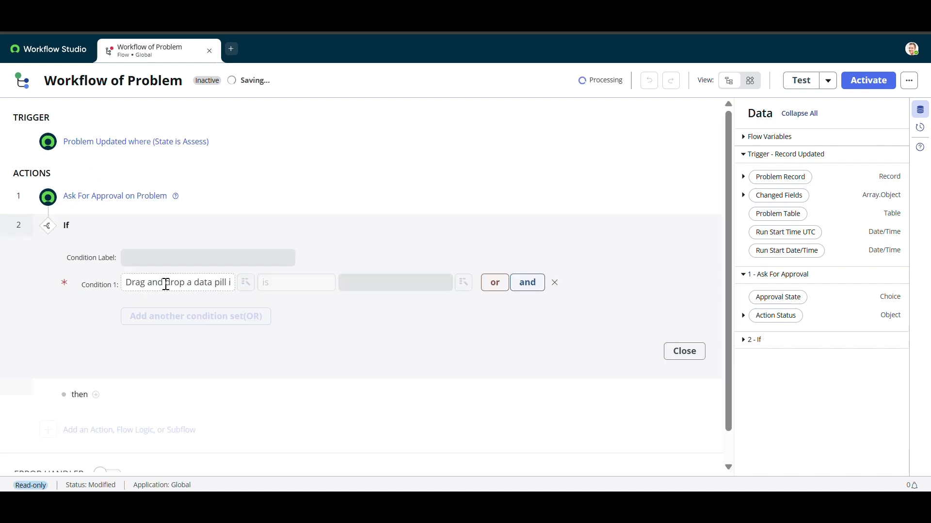
pyautogui.click(245, 290)
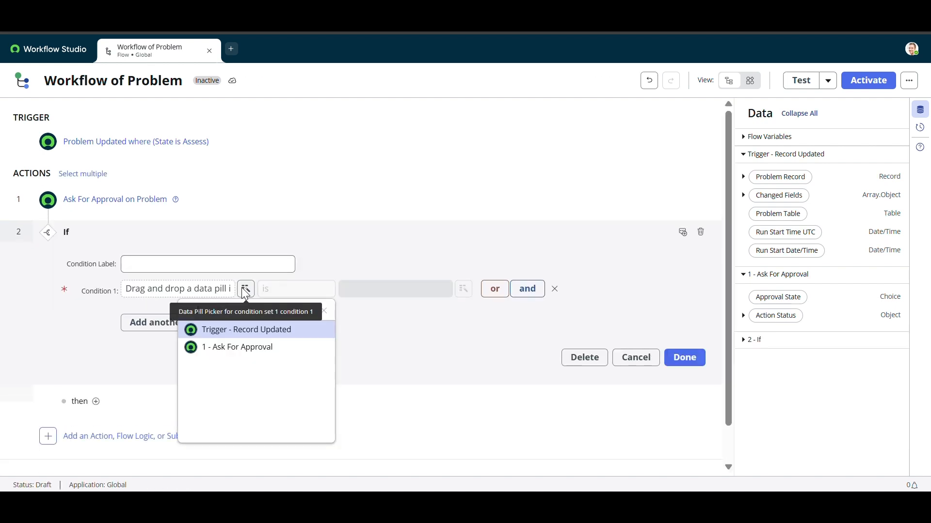
pyautogui.click(247, 348)
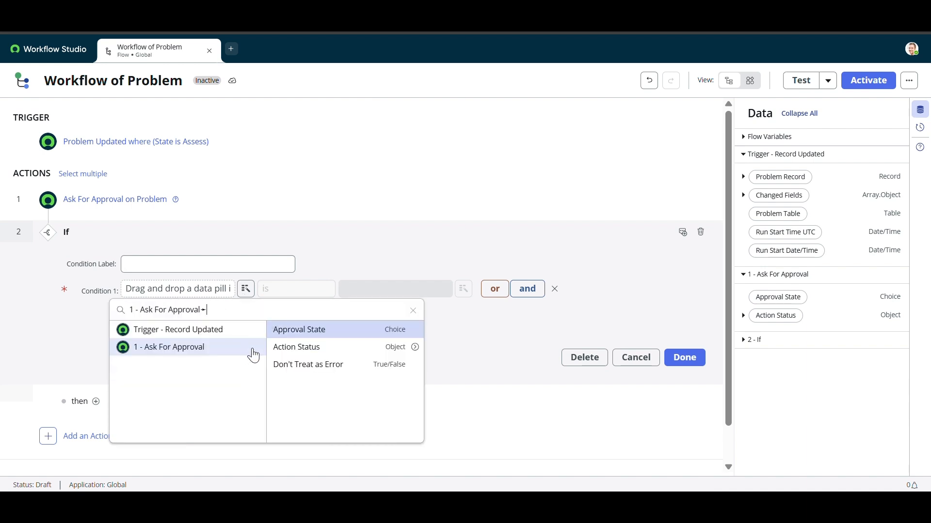
pyautogui.click(348, 330)
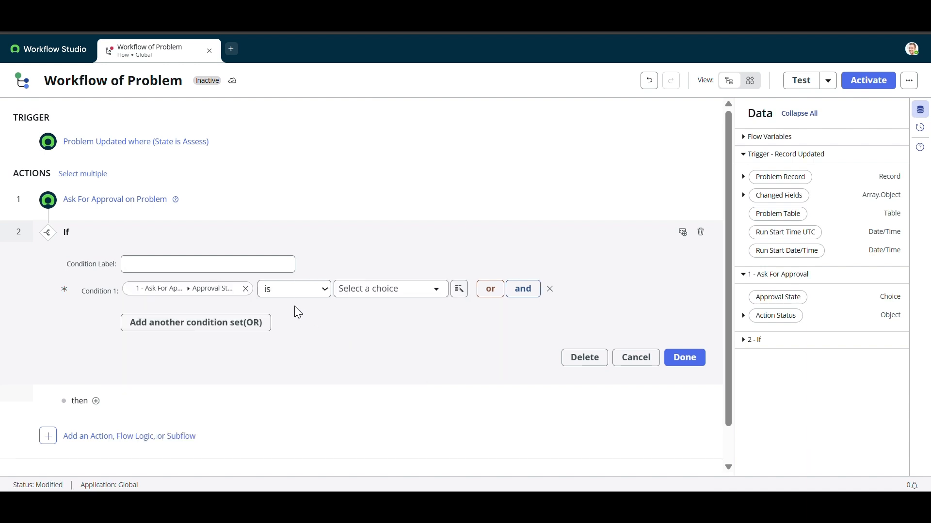
pyautogui.click(372, 290)
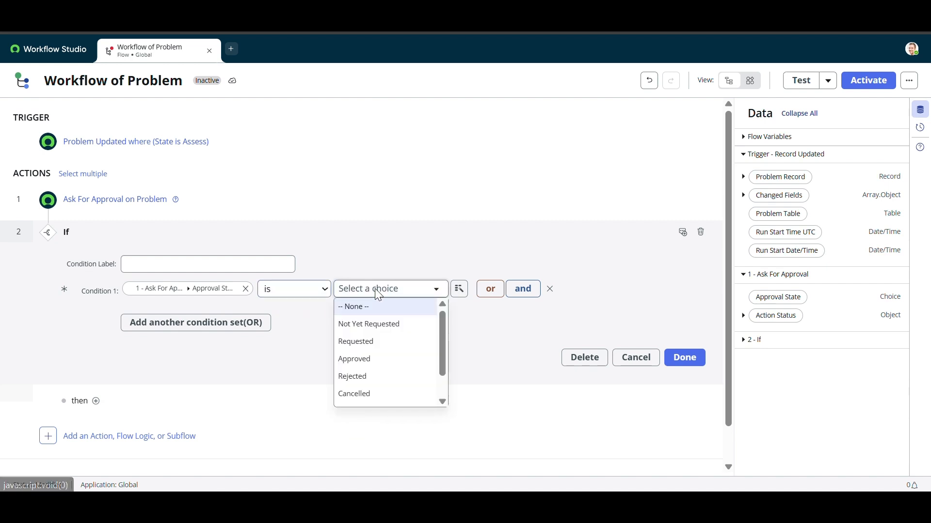
pyautogui.click(363, 368)
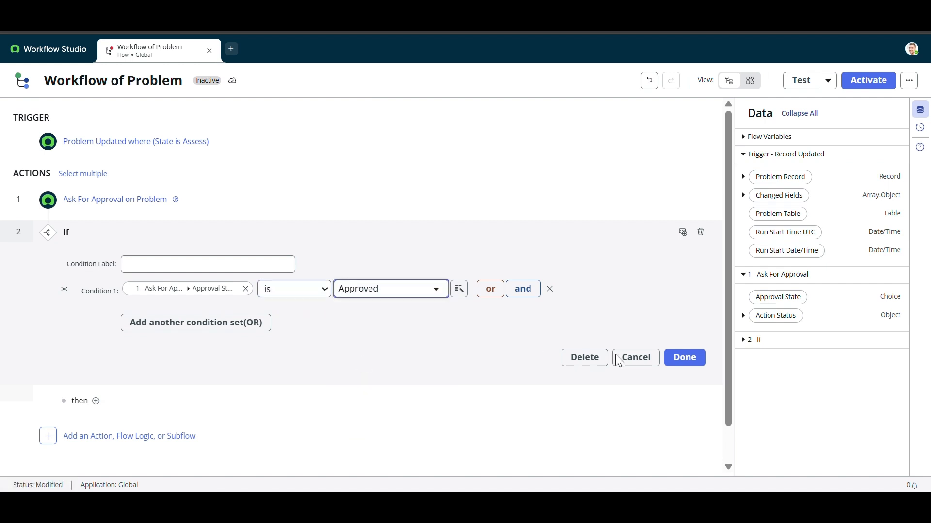
pyautogui.click(691, 359)
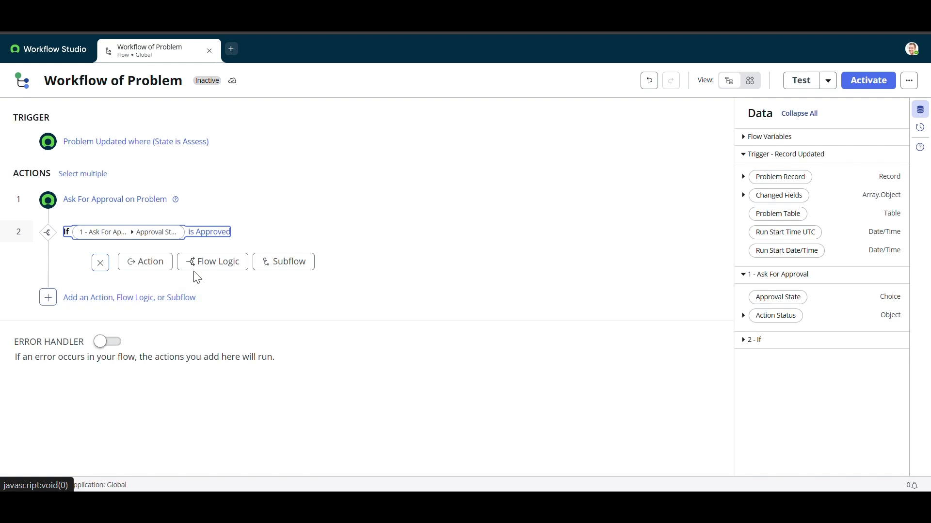
# - Add an Else flow logic after the If block in the flow
pyautogui.click(135, 304)
pyautogui.click(156, 296)
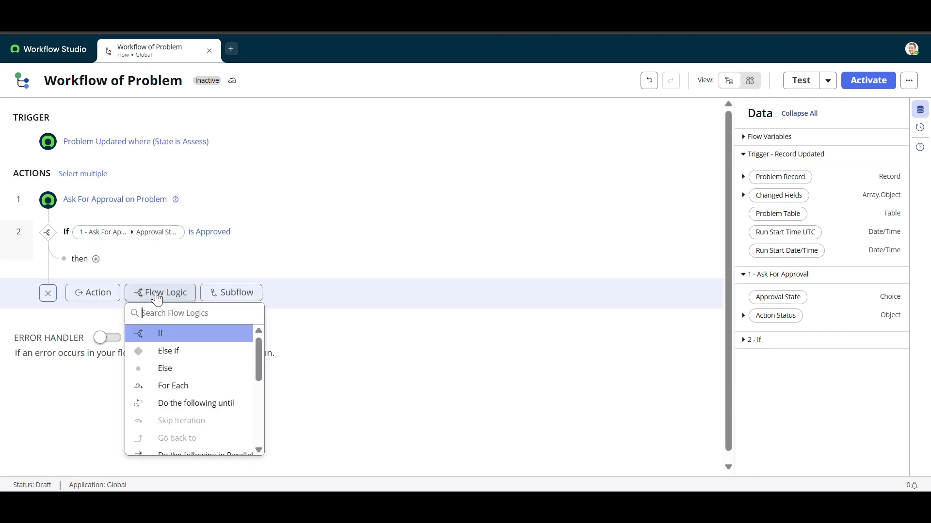
pyautogui.click(166, 368)
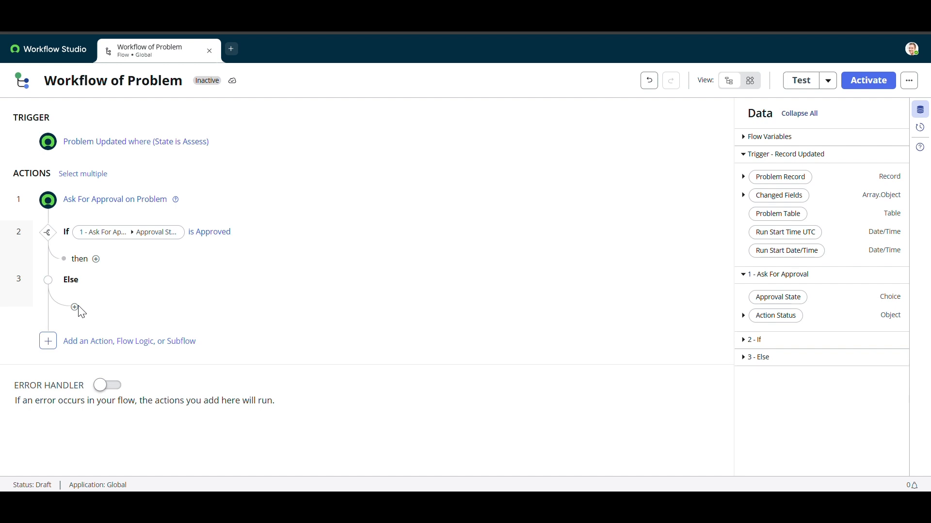
pyautogui.click(147, 349)
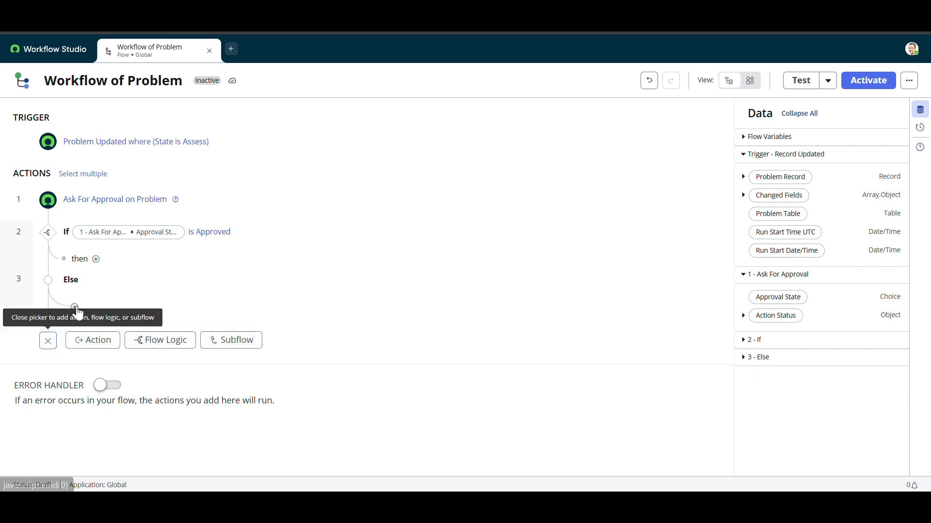
pyautogui.click(48, 344)
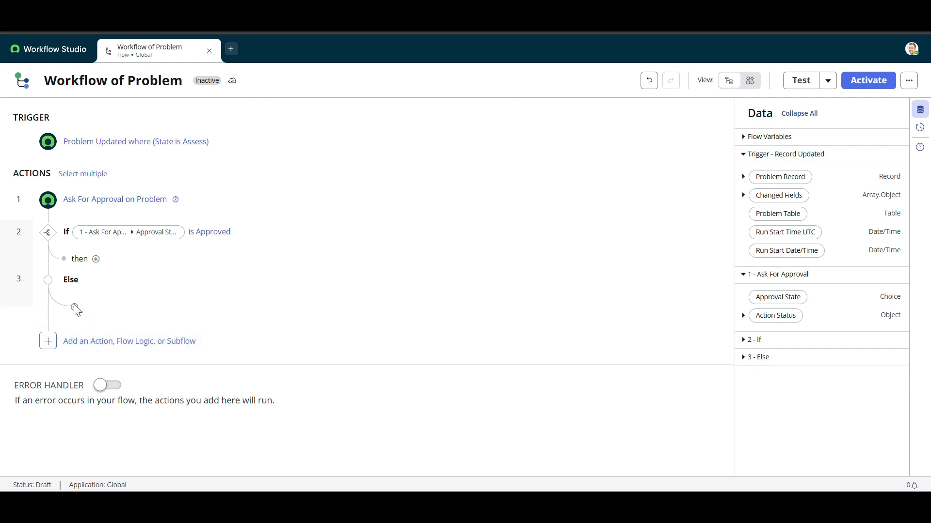
# - Add an Update Record action at the end of the flow, targeting the Problem Record from the Record Updated trigger
pyautogui.click(130, 344)
pyautogui.click(161, 342)
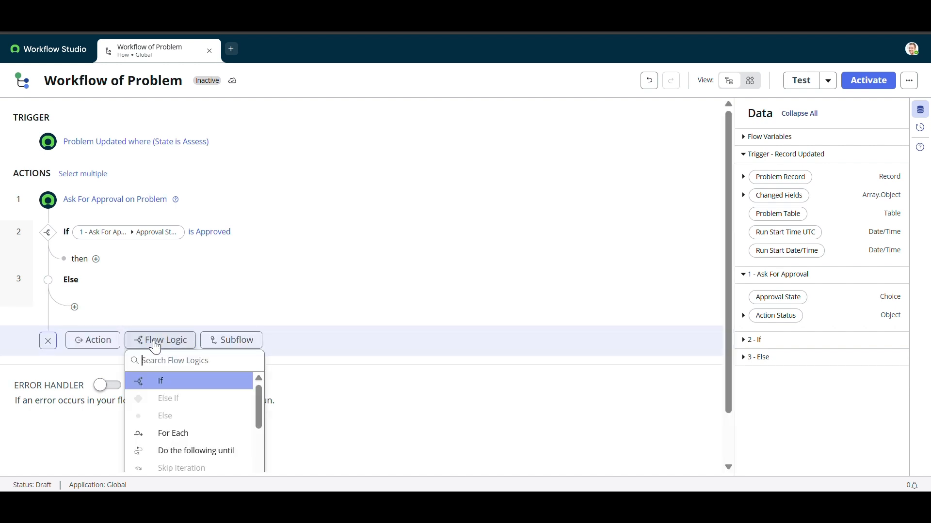
pyautogui.click(101, 347)
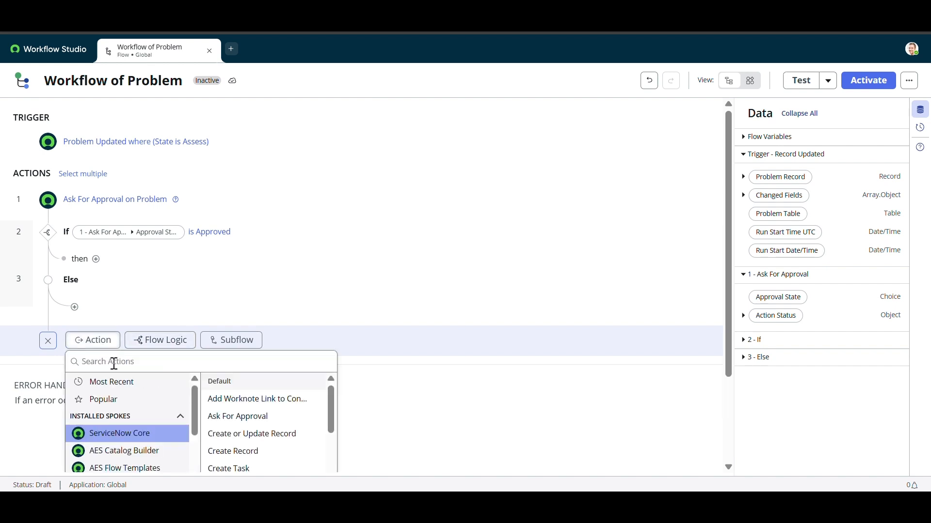
pyautogui.write('update')
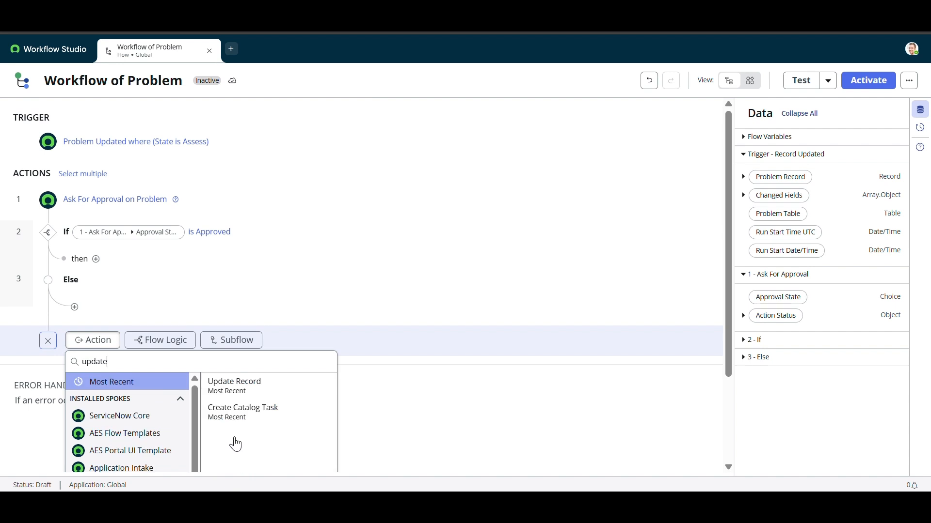
pyautogui.click(239, 390)
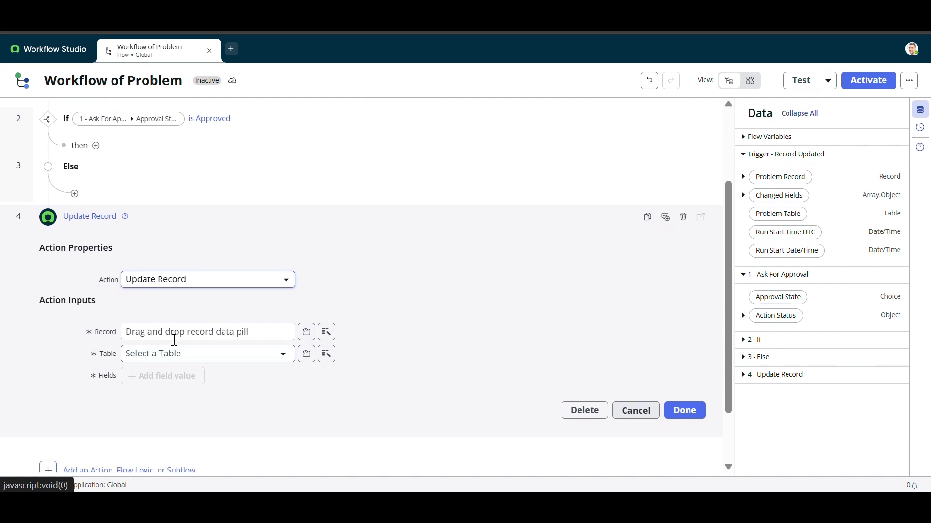
pyautogui.click(327, 332)
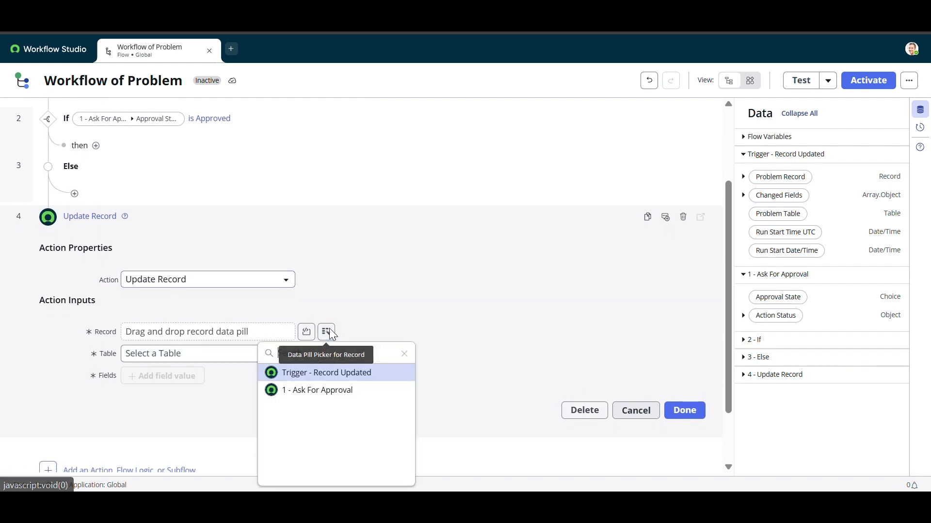
pyautogui.click(332, 377)
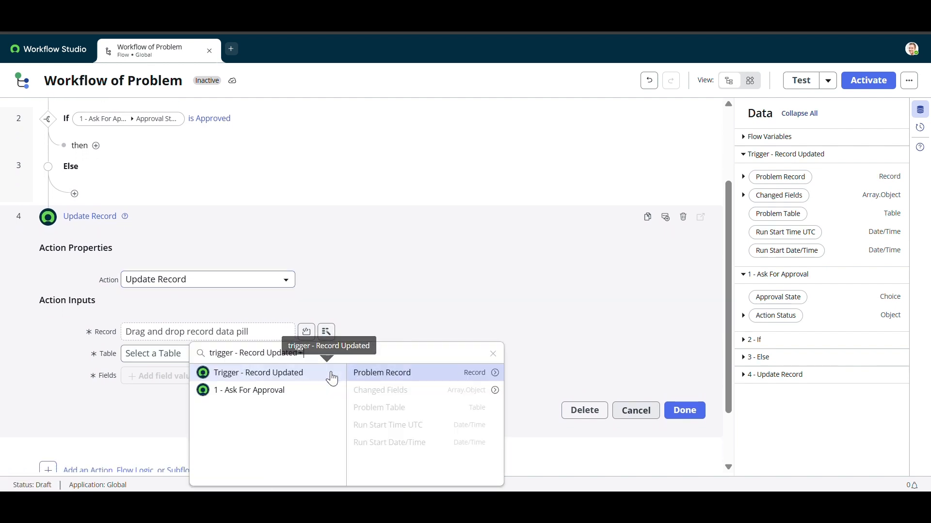
pyautogui.click(440, 377)
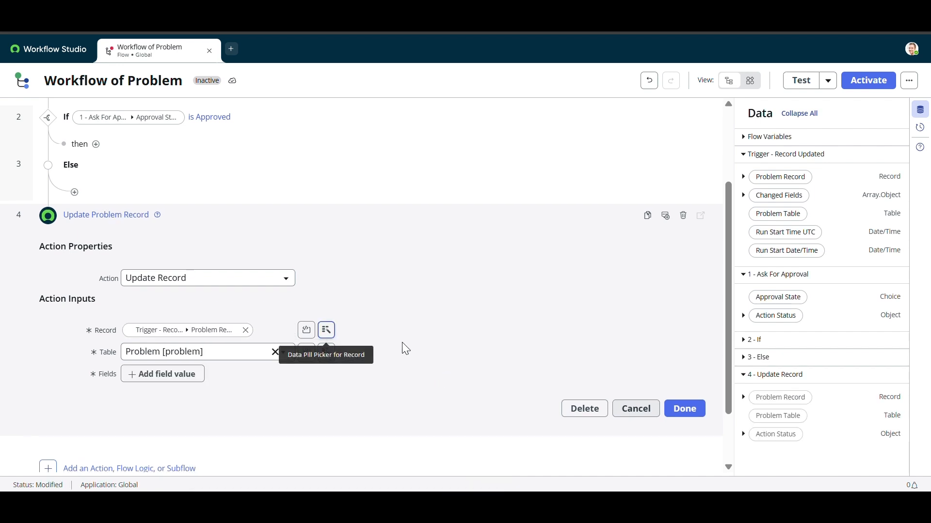
# - Add the State field to the Update Record action's field values and set it to New
pyautogui.click(163, 302)
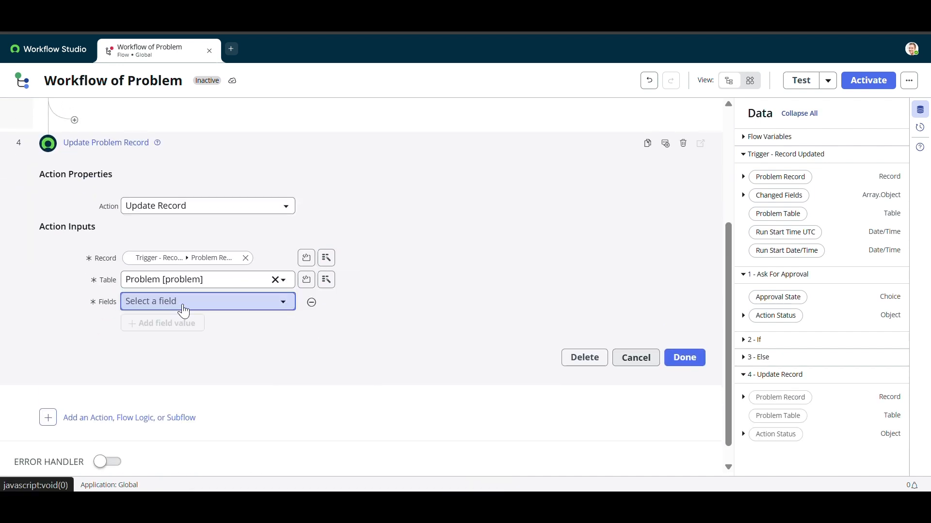
pyautogui.click(185, 305)
pyautogui.write('state')
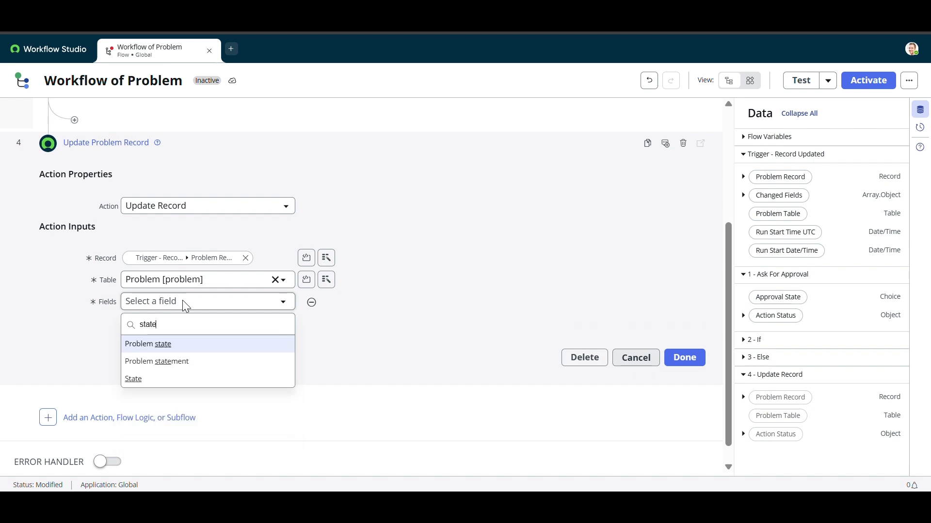
pyautogui.click(146, 379)
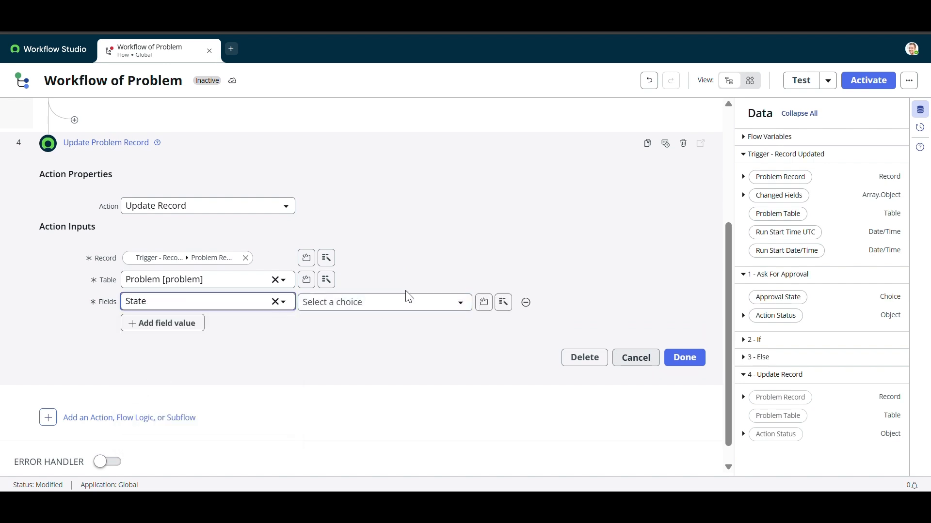
pyautogui.click(411, 305)
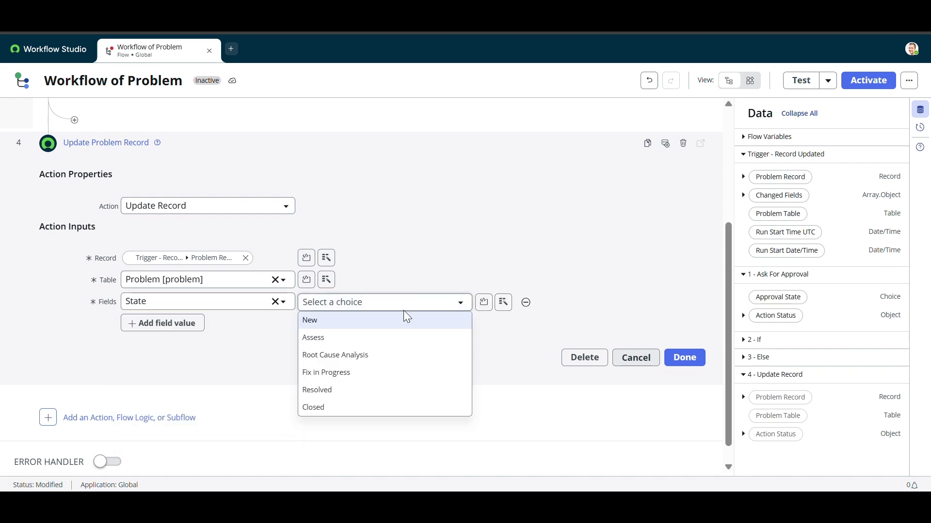
pyautogui.click(335, 327)
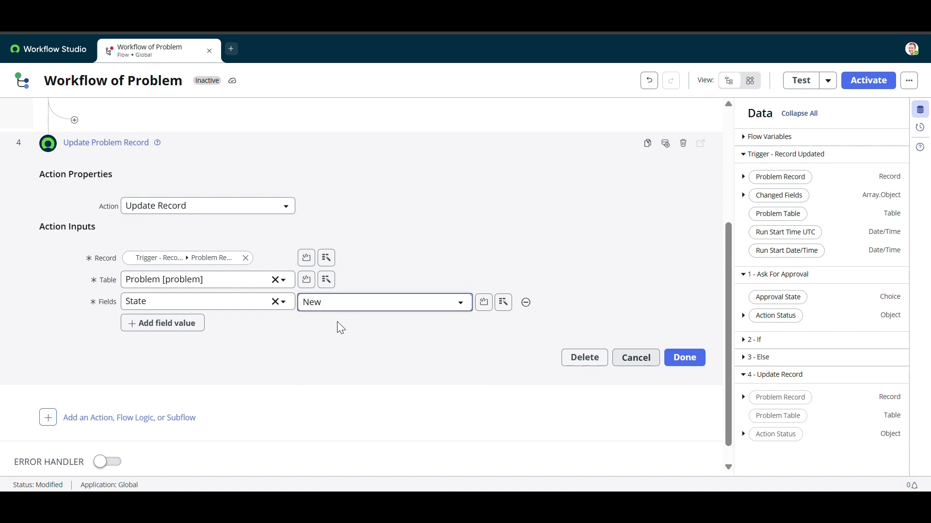
# - Add a Work notes text to the Update Record action and move the finished action into the Else branch
pyautogui.click(175, 323)
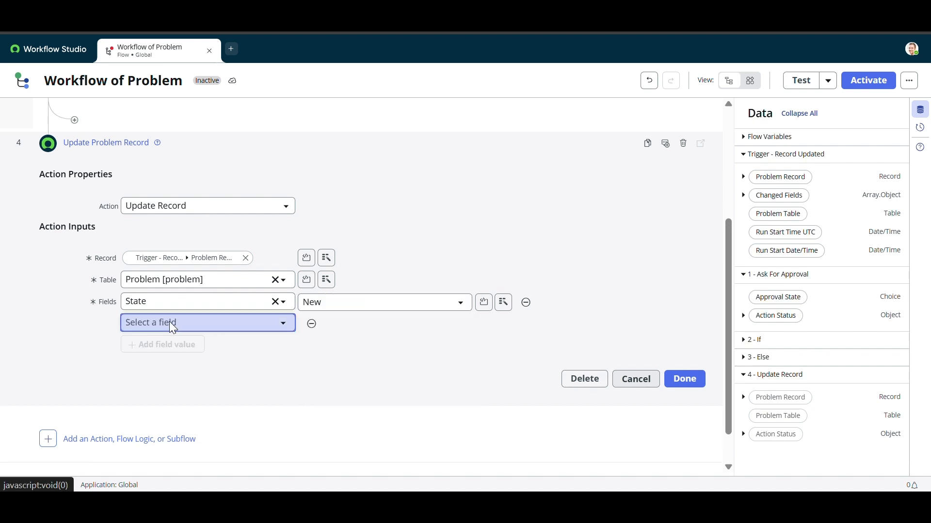
pyautogui.click(169, 322)
pyautogui.write('wor')
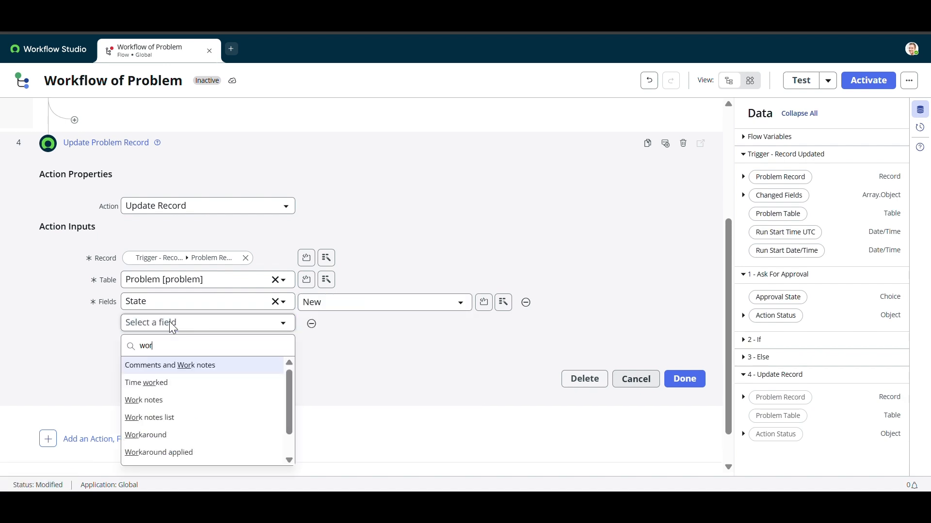
pyautogui.click(164, 401)
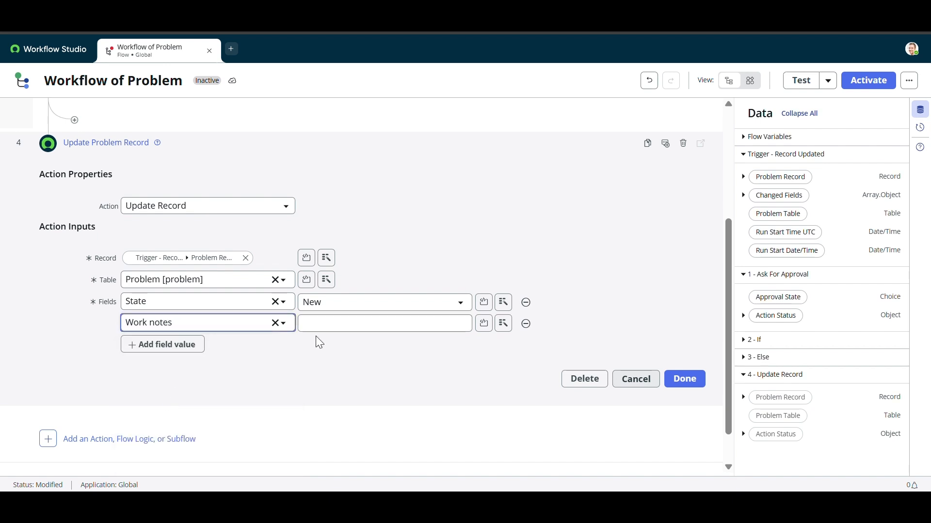
pyautogui.click(349, 324)
pyautogui.write('Re')
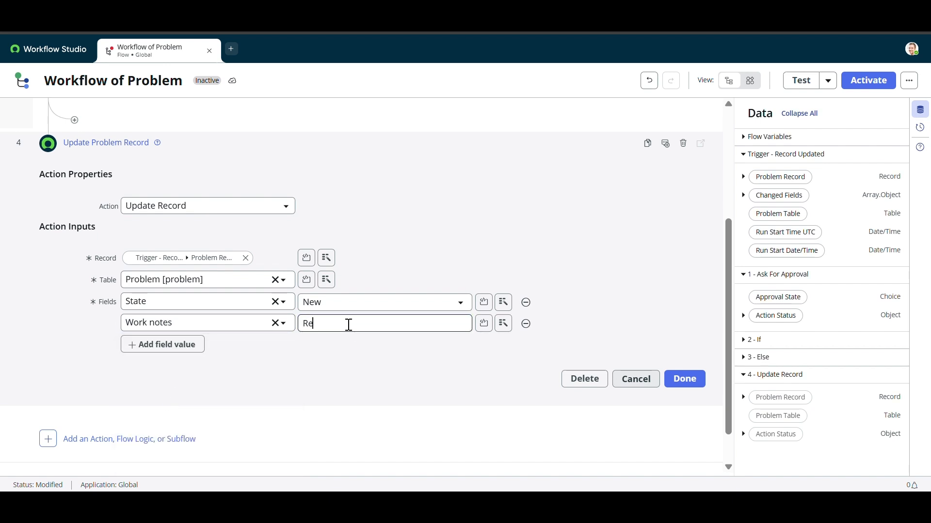
pyautogui.write('h')
pyautogui.click(684, 379)
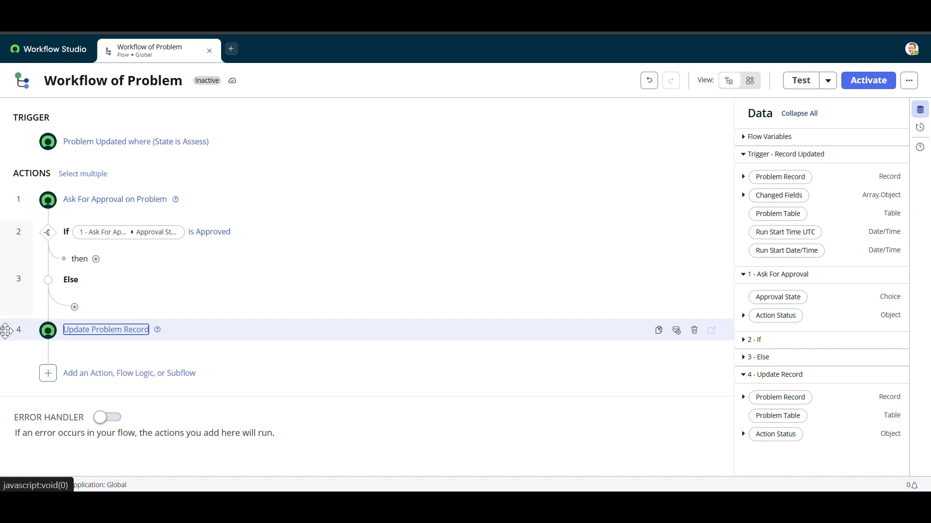
pyautogui.moveTo(6, 332); pyautogui.dragTo(94, 307)
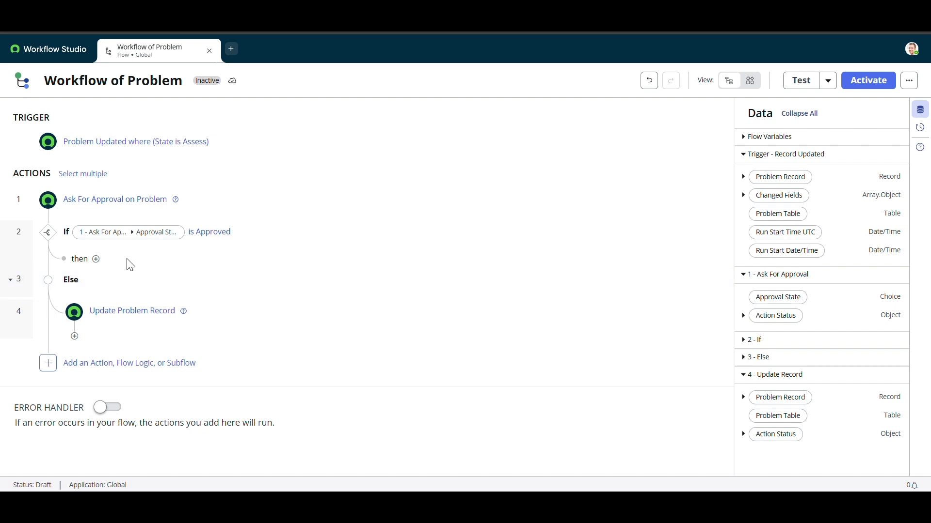
# - Add an Update Record action under the If block's then branch, targeting the trigger's Problem Record
pyautogui.click(96, 260)
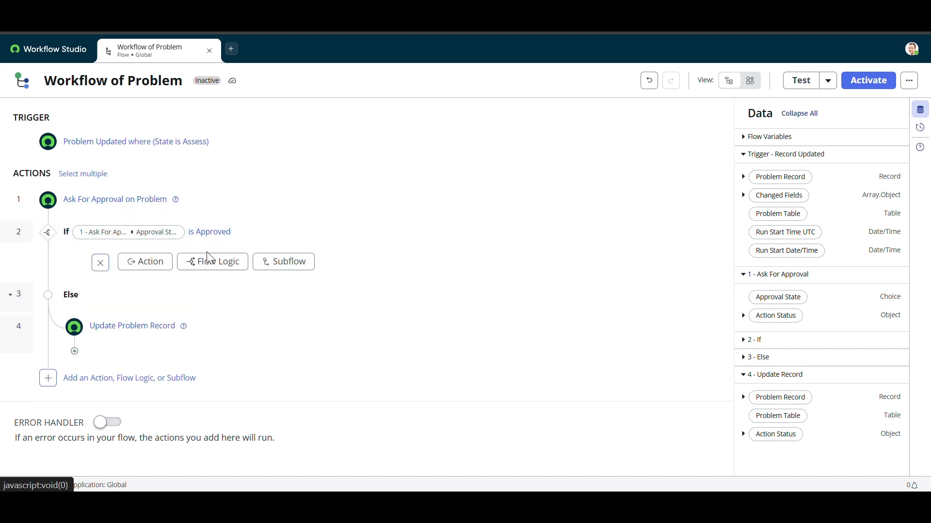
pyautogui.click(154, 270)
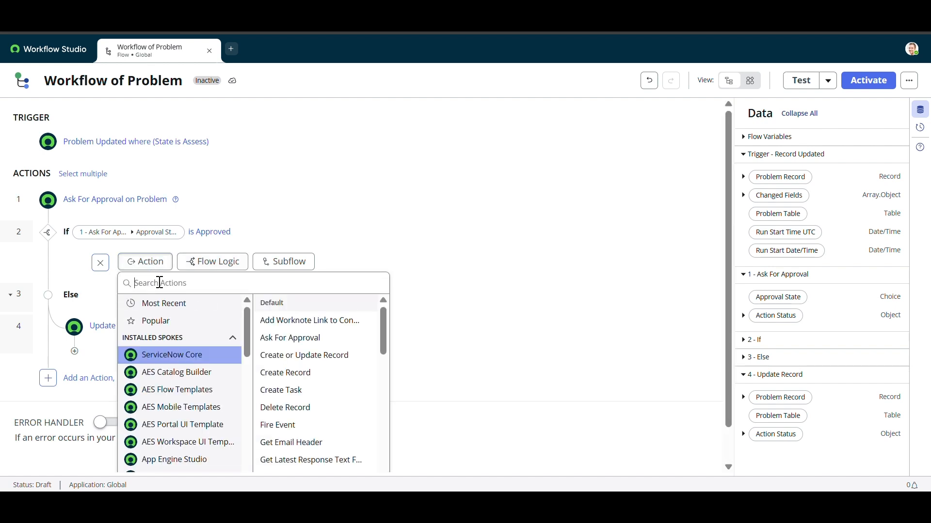
pyautogui.write('update')
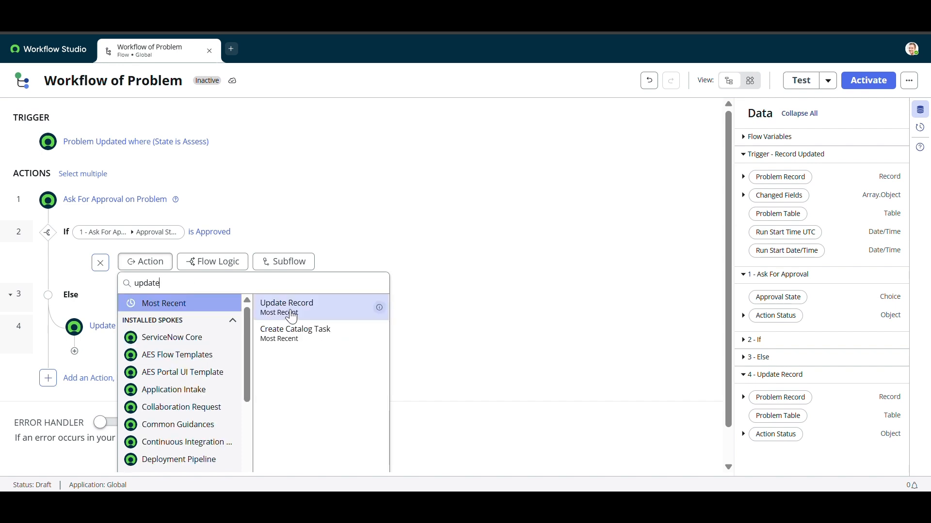
pyautogui.click(292, 318)
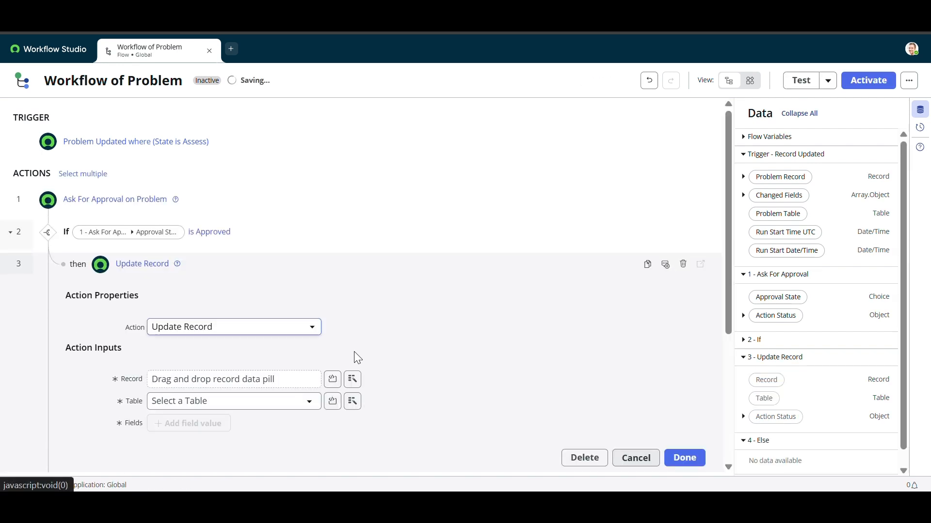
pyautogui.scroll(-2, 388, 352)
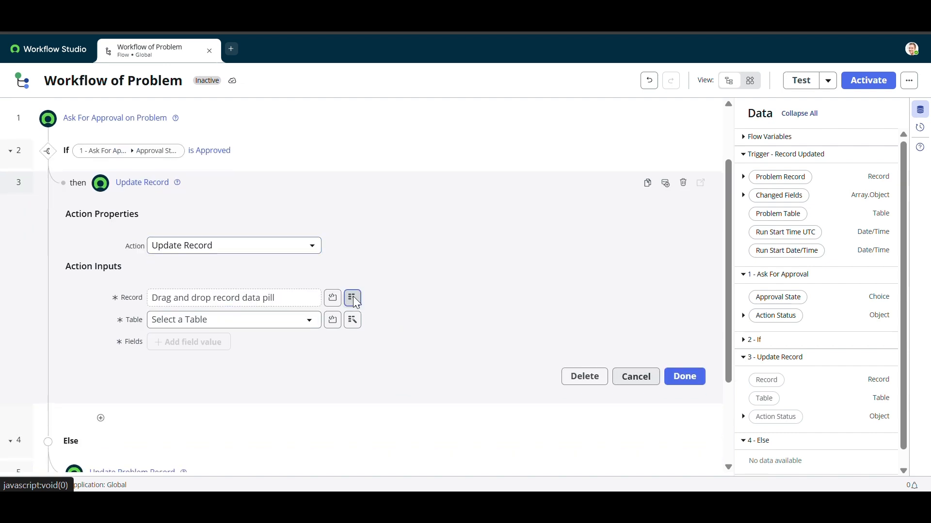
pyautogui.click(353, 298)
pyautogui.click(366, 340)
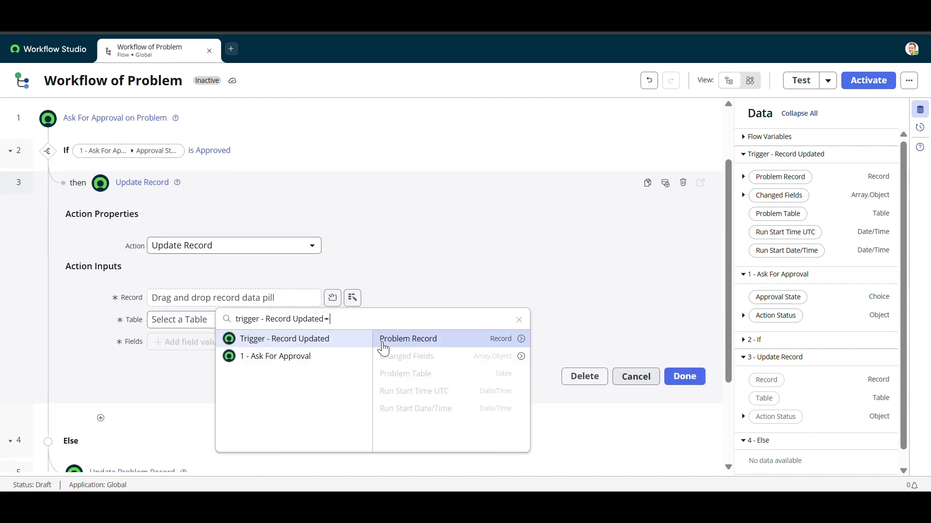
pyautogui.click(483, 340)
# - Add the State field to the then-branch update action and set it to Root Cause Analysis
pyautogui.scroll(-2, 430, 333)
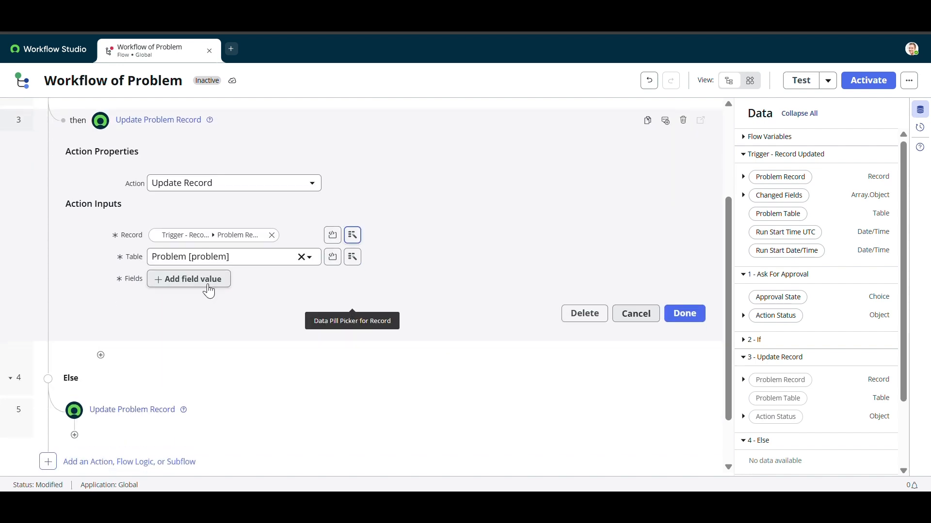
pyautogui.click(209, 286)
pyautogui.click(202, 284)
pyautogui.write('sta')
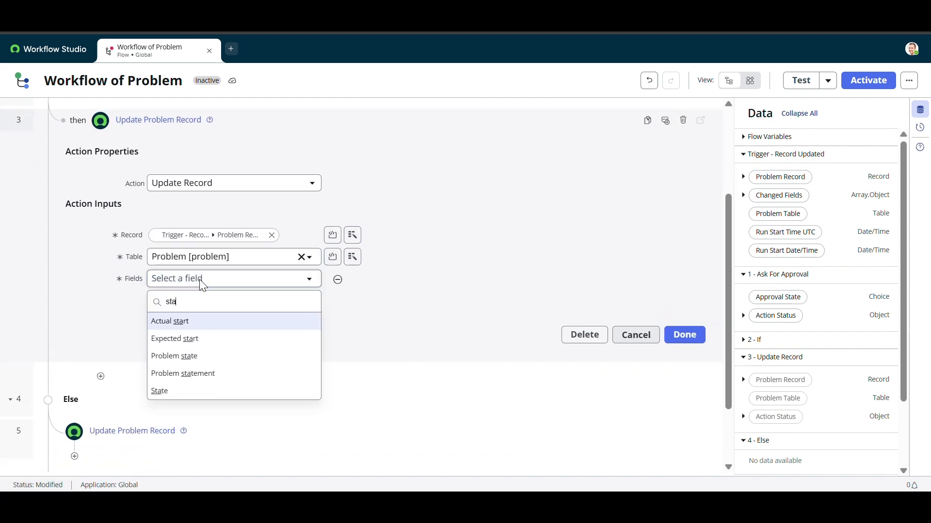
pyautogui.write('te')
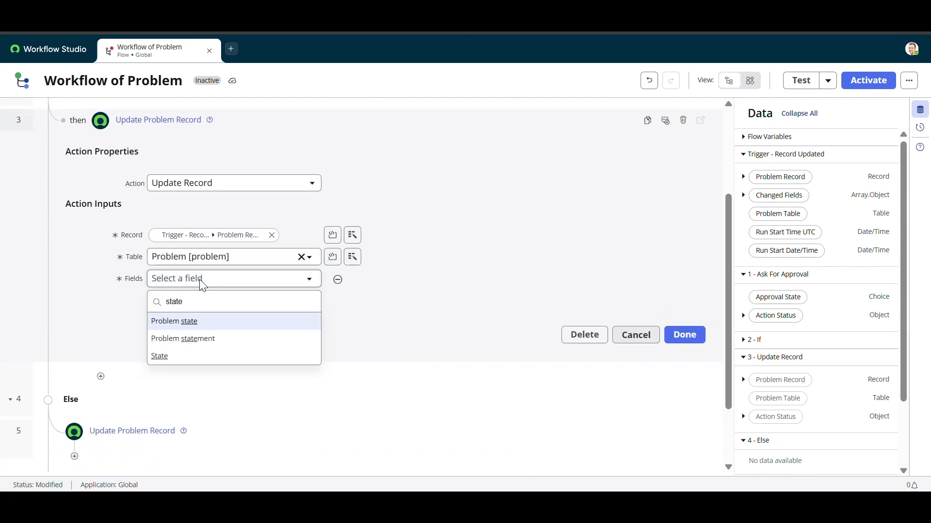
pyautogui.click(164, 357)
pyautogui.click(415, 284)
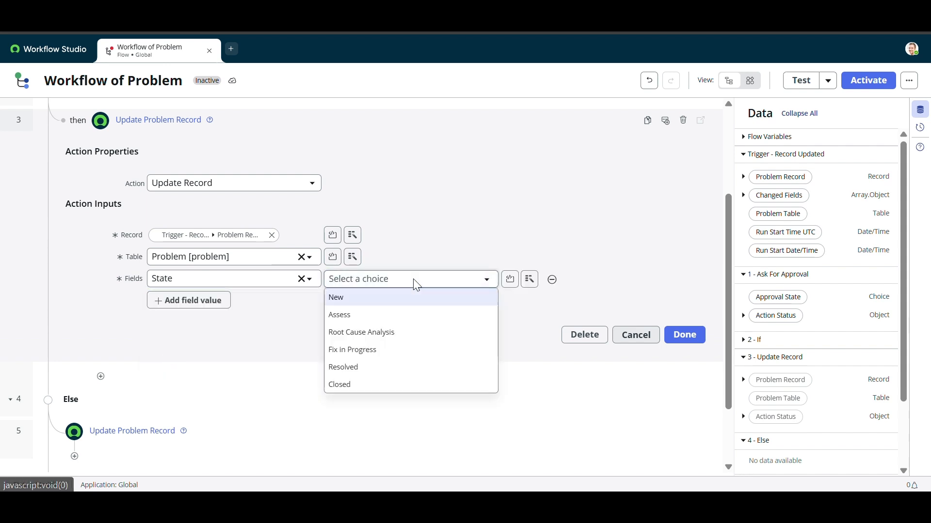
pyautogui.click(373, 333)
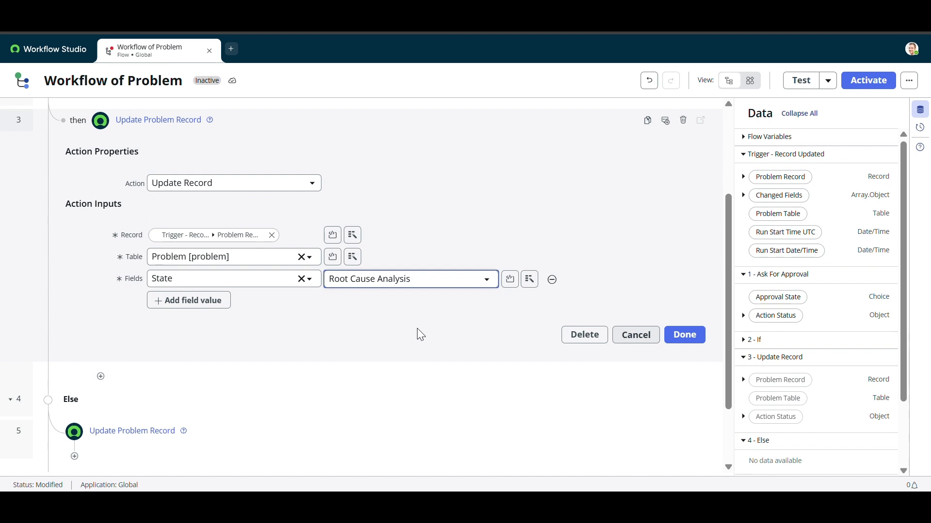
# - Add the Work notes field with the text "Approved" to the then-branch update and finish the action
pyautogui.click(213, 302)
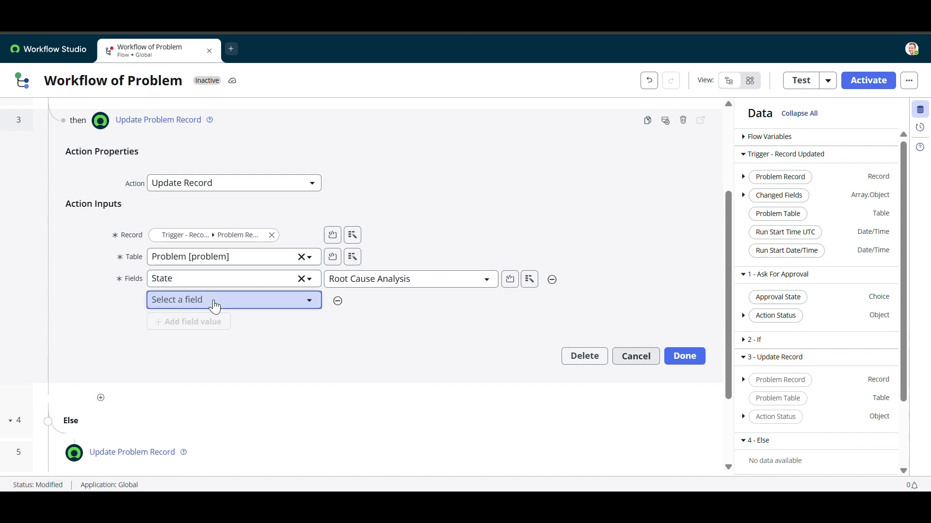
pyautogui.click(207, 304)
pyautogui.write('work')
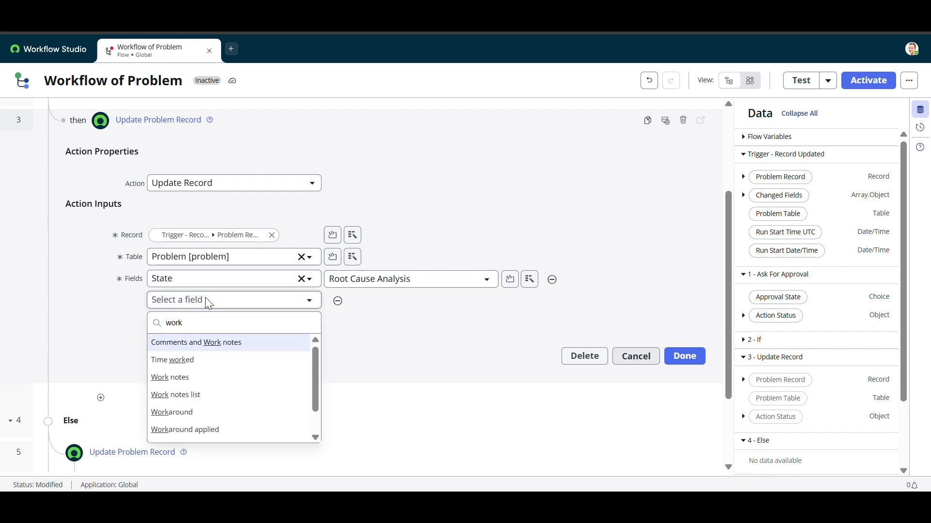
pyautogui.click(183, 378)
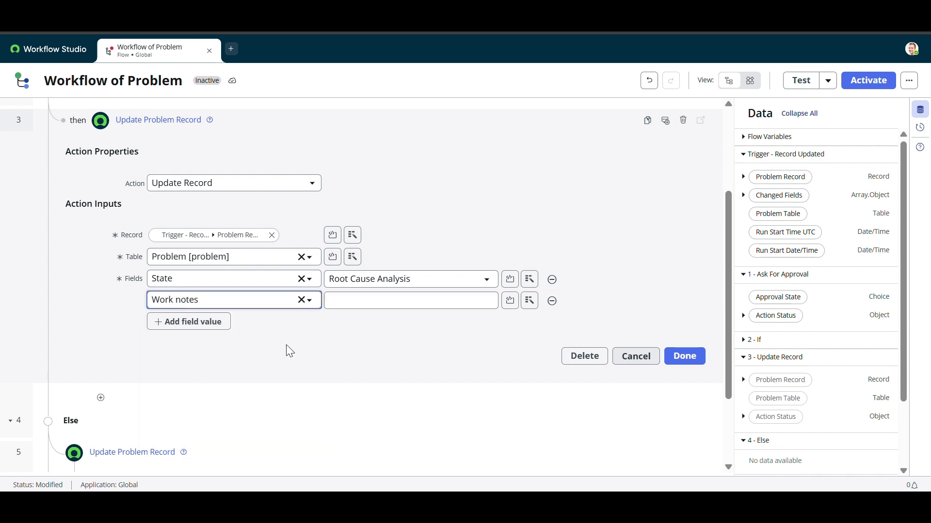
pyautogui.click(390, 304)
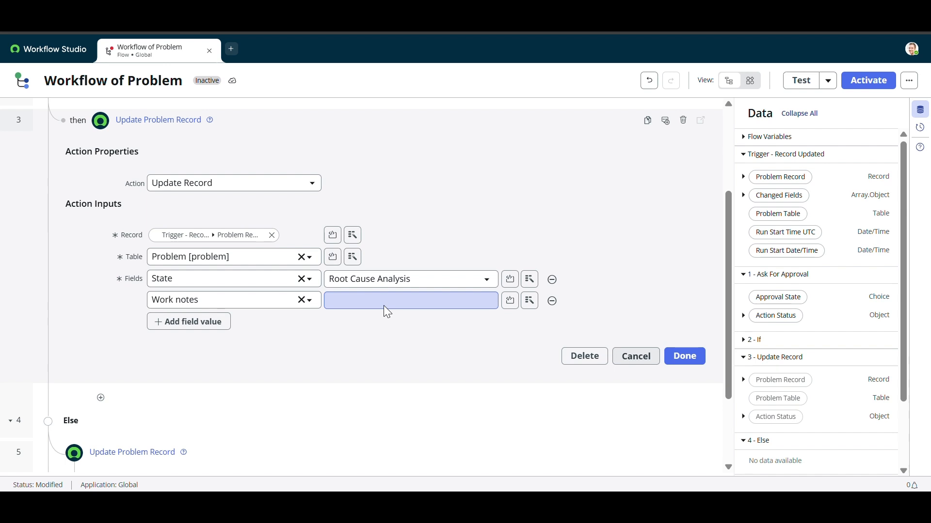
pyautogui.click(379, 304)
pyautogui.write('Approved')
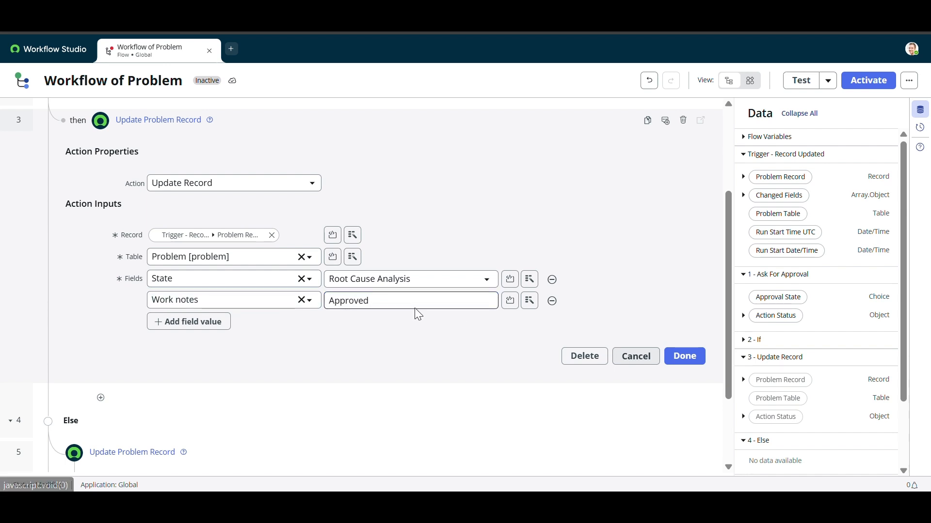
pyautogui.click(685, 357)
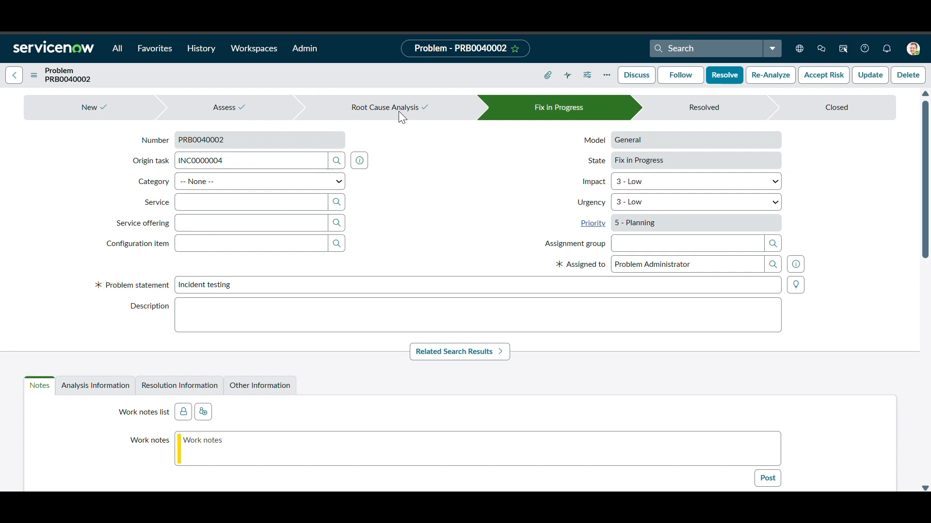
pyautogui.scroll(-1, 440, 207)
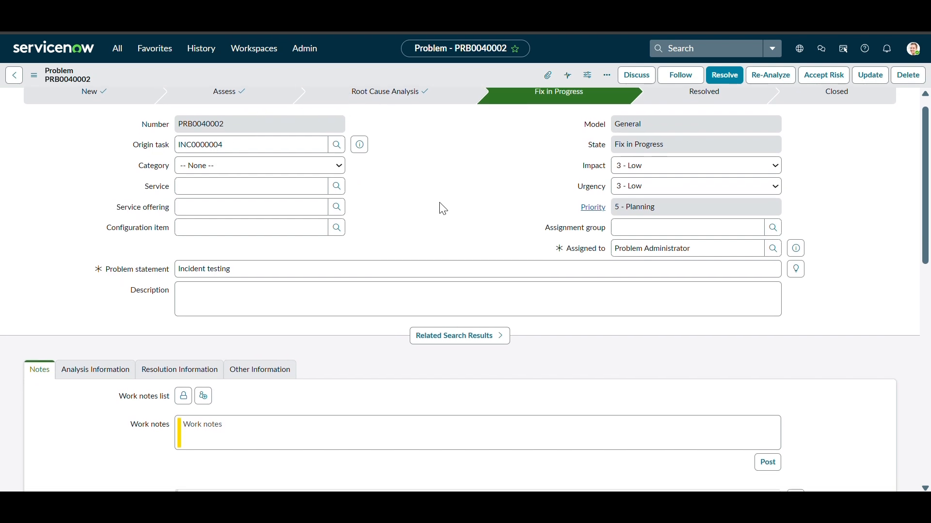
pyautogui.scroll(1, 443, 209)
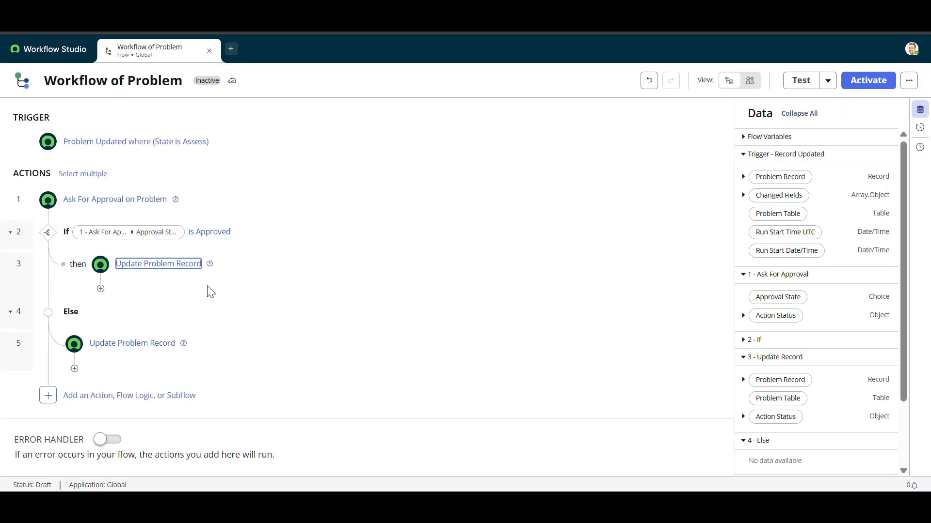
# - Add a Wait For Condition action after the Update Problem Record action in the then branch
pyautogui.click(101, 289)
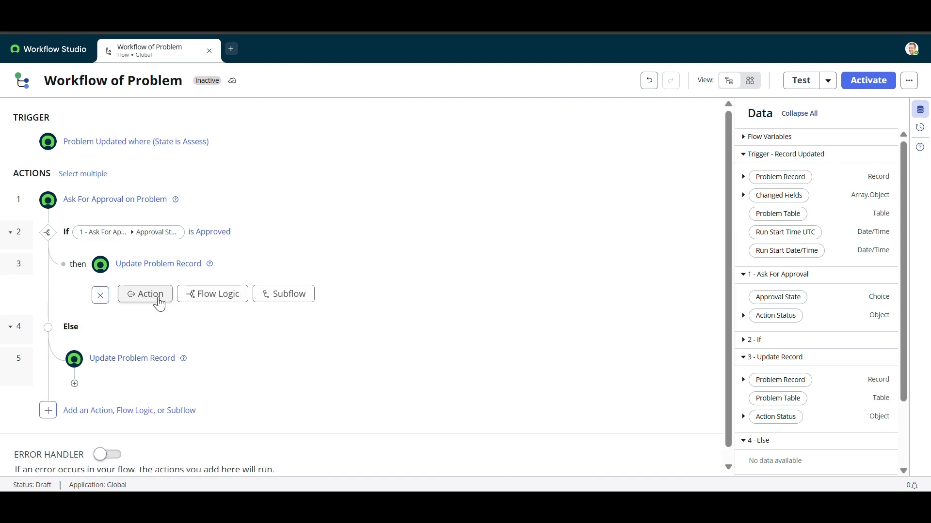
pyautogui.click(200, 295)
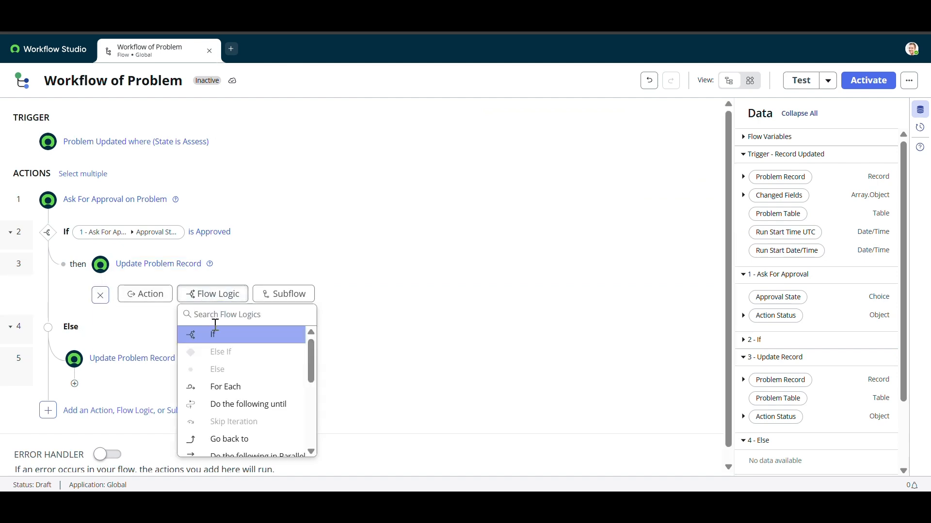
pyautogui.scroll(-4, 229, 379)
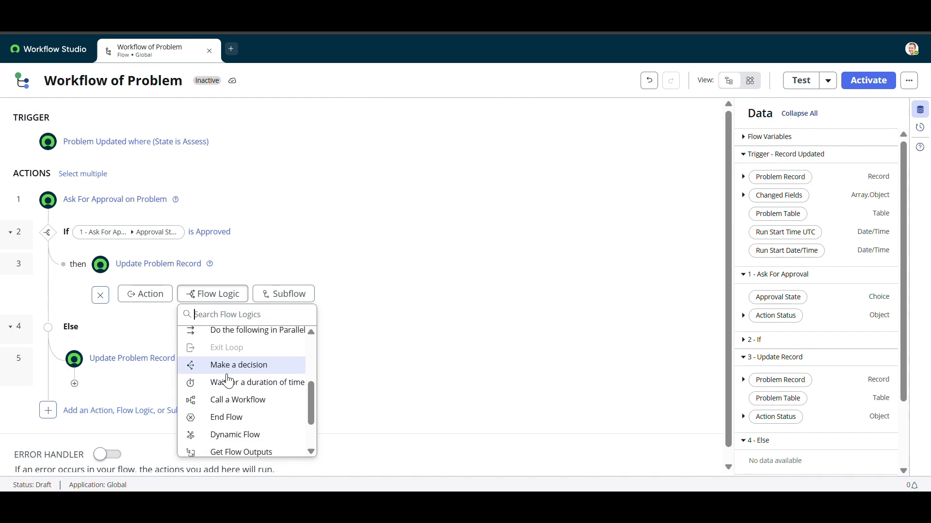
pyautogui.scroll(-1, 229, 381)
pyautogui.scroll(5, 229, 380)
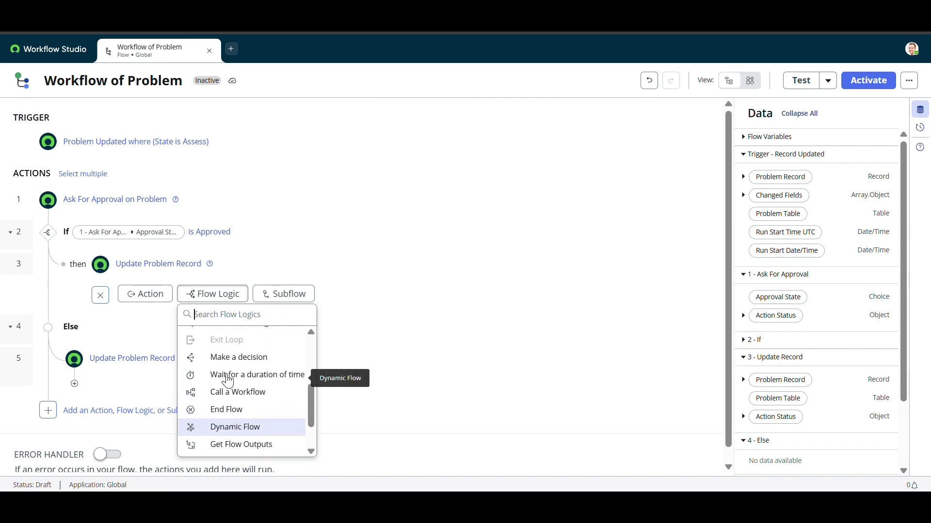
pyautogui.click(163, 303)
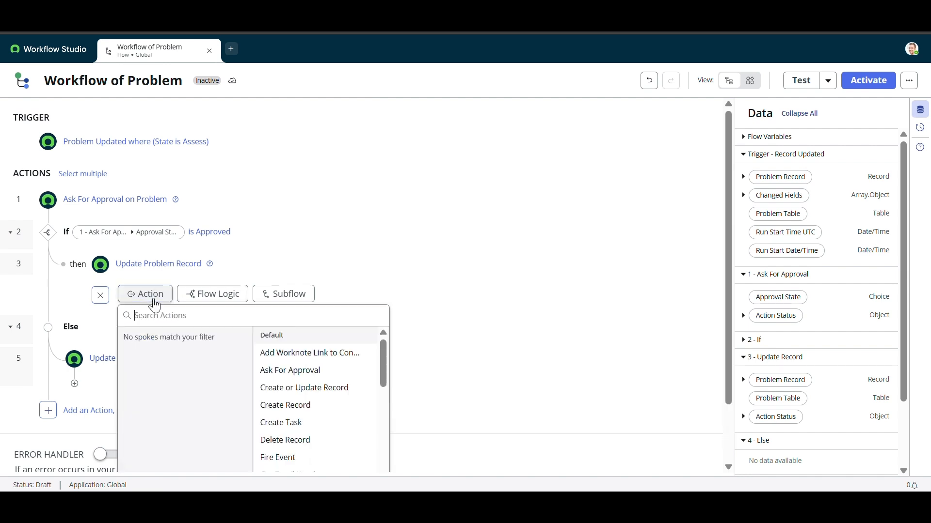
pyautogui.write('wait')
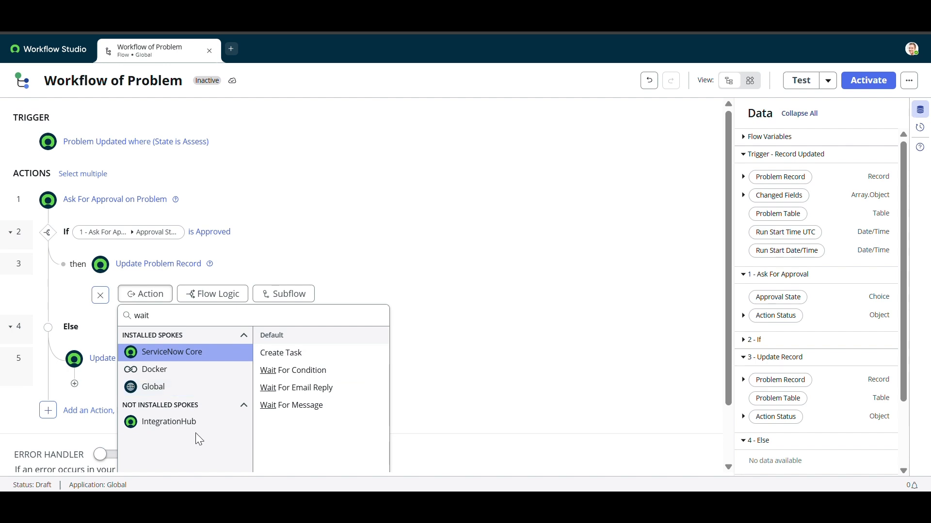
pyautogui.click(285, 374)
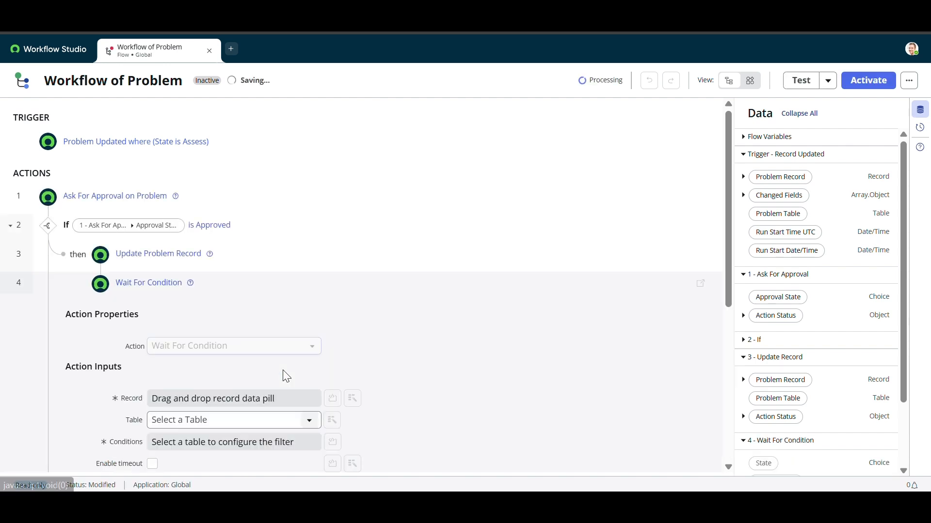
# - Set the Wait For Condition action's record to the trigger's Problem Record
pyautogui.scroll(-2, 410, 362)
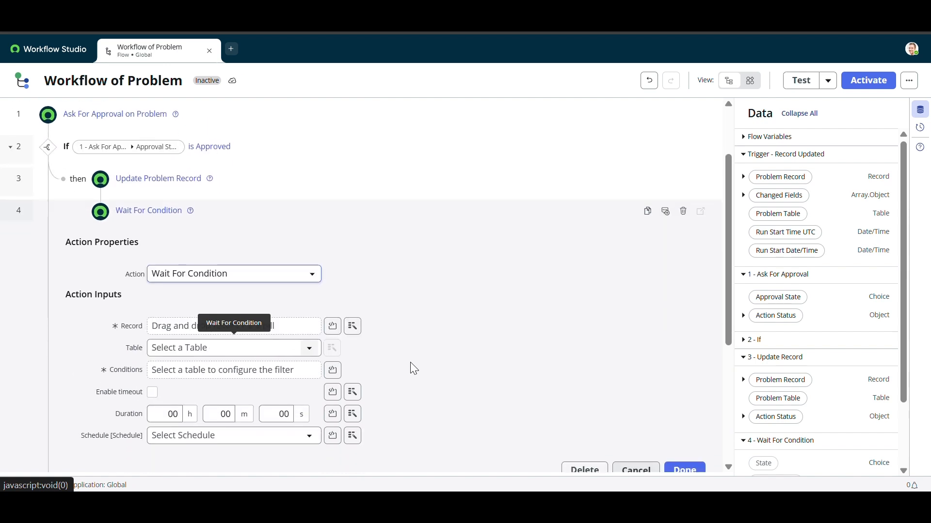
pyautogui.scroll(-1, 406, 359)
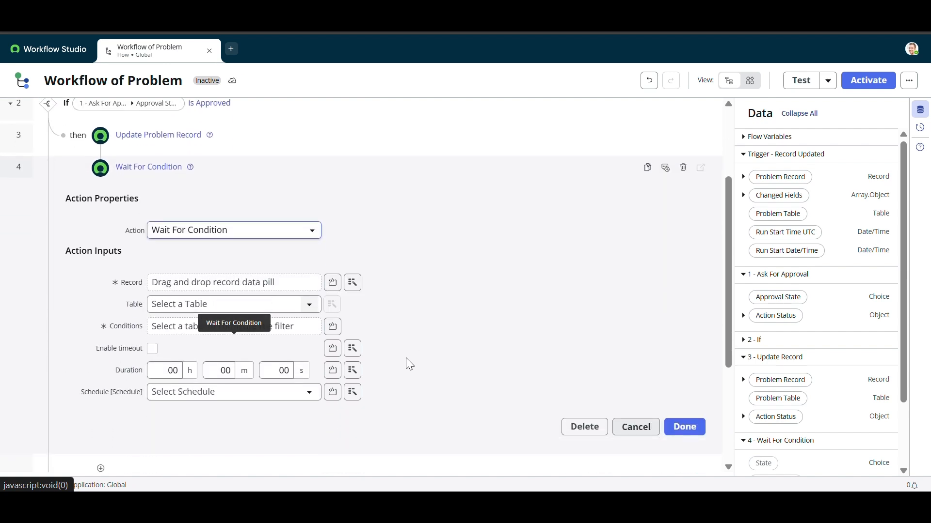
pyautogui.click(352, 284)
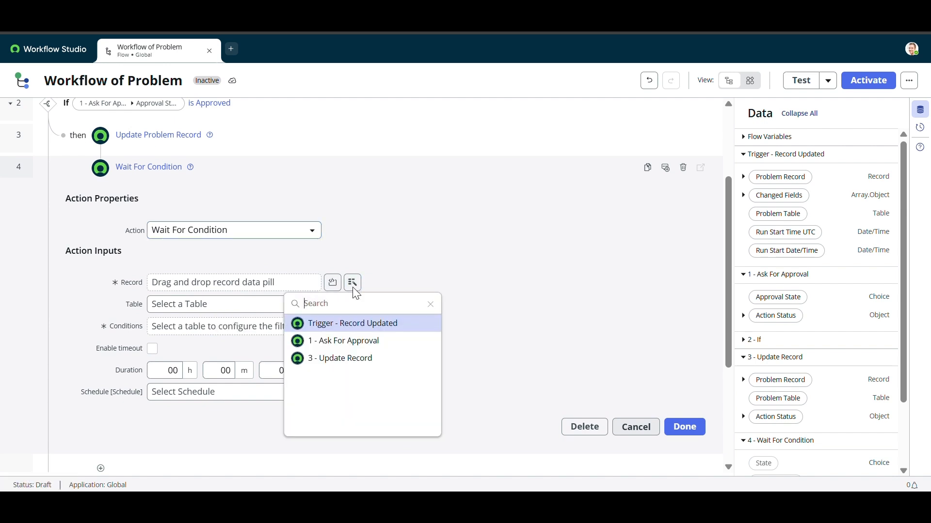
pyautogui.click(355, 325)
pyautogui.click(443, 323)
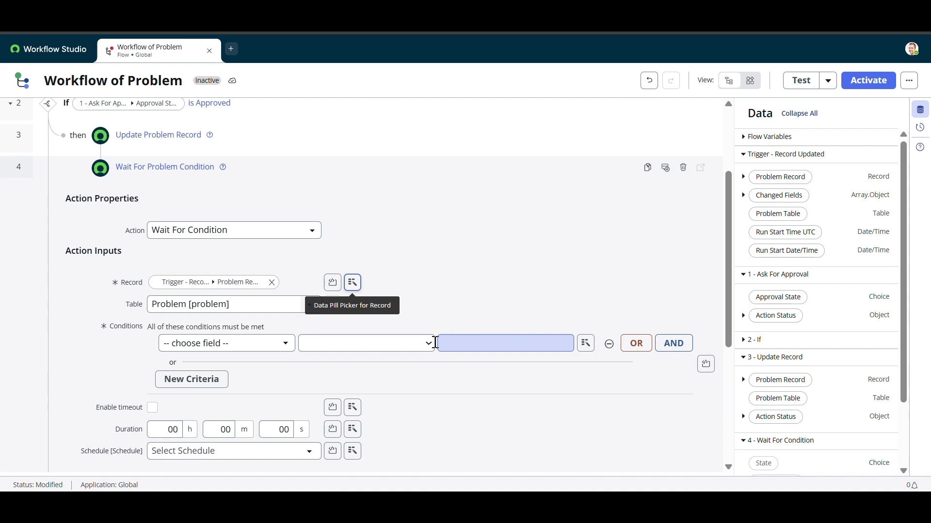
# - Set the wait condition to State is Resolved and finish the action
pyautogui.click(269, 348)
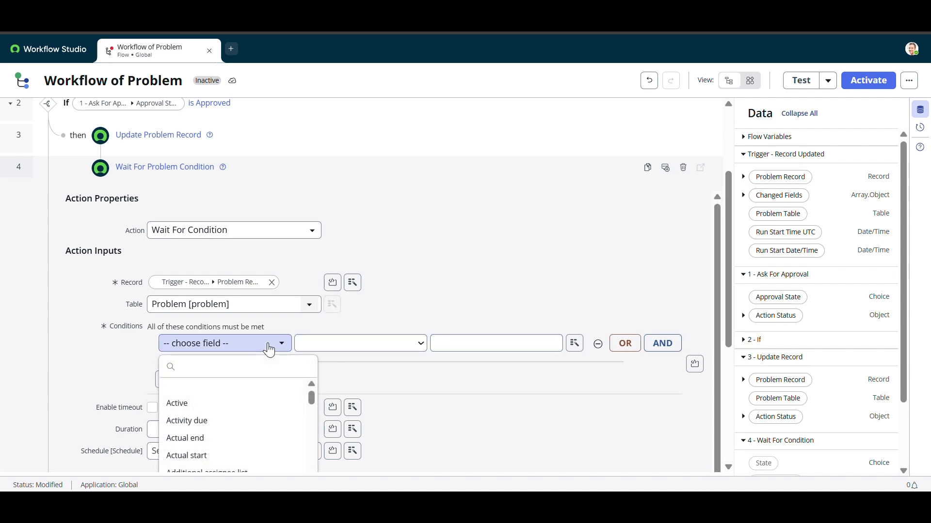
pyautogui.write('sta')
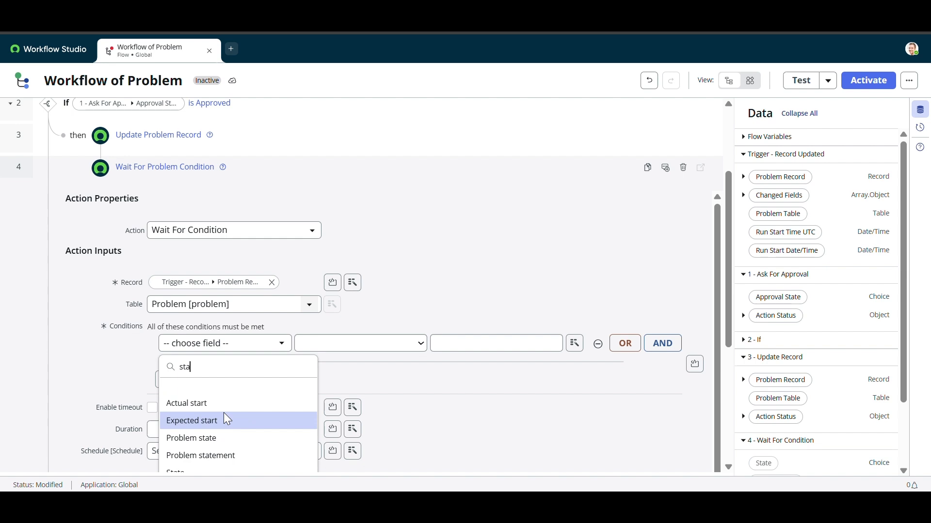
pyautogui.write('te')
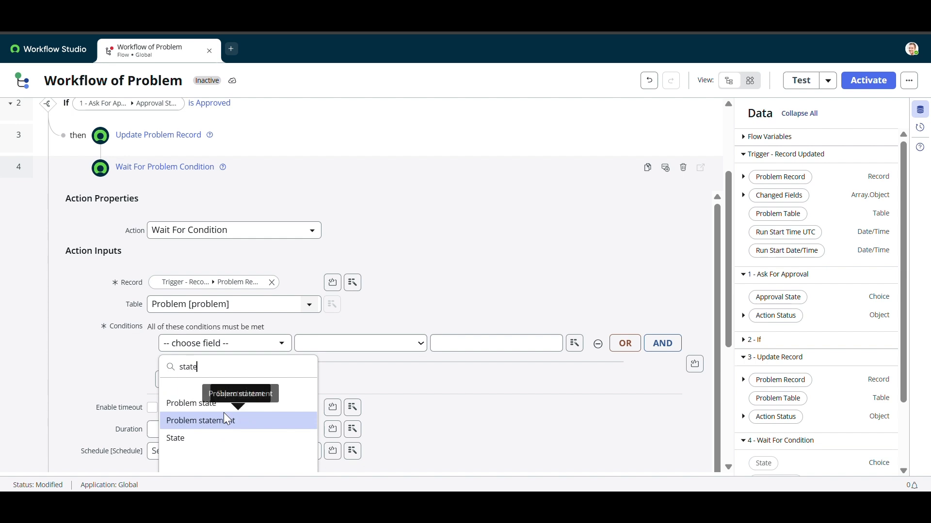
pyautogui.click(192, 437)
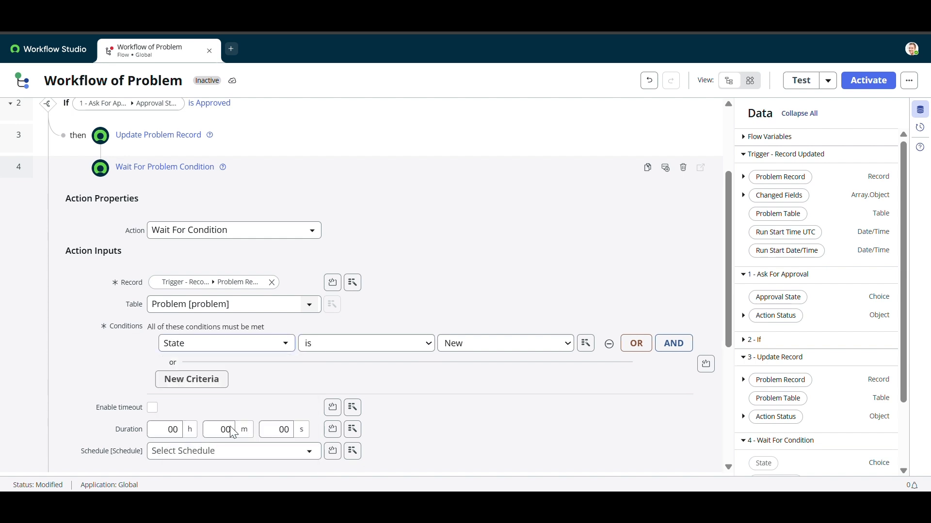
pyautogui.click(544, 350)
pyautogui.press('Escape')
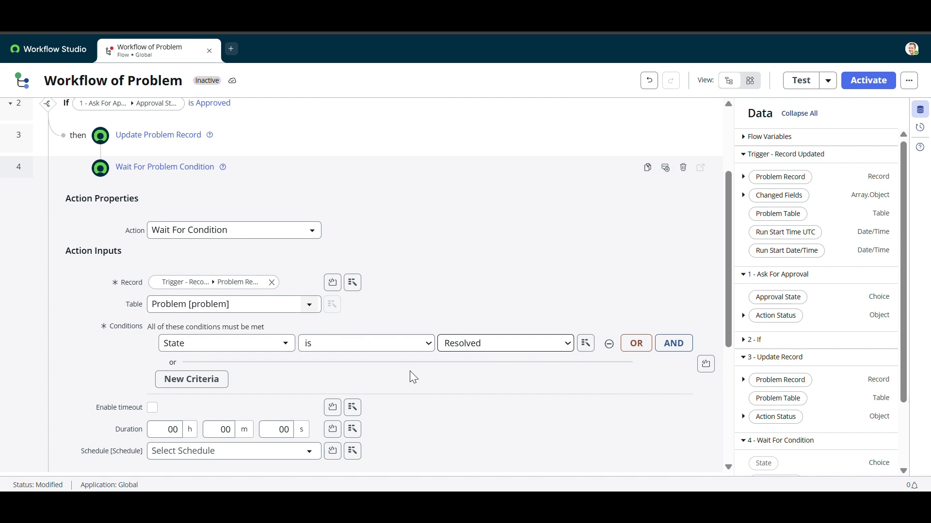
pyautogui.scroll(-2, 409, 371)
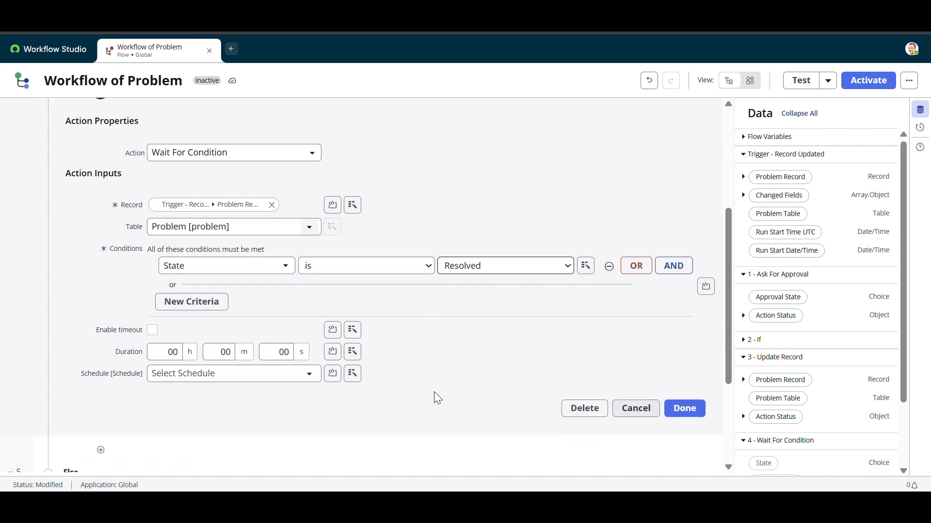
pyautogui.click(684, 402)
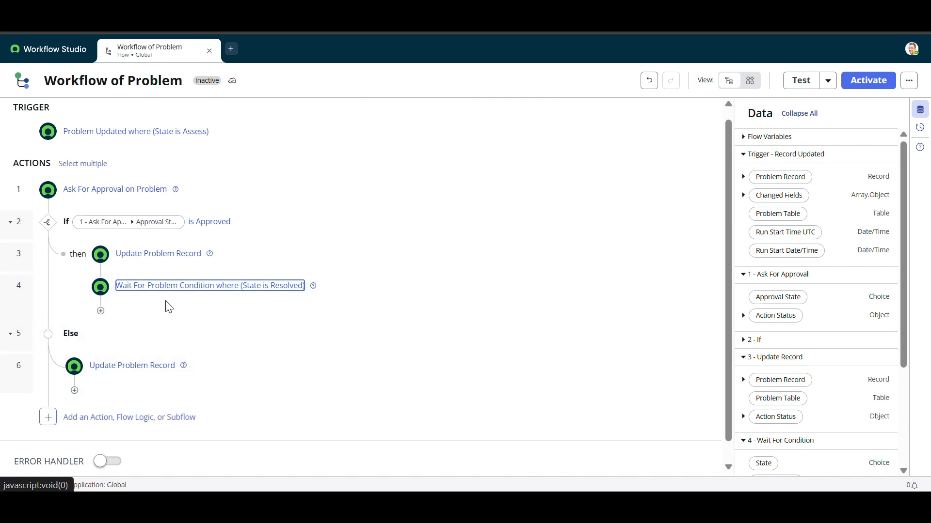
# - Add an Update Record action after the wait condition in the then branch
pyautogui.click(99, 312)
pyautogui.click(146, 319)
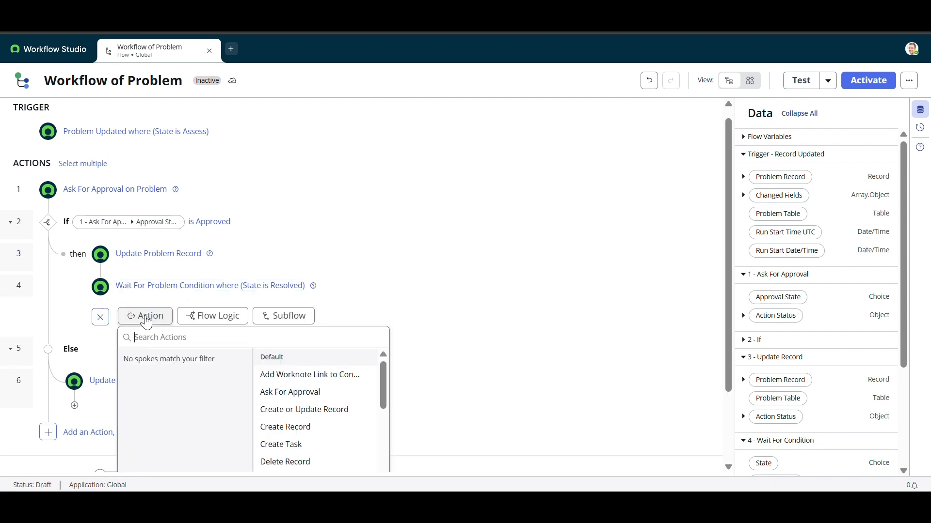
pyautogui.write('updat')
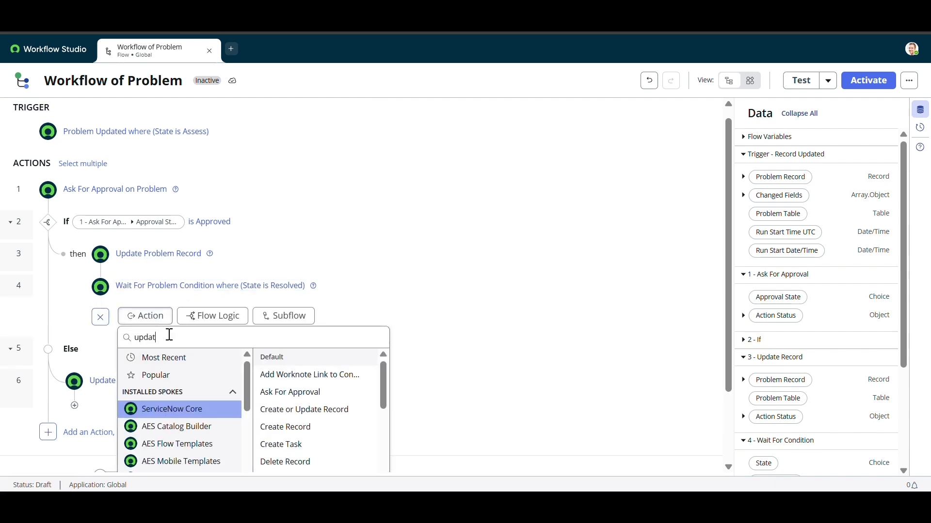
pyautogui.write('e')
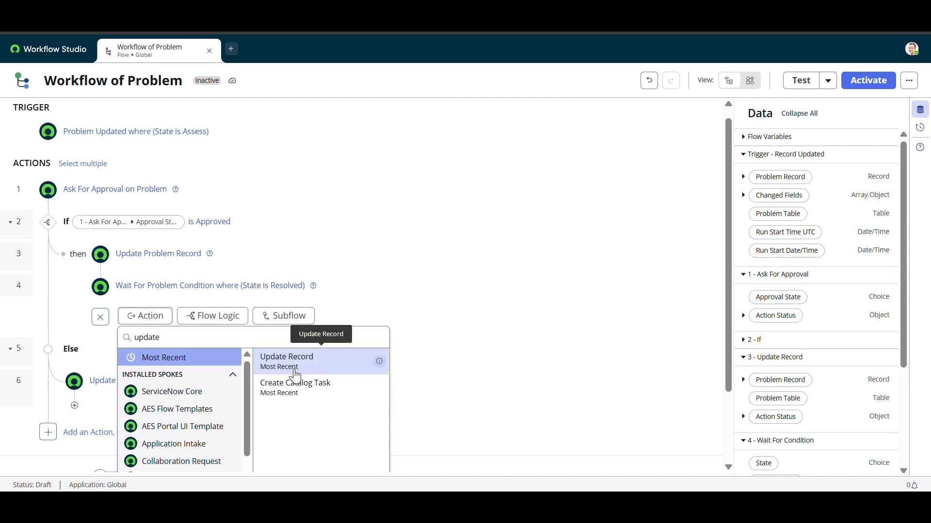
pyautogui.click(296, 369)
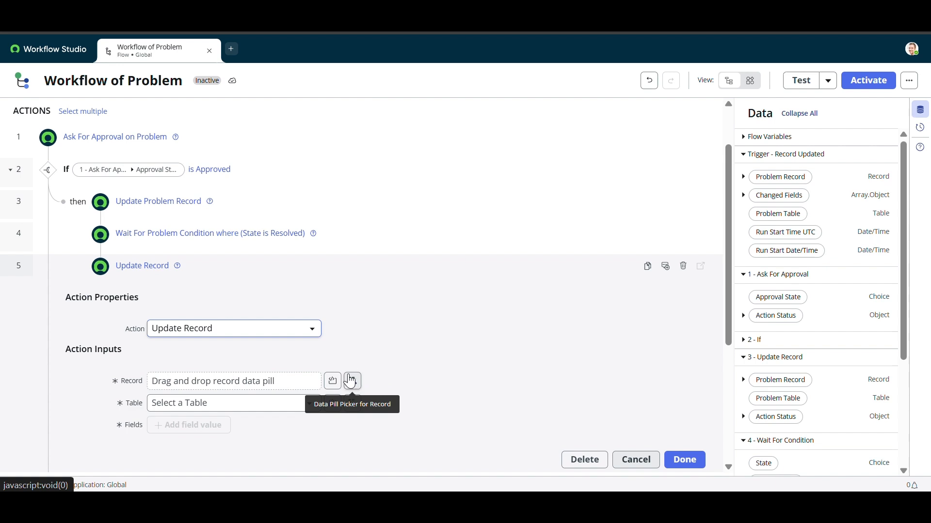
# - Try the Origin task of the trigger's Problem Record as the new update action's record, and clear it again
pyautogui.scroll(-1, 354, 340)
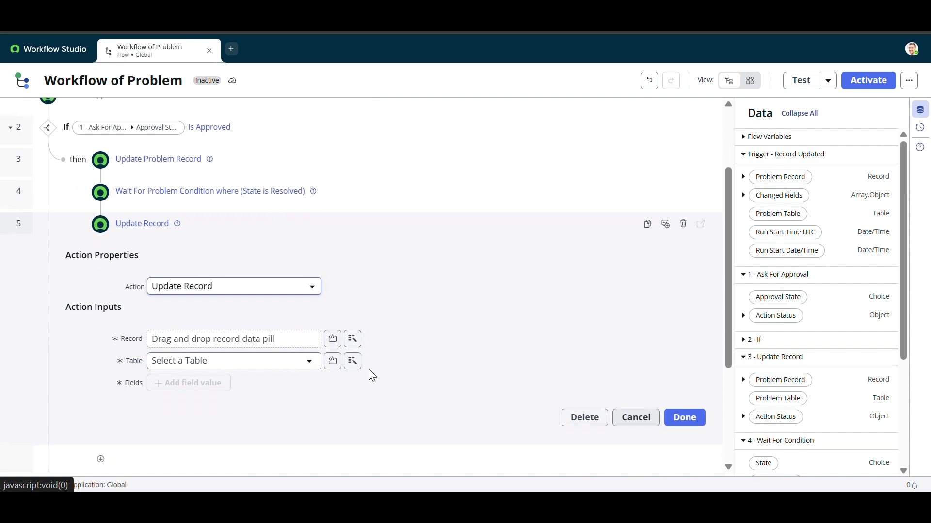
pyautogui.click(352, 337)
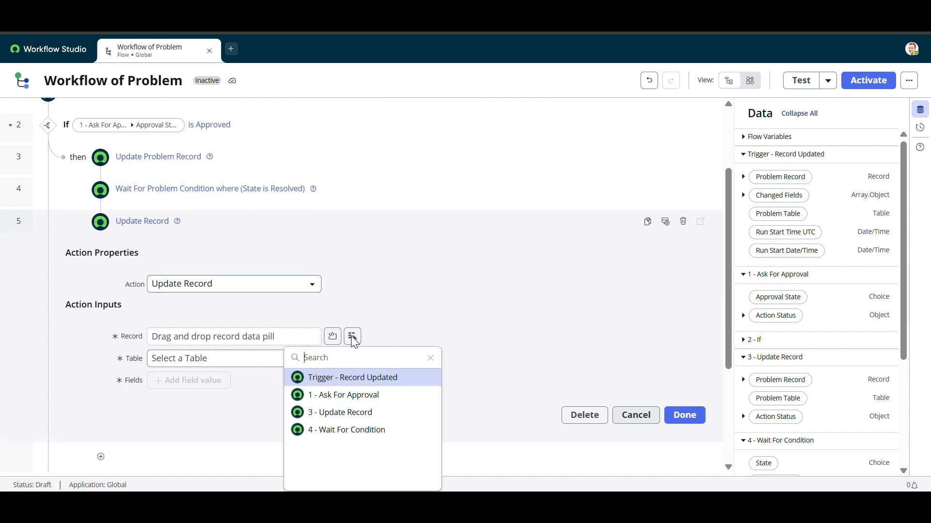
pyautogui.click(355, 383)
pyautogui.click(524, 379)
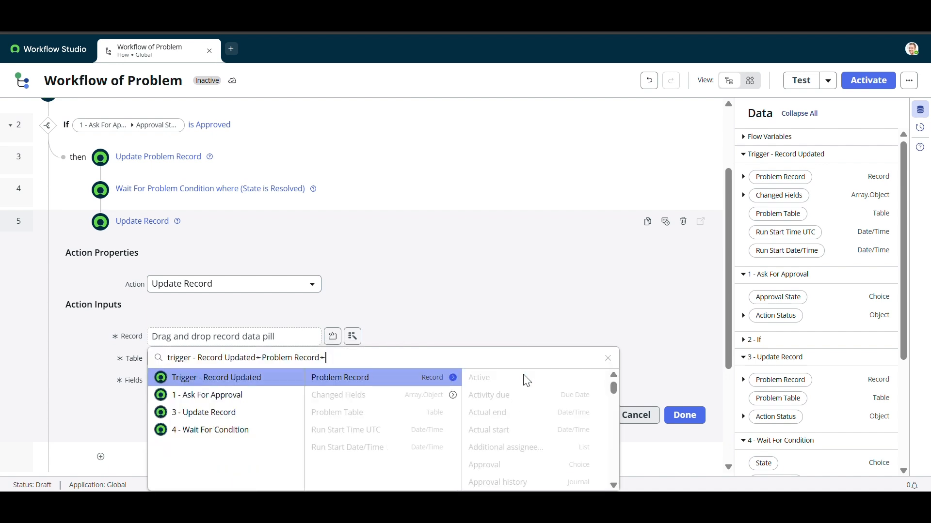
pyautogui.click(454, 361)
pyautogui.write('or')
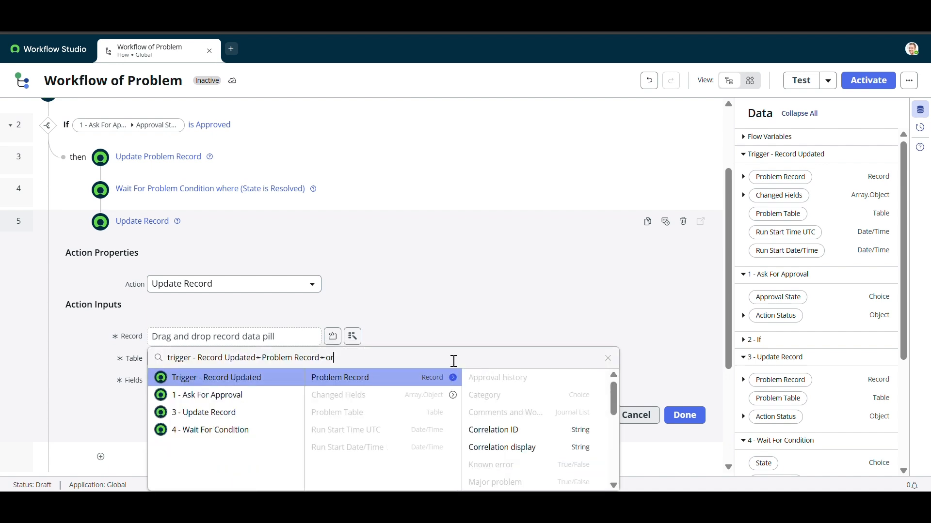
pyautogui.scroll(-5, 519, 407)
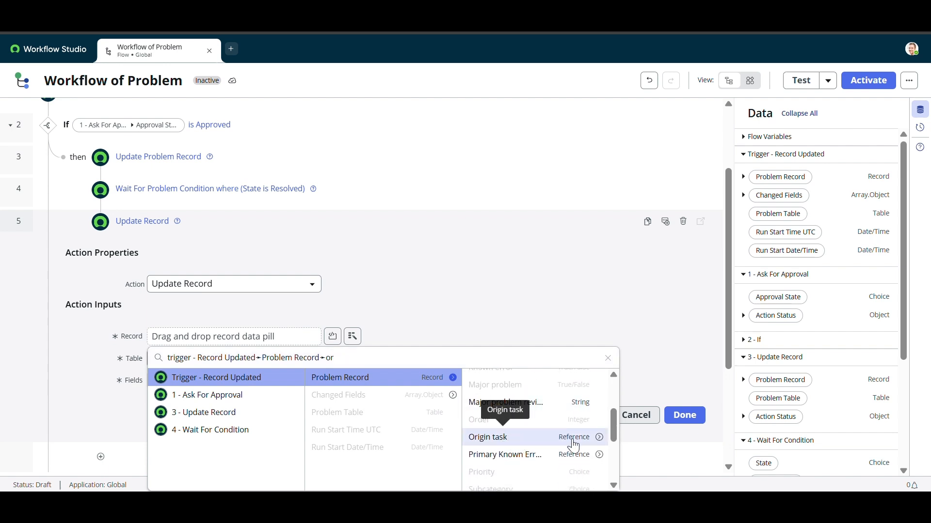
pyautogui.click(545, 441)
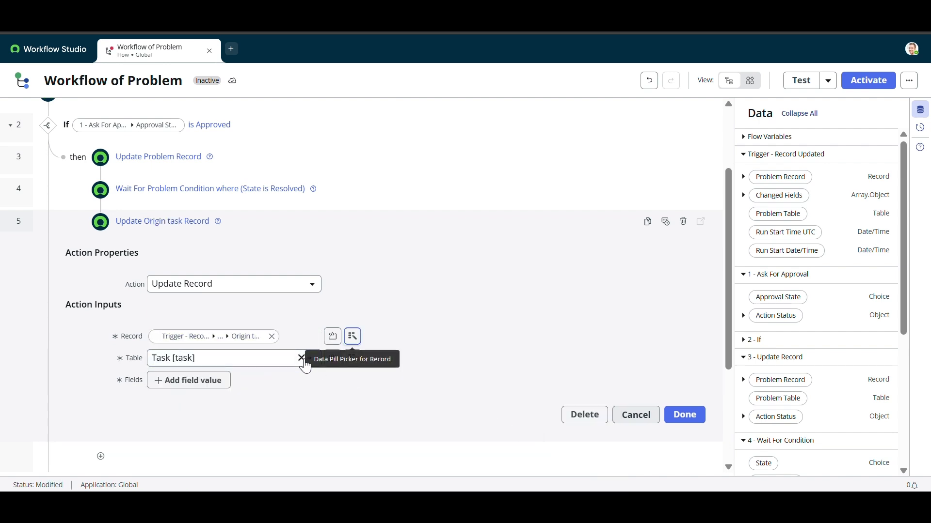
pyautogui.click(272, 336)
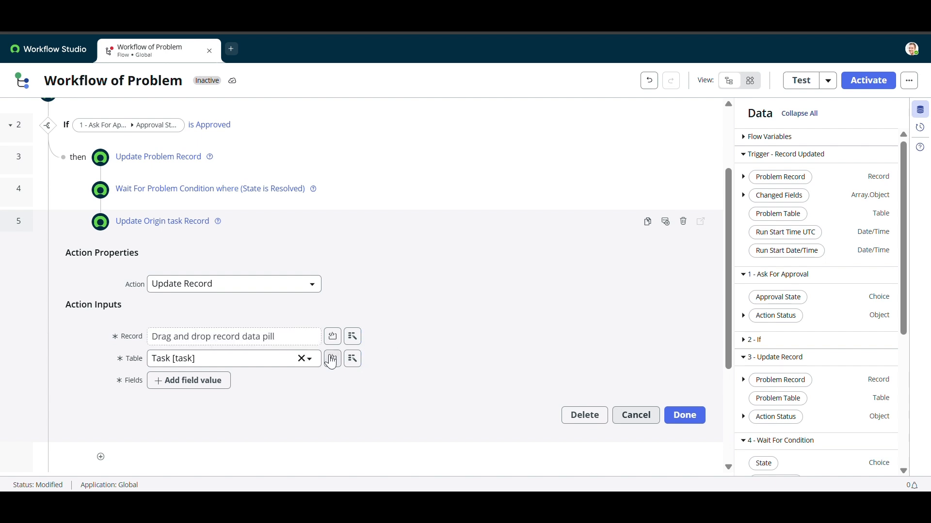
# - Set the new update action's record to the Origin task of the trigger's Problem Record
pyautogui.click(354, 337)
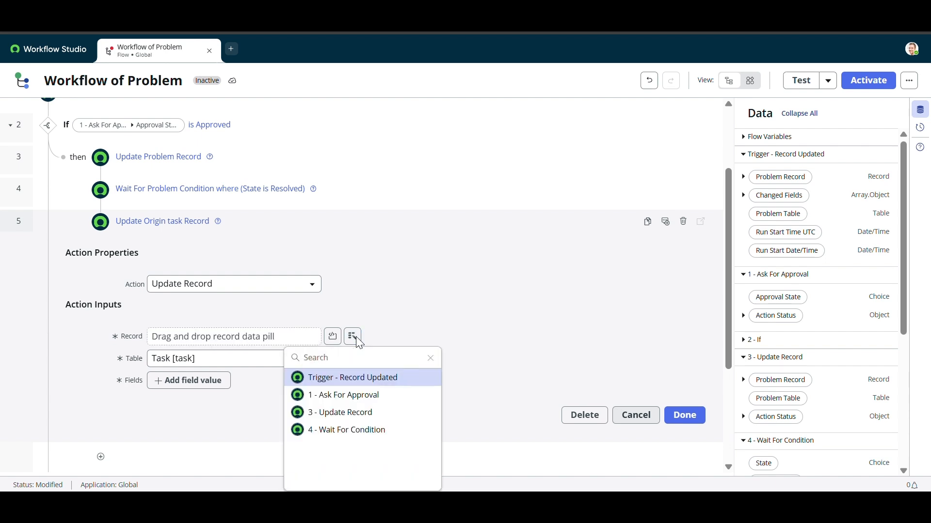
pyautogui.click(361, 383)
pyautogui.click(521, 378)
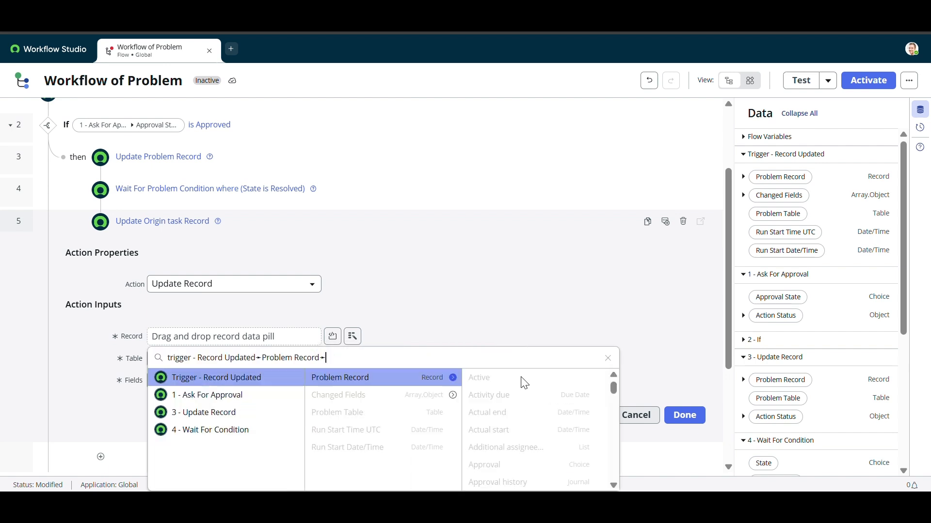
pyautogui.write('ori')
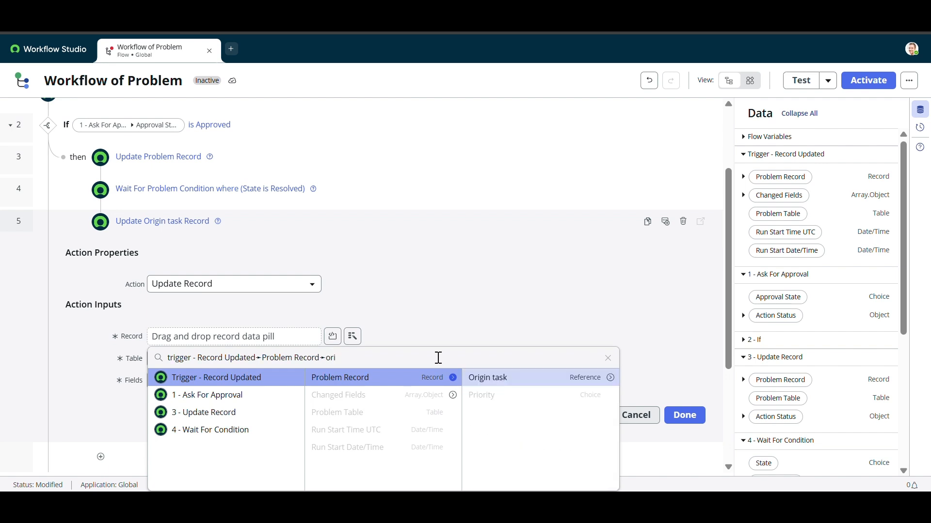
pyautogui.click(610, 379)
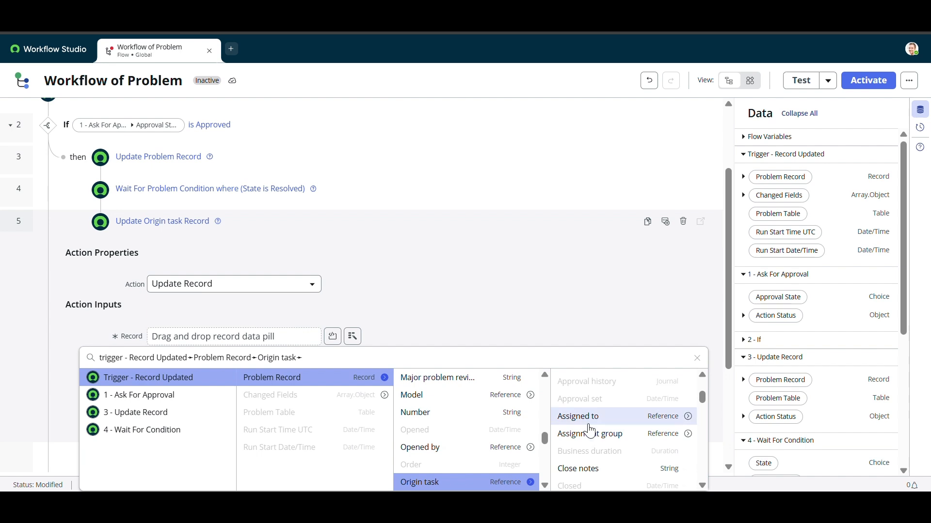
pyautogui.scroll(-5, 590, 431)
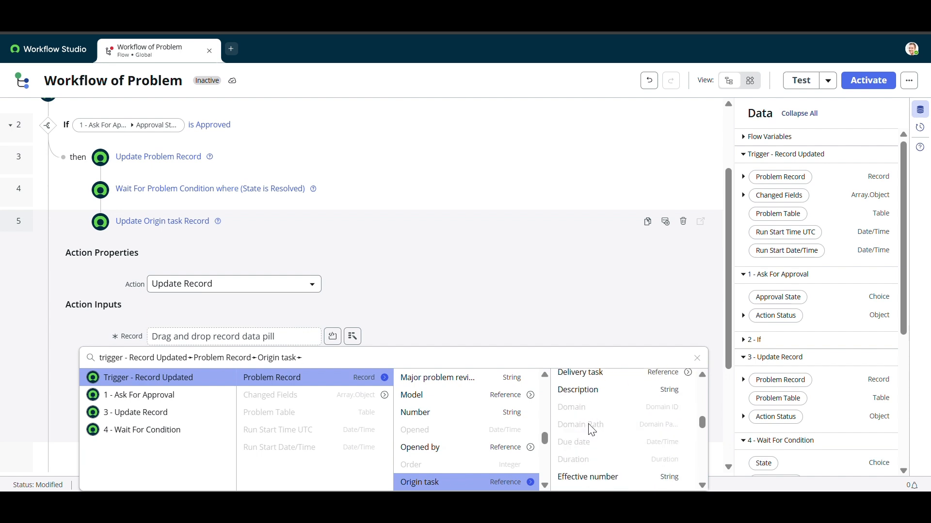
pyautogui.click(382, 357)
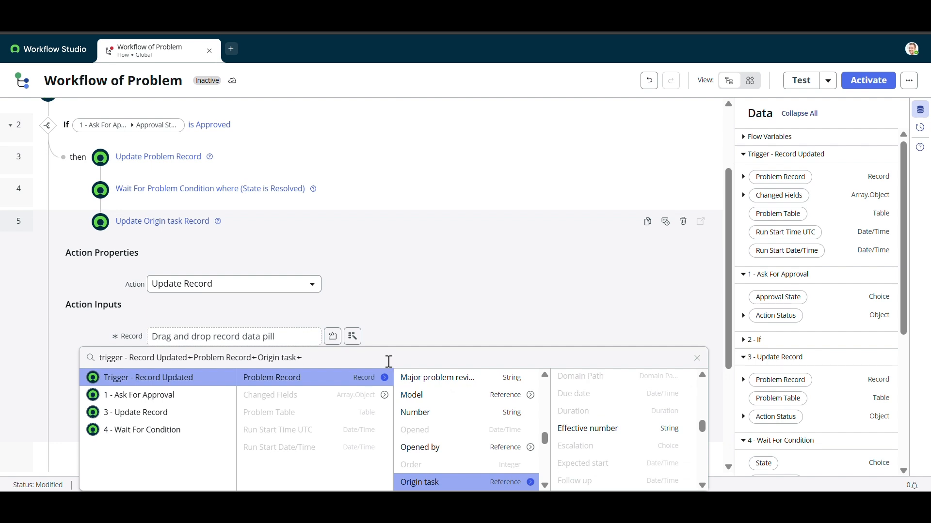
pyautogui.scroll(-2, 458, 426)
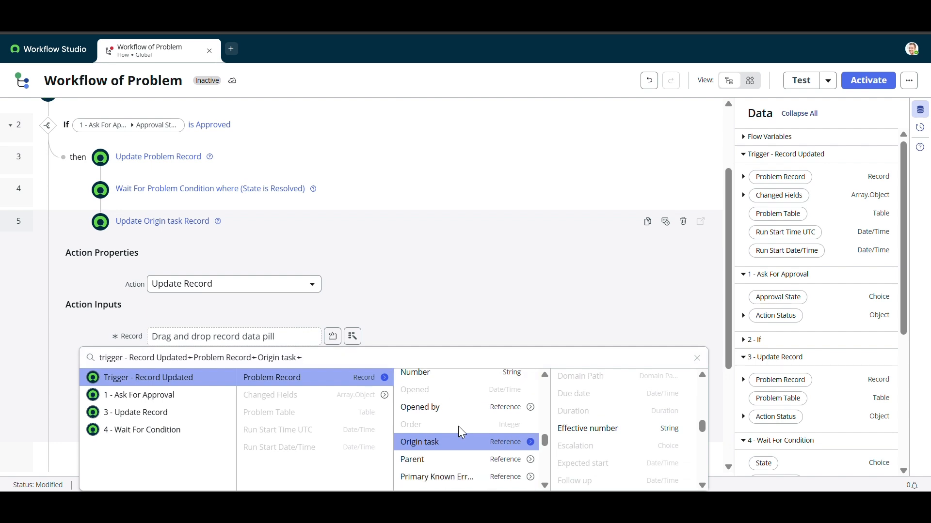
pyautogui.click(438, 447)
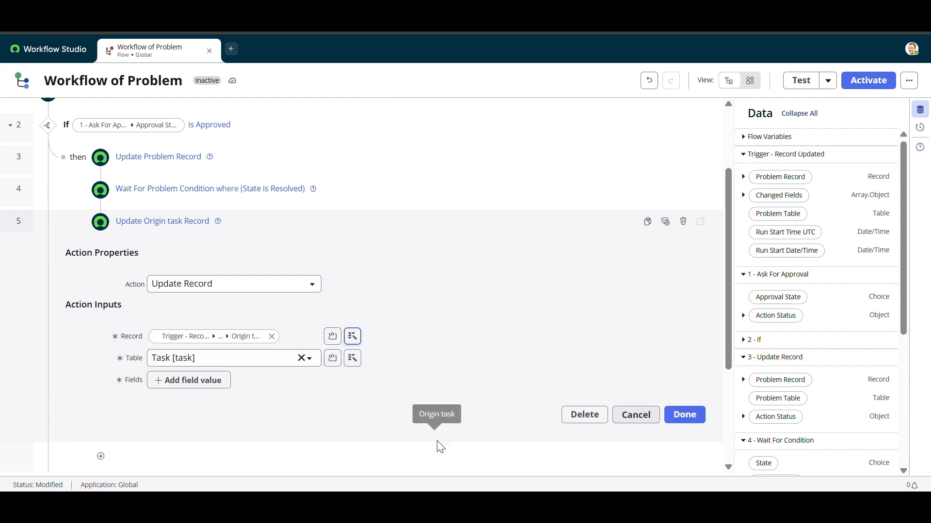
# - Add a State field value of Resolved to the origin task update action
pyautogui.click(193, 385)
pyautogui.click(181, 380)
pyautogui.write('s')
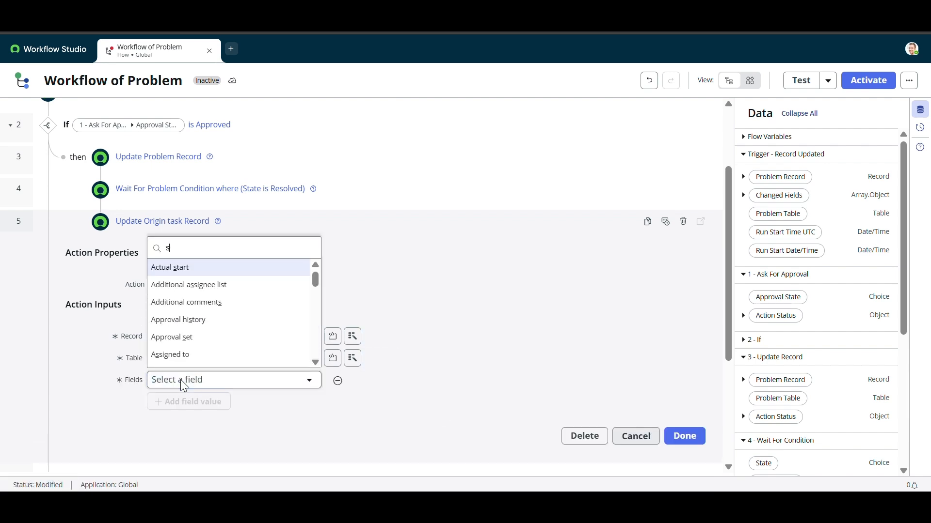
pyautogui.write('tae')
pyautogui.press('BackSpace')
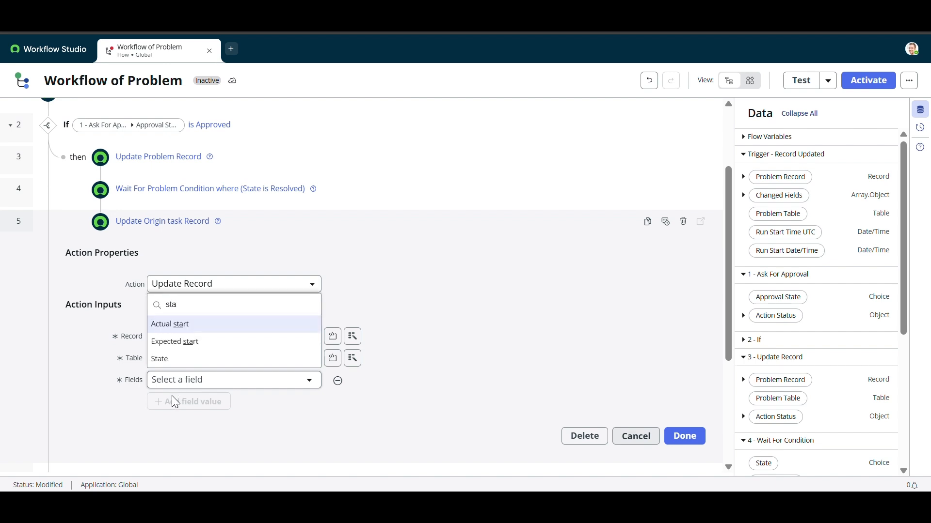
pyautogui.write('t')
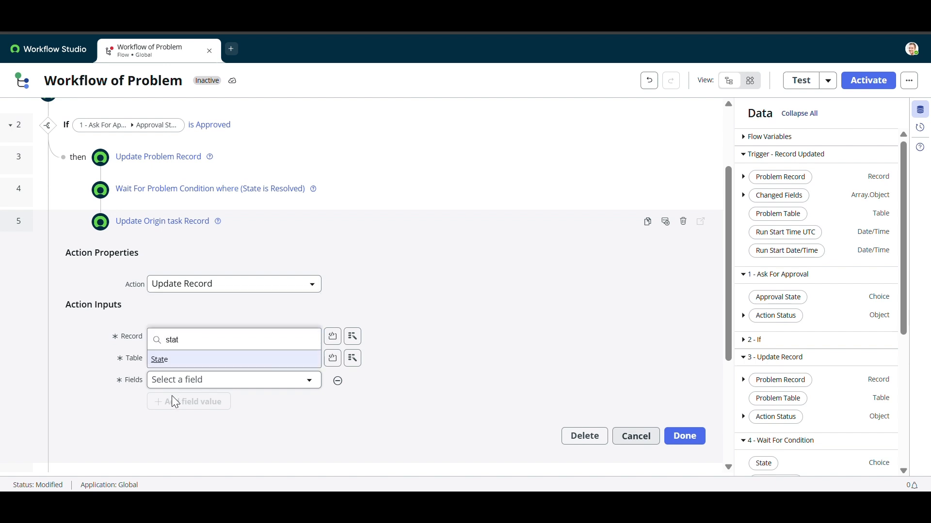
pyautogui.click(165, 360)
pyautogui.click(397, 388)
pyautogui.scroll(-3, 394, 338)
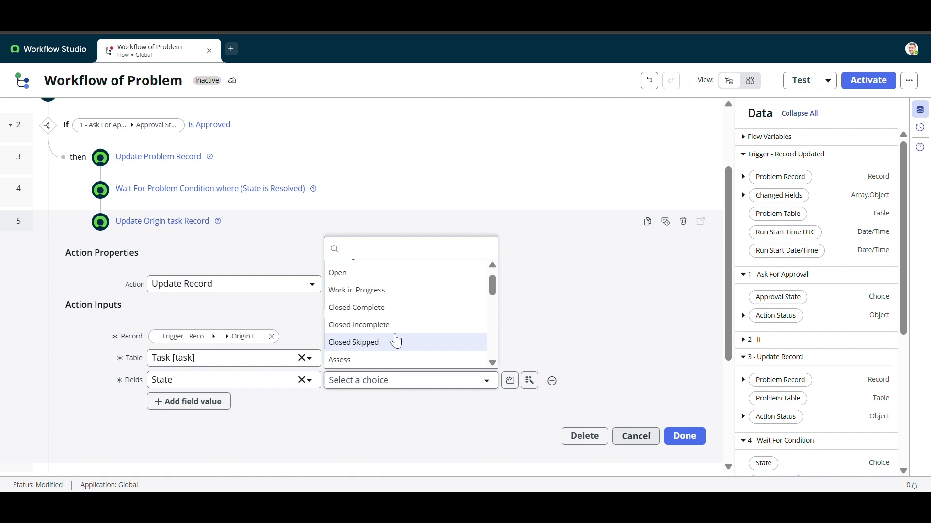
pyautogui.scroll(-5, 392, 347)
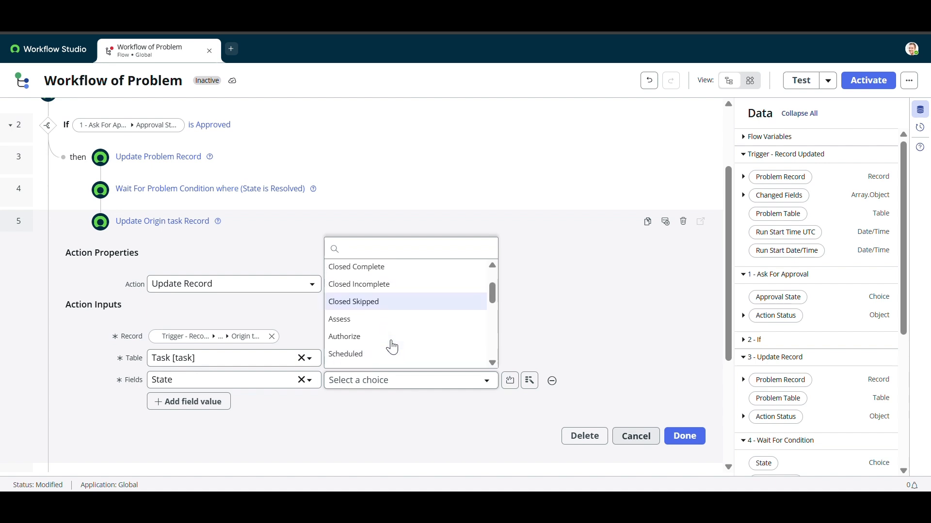
pyautogui.scroll(-1, 392, 347)
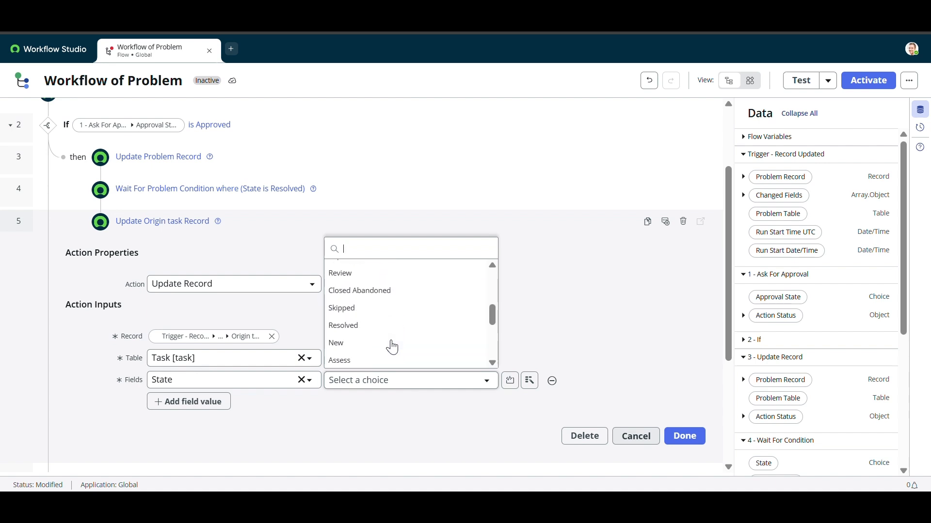
pyautogui.click(362, 327)
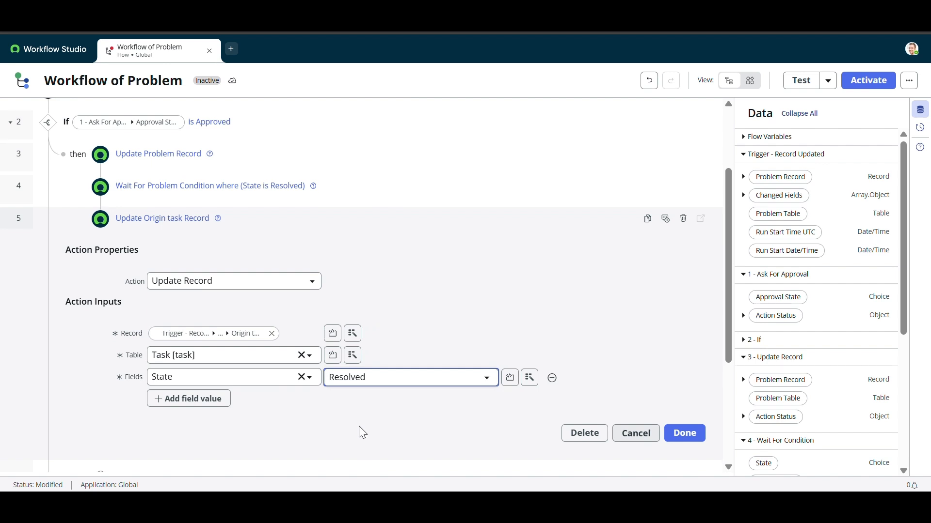
pyautogui.scroll(-1, 359, 426)
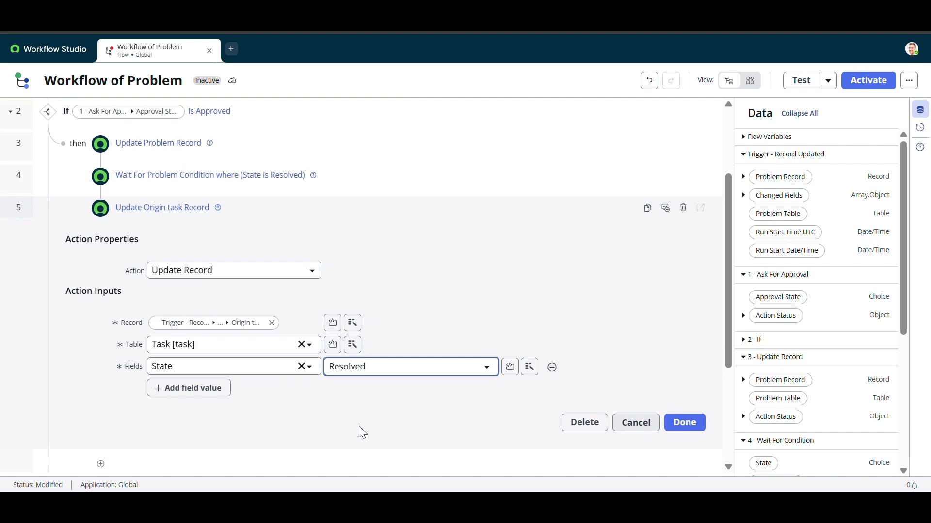
# - Try to add a second field value to the origin task update, searching its fields for "res"
pyautogui.click(178, 388)
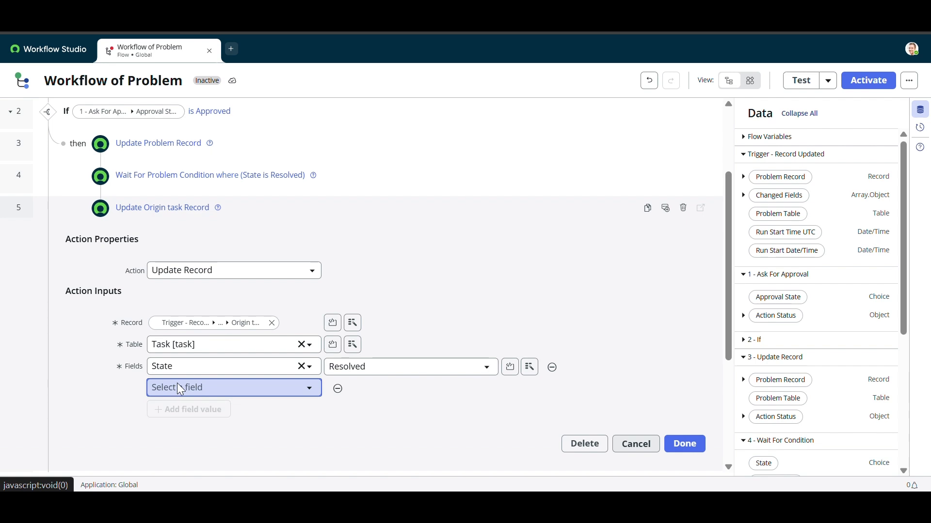
pyautogui.click(179, 388)
pyautogui.scroll(-1, 194, 347)
pyautogui.scroll(-3, 195, 333)
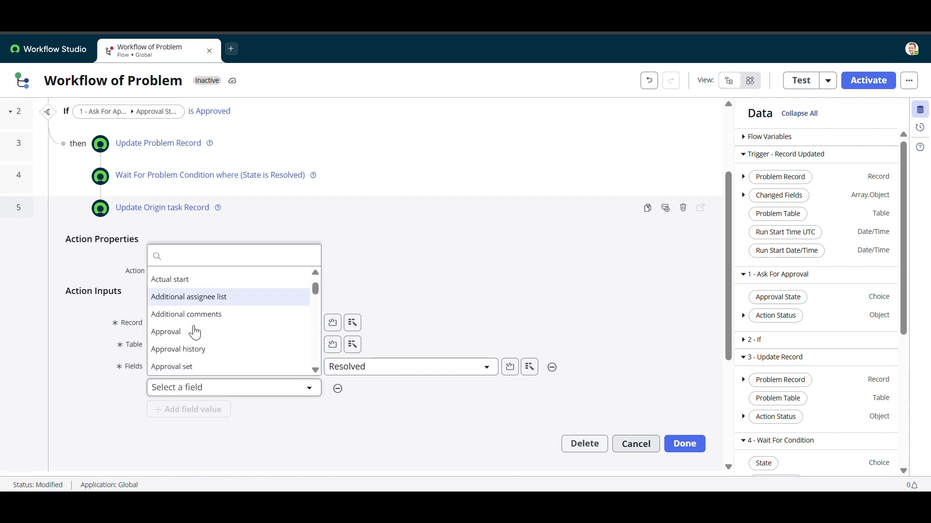
pyautogui.write('res')
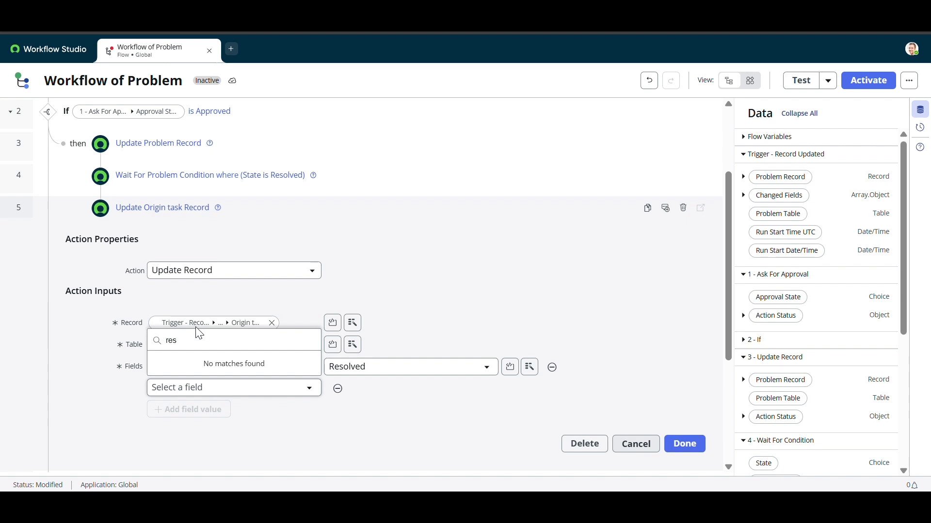
pyautogui.press('BackSpace')
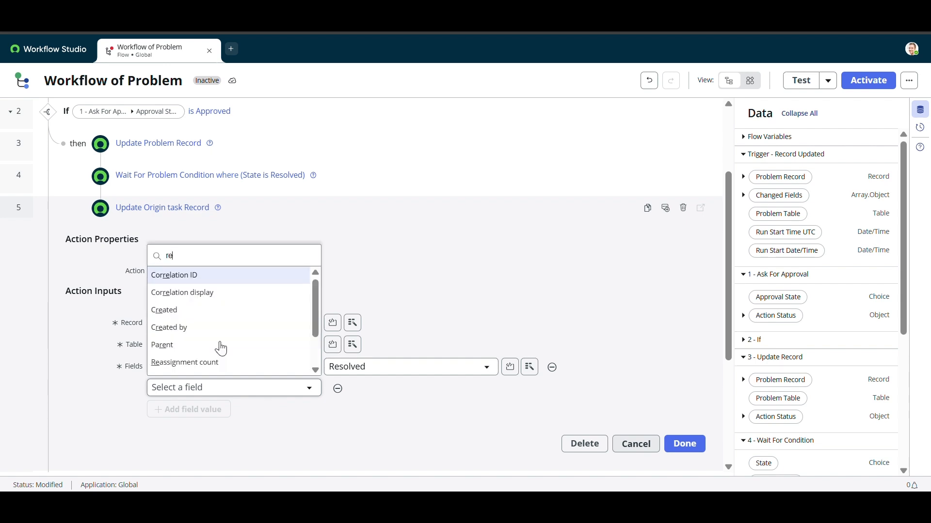
pyautogui.write('s')
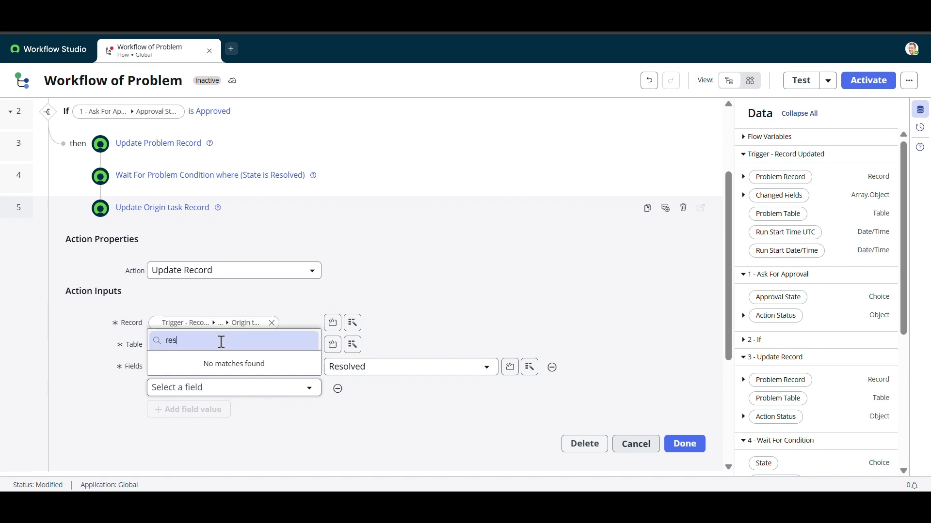
pyautogui.press('BackSpace')
pyautogui.scroll(-2, 222, 349)
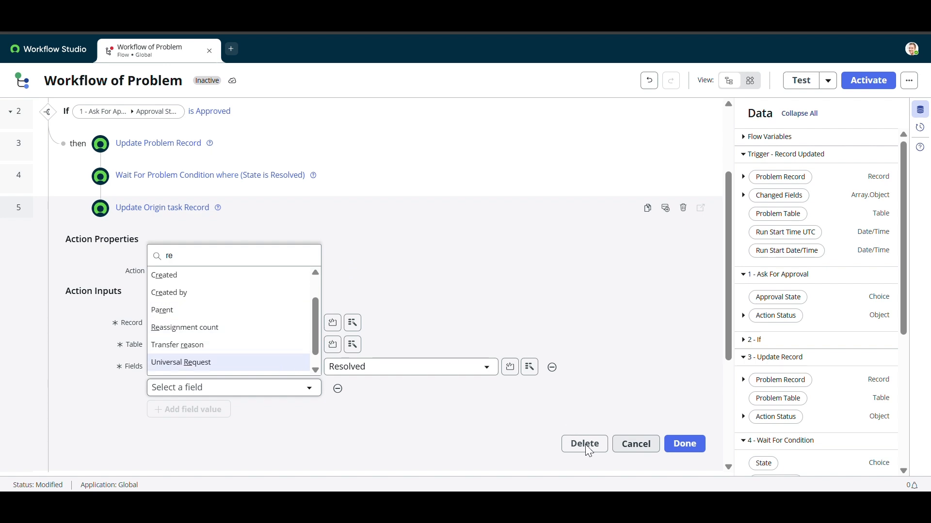
# - Delete the Update Record action for the origin task from the then branch
pyautogui.press('Escape')
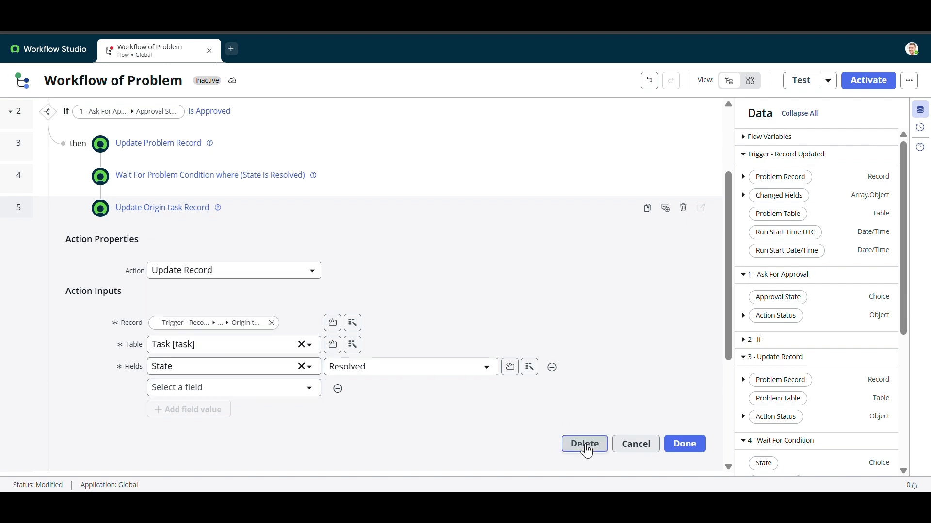
pyautogui.click(584, 444)
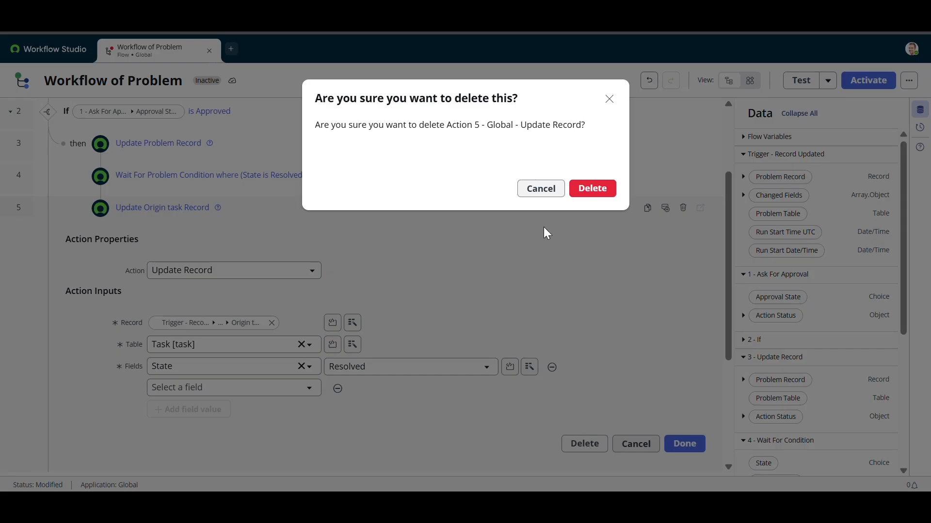
pyautogui.click(585, 197)
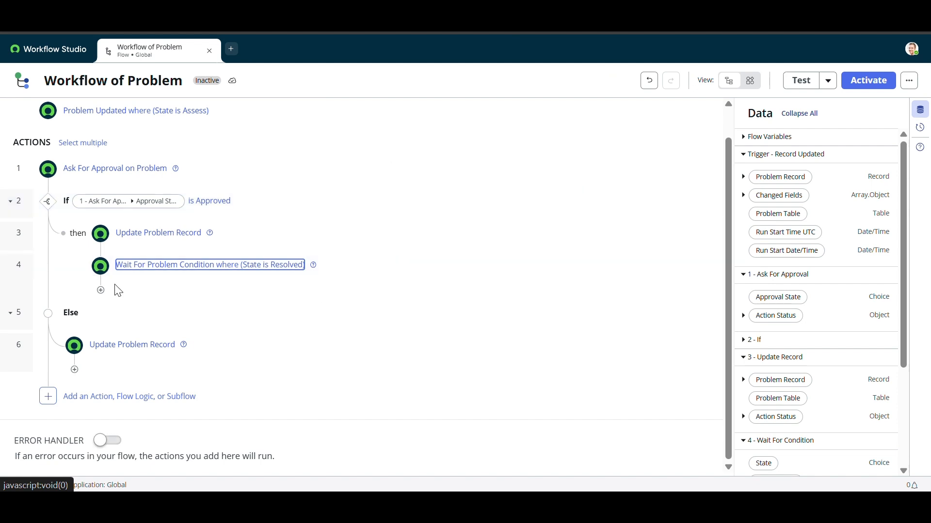
# - Add a Look Up Records action on the Incident [incident] table after the wait condition in the then branch
pyautogui.click(101, 290)
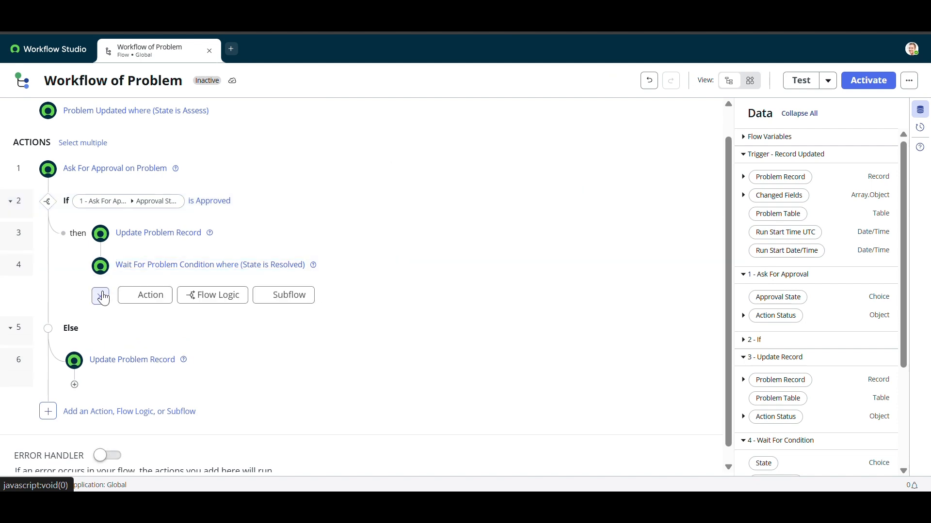
pyautogui.click(145, 295)
pyautogui.write('l')
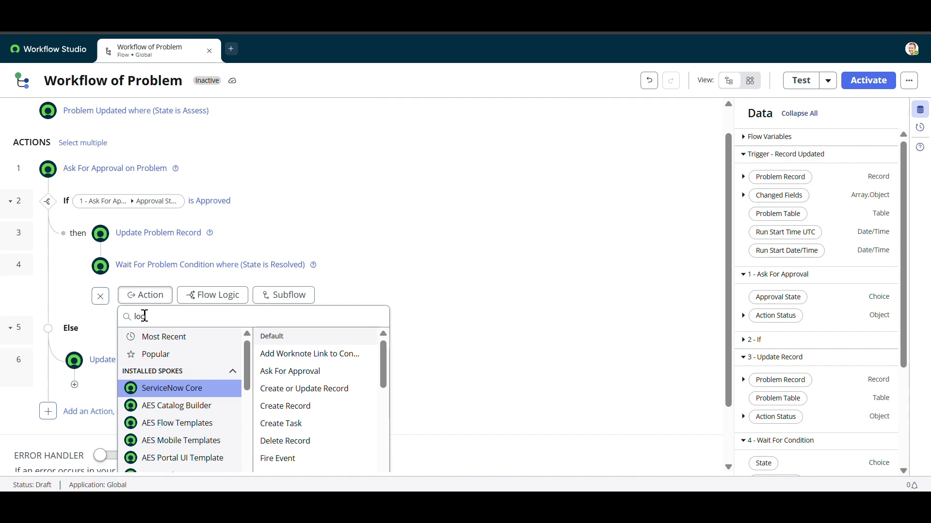
pyautogui.write('ook')
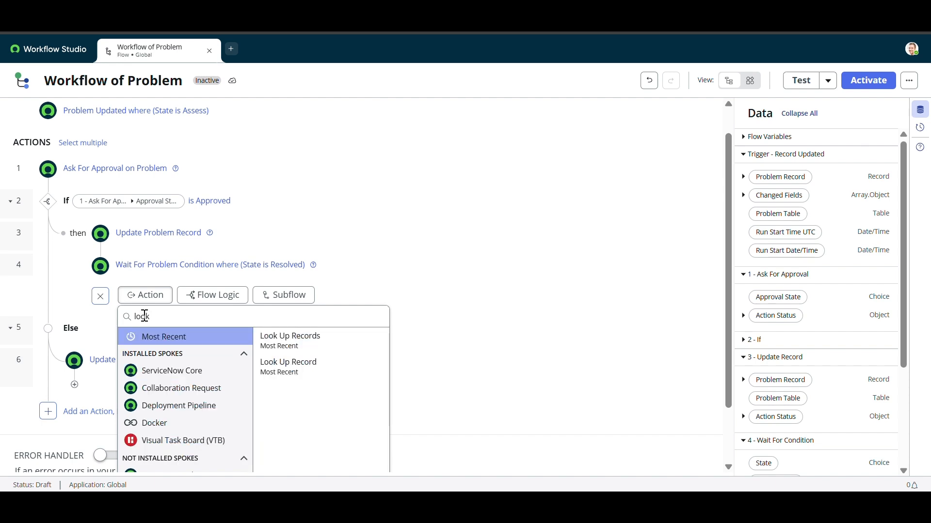
pyautogui.click(282, 345)
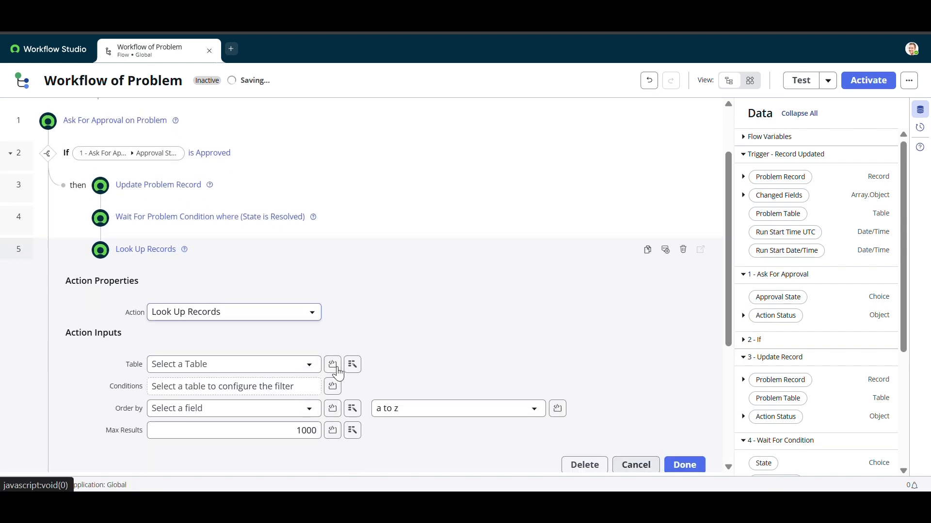
pyautogui.click(280, 372)
pyautogui.write('incid')
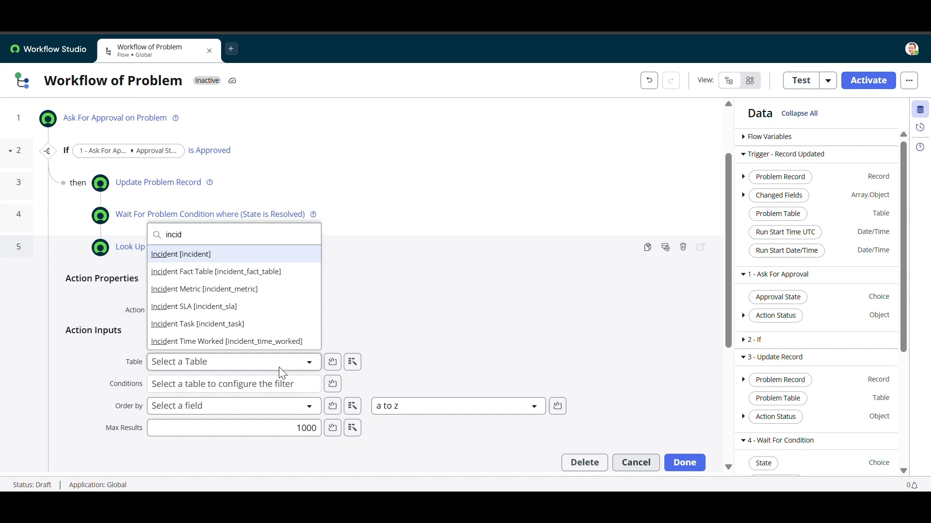
pyautogui.click(235, 253)
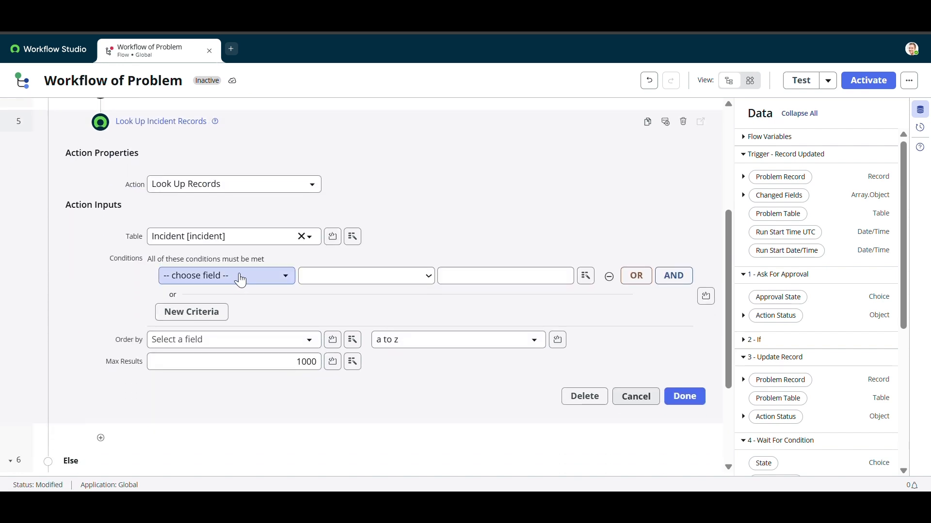
# - Set the first condition of the incident lookup to filter on the Sys ID field with the operator is
pyautogui.click(240, 285)
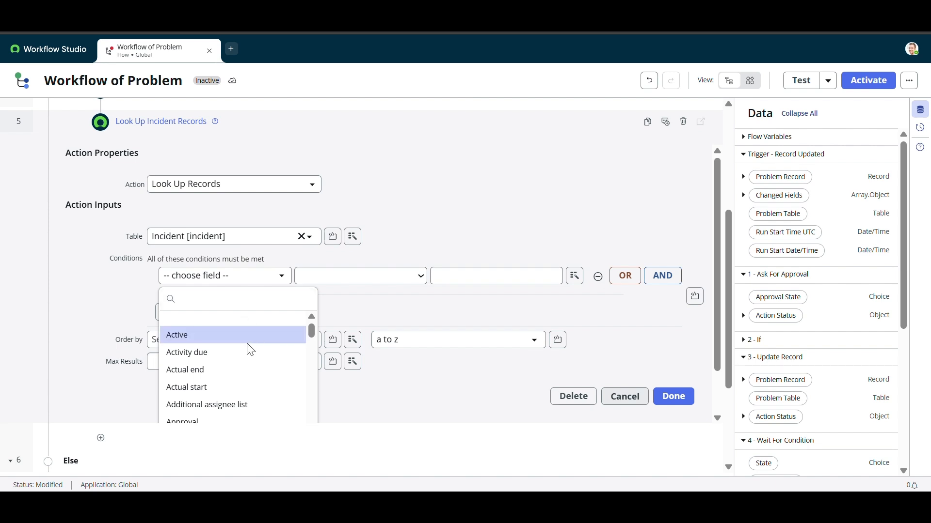
pyautogui.scroll(-10, 246, 347)
pyautogui.scroll(-5, 251, 349)
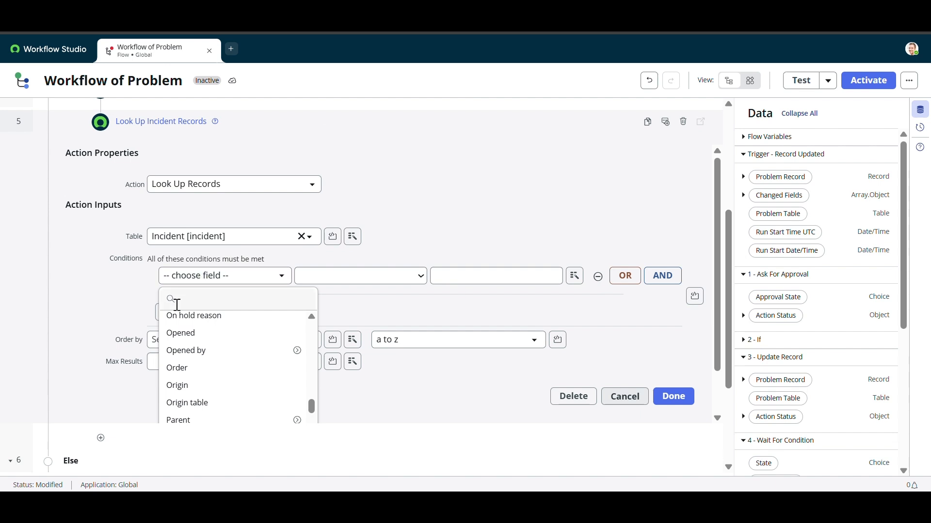
pyautogui.write('sy')
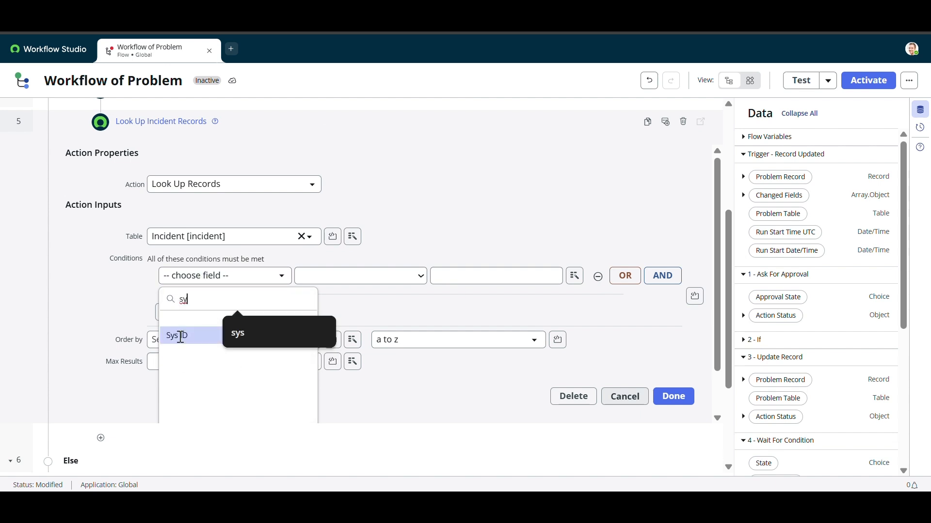
pyautogui.click(180, 336)
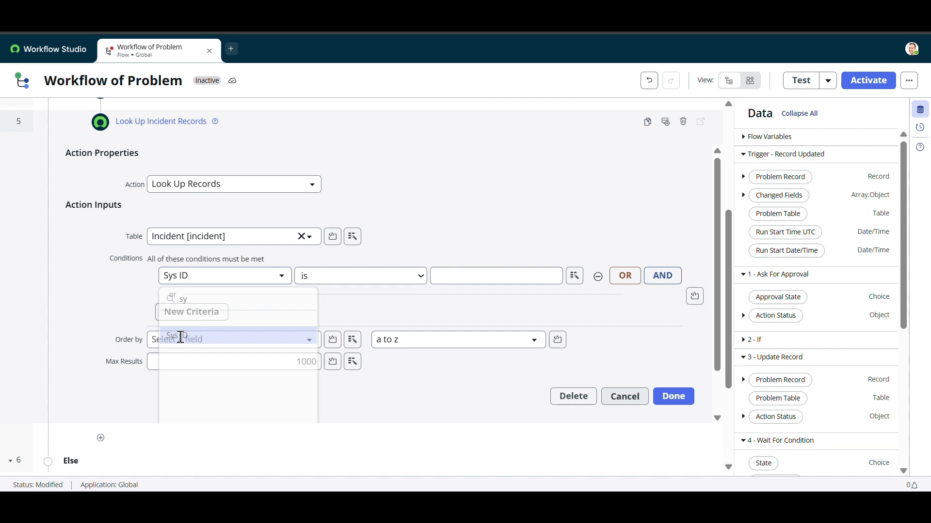
# - Set the Sys ID condition's value to the trigger Problem Record's Origin task Sys ID and save the lookup action
pyautogui.click(586, 275)
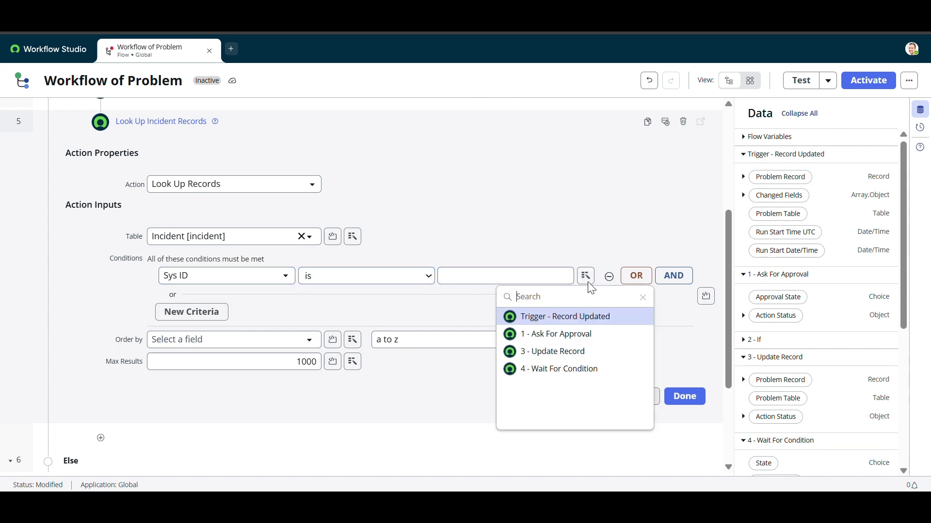
pyautogui.click(557, 322)
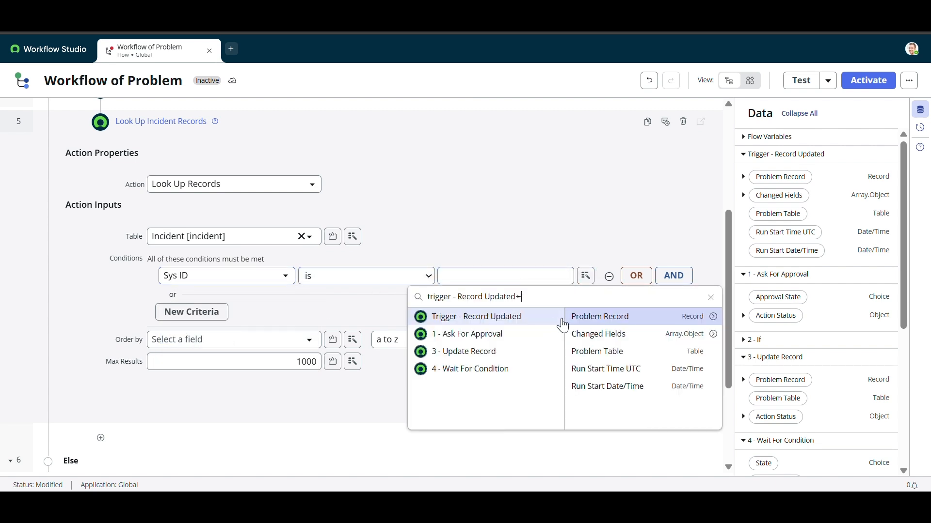
pyautogui.click(712, 317)
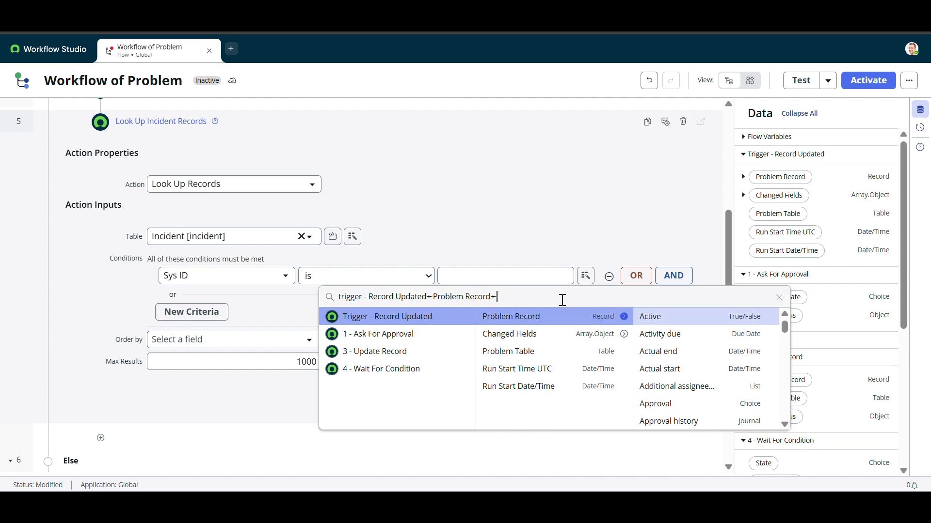
pyautogui.write('or')
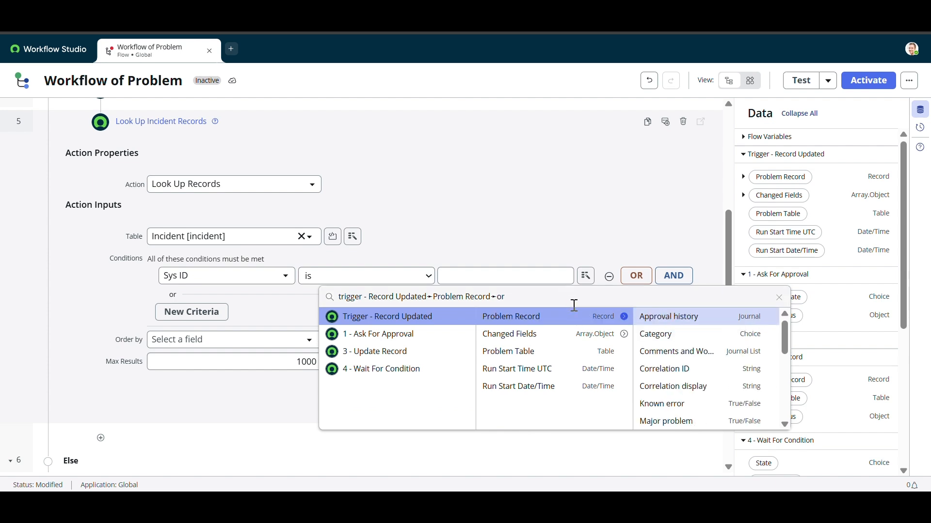
pyautogui.write('i')
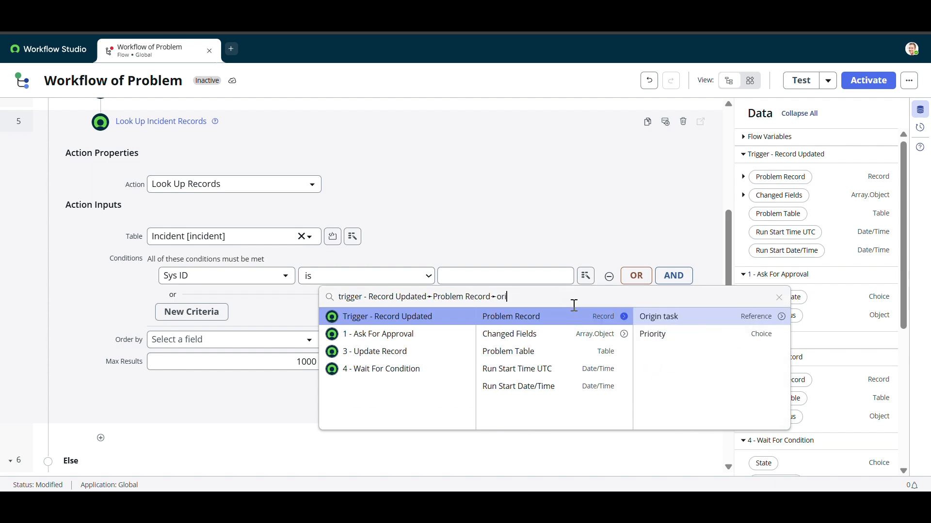
pyautogui.click(780, 317)
pyautogui.write('sys')
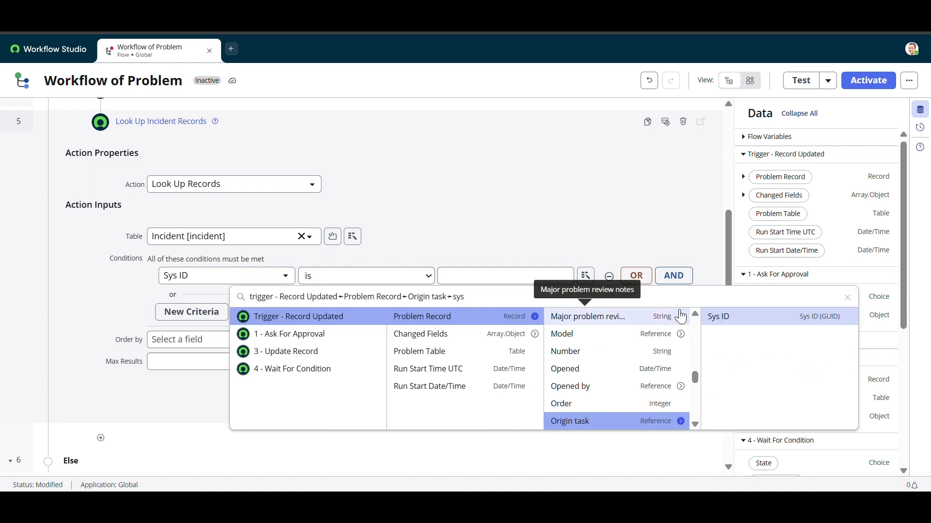
pyautogui.click(735, 317)
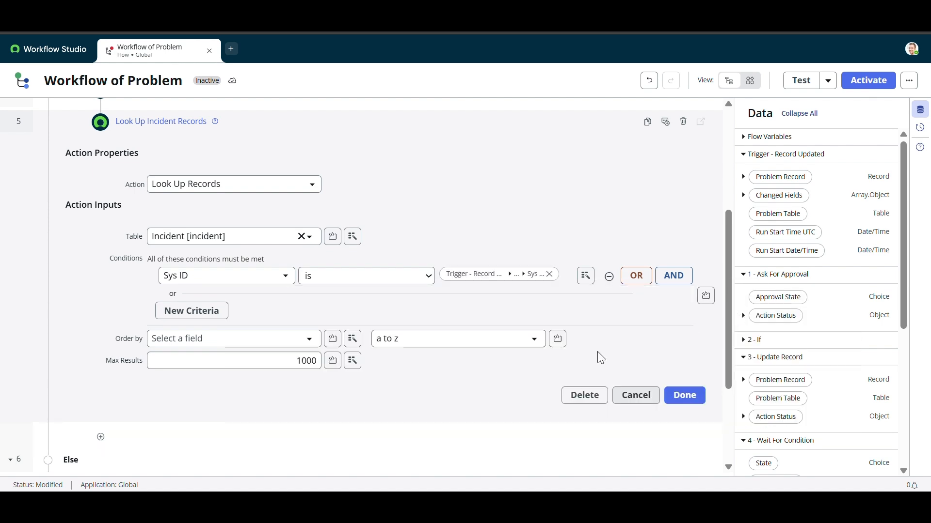
pyautogui.click(683, 395)
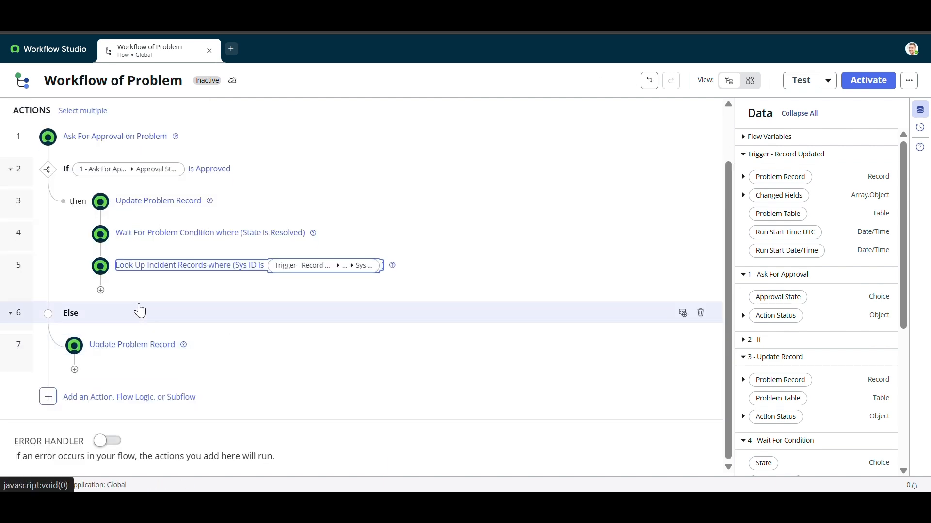
# - Add an Update Record action after the incident lookup in the then branch
pyautogui.click(101, 290)
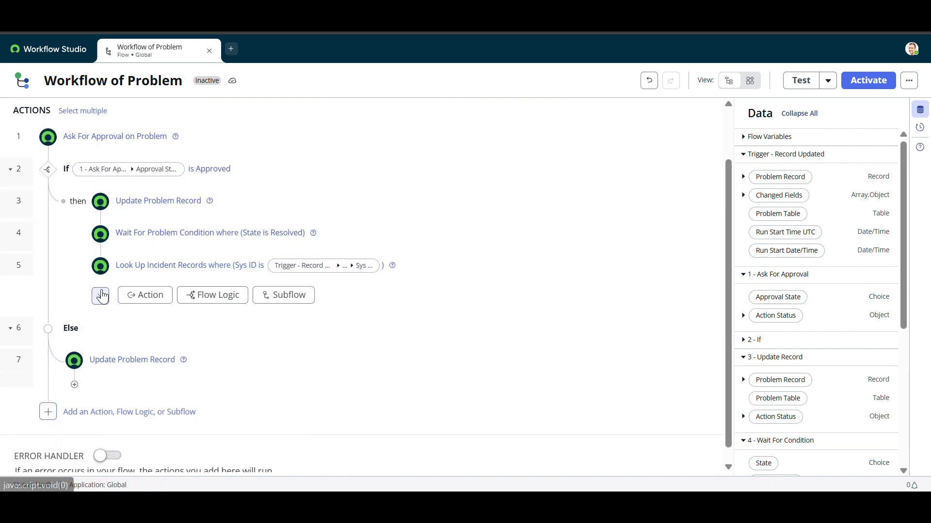
pyautogui.click(143, 295)
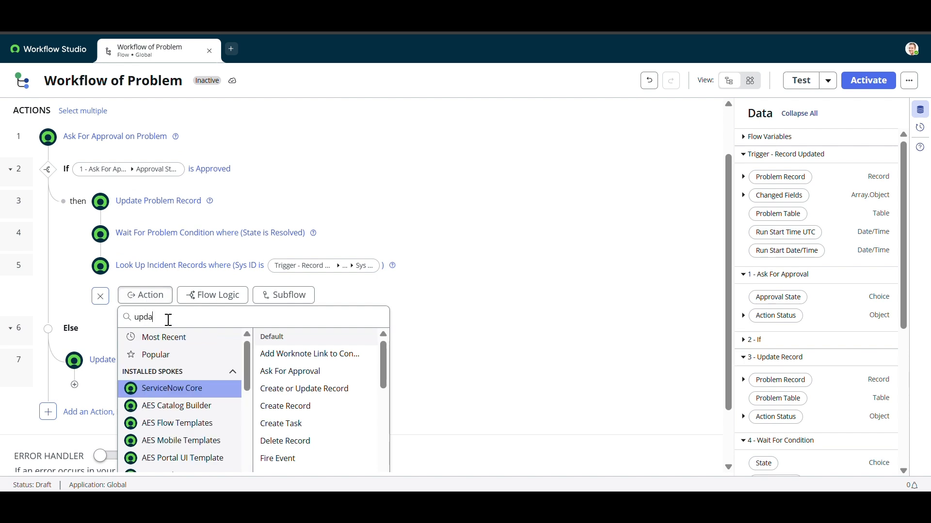
pyautogui.click(193, 337)
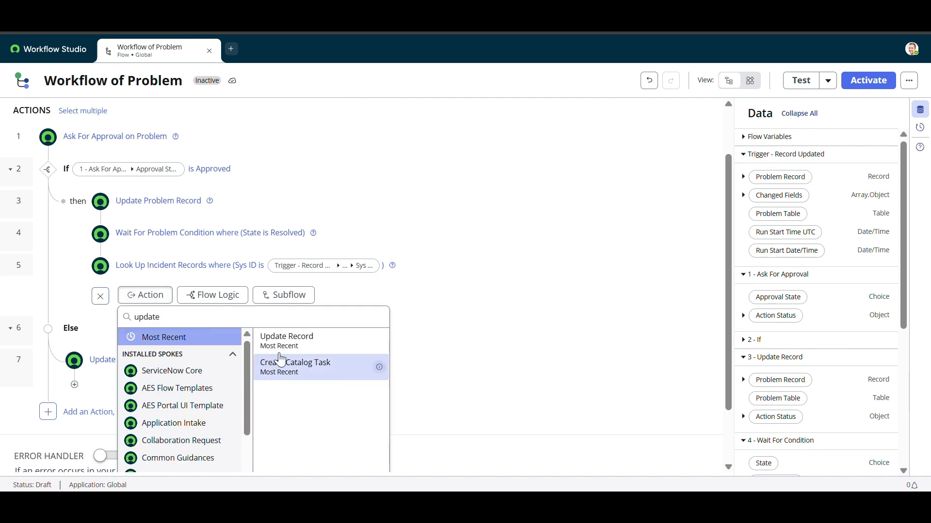
pyautogui.click(287, 340)
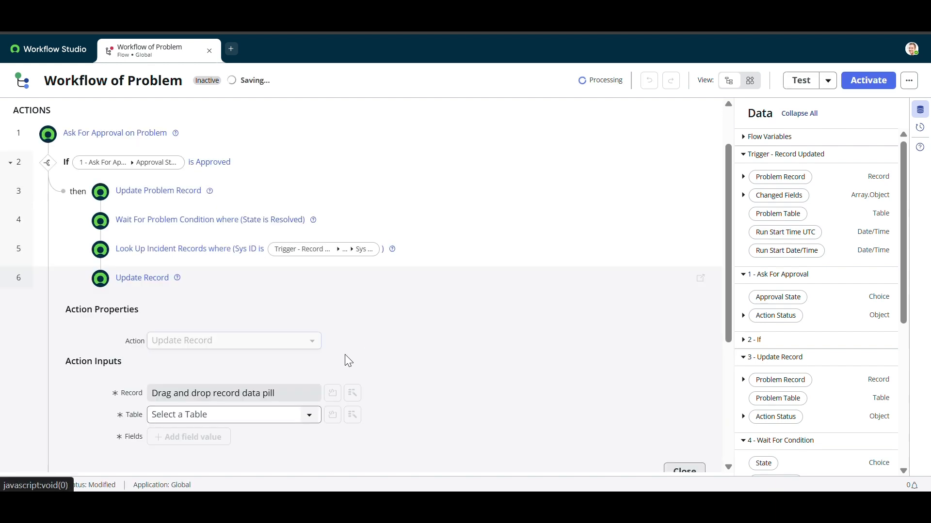
pyautogui.scroll(-1, 390, 357)
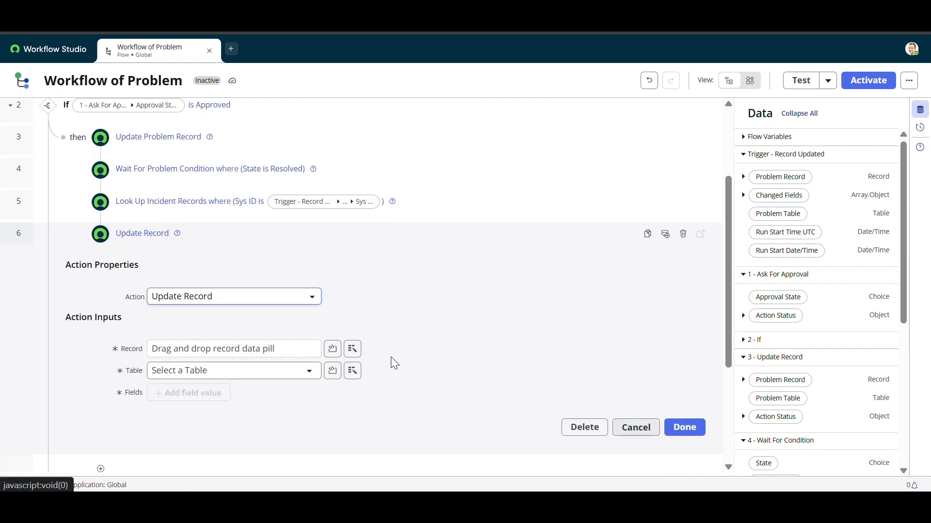
# - Set the new update action's record to the Incident Record from the step 5 lookup
pyautogui.click(352, 349)
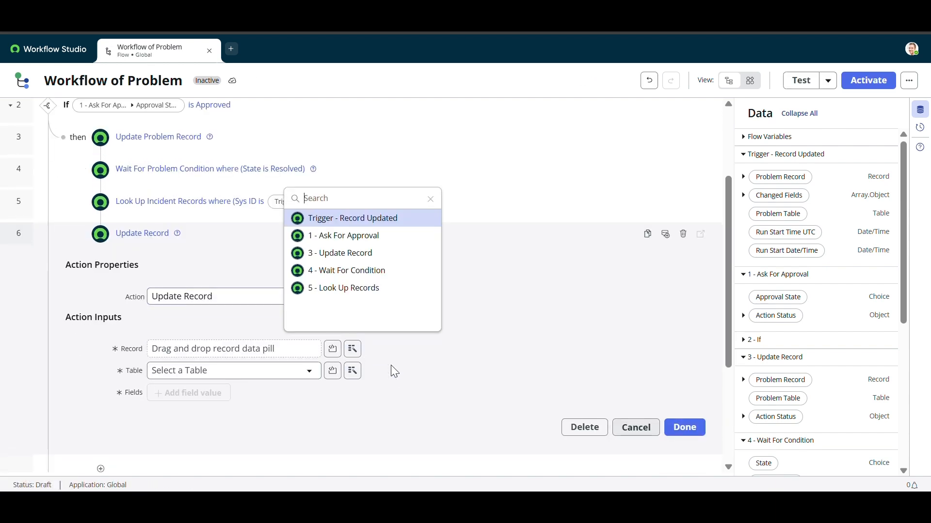
pyautogui.click(357, 289)
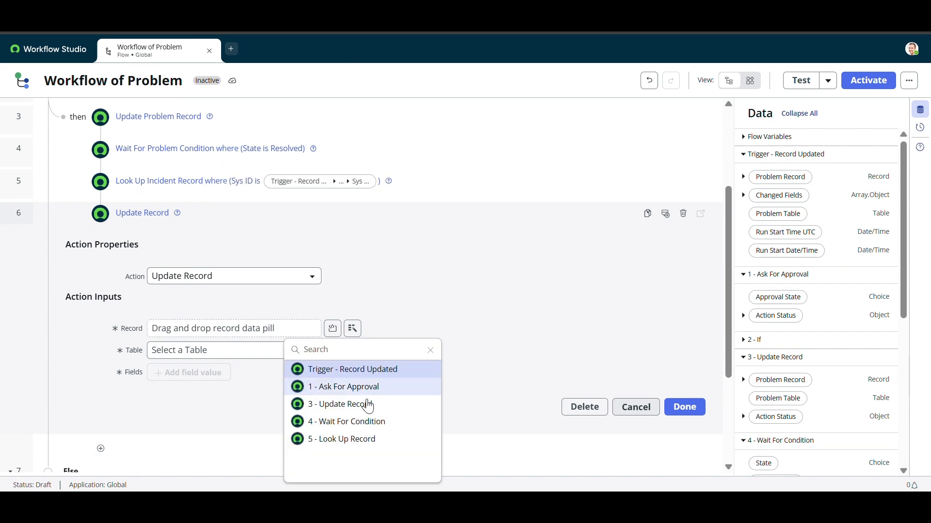
pyautogui.click(350, 443)
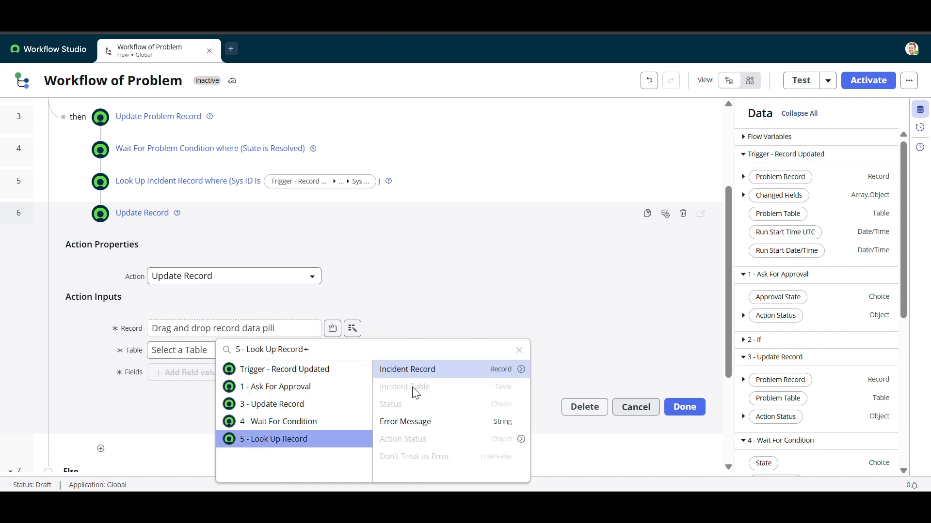
pyautogui.click(435, 371)
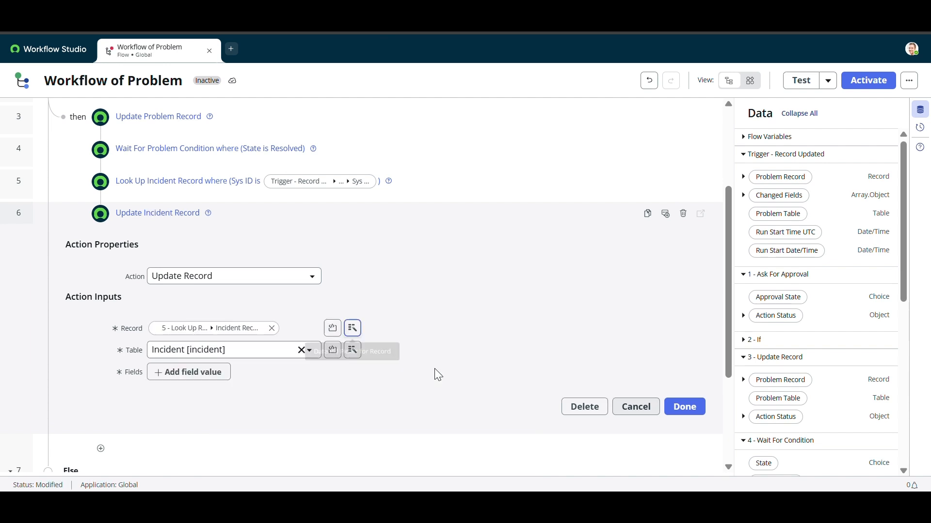
# - Add a State field value of Resolved to the incident update action
pyautogui.click(209, 378)
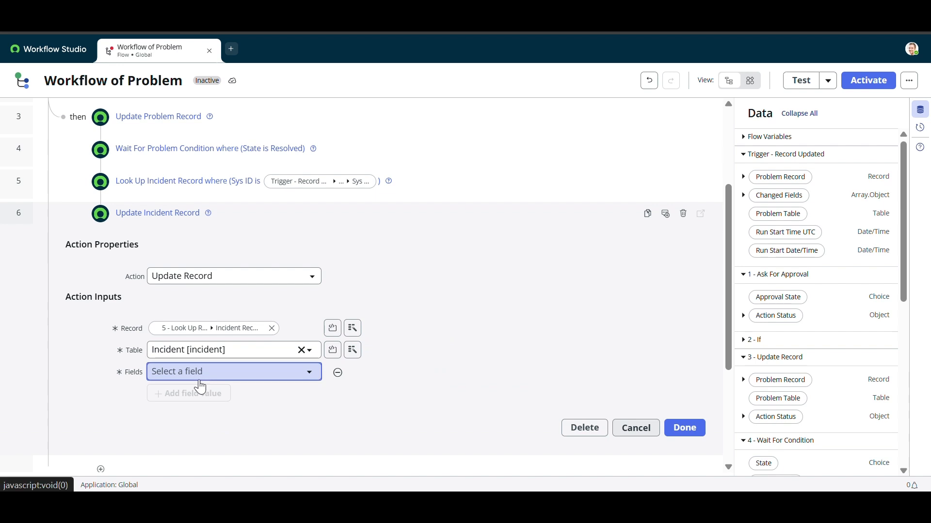
pyautogui.click(195, 374)
pyautogui.write('state')
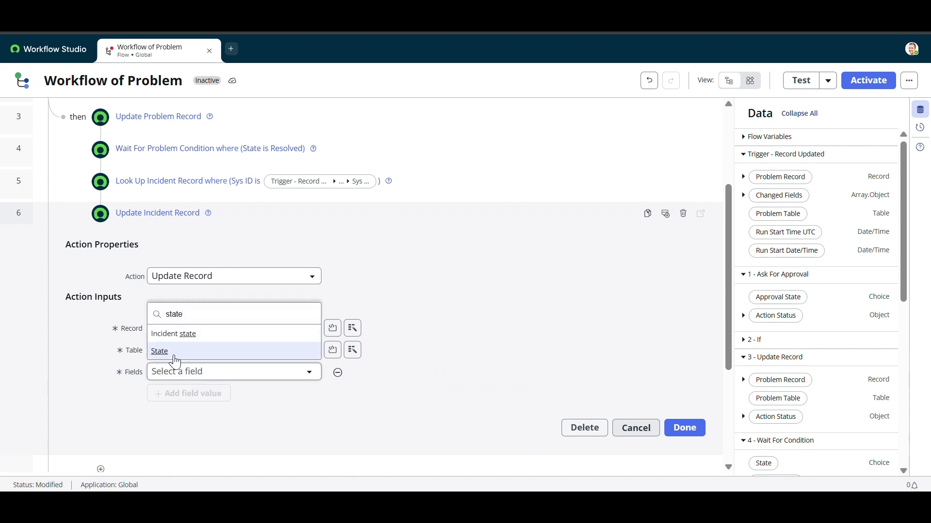
pyautogui.click(168, 353)
pyautogui.click(406, 373)
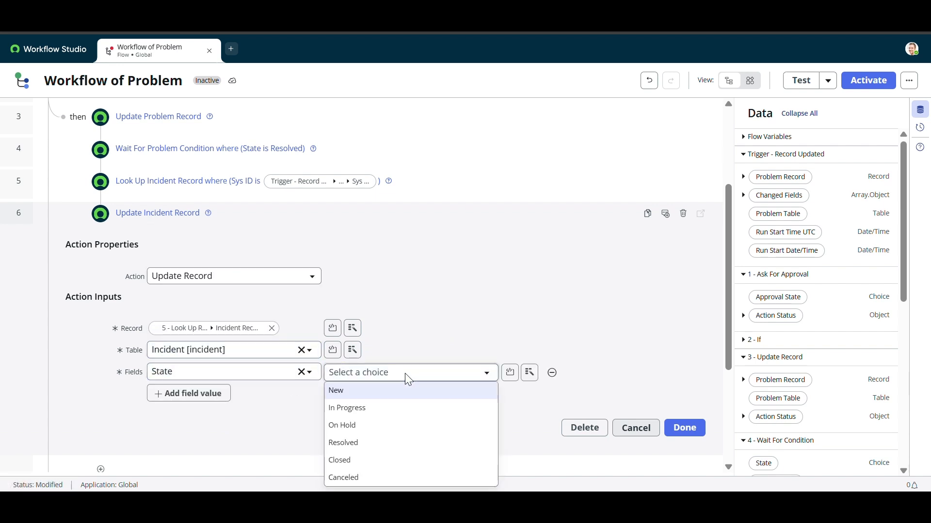
pyautogui.click(360, 443)
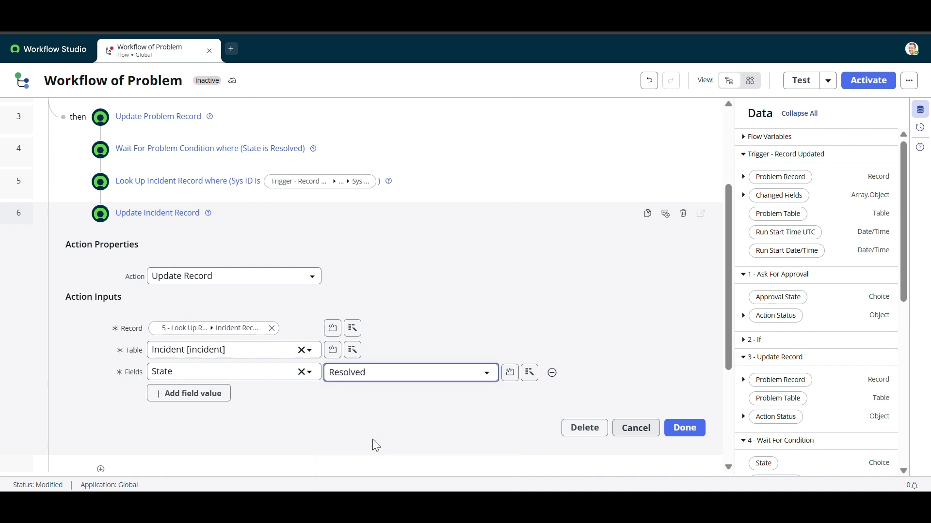
# - Add a Resolution code field value of Resolved by problem to the incident update action
pyautogui.scroll(-1, 472, 426)
pyautogui.scroll(-1, 474, 418)
pyautogui.click(212, 336)
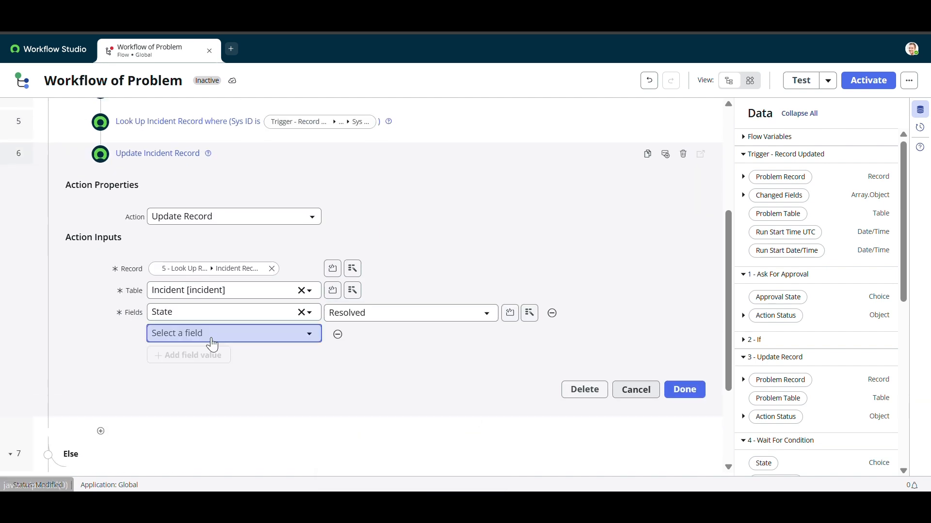
pyautogui.click(212, 339)
pyautogui.write('resol')
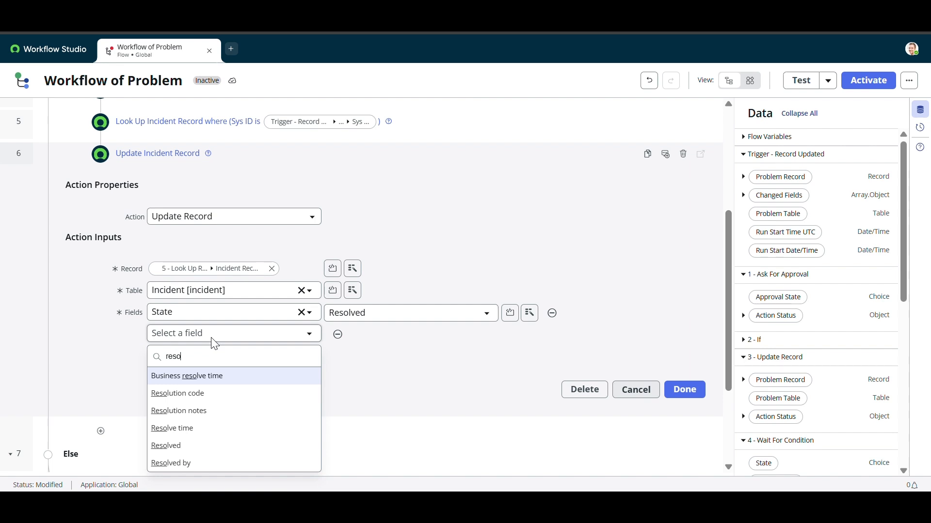
pyautogui.click(185, 393)
pyautogui.click(443, 339)
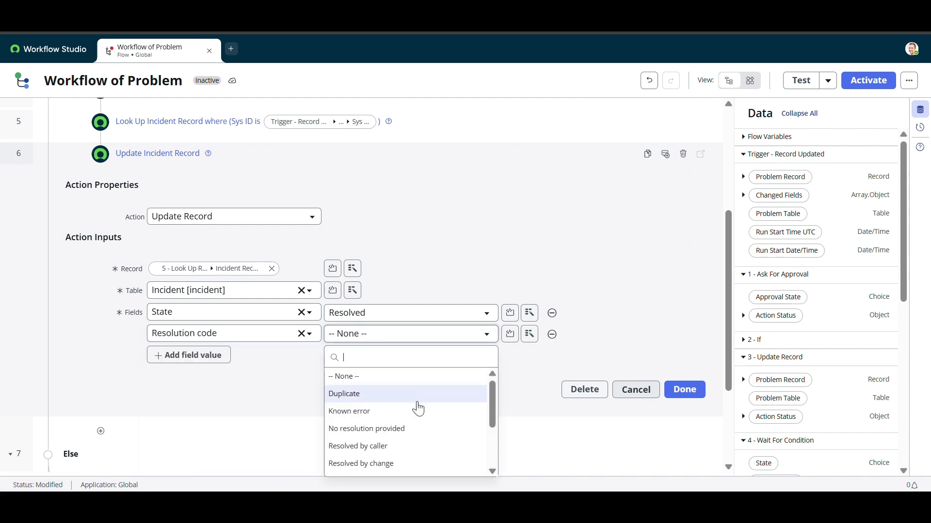
pyautogui.scroll(-1, 416, 407)
pyautogui.scroll(-1, 382, 427)
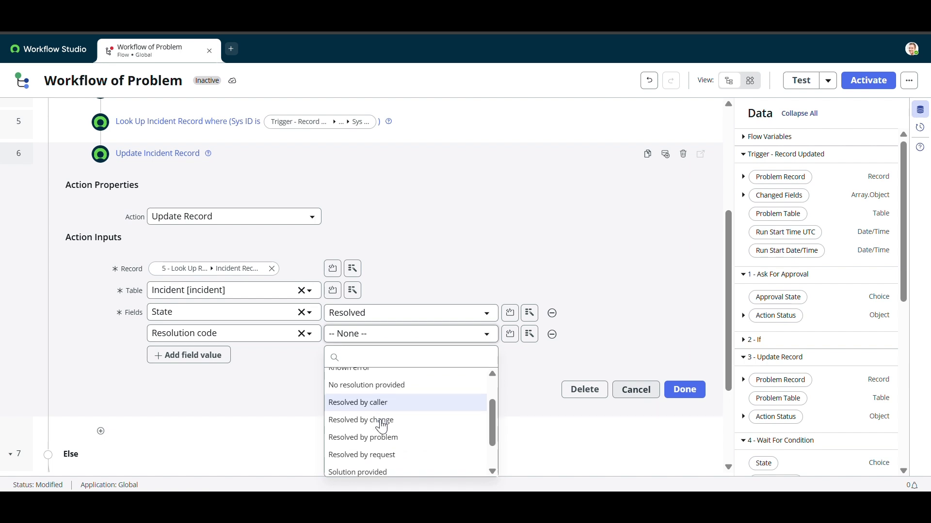
pyautogui.click(381, 438)
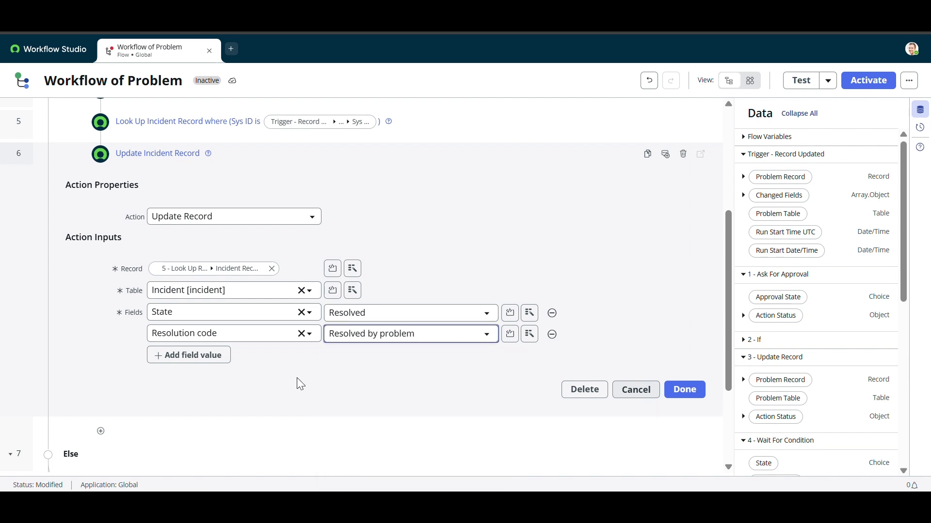
# - Add a Resolution notes field to the incident update action with the text "Resolved"
pyautogui.click(200, 364)
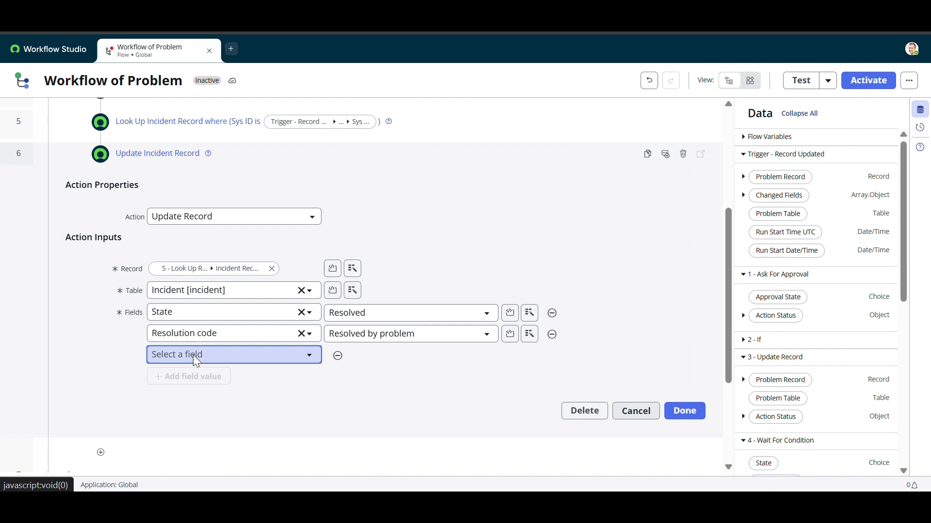
pyautogui.click(192, 355)
pyautogui.write('re')
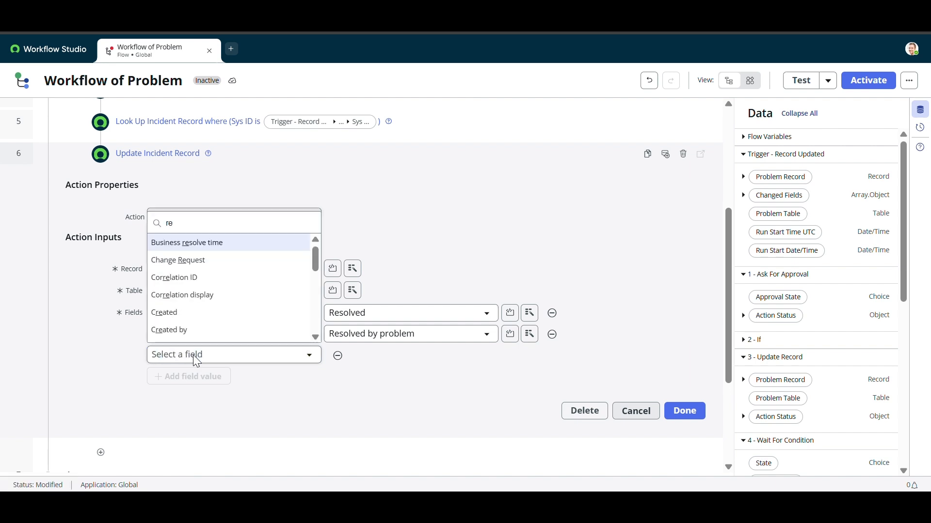
pyautogui.write('so')
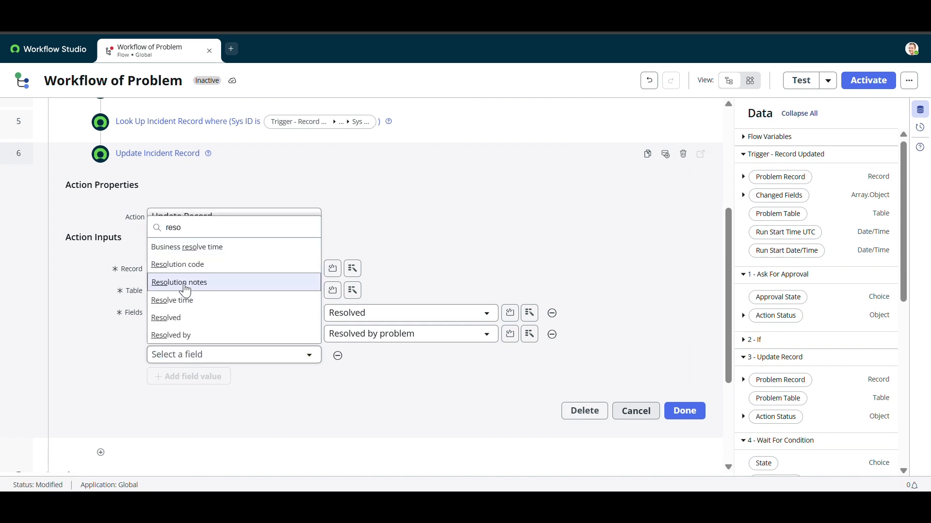
pyautogui.click(185, 289)
pyautogui.click(368, 354)
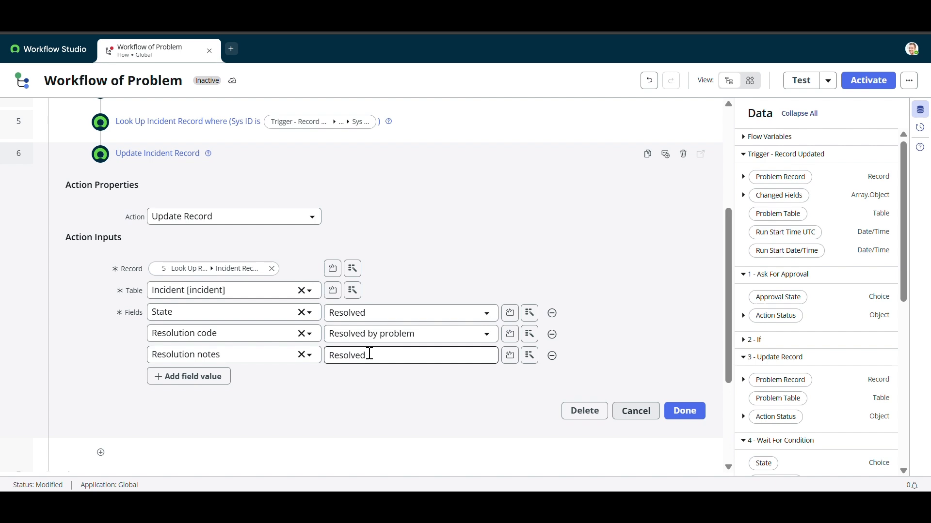
# - Append the trigger's Problem Record data pill to the resolution notes and save the incident update action
pyautogui.click(529, 355)
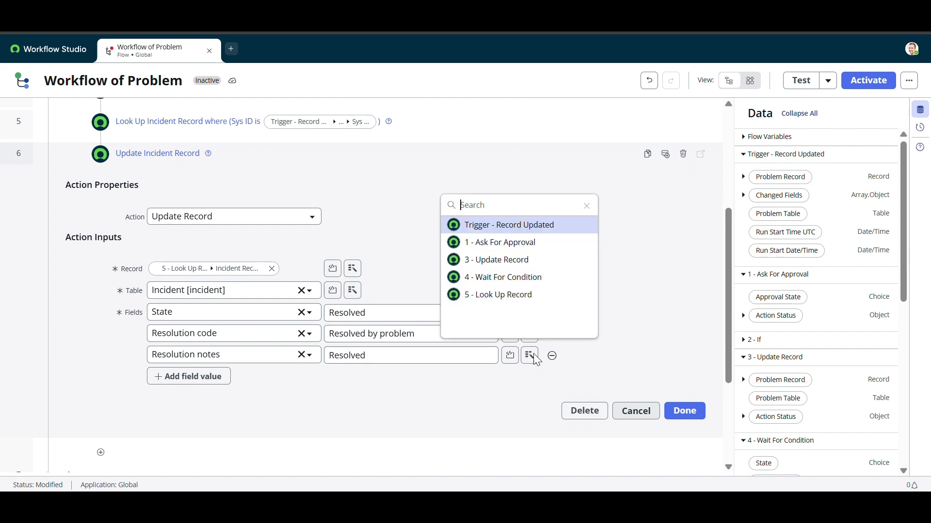
pyautogui.click(526, 225)
pyautogui.click(563, 224)
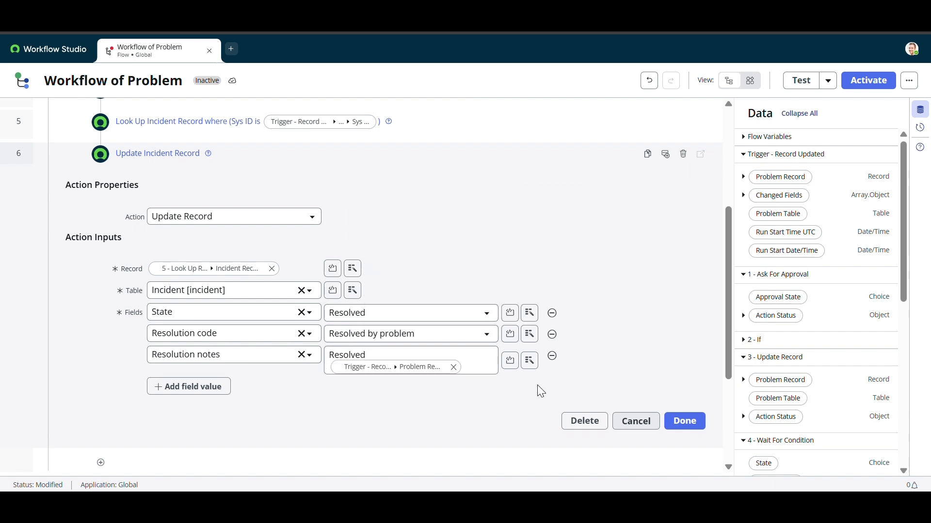
pyautogui.click(684, 421)
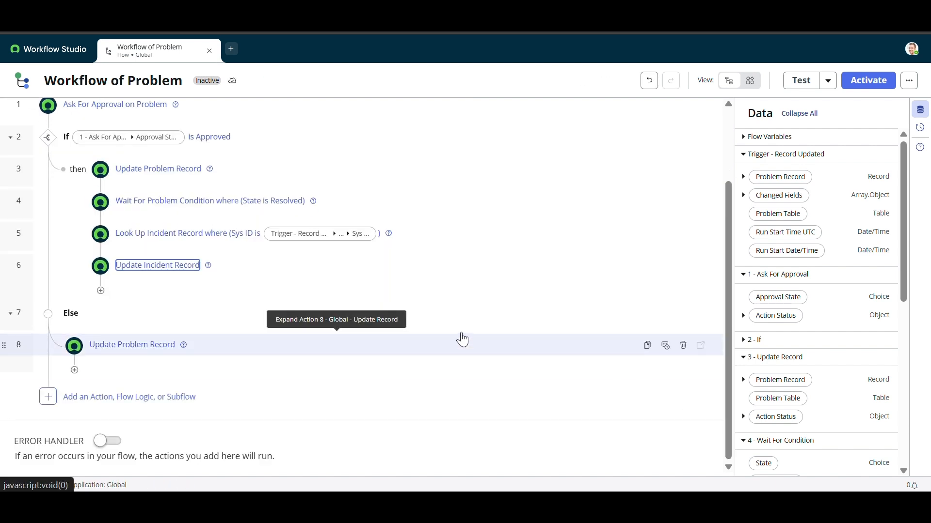
pyautogui.scroll(2, 466, 285)
pyautogui.scroll(-2, 469, 285)
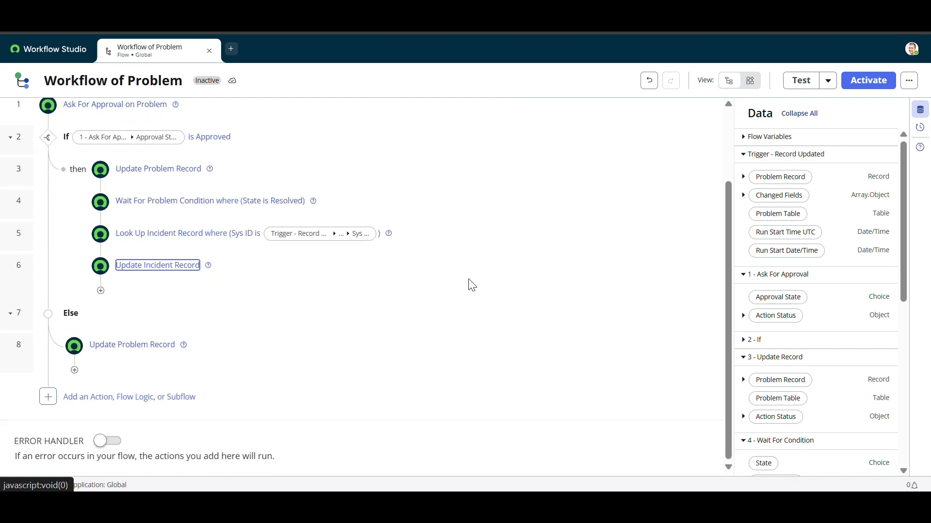
pyautogui.scroll(2, 530, 277)
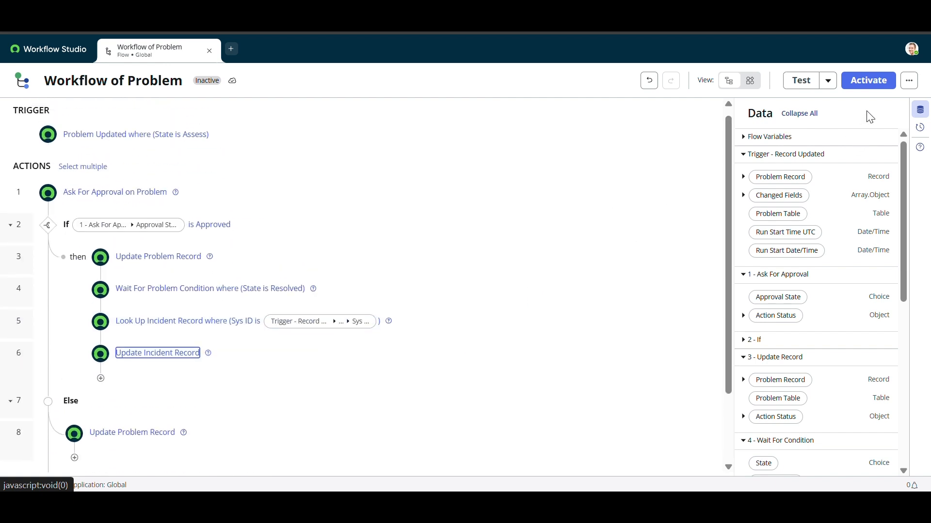
# - Activate the Workflow of Problem flow and confirm the activation
pyautogui.click(868, 80)
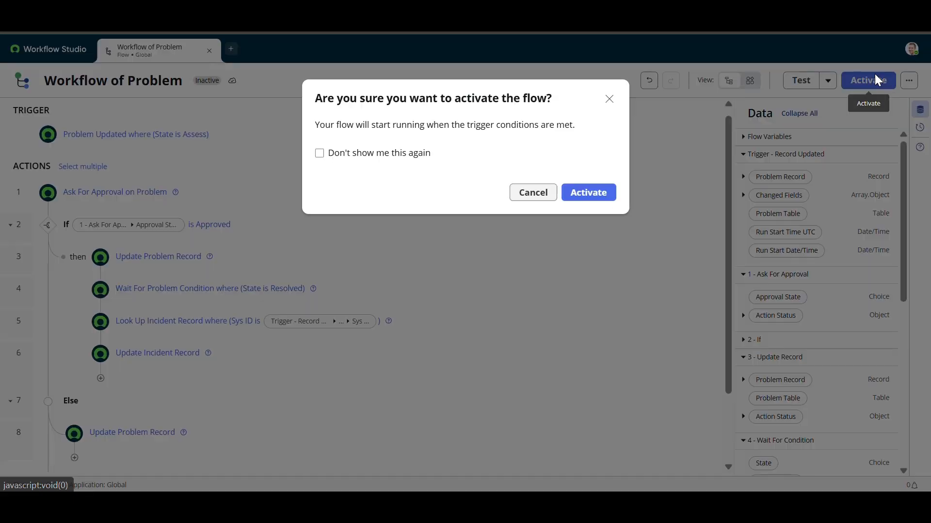
pyautogui.click(601, 194)
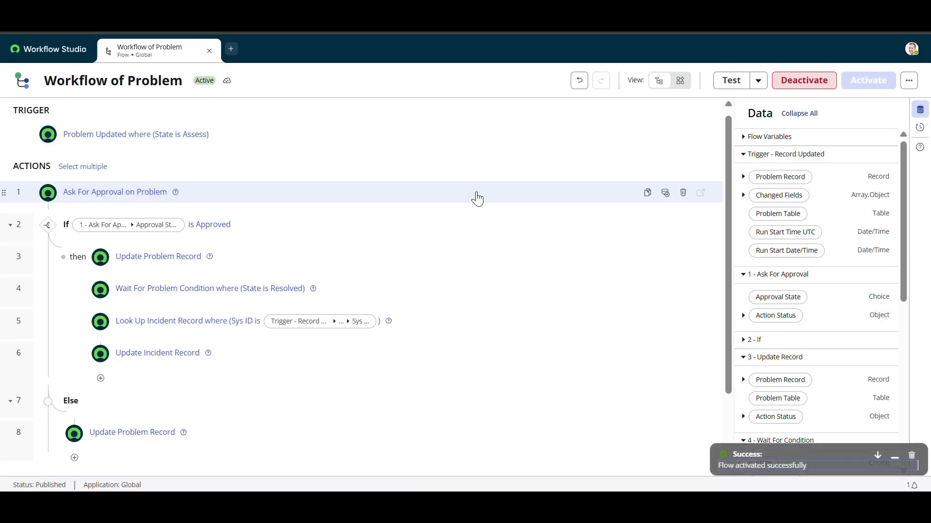
pyautogui.scroll(-1, 329, 257)
pyautogui.scroll(1, 331, 259)
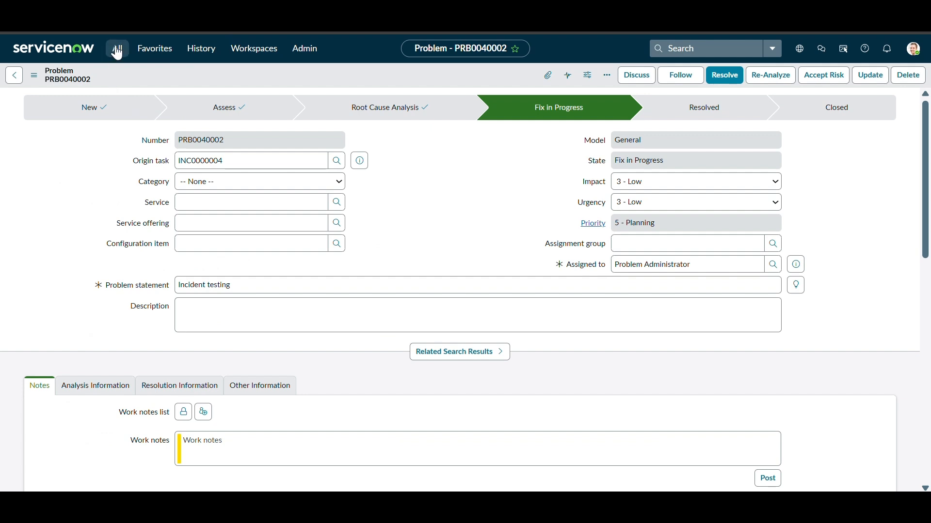
# - Switch to the ServiceNow problem record, find the problem modules with the filter "problem" and start a new problem record
pyautogui.click(118, 51)
pyautogui.doubleClick(102, 75)
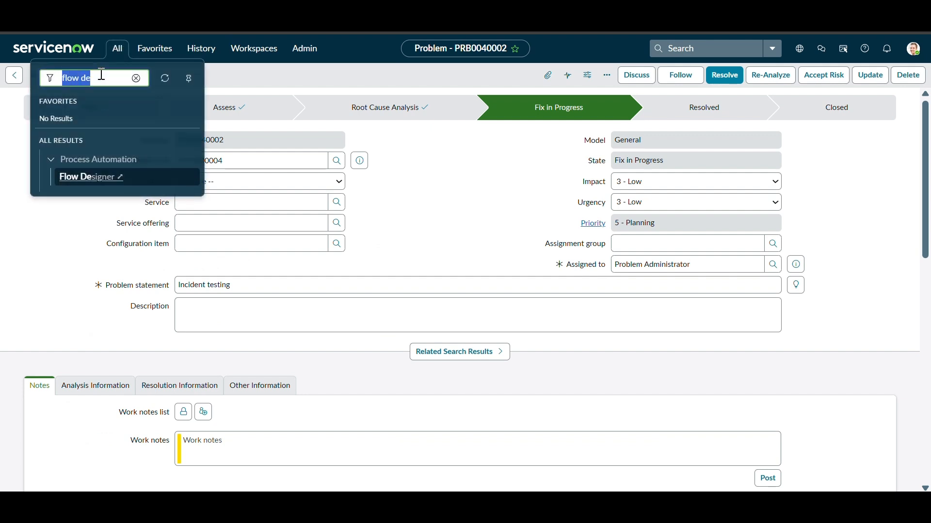
pyautogui.press('BackSpace')
pyautogui.write('problem')
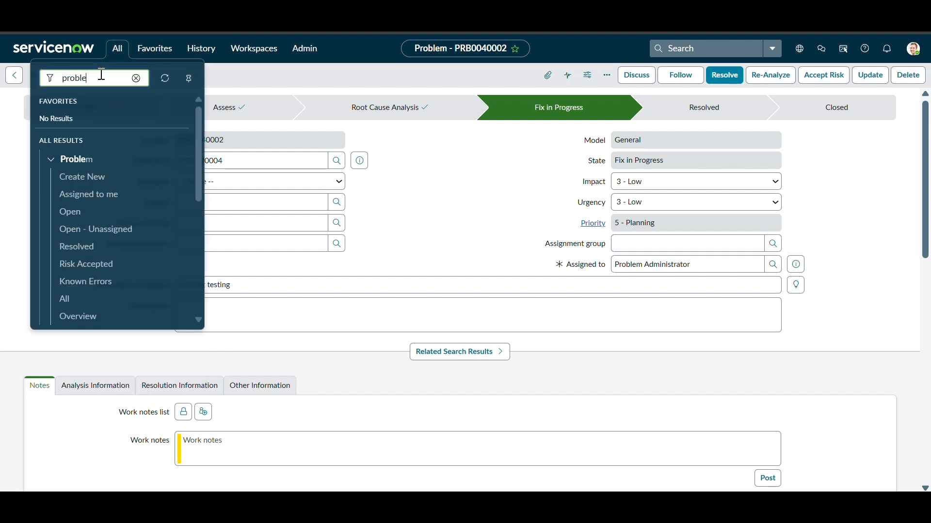
pyautogui.click(78, 188)
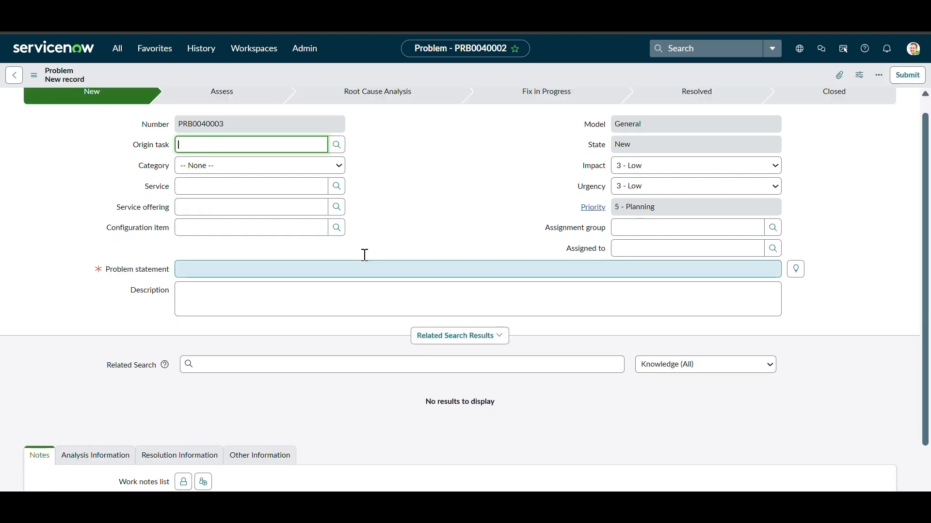
# - Set the new problem's origin task to CHG0000010 from the task lookup
pyautogui.click(337, 162)
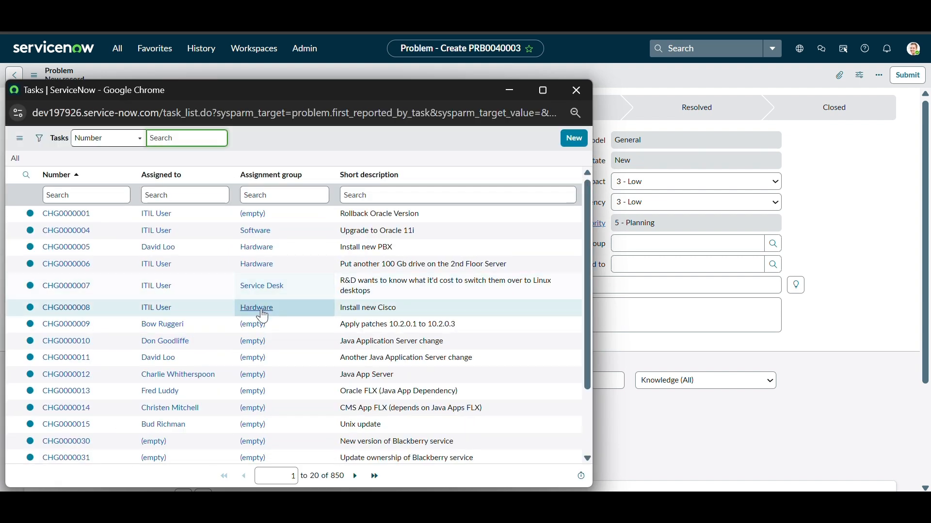
pyautogui.scroll(-3, 264, 318)
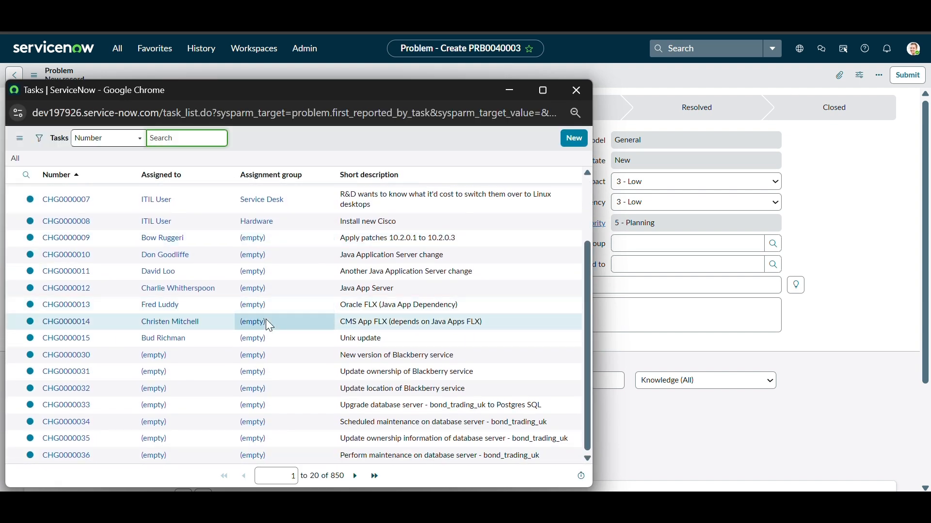
pyautogui.click(76, 261)
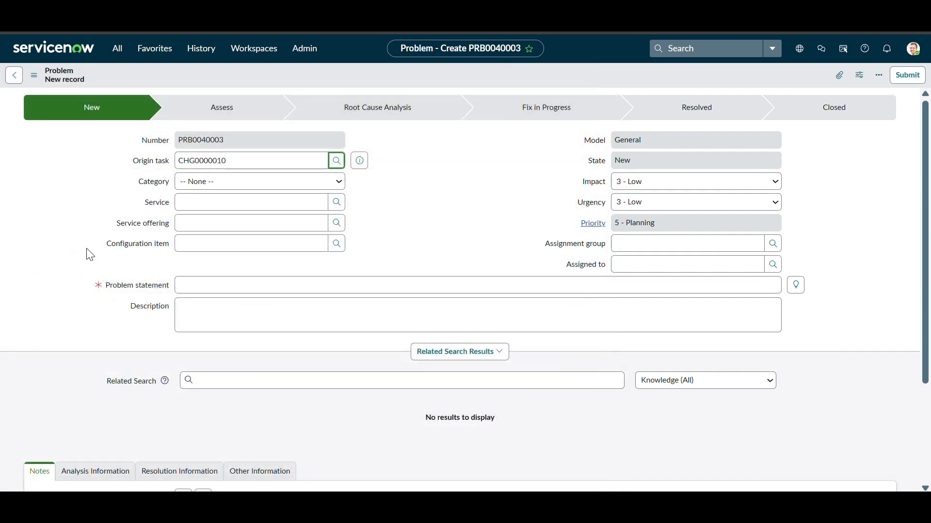
# - Filter the task lookup by number "*inc", set the origin task to INC0000013 and preview that incident
pyautogui.click(336, 160)
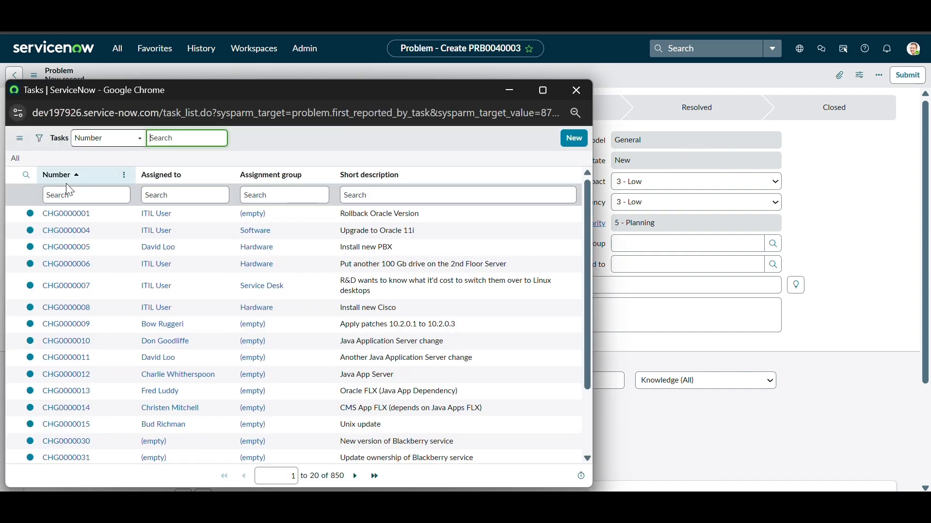
pyautogui.click(66, 195)
pyautogui.write('*inc')
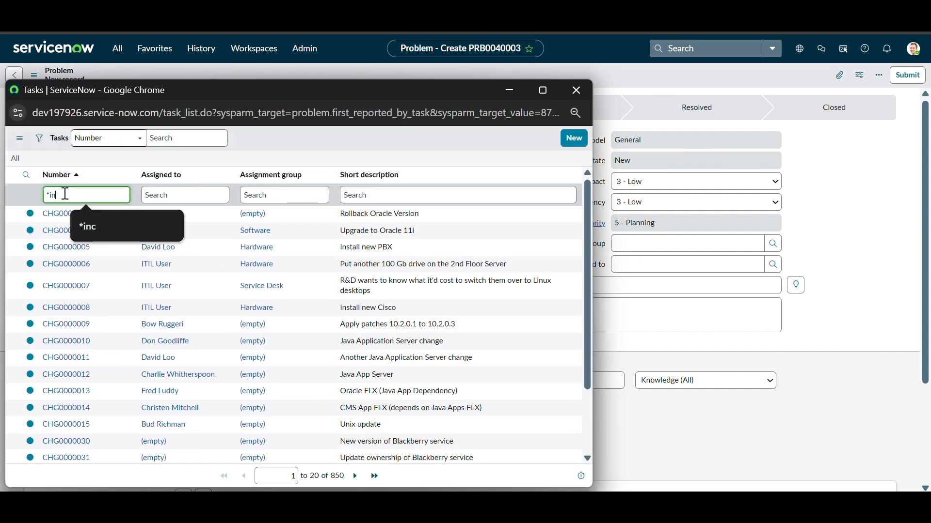
pyautogui.press('Return')
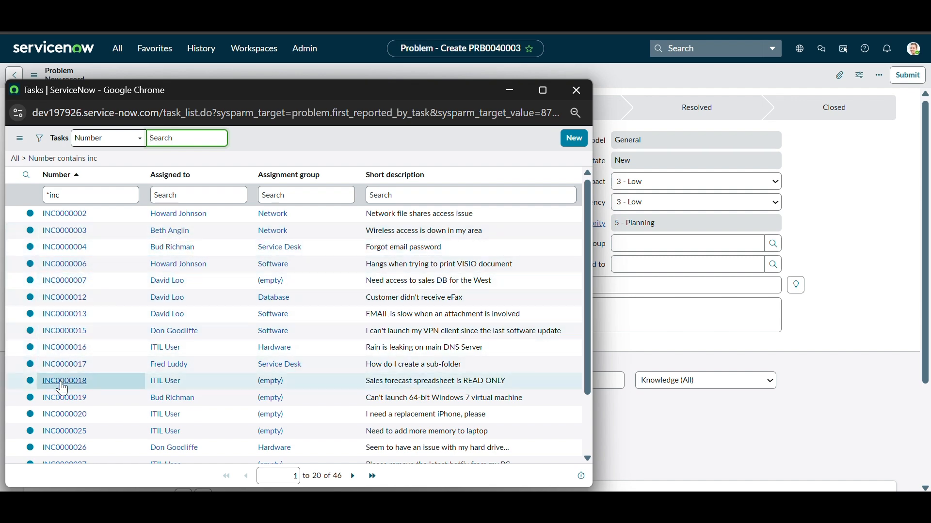
pyautogui.scroll(-2, 60, 383)
pyautogui.scroll(-1, 70, 407)
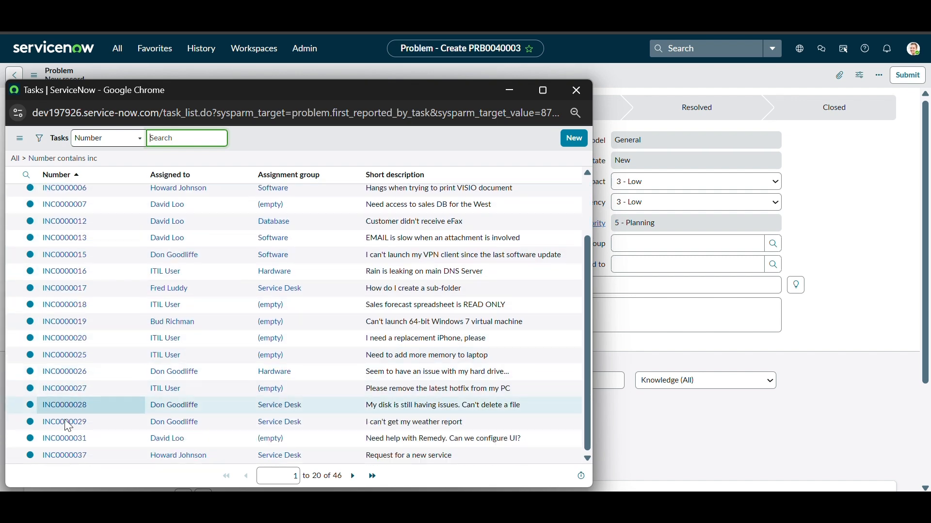
pyautogui.scroll(3, 85, 344)
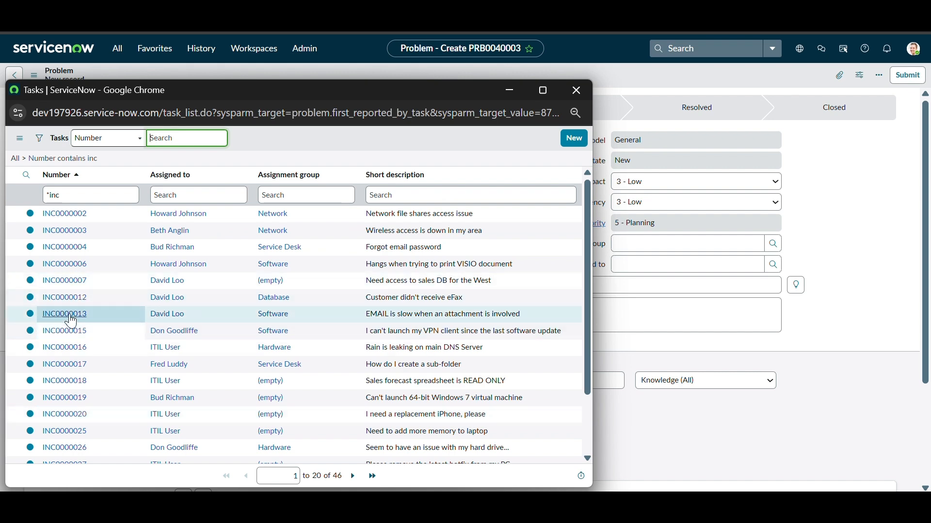
pyautogui.click(68, 315)
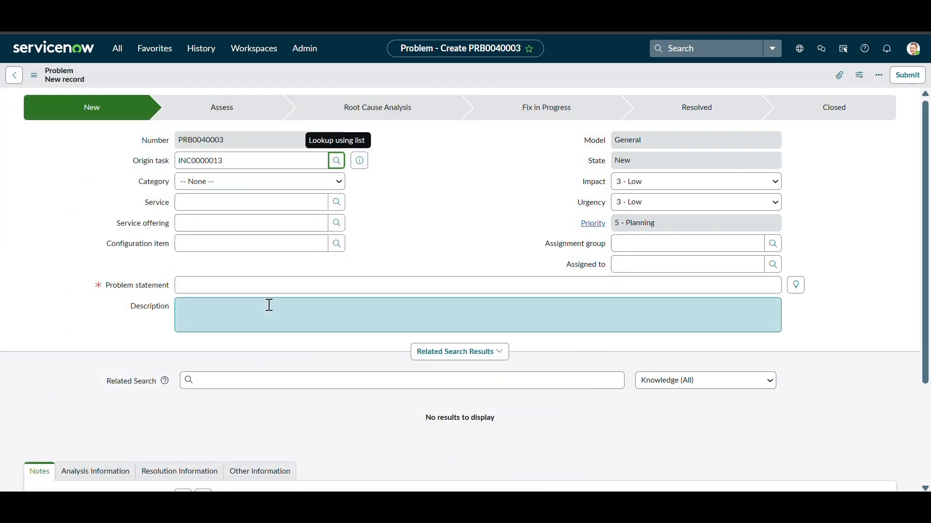
pyautogui.click(359, 162)
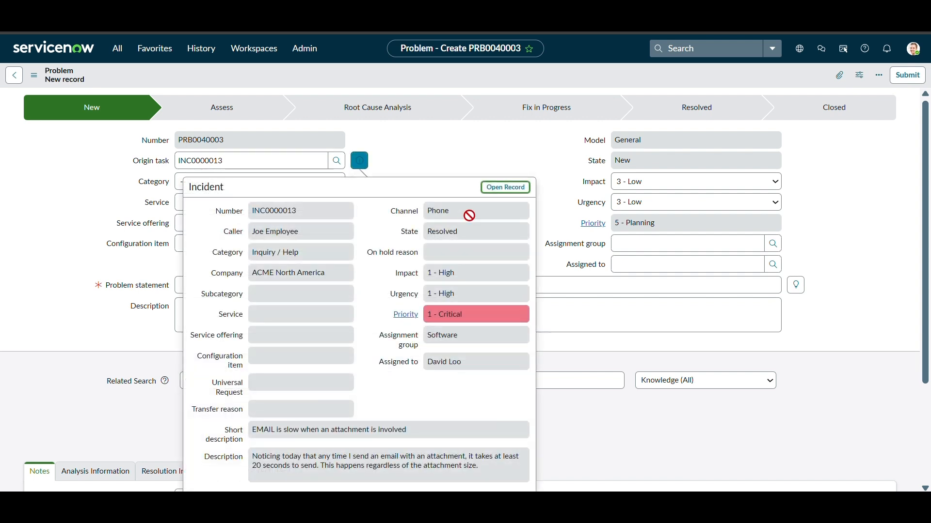
pyautogui.click(373, 167)
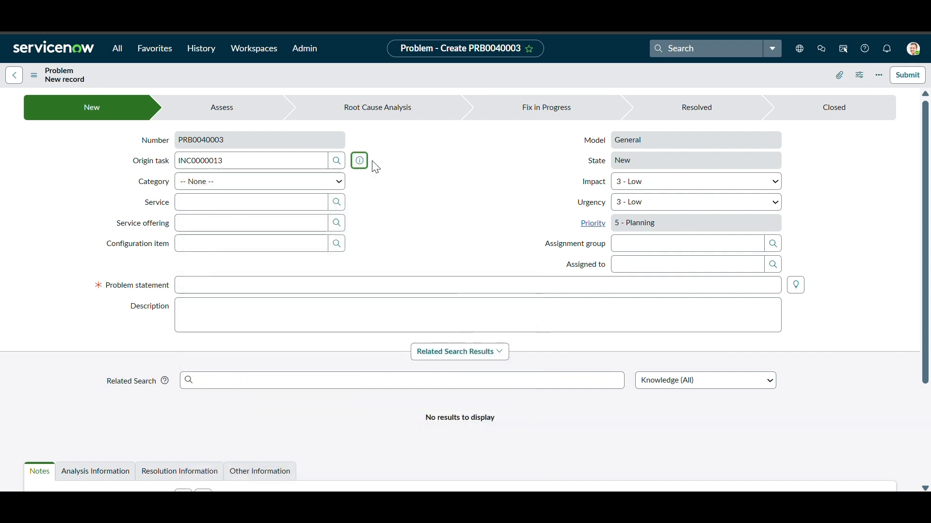
# - Set the origin task to INC0000002 using the number filter "*inc", and preview the incident's details
pyautogui.doubleClick(312, 161)
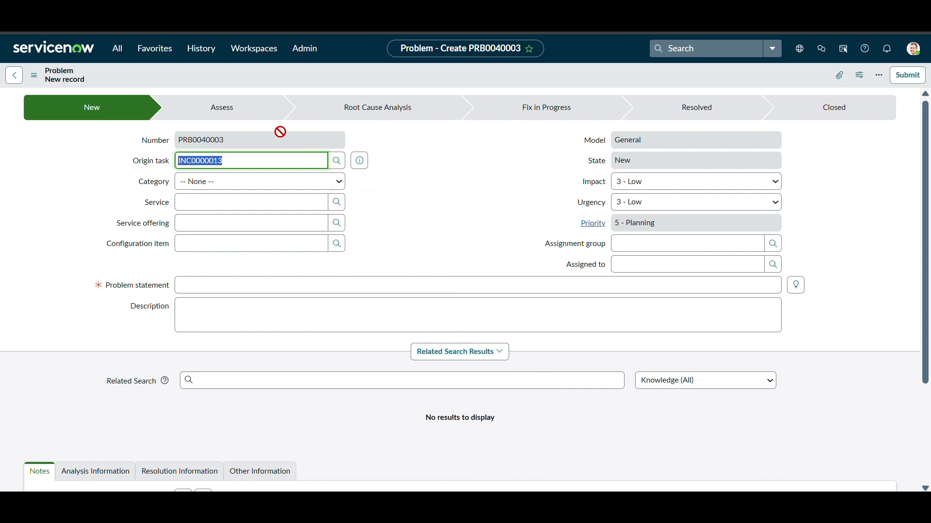
pyautogui.click(337, 163)
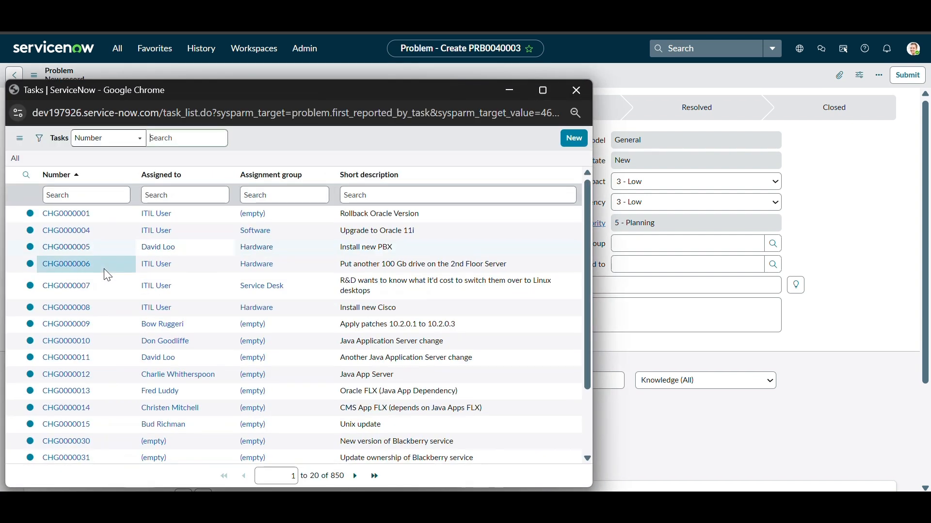
pyautogui.click(90, 195)
pyautogui.write('*')
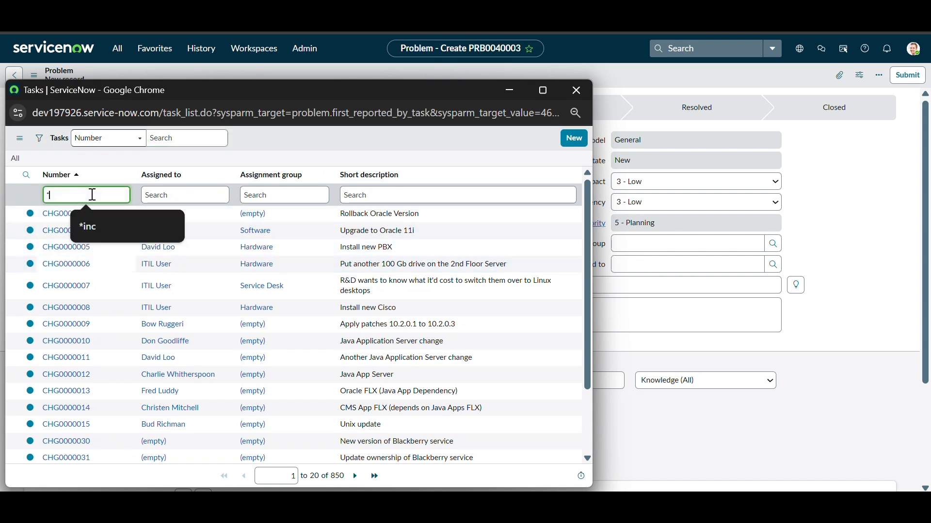
pyautogui.write('inc')
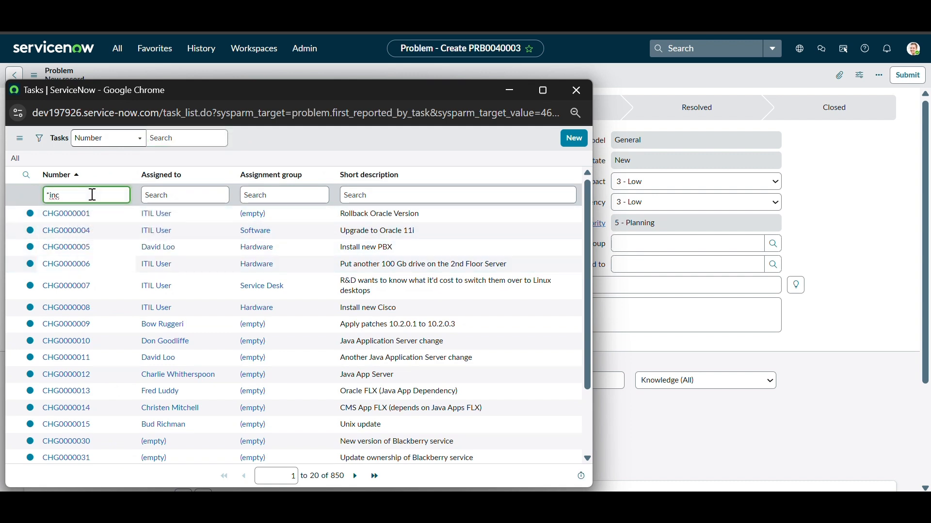
pyautogui.press('Return')
pyautogui.click(73, 222)
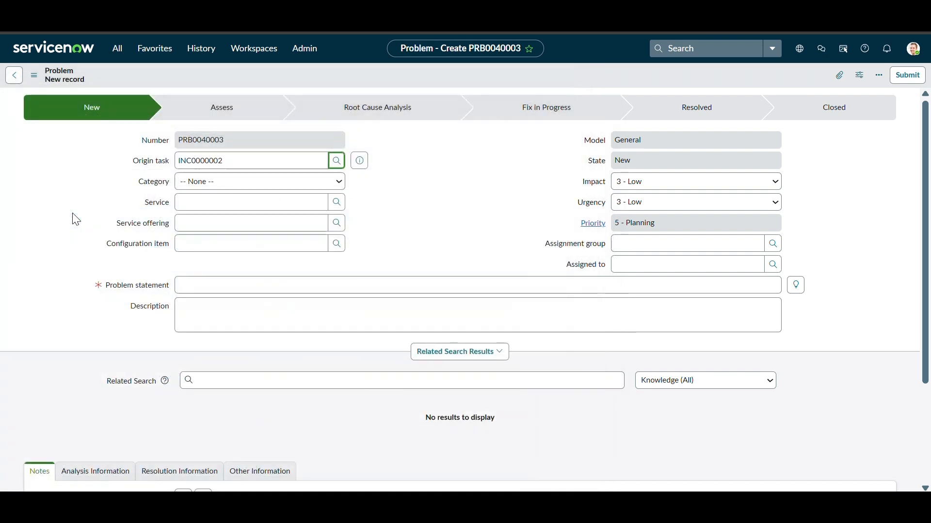
pyautogui.click(360, 166)
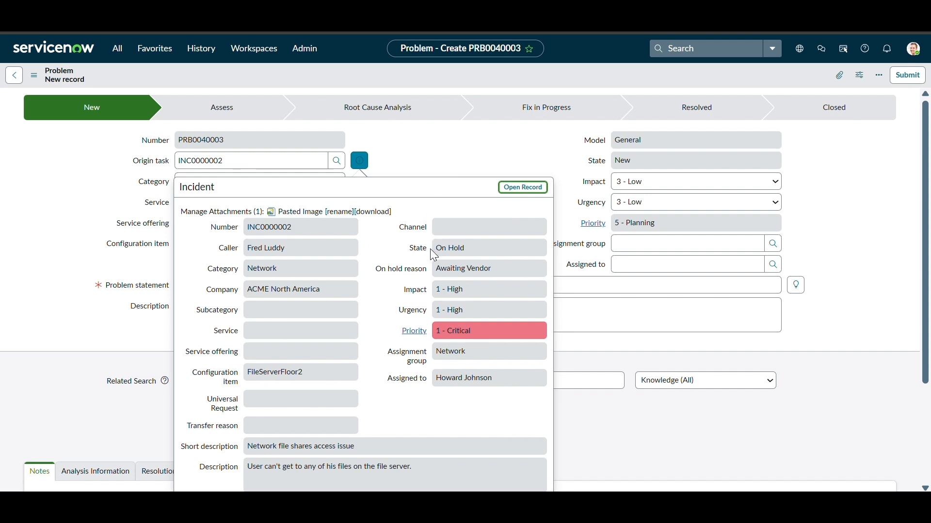
pyautogui.scroll(-1, 421, 307)
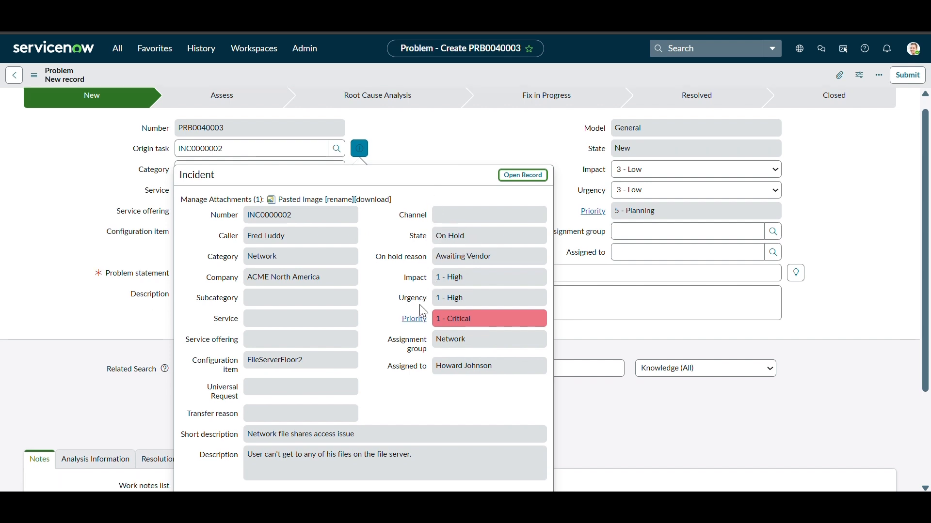
pyautogui.scroll(1, 421, 306)
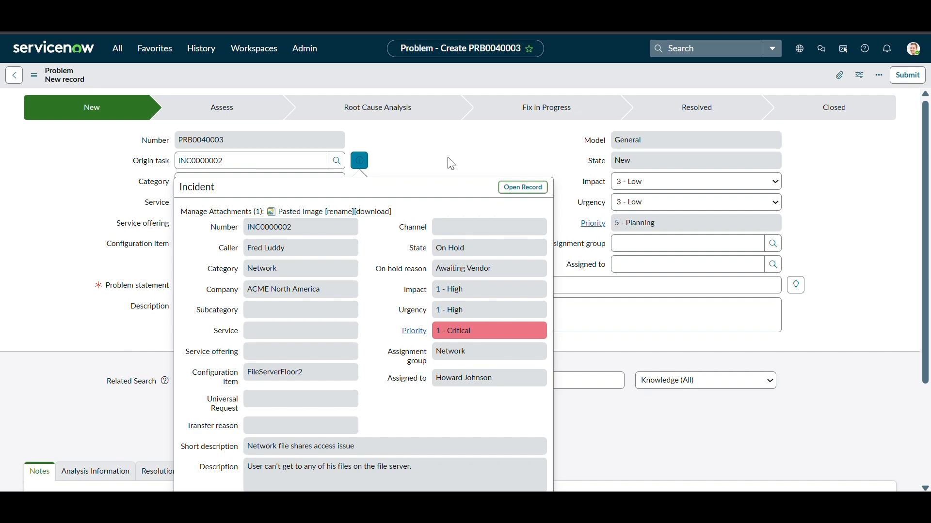
pyautogui.press('Escape')
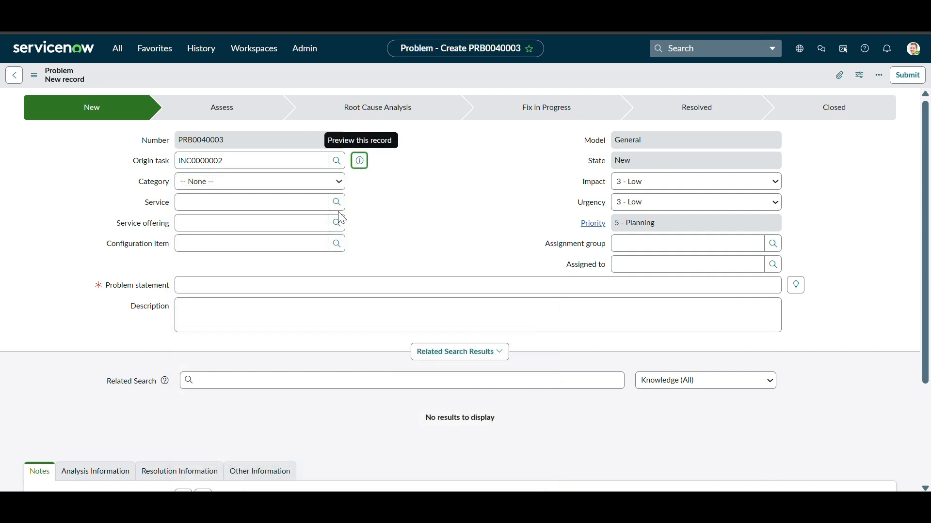
# - Enter "Testing" as the problem statement and save the record without leaving the form
pyautogui.click(252, 287)
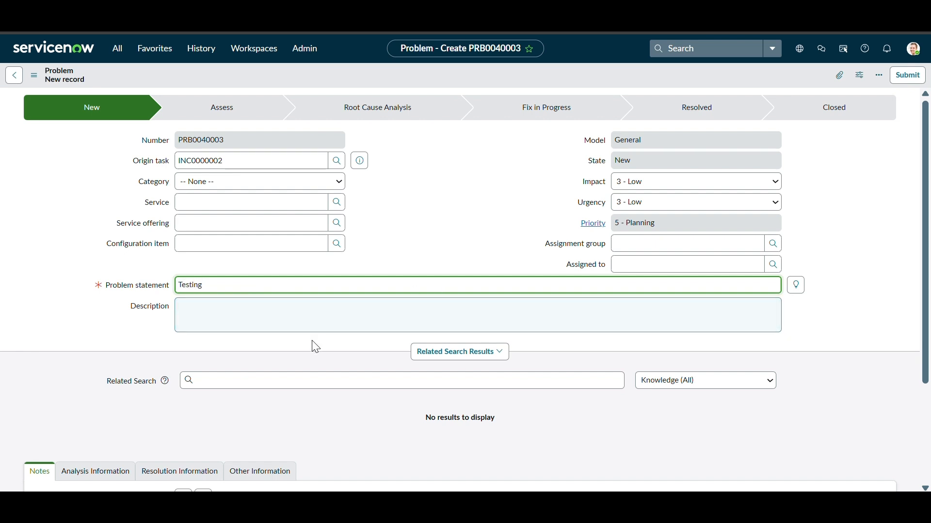
pyautogui.scroll(-2, 312, 345)
pyautogui.scroll(2, 312, 345)
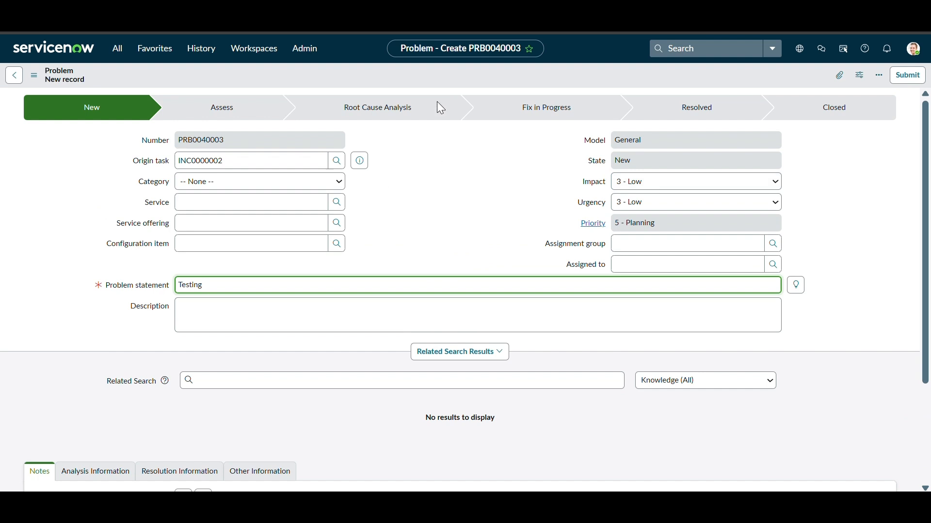
pyautogui.rightClick(406, 75)
pyautogui.click(422, 81)
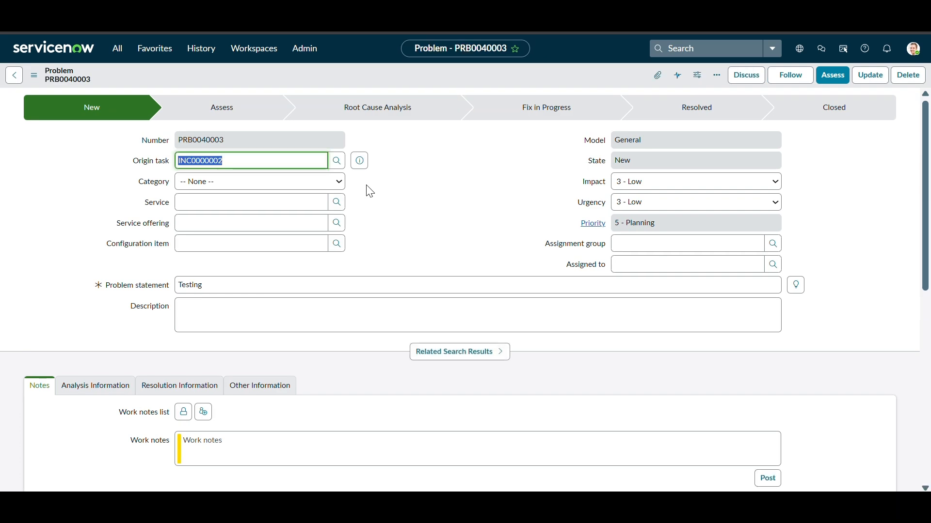
# - Move the problem to the Assess state, assigned to Problem Administrator, and view its Approvers list
pyautogui.click(827, 77)
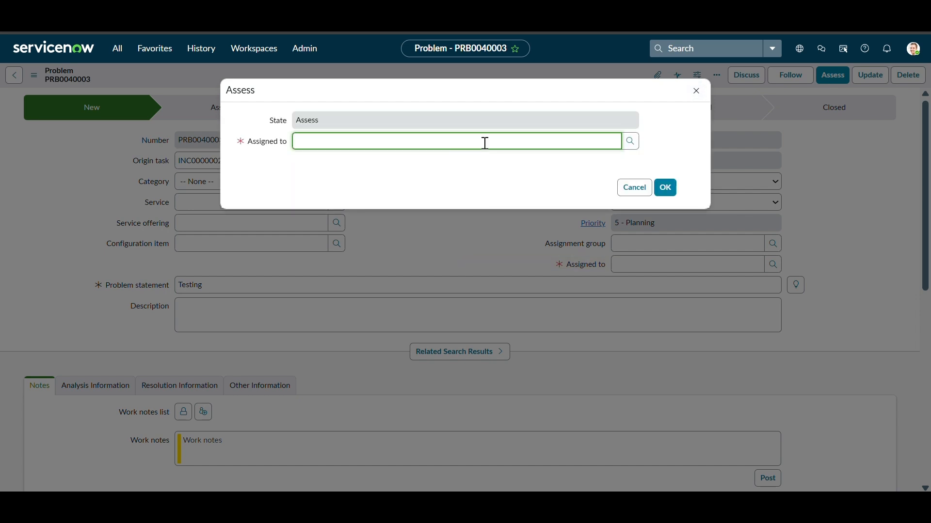
pyautogui.click(630, 141)
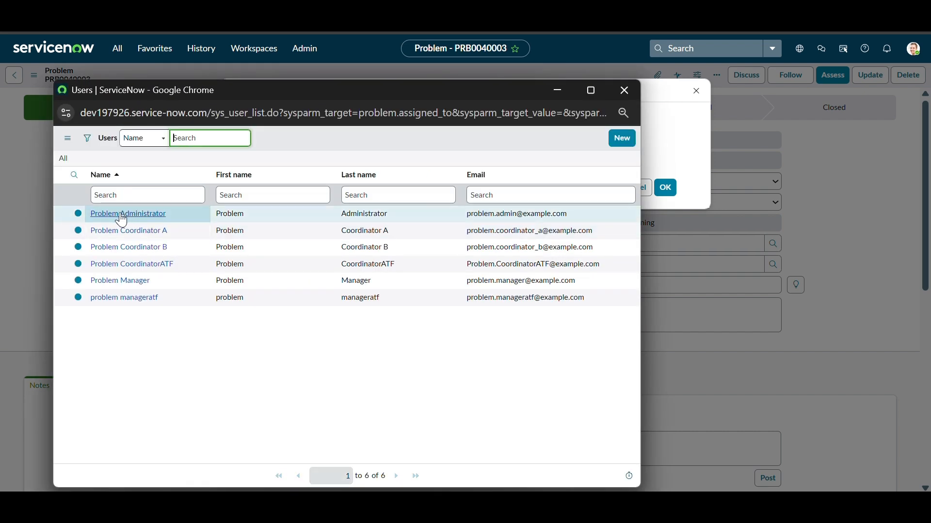
pyautogui.click(121, 215)
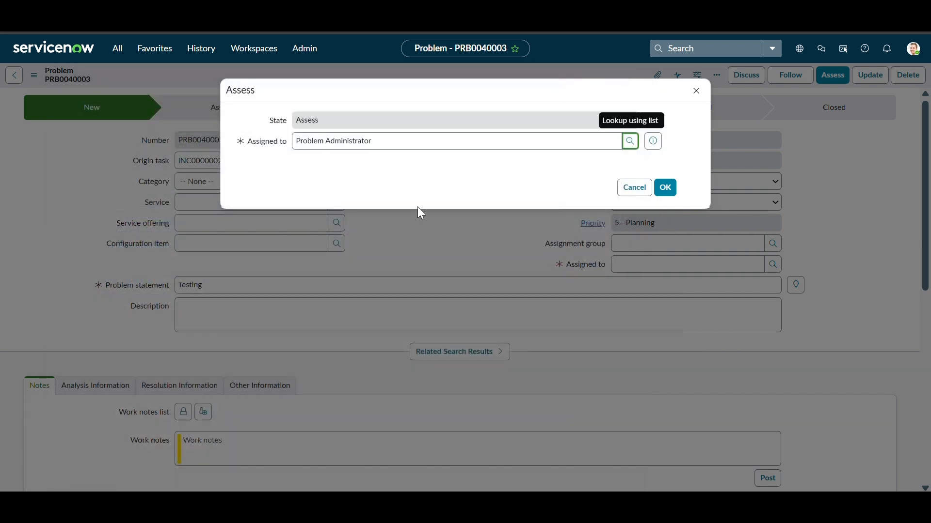
pyautogui.click(667, 189)
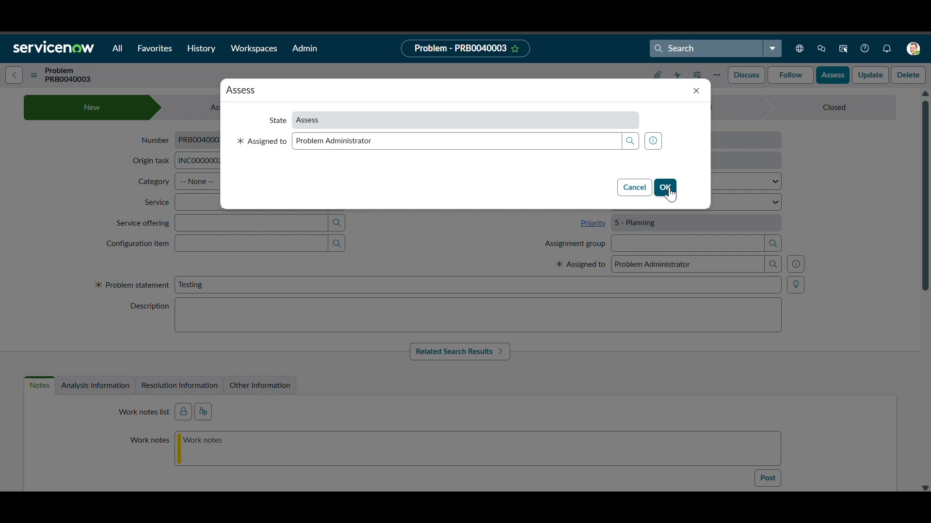
pyautogui.press('Return')
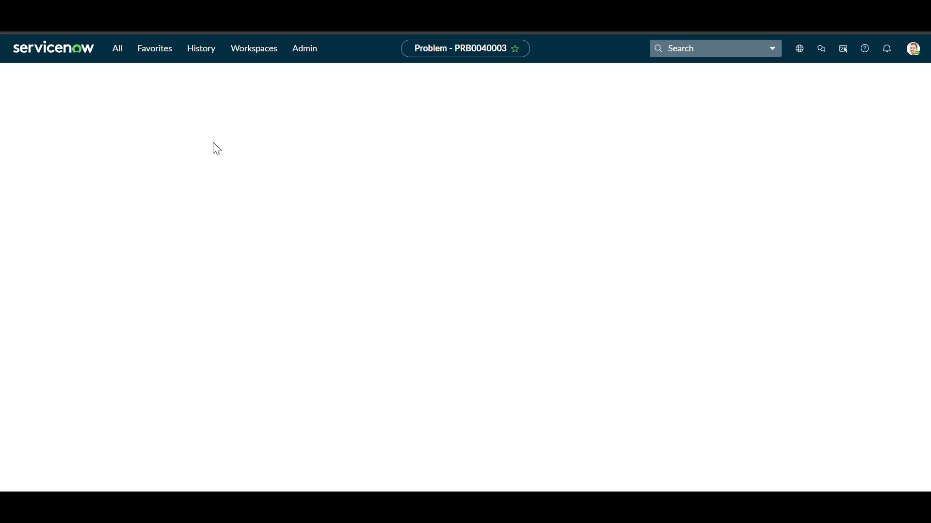
pyautogui.scroll(-15, 429, 264)
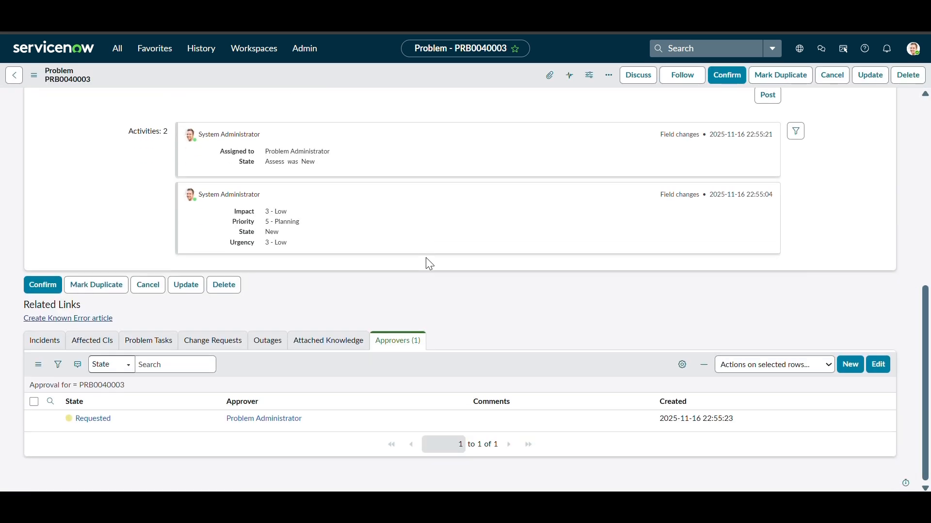
# - Review the problem in its Assess state and reject the Problem Administrator's requested approval in its Approvers list
pyautogui.click(406, 350)
pyautogui.scroll(15, 198, 380)
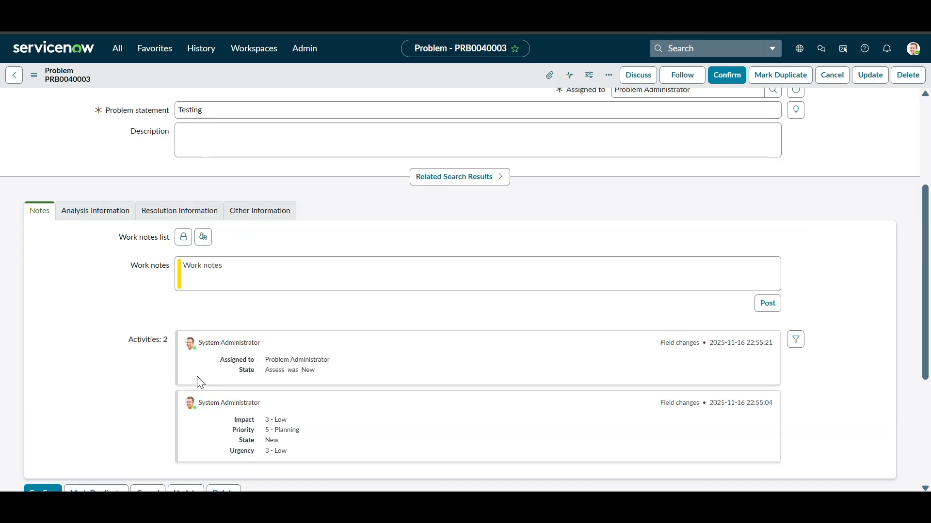
pyautogui.scroll(-1, 231, 270)
pyautogui.scroll(1, 231, 270)
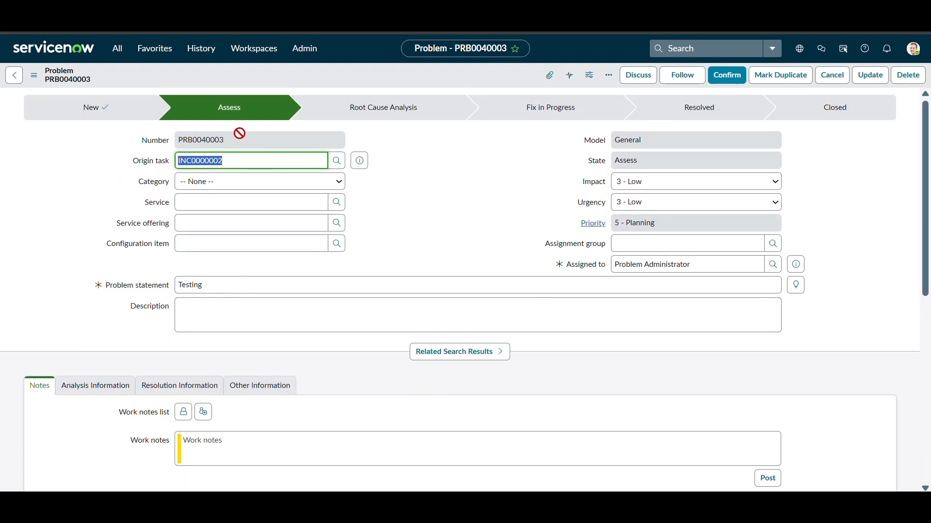
pyautogui.scroll(-15, 172, 205)
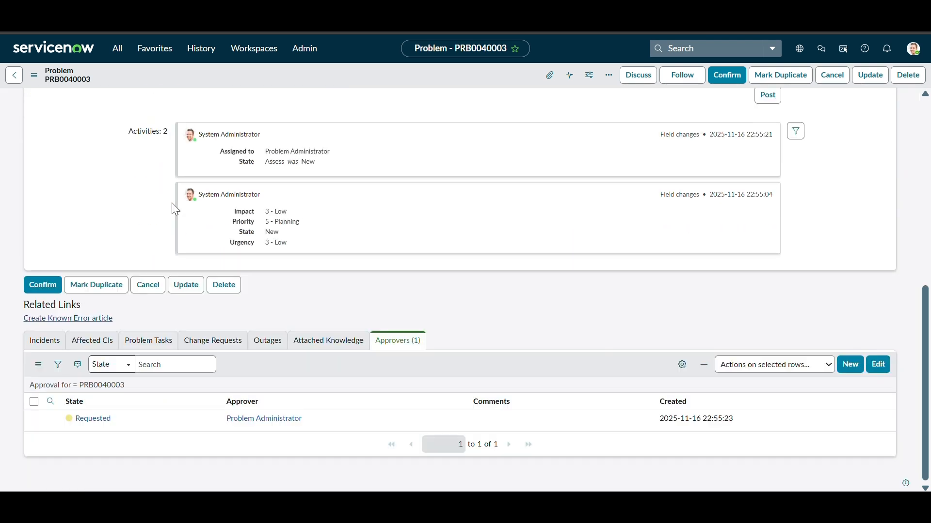
pyautogui.rightClick(115, 419)
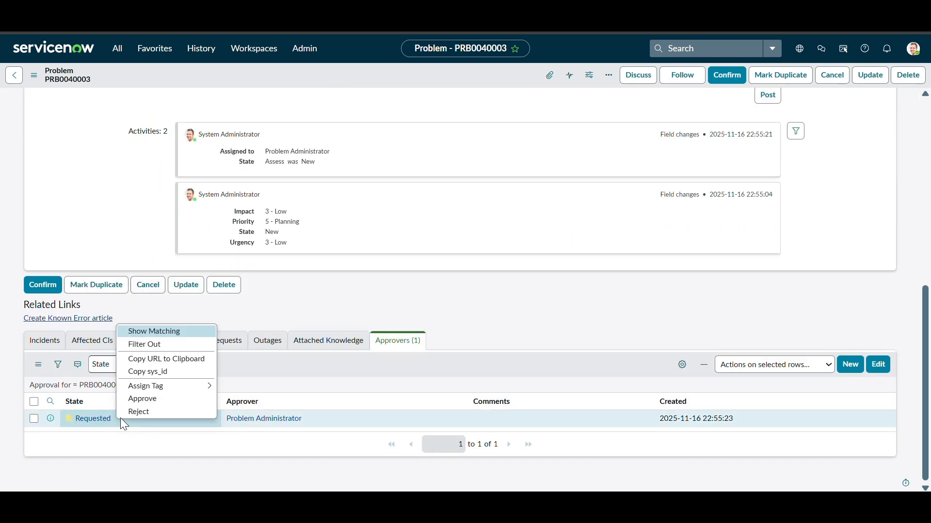
pyautogui.click(153, 411)
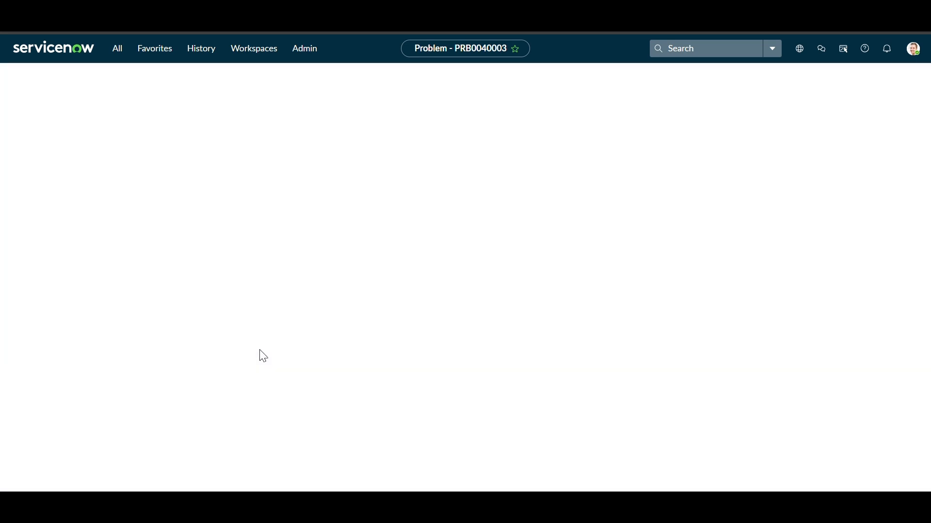
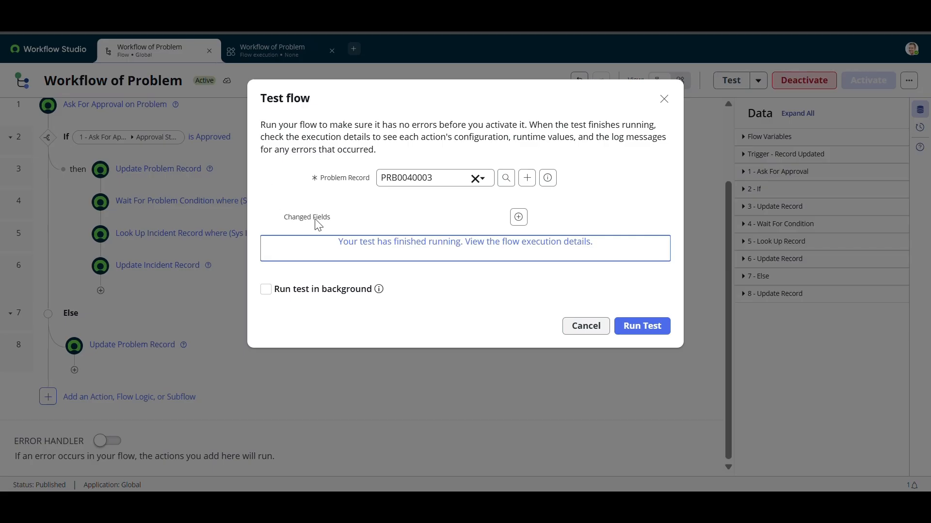
# - In Workflow Studio, close the test dialog and the old execution details, and open the flow's executions list
pyautogui.click(575, 329)
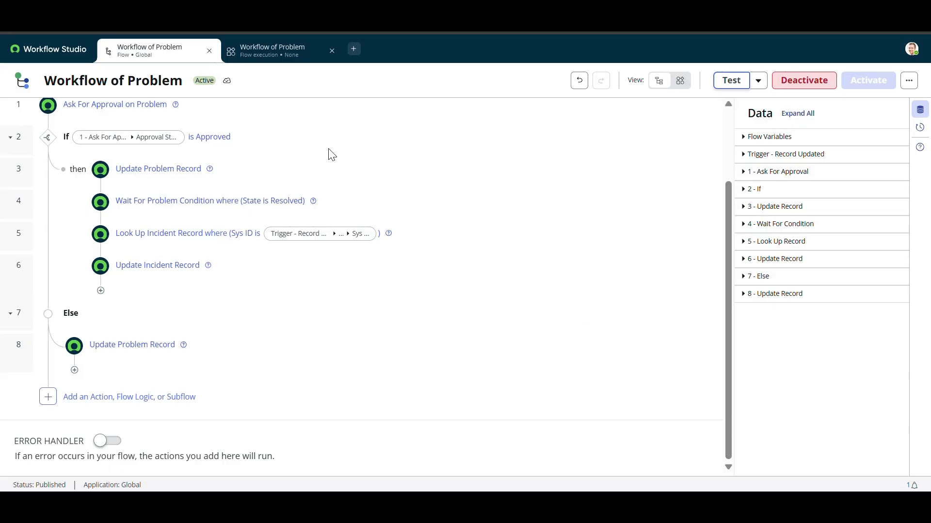
pyautogui.click(332, 51)
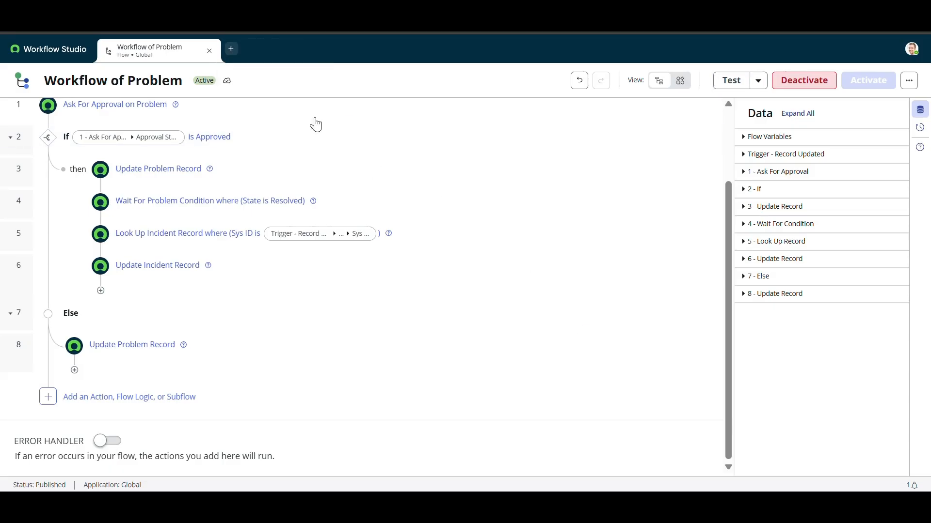
pyautogui.click(910, 80)
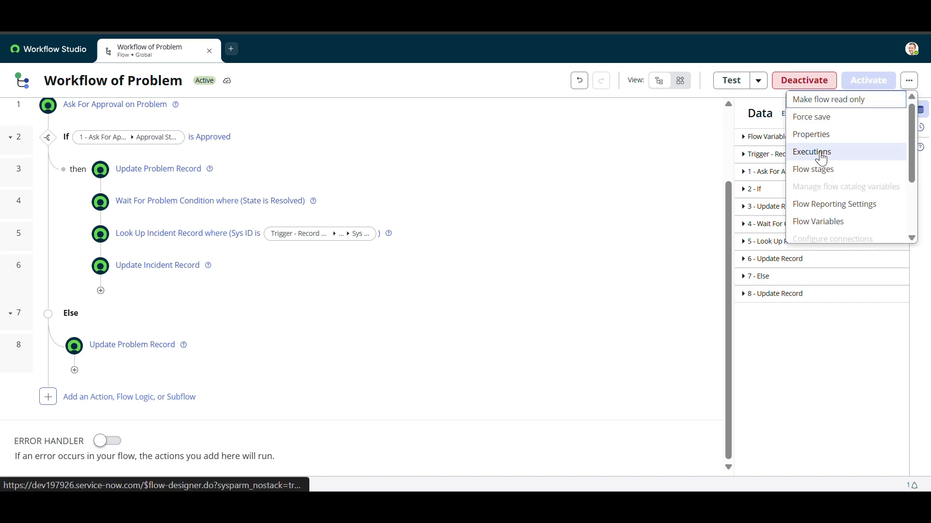
pyautogui.click(820, 153)
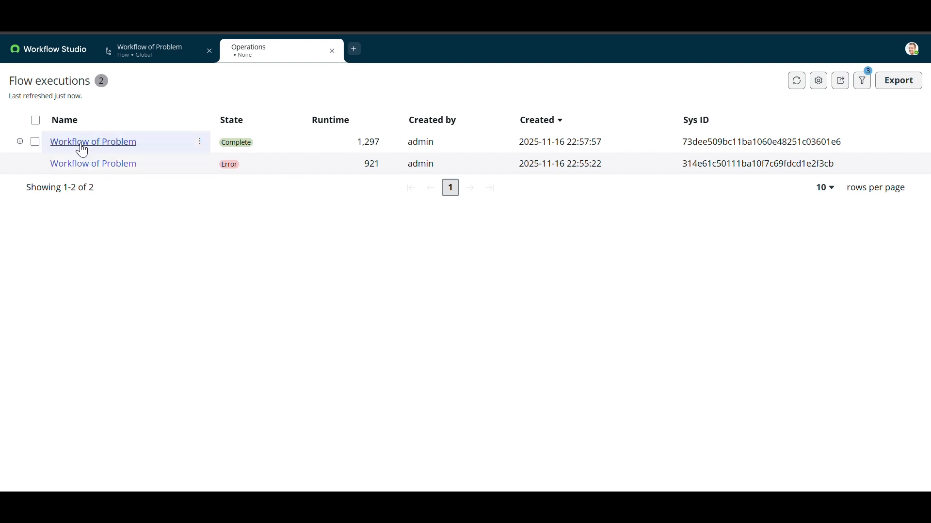
# - Examine the newest Workflow of Problem execution, including the Update Record details under Else, and return to the problem record
pyautogui.click(82, 143)
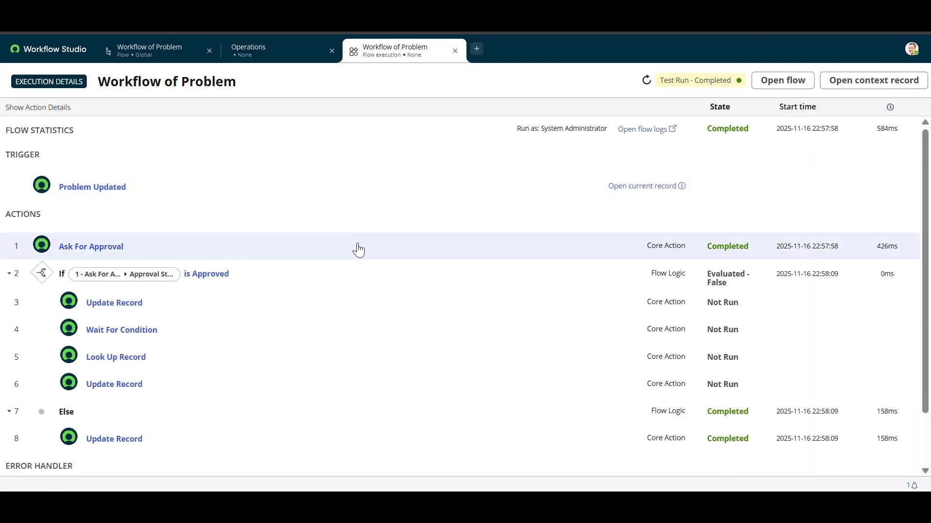
pyautogui.scroll(-1, 361, 258)
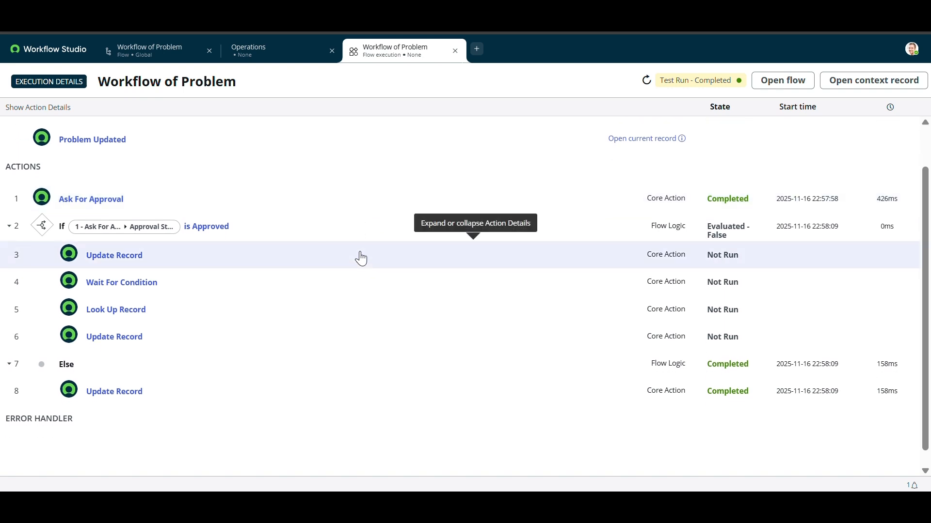
pyautogui.scroll(-1, 359, 259)
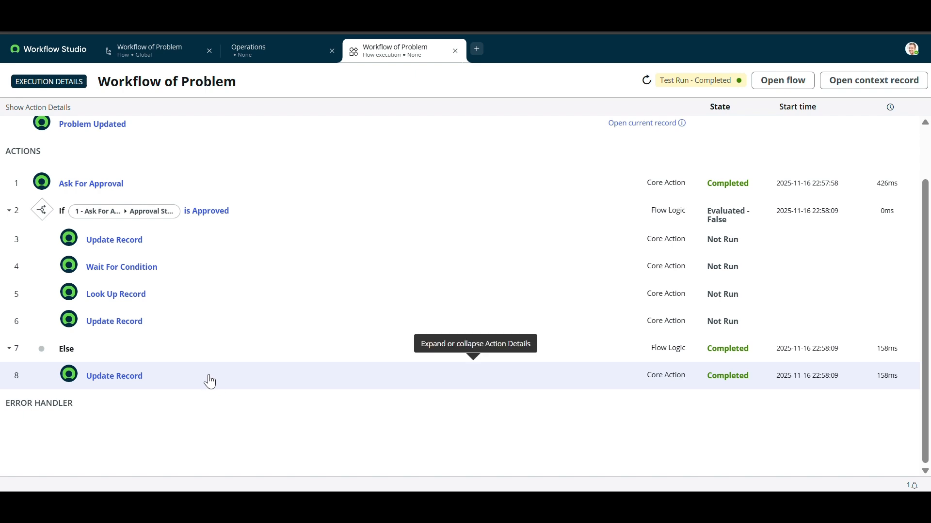
pyautogui.click(210, 381)
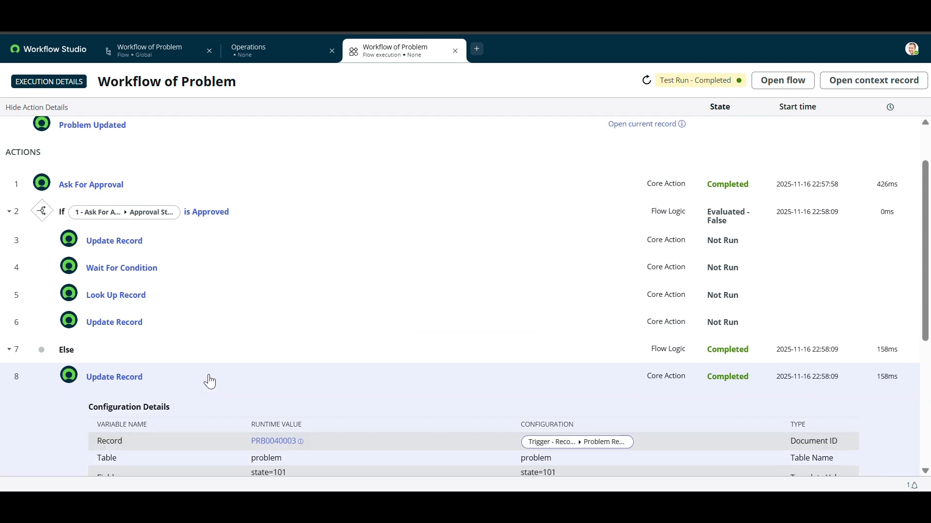
pyautogui.scroll(1, 209, 382)
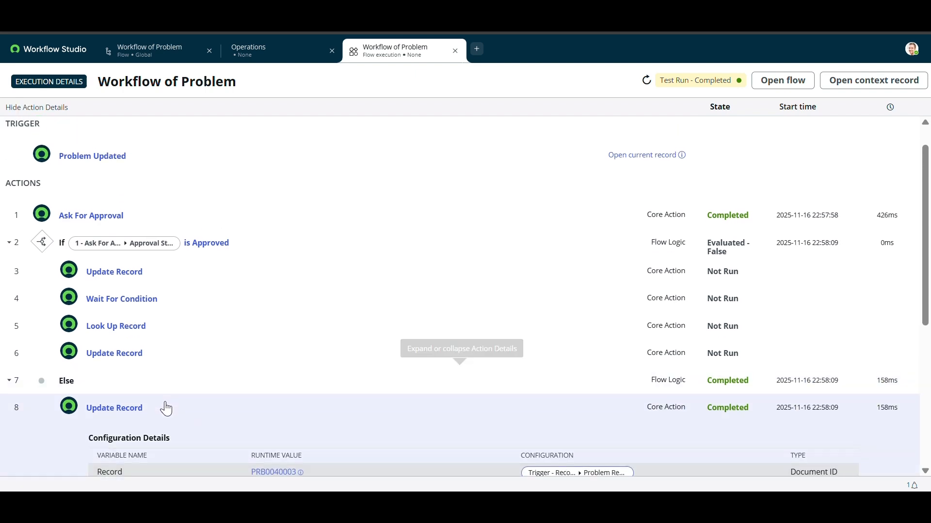
pyautogui.click(166, 409)
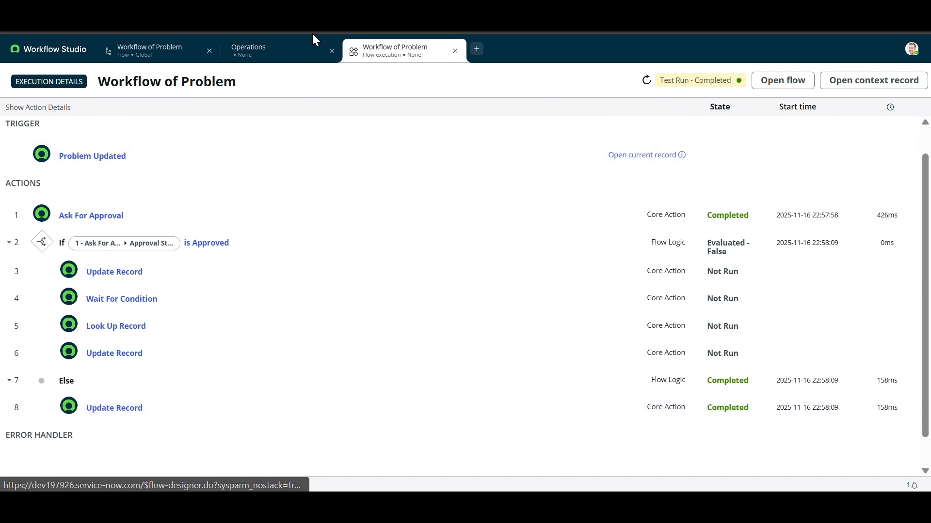
pyautogui.click(314, 24)
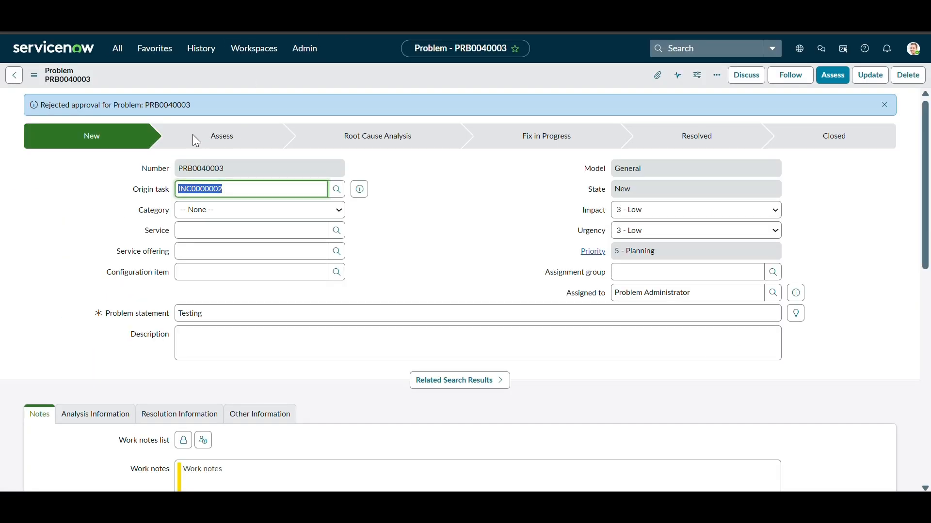
pyautogui.click(116, 49)
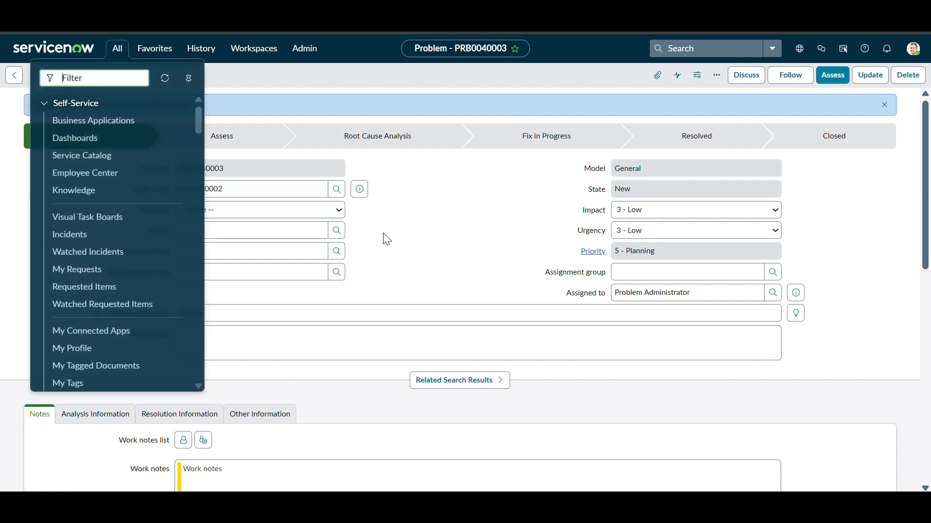
pyautogui.click(406, 247)
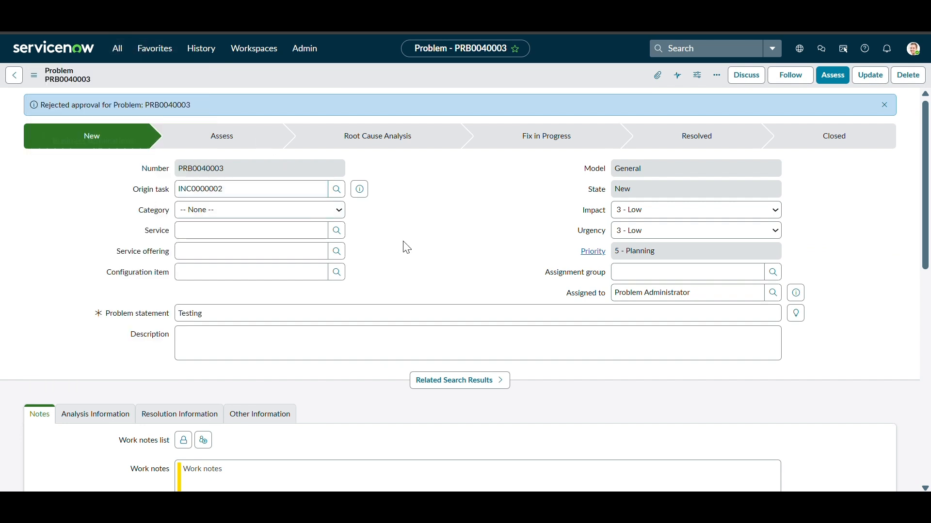
pyautogui.click(117, 49)
pyautogui.write('pr')
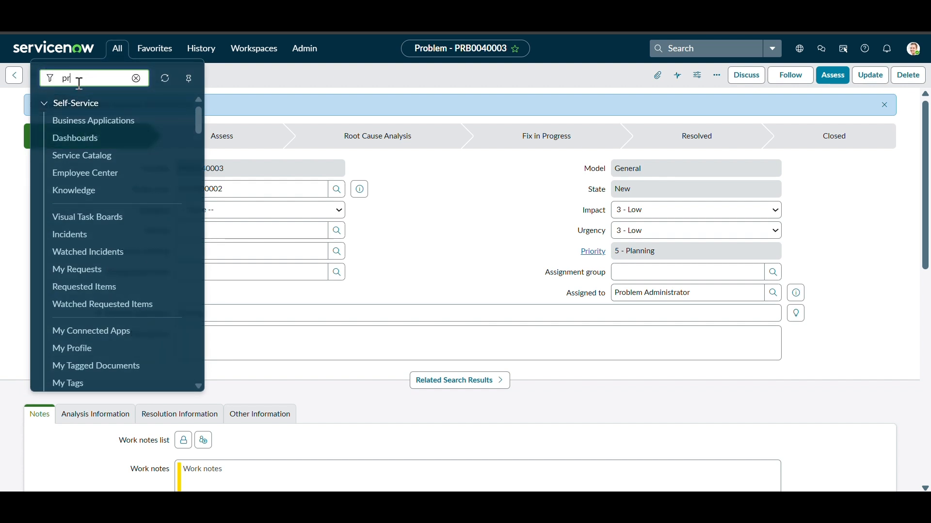
pyautogui.write('oblem')
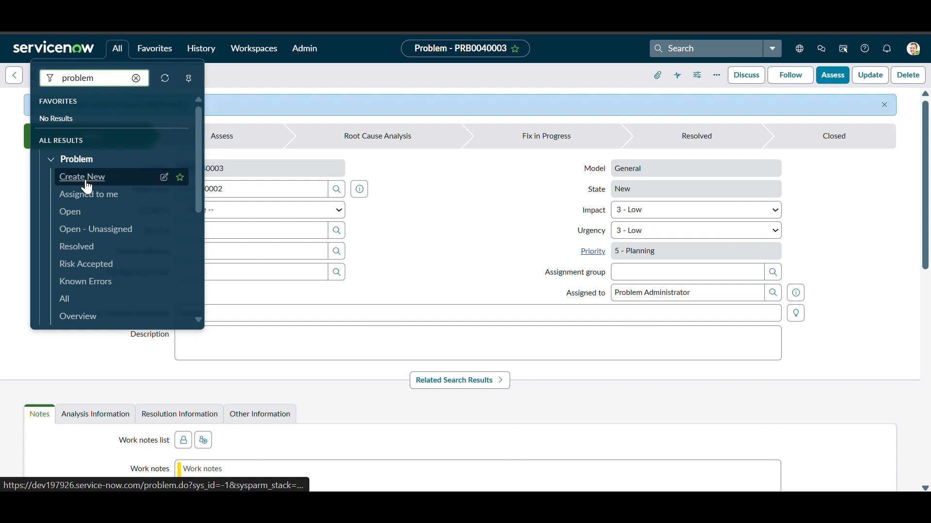
pyautogui.click(409, 174)
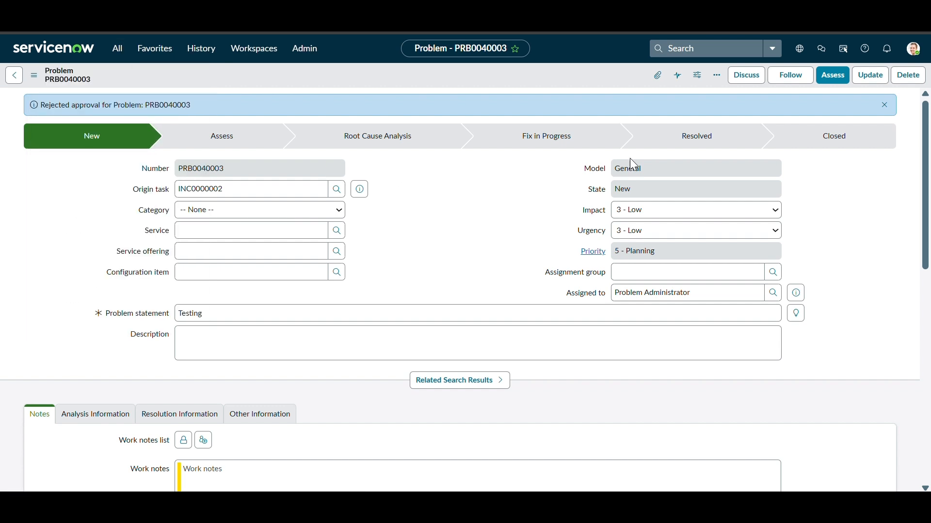
# - Dismiss the rejection message and delete the rejected approval from the problem's Approvers list
pyautogui.click(884, 105)
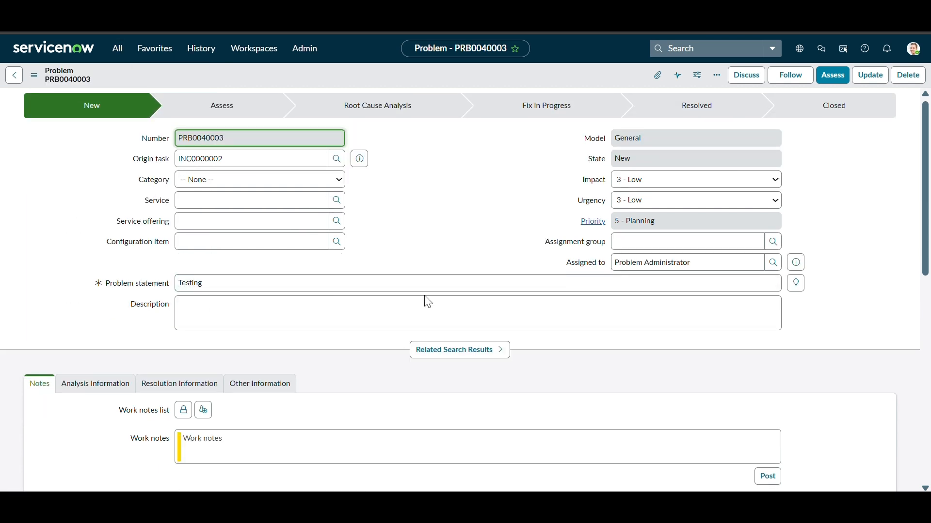
pyautogui.scroll(-15, 381, 339)
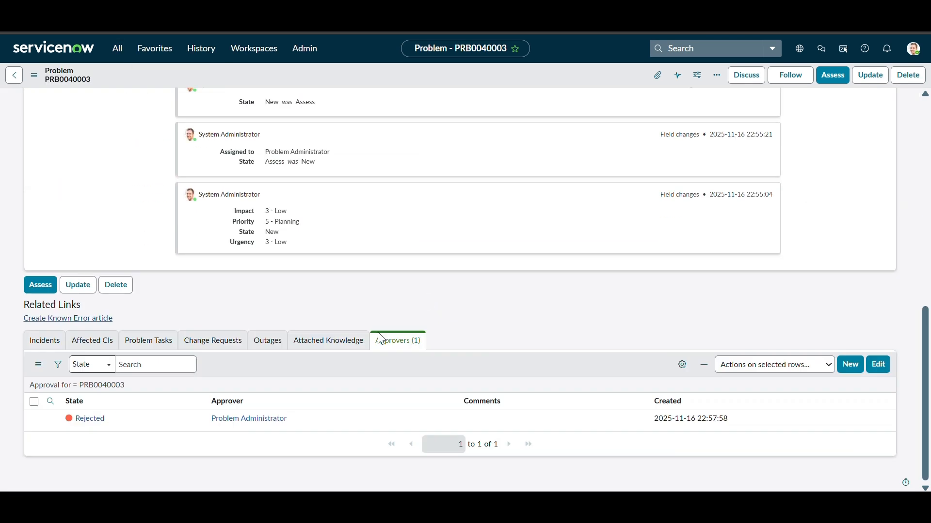
pyautogui.click(34, 402)
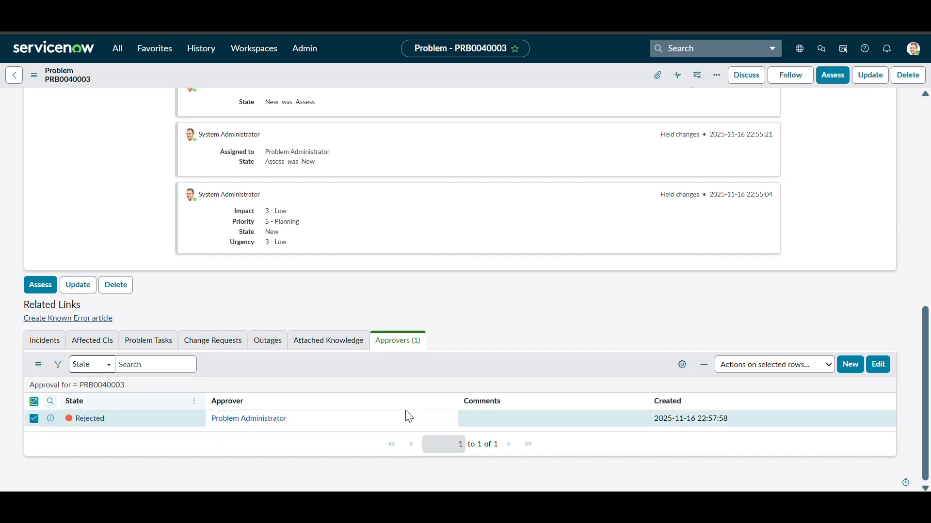
pyautogui.click(796, 365)
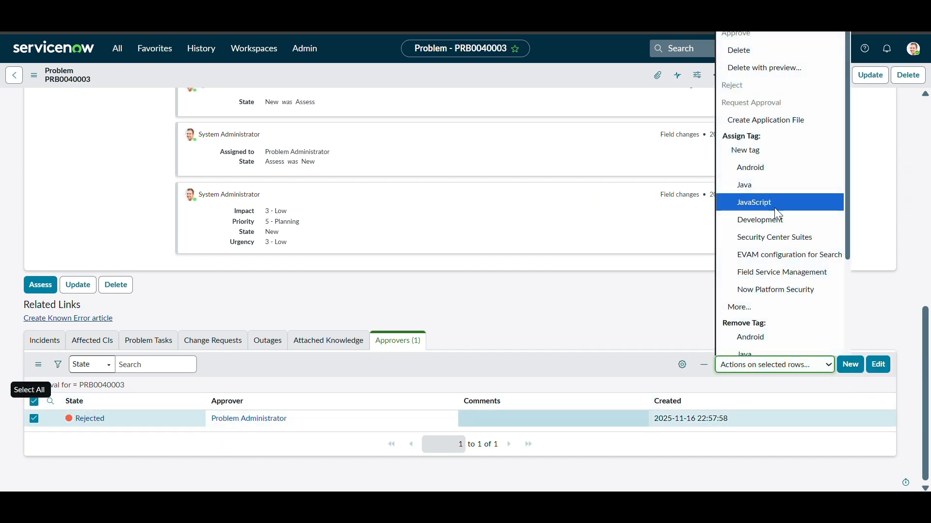
pyautogui.click(749, 55)
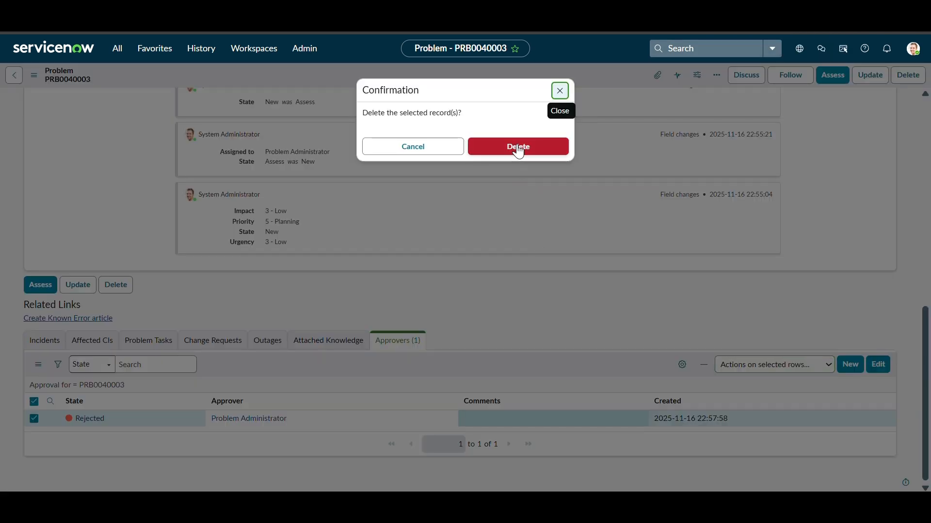
pyautogui.click(518, 148)
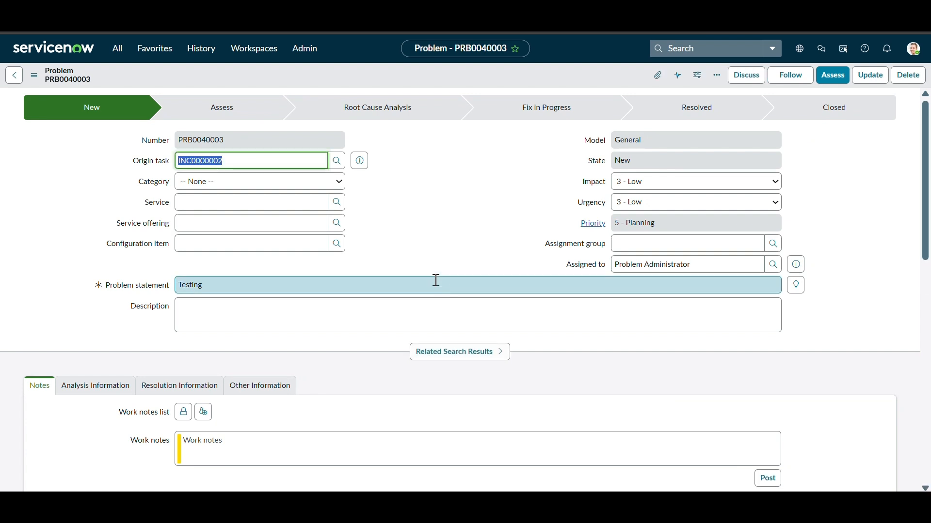
# - Move the problem from New to Assess again and check its Approvers list
pyautogui.click(836, 77)
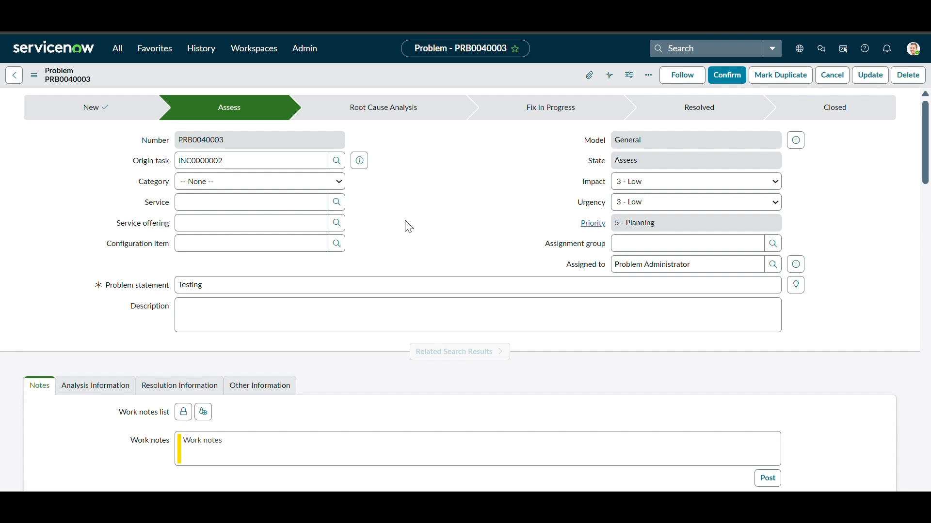
pyautogui.scroll(-7, 406, 261)
pyautogui.scroll(-5, 406, 261)
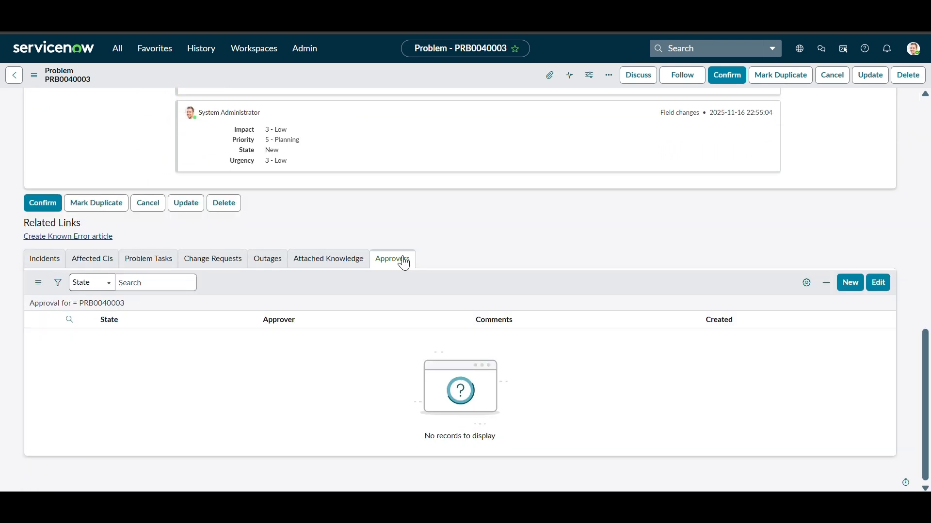
# - Copy the problem's number and run a test of the Workflow of Problem flow in Workflow Studio on PRB0040003
pyautogui.scroll(12, 405, 263)
pyautogui.hotkey('shift', 'Tab')
pyautogui.hotkey('ctrl', 'c')
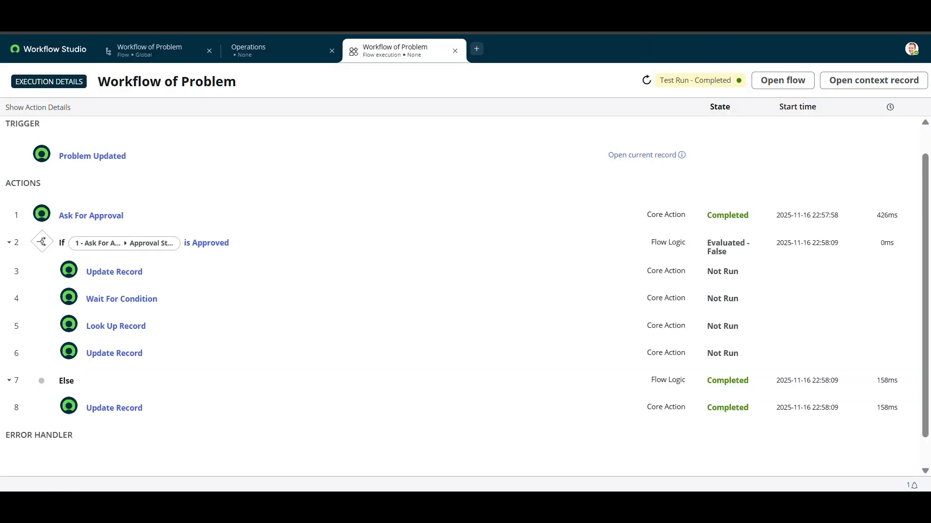
pyautogui.click(169, 65)
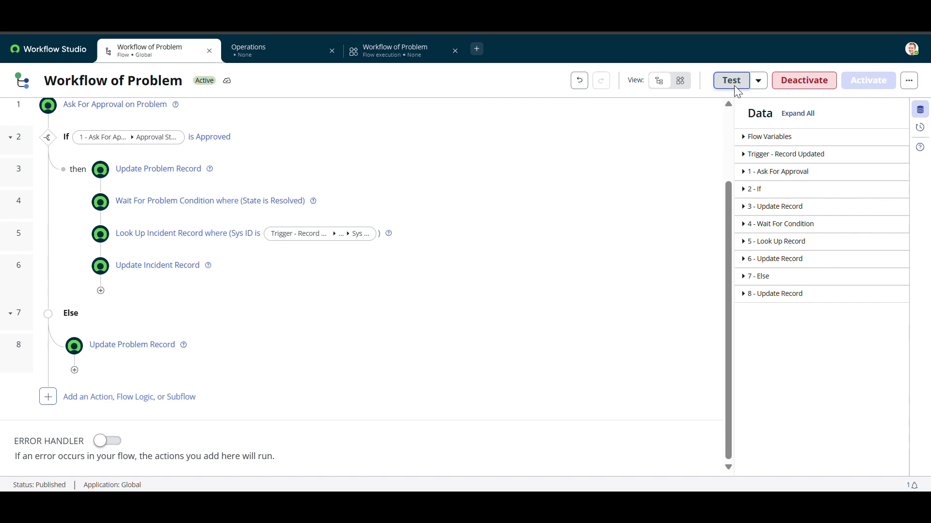
pyautogui.click(734, 86)
pyautogui.click(430, 180)
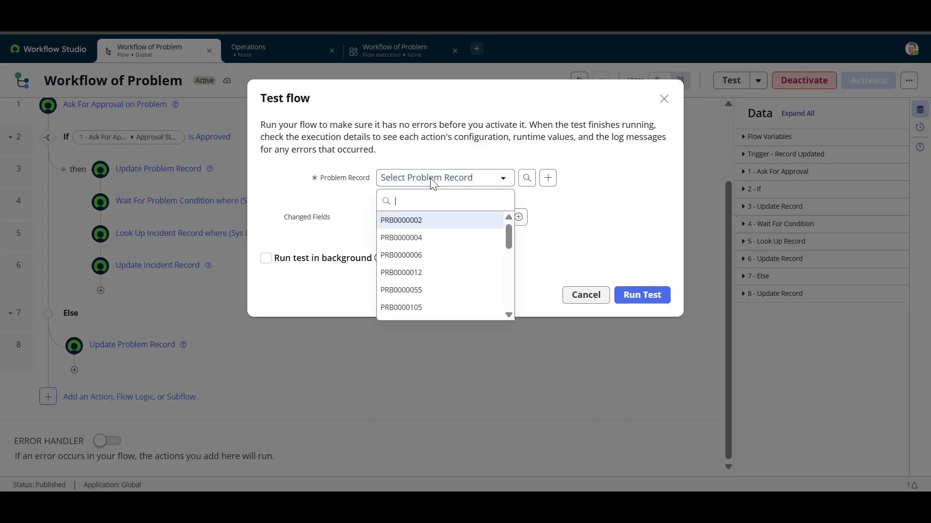
pyautogui.hotkey('ctrl', 'v')
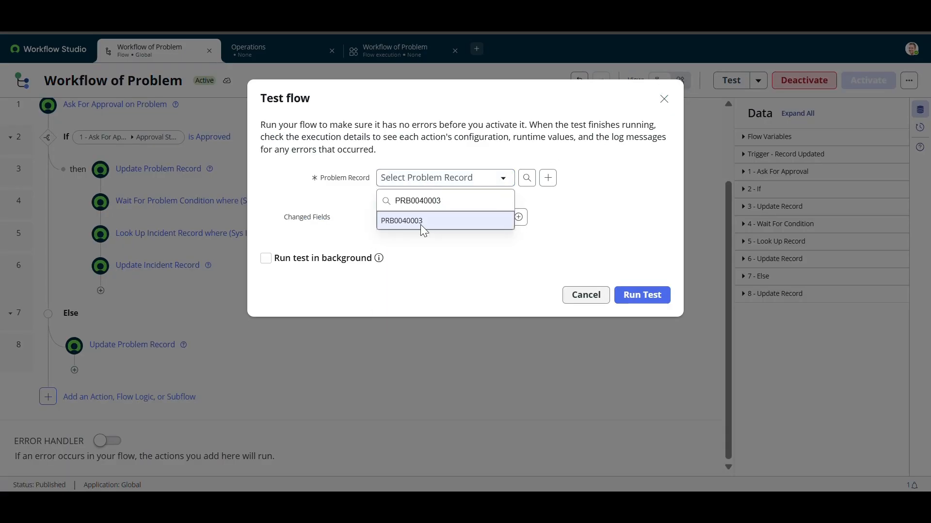
pyautogui.click(424, 223)
pyautogui.click(651, 299)
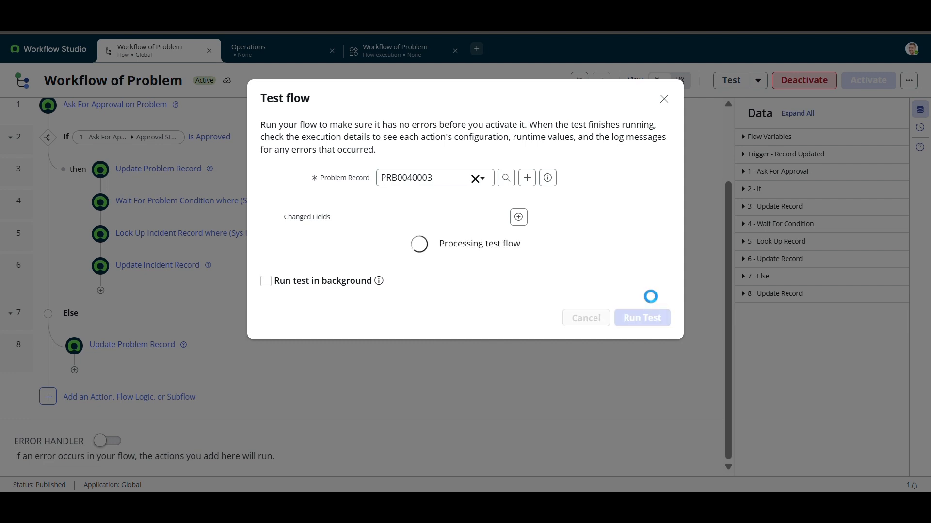
# - Open the execution details of the finished test run and examine the Ask For Approval action
pyautogui.click(446, 243)
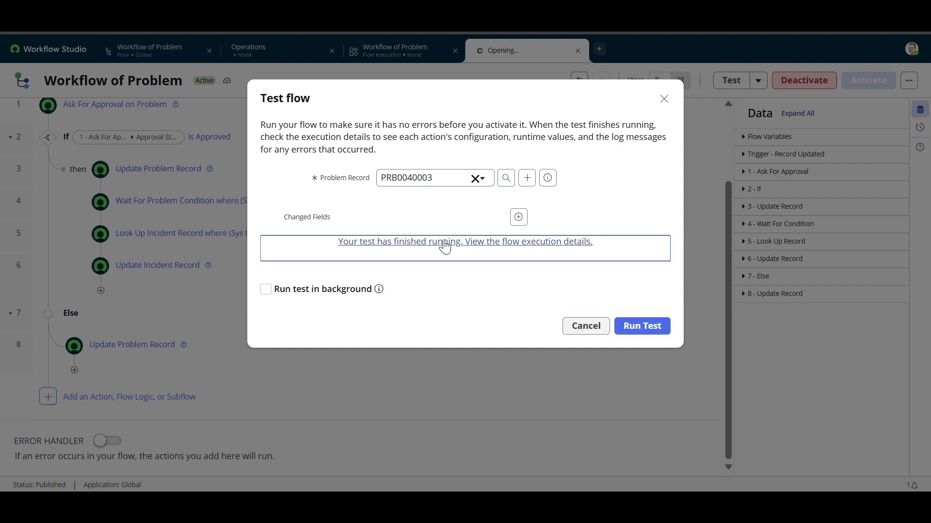
pyautogui.scroll(-1, 317, 291)
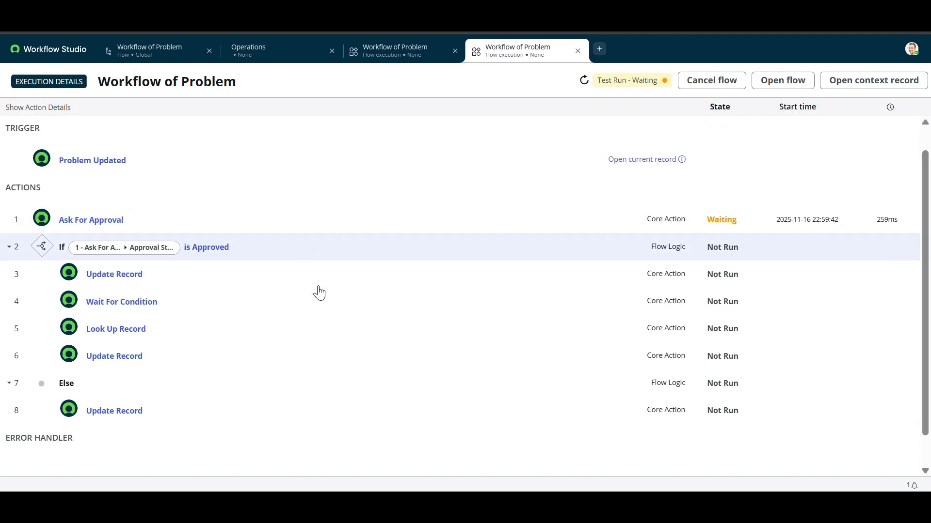
pyautogui.scroll(1, 319, 290)
pyautogui.click(268, 262)
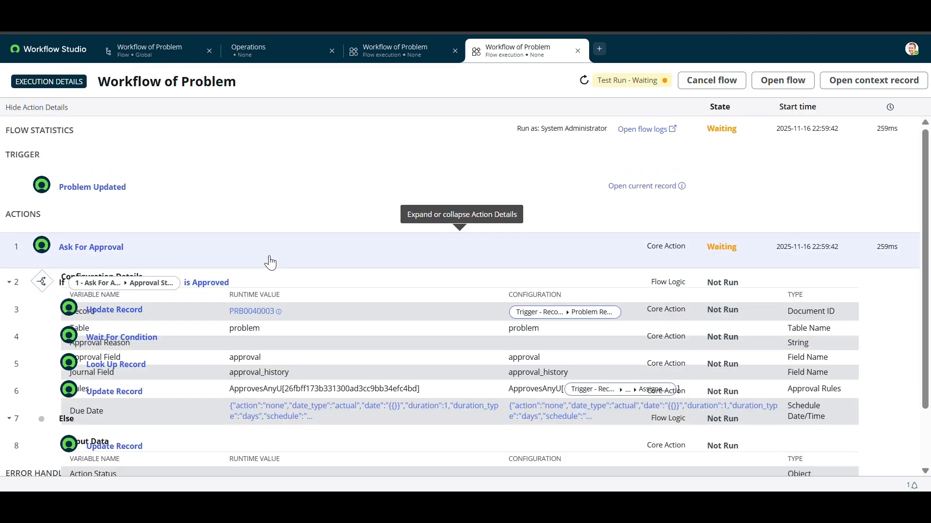
pyautogui.click(270, 262)
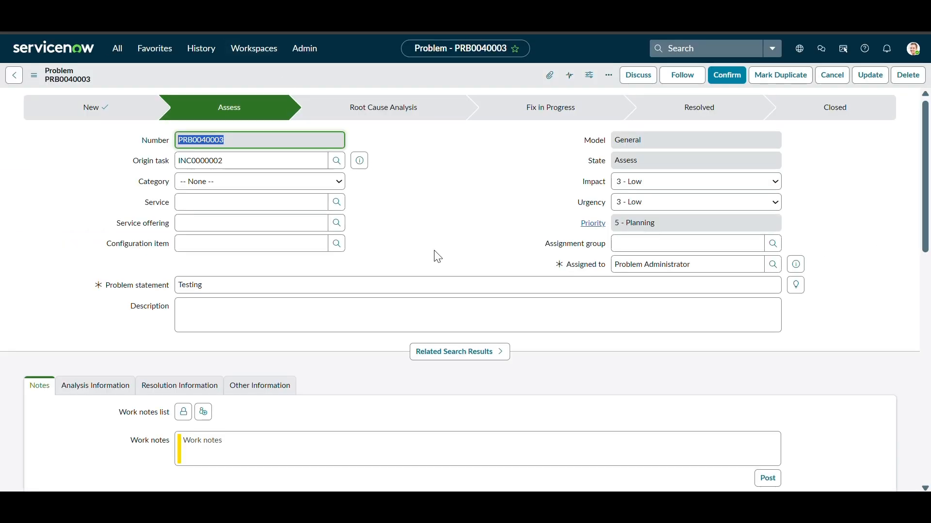
# - Return to problem PRB0040003 and approve the requested approval in its Approvers list
pyautogui.scroll(-15, 428, 248)
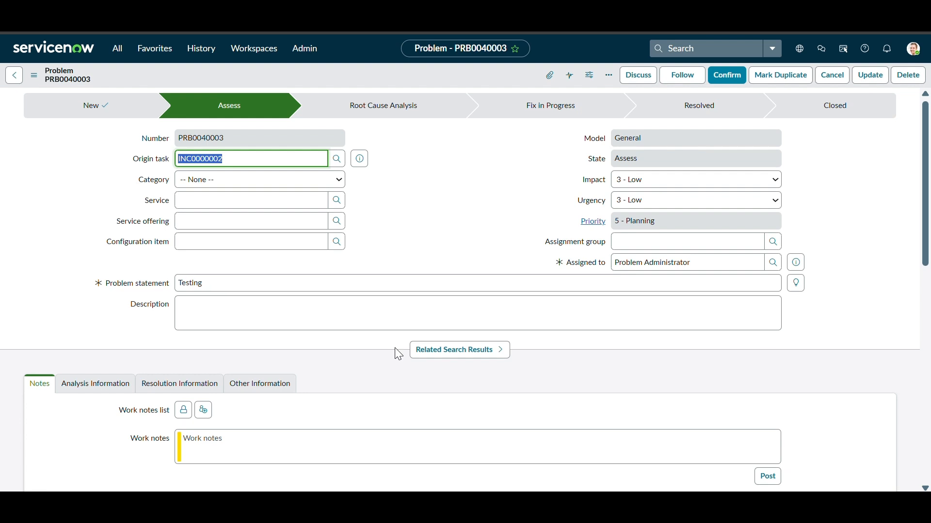
pyautogui.scroll(-3, 395, 348)
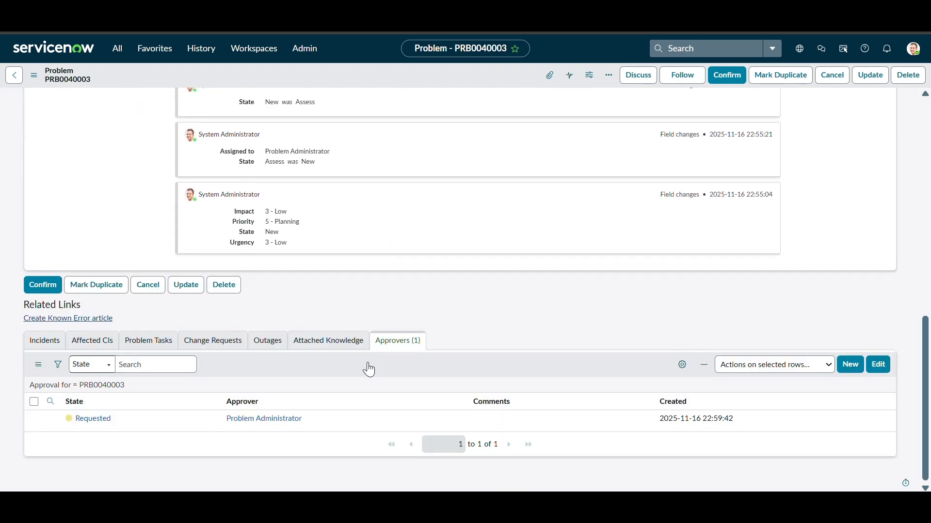
pyautogui.click(120, 421)
pyautogui.rightClick(121, 420)
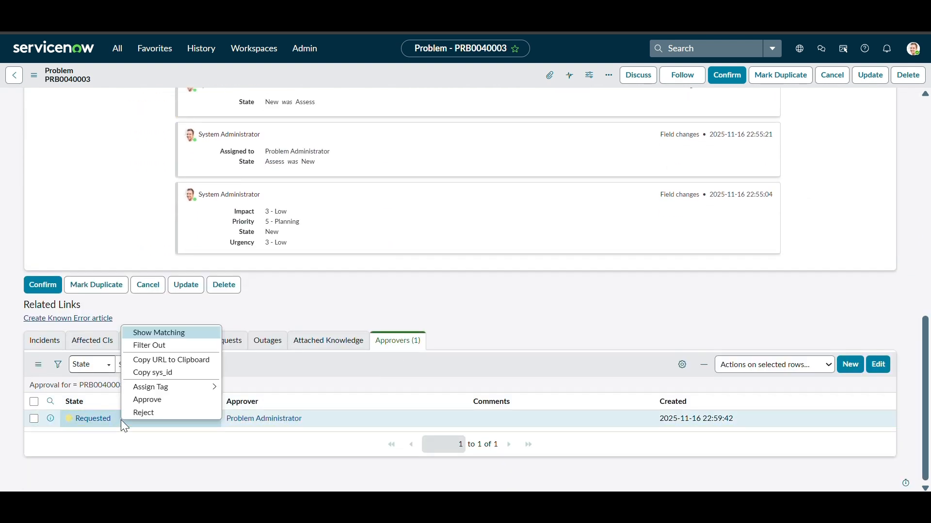
pyautogui.click(159, 400)
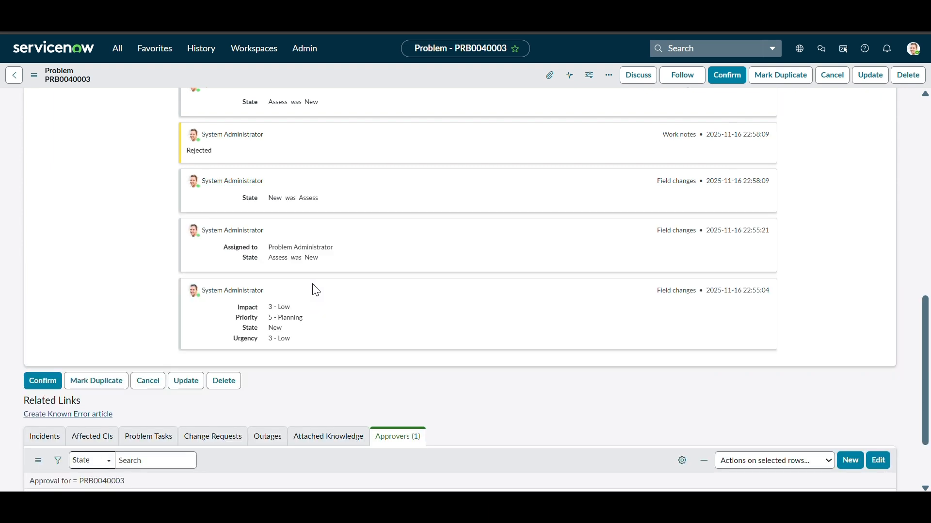
# - Check the problem's process stage and the latest work note in its activity history
pyautogui.scroll(-2, 324, 262)
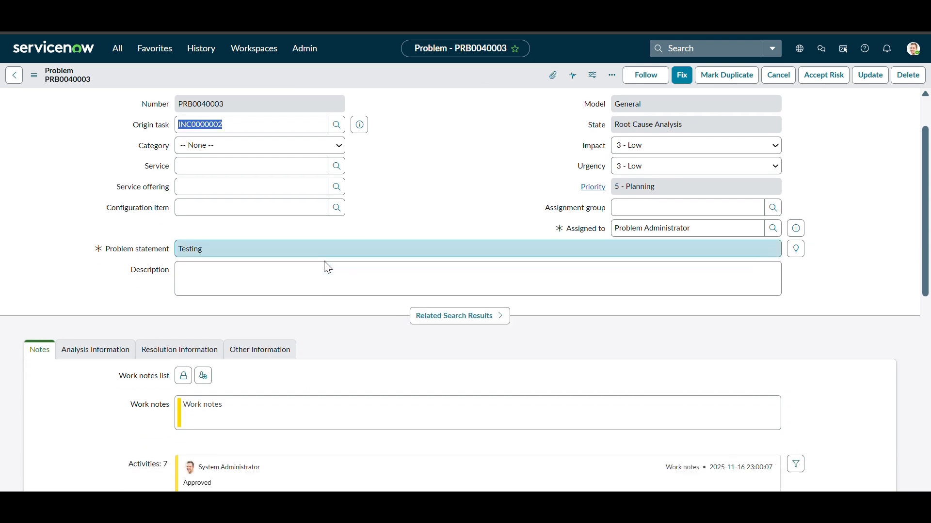
pyautogui.scroll(2, 327, 268)
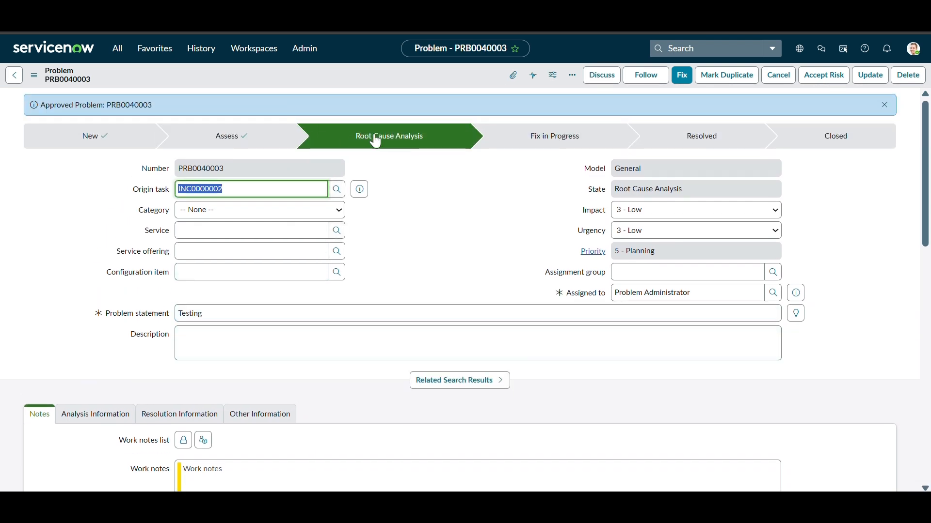
pyautogui.scroll(-5, 406, 162)
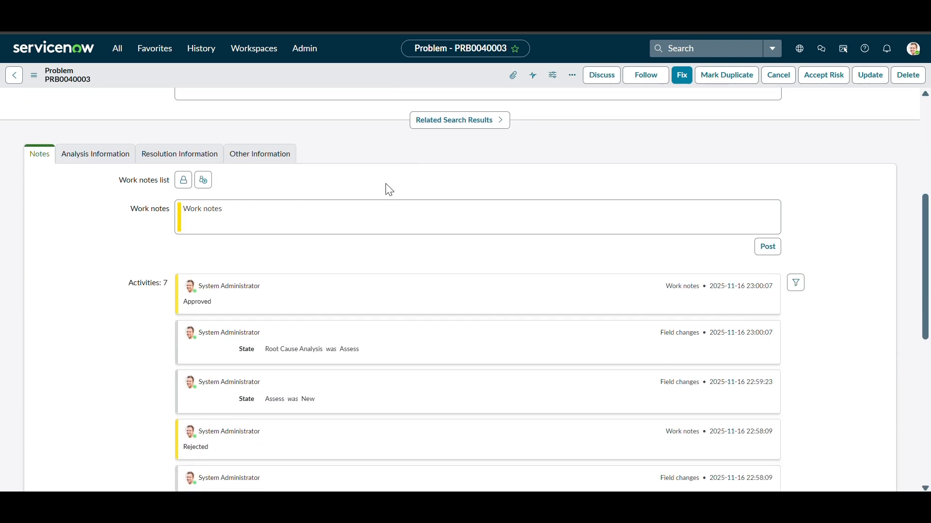
pyautogui.moveTo(222, 310); pyautogui.dragTo(180, 303)
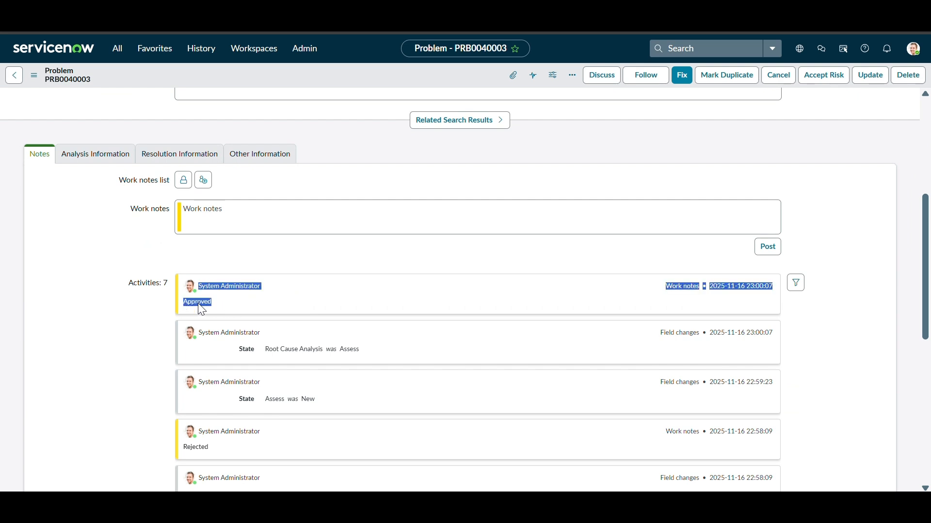
pyautogui.click(204, 304)
pyautogui.scroll(3, 327, 264)
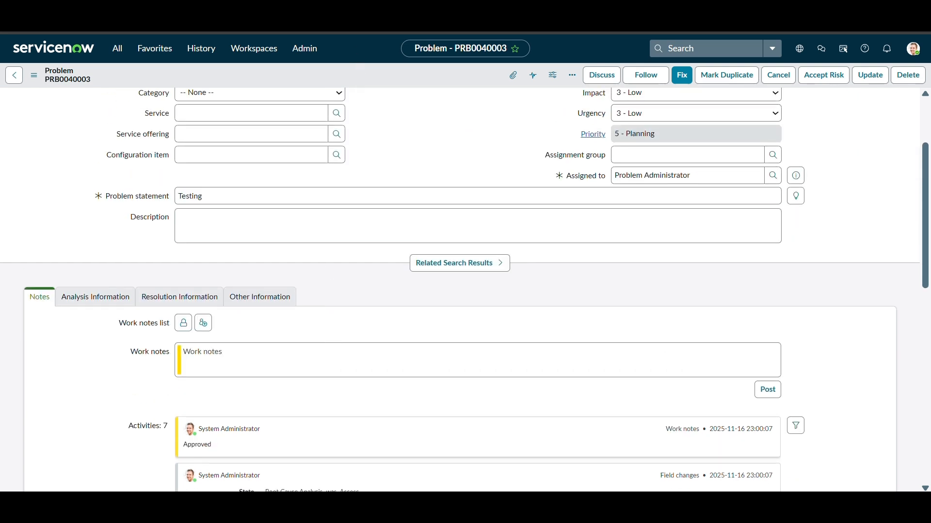
# - Refresh the test run's execution details in Workflow Studio, examine the Wait For Condition action, and return to the problem record
pyautogui.click(339, 22)
pyautogui.scroll(-1, 353, 198)
pyautogui.scroll(1, 353, 201)
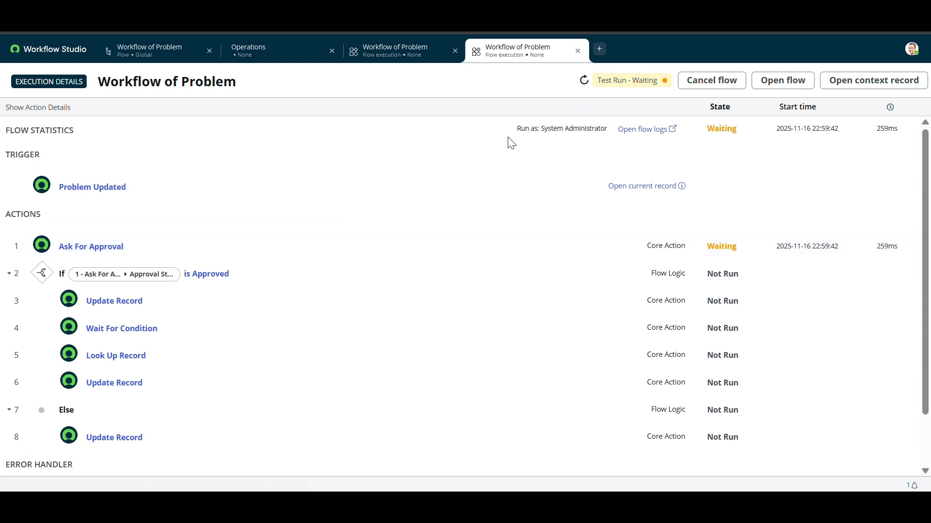
pyautogui.click(583, 81)
pyautogui.scroll(-1, 538, 247)
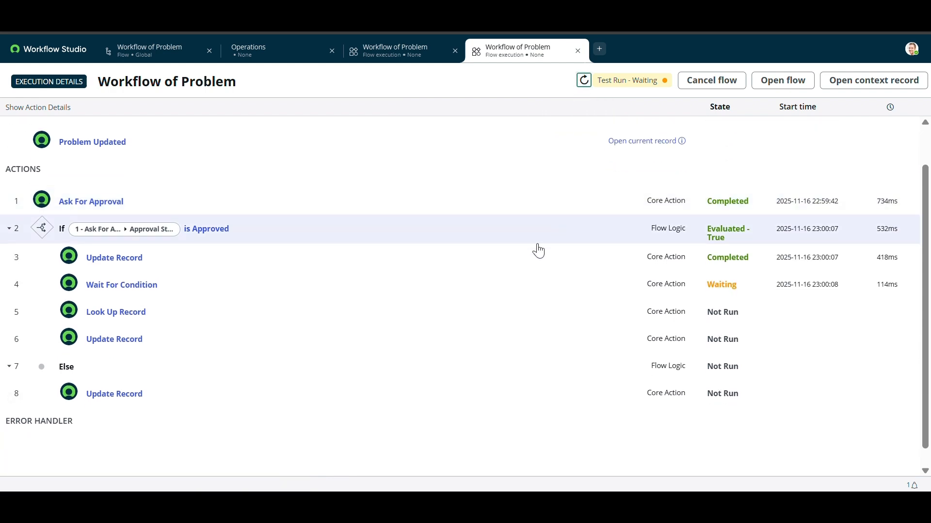
pyautogui.click(501, 288)
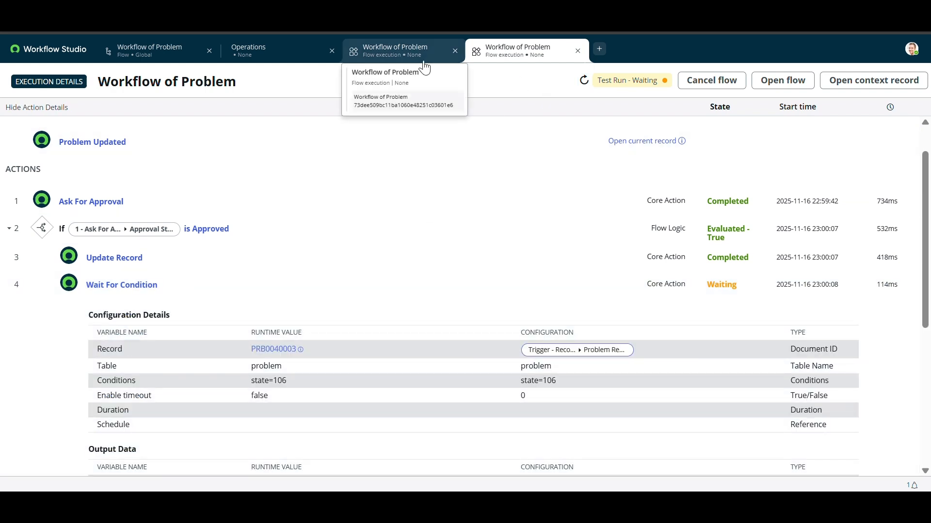
pyautogui.click(339, 19)
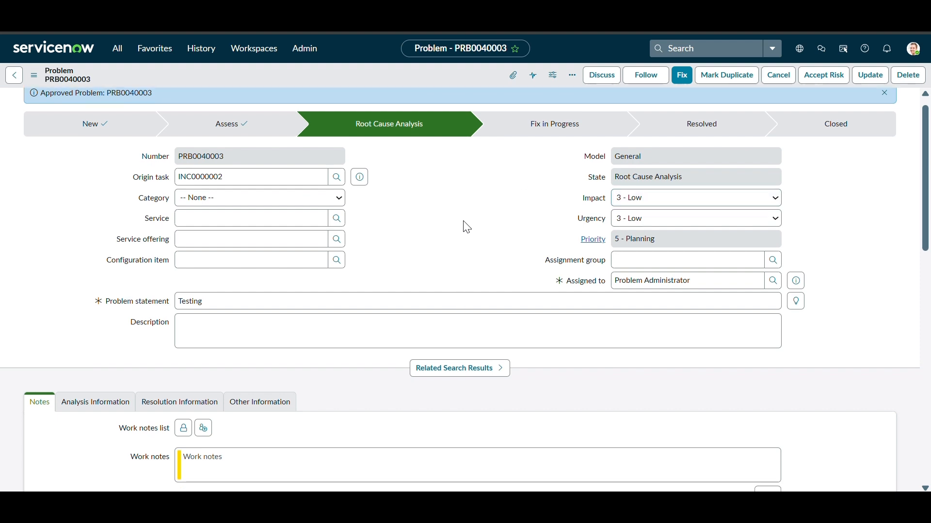
# - Move the problem to Fix in Progress with "Testing" as both the cause notes and the fix notes
pyautogui.click(683, 75)
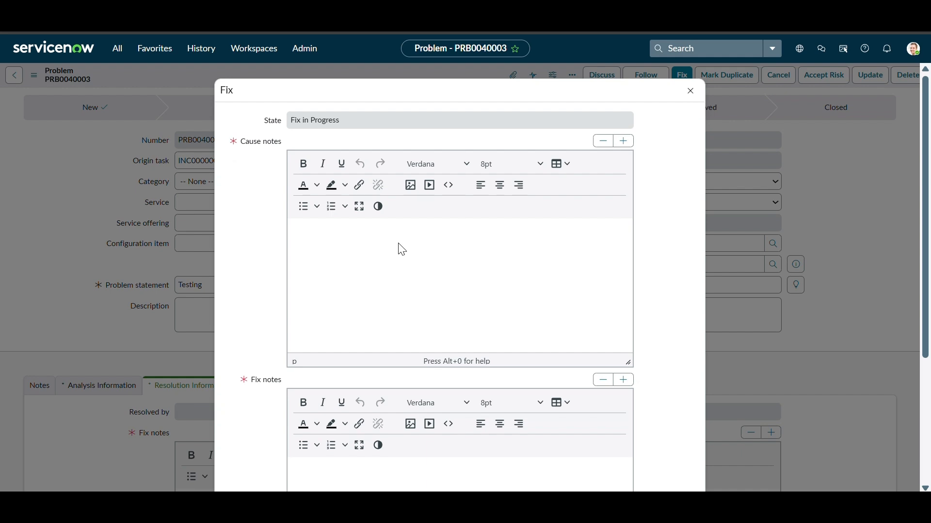
pyautogui.click(363, 259)
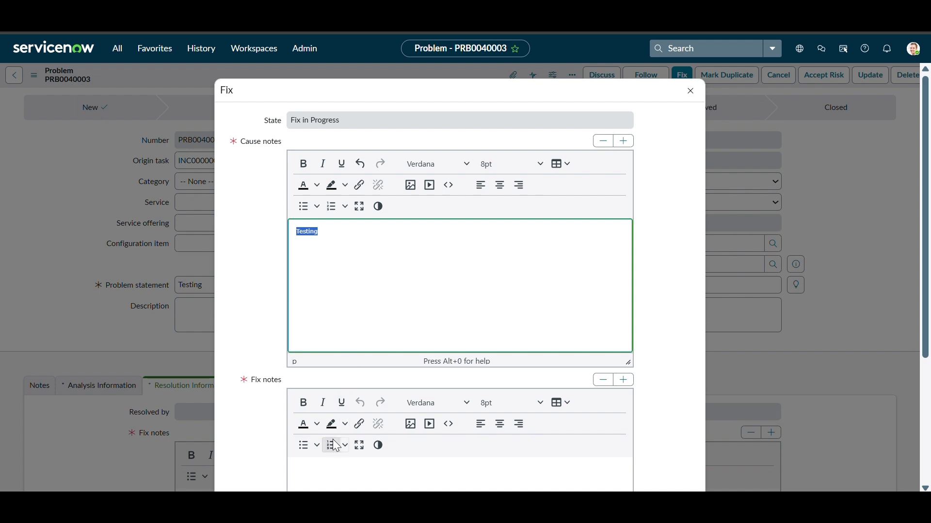
pyautogui.click(327, 469)
pyautogui.write('Testing')
pyautogui.scroll(-4, 642, 262)
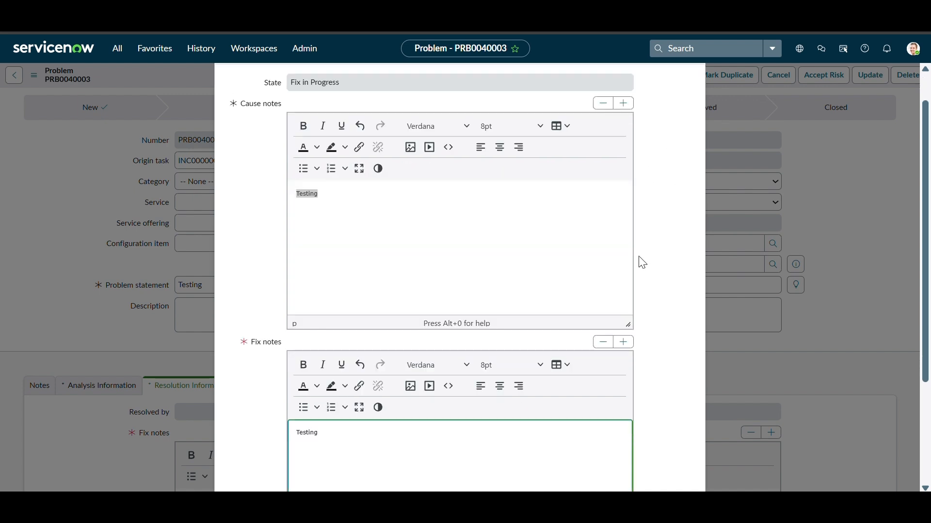
pyautogui.click(660, 458)
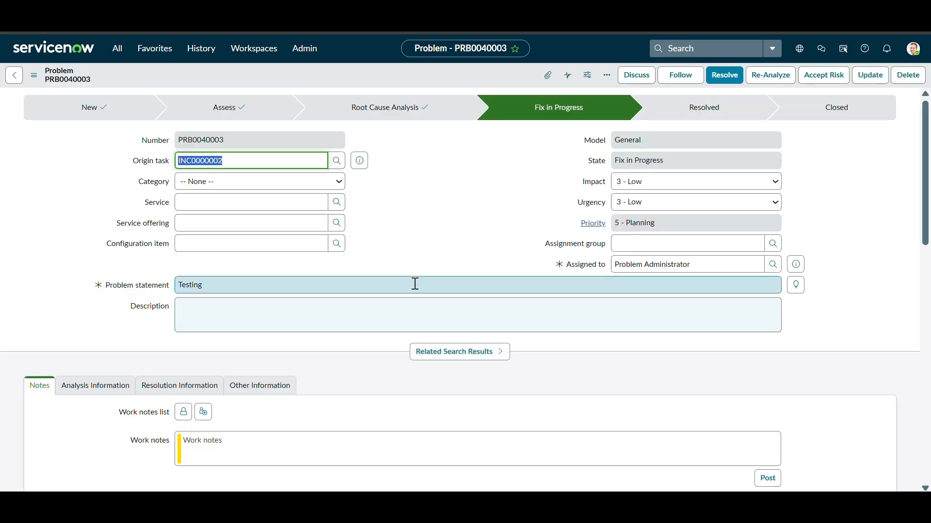
# - Review the problem's activity history and resolve the problem
pyautogui.scroll(-5, 410, 285)
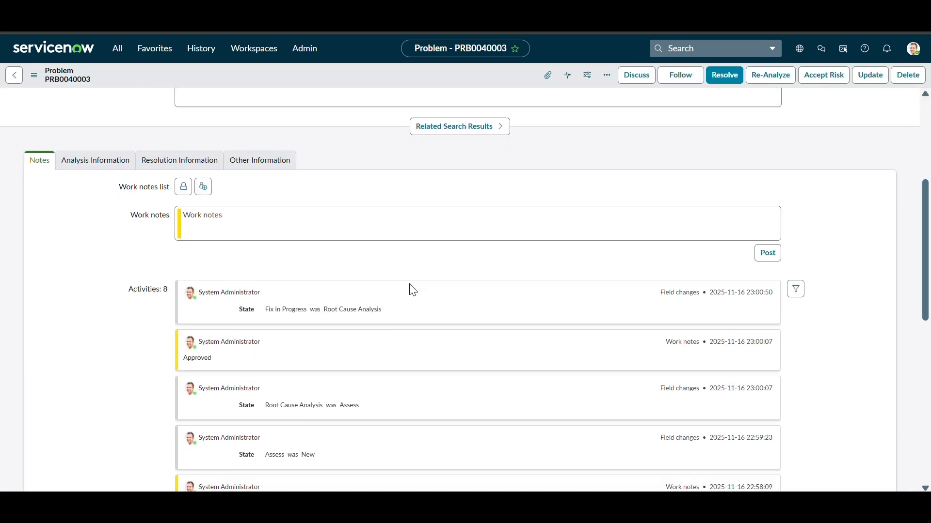
pyautogui.scroll(5, 411, 284)
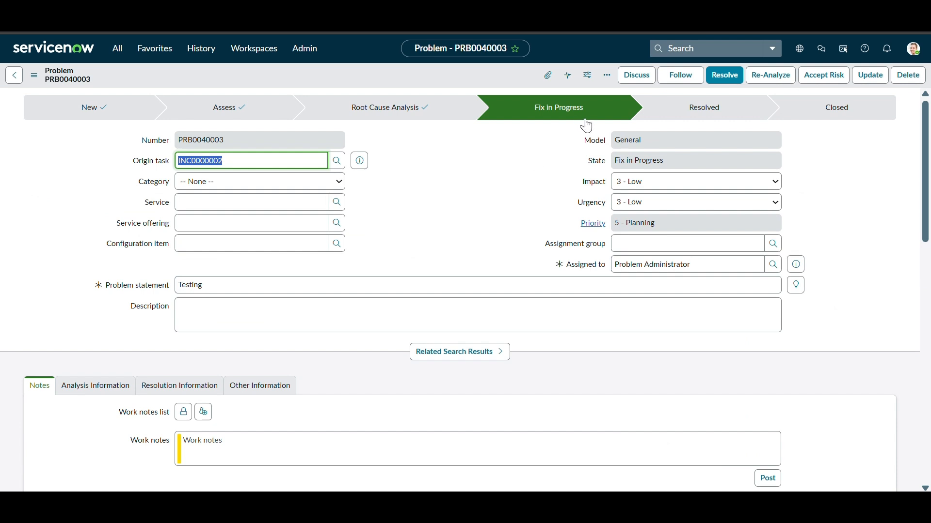
pyautogui.click(729, 79)
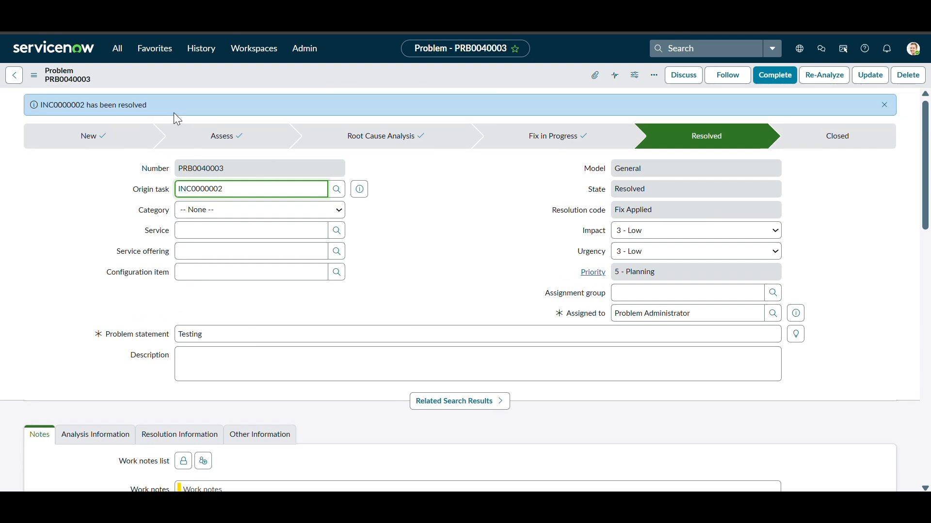
# - Preview the problem's origin incident and check its State, then close the preview
pyautogui.moveTo(174, 112); pyautogui.dragTo(117, 111)
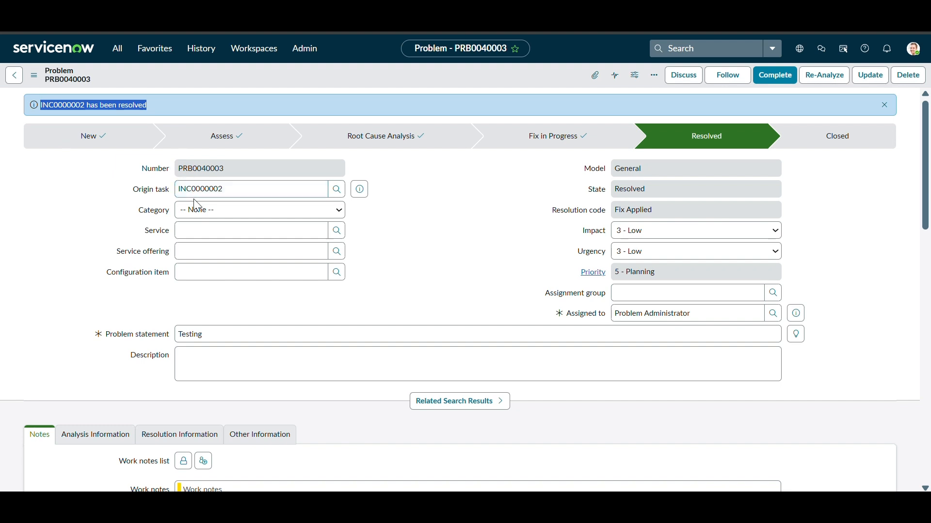
pyautogui.click(362, 190)
pyautogui.click(446, 279)
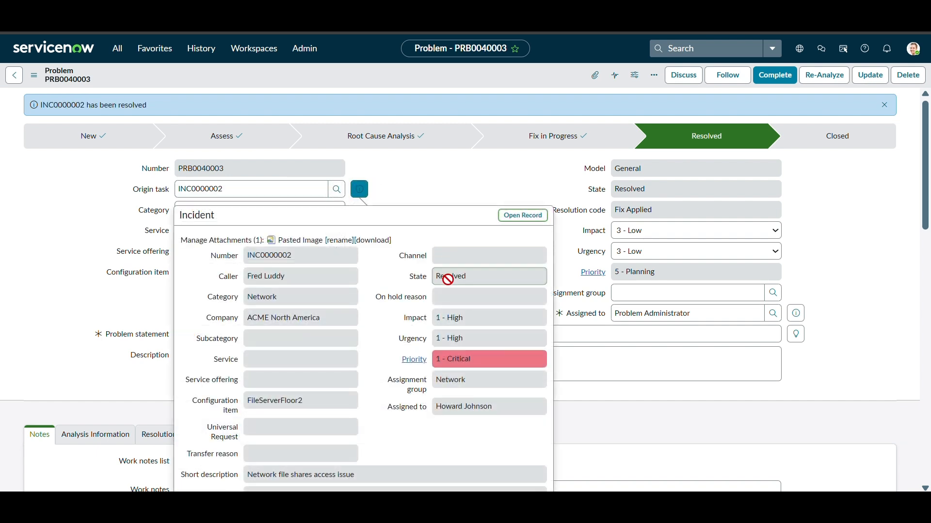
pyautogui.doubleClick(447, 279)
pyautogui.scroll(-3, 401, 353)
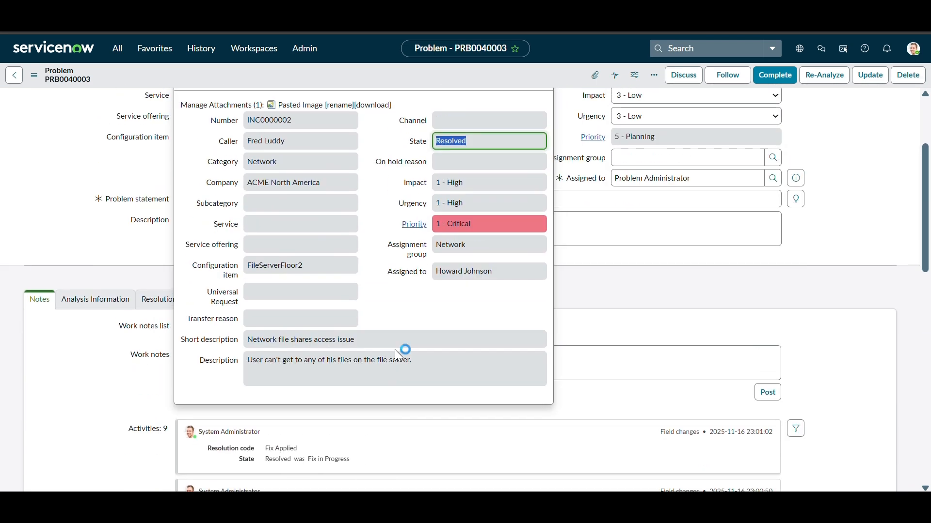
pyautogui.scroll(3, 395, 350)
pyautogui.click(422, 187)
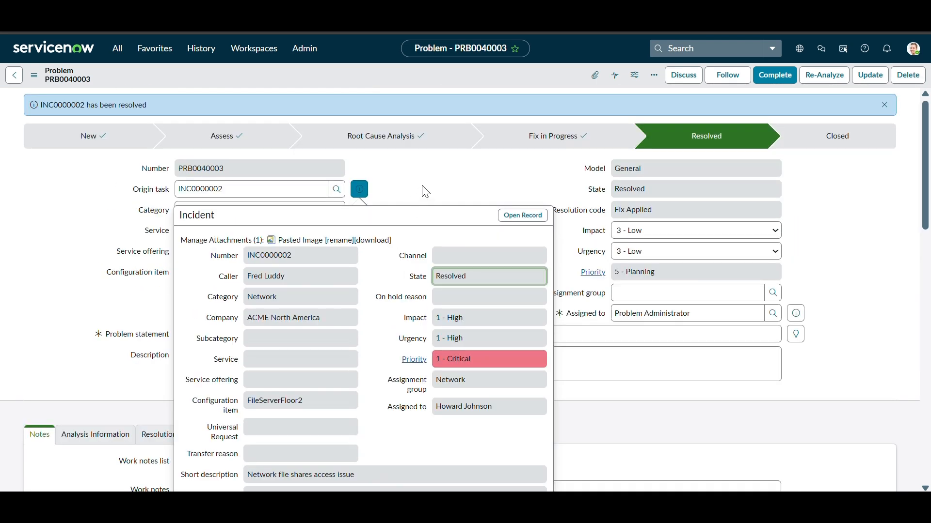
# - Open the origin incident's full record and examine the resolution code and resolution notes in its activity history
pyautogui.click(363, 190)
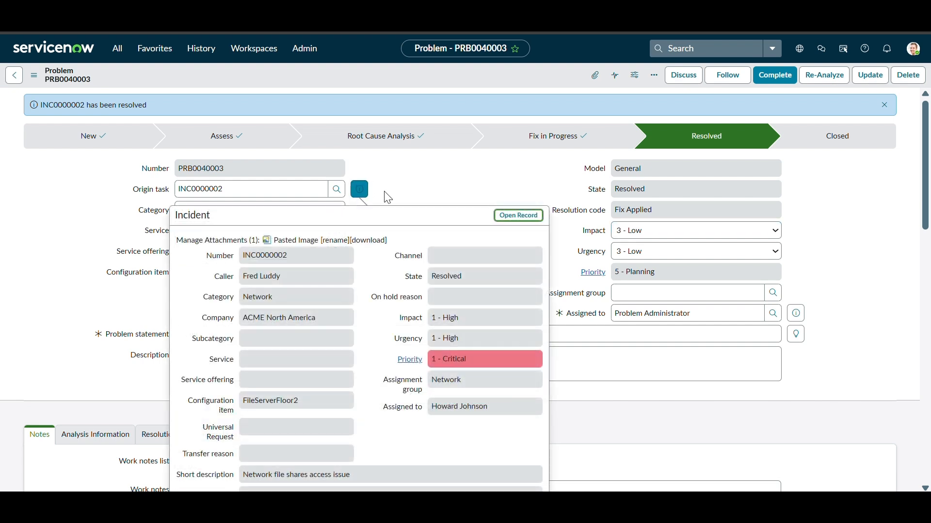
pyautogui.click(509, 219)
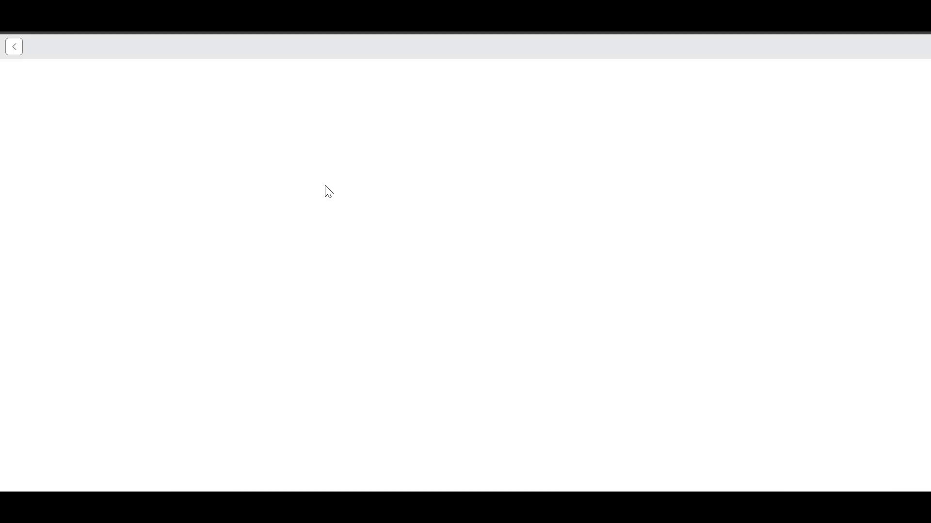
pyautogui.scroll(-3, 330, 285)
pyautogui.scroll(1, 333, 287)
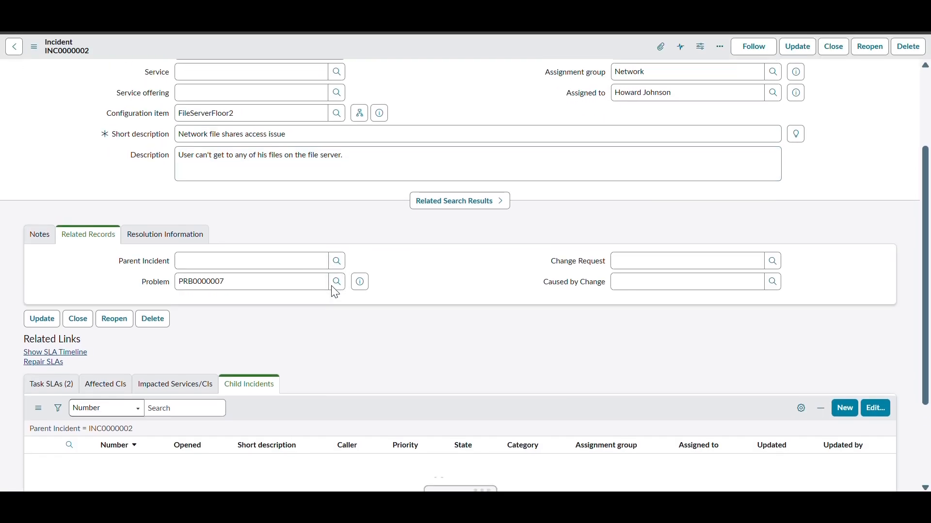
pyautogui.click(48, 252)
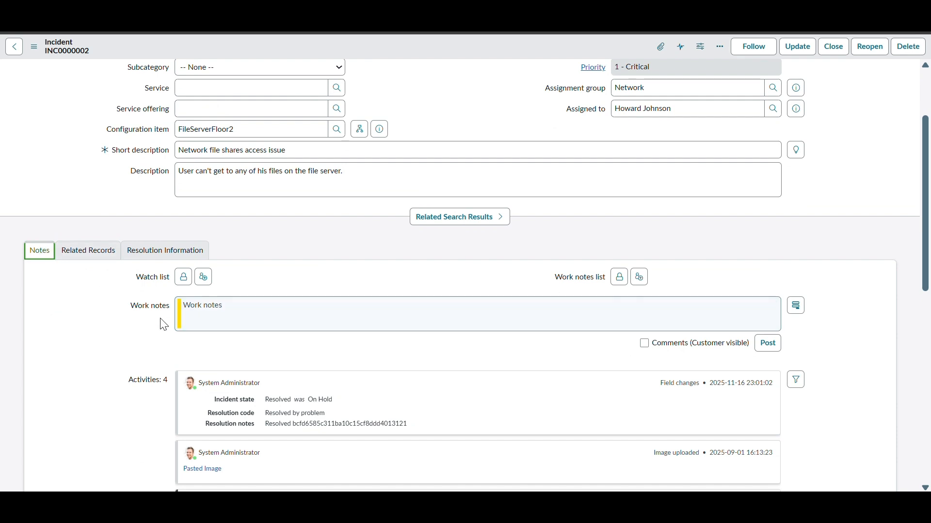
pyautogui.scroll(-3, 164, 327)
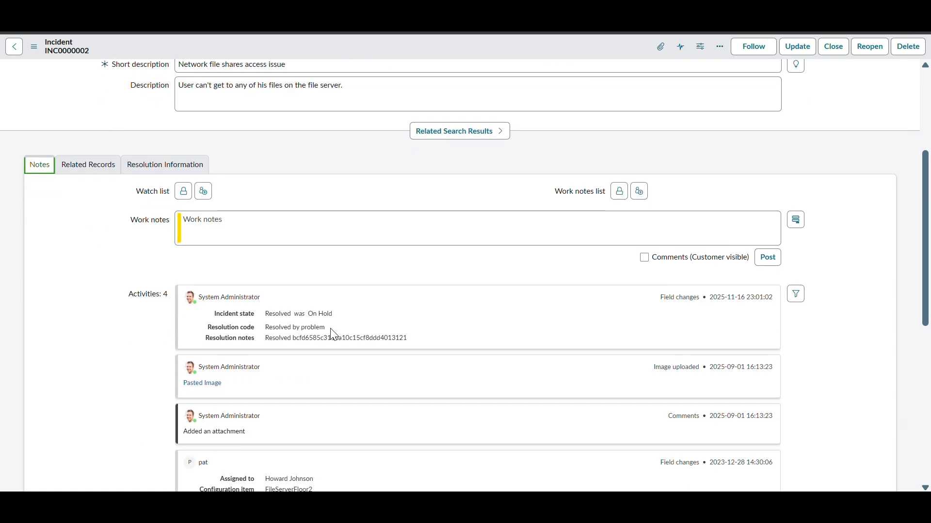
pyautogui.moveTo(326, 330); pyautogui.dragTo(271, 332)
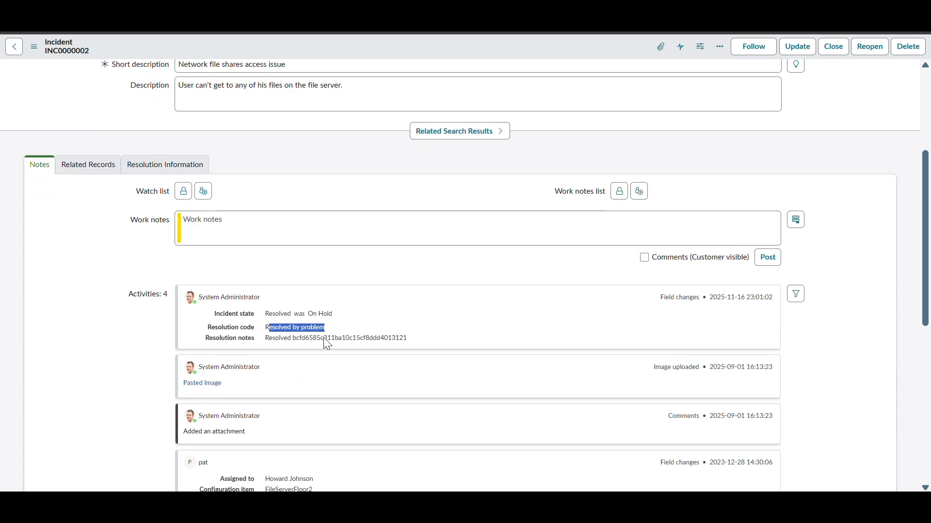
pyautogui.doubleClick(369, 340)
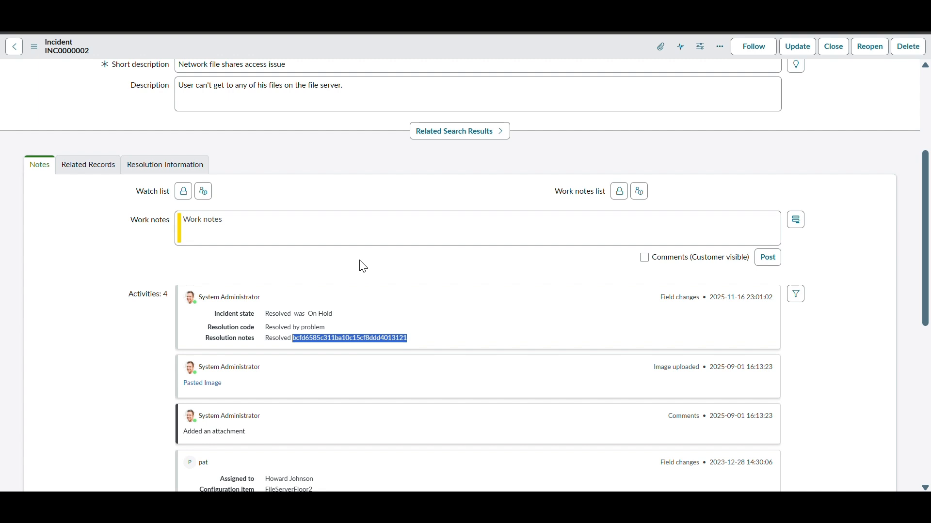
# - Return to the latest Workflow of Problem execution, refresh its details, and examine the runtime values of the step 6 incident update
pyautogui.scroll(2, 335, 155)
pyautogui.click(338, 22)
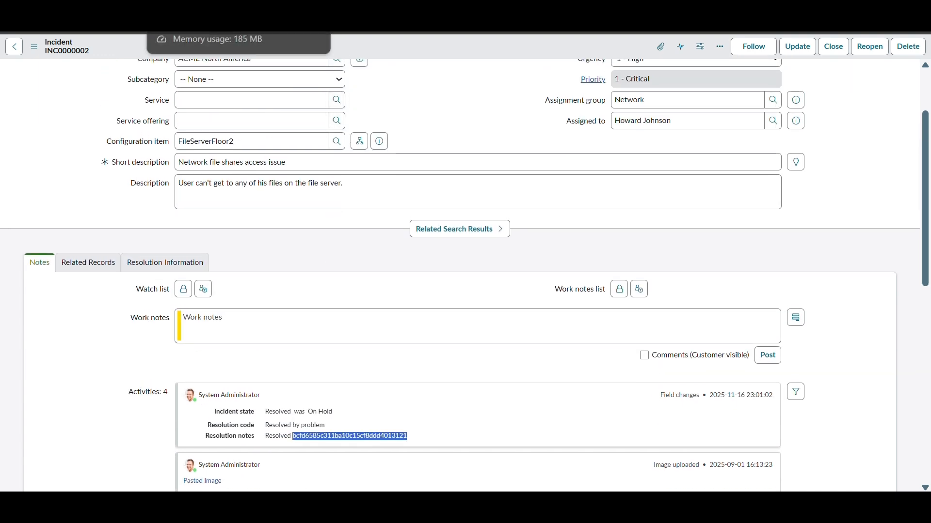
pyautogui.click(204, 22)
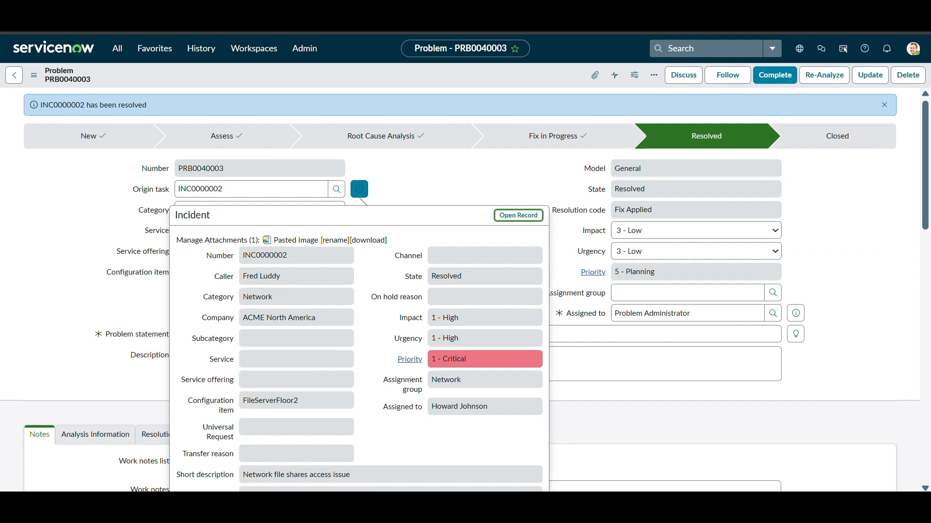
pyautogui.click(380, 167)
pyautogui.click(335, 22)
pyautogui.scroll(-1, 307, 297)
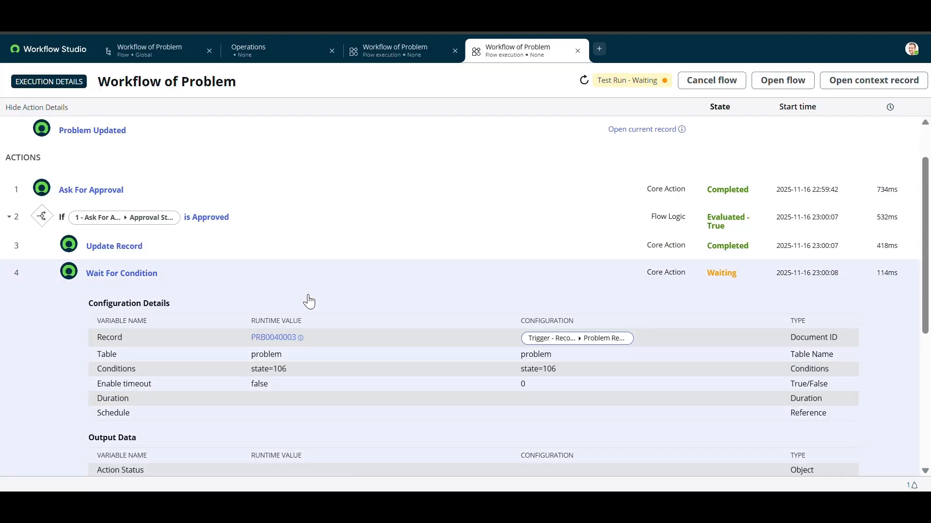
pyautogui.scroll(-2, 307, 299)
pyautogui.click(202, 213)
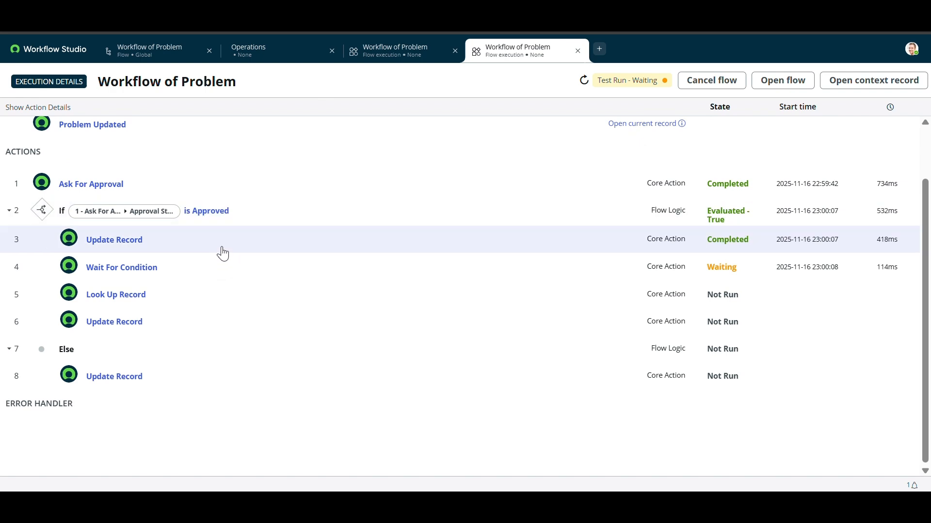
pyautogui.click(584, 80)
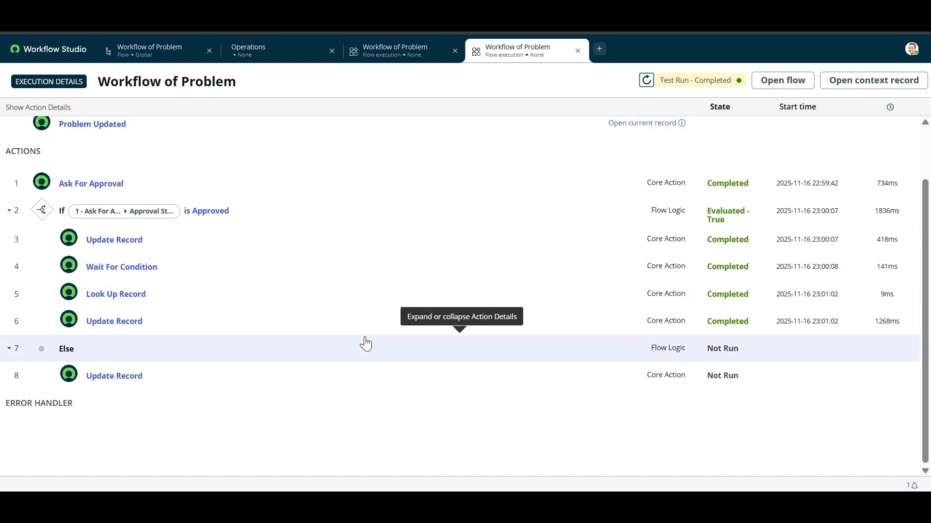
pyautogui.click(216, 320)
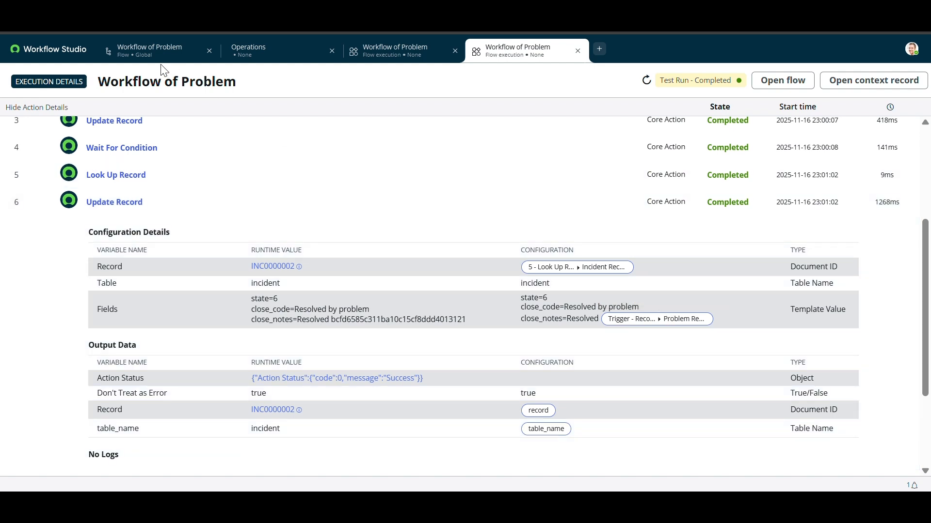
# - Return to the Workflow of Problem flow definition and close the test dialog
pyautogui.click(131, 53)
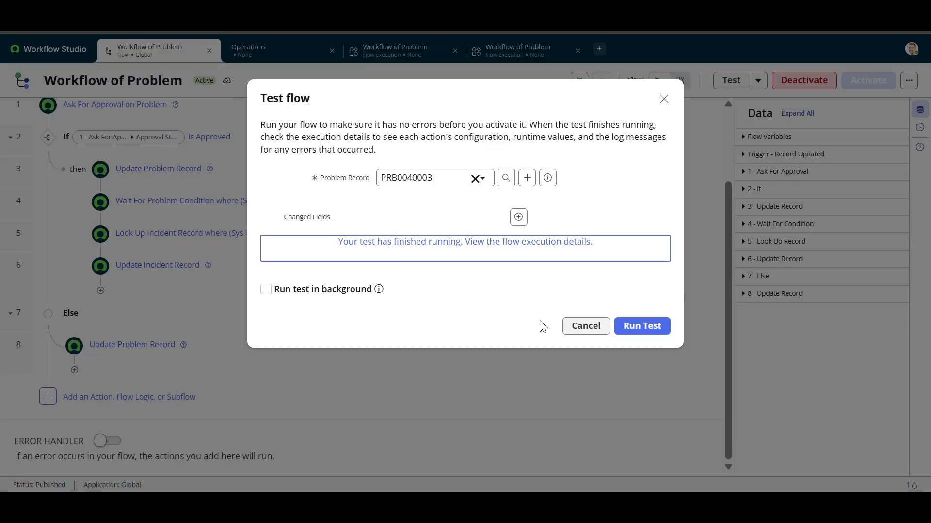
pyautogui.click(585, 326)
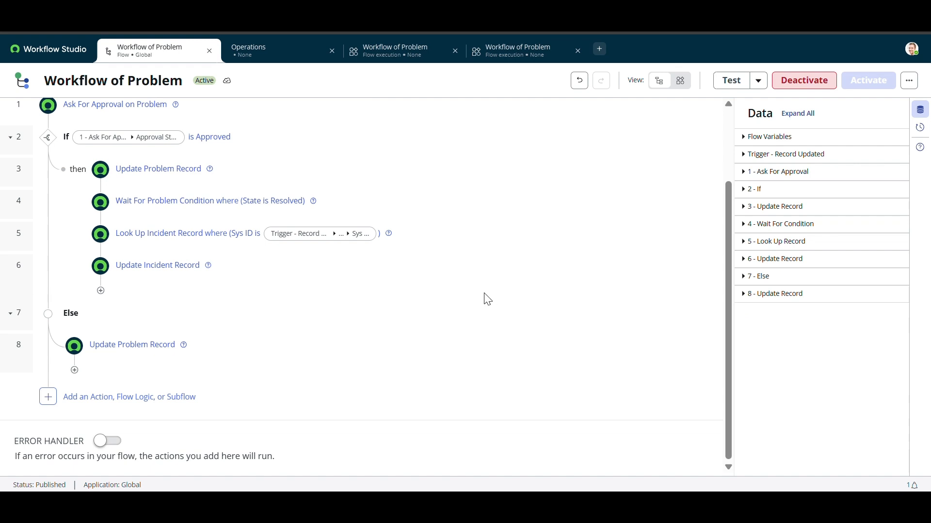
pyautogui.scroll(1, 487, 299)
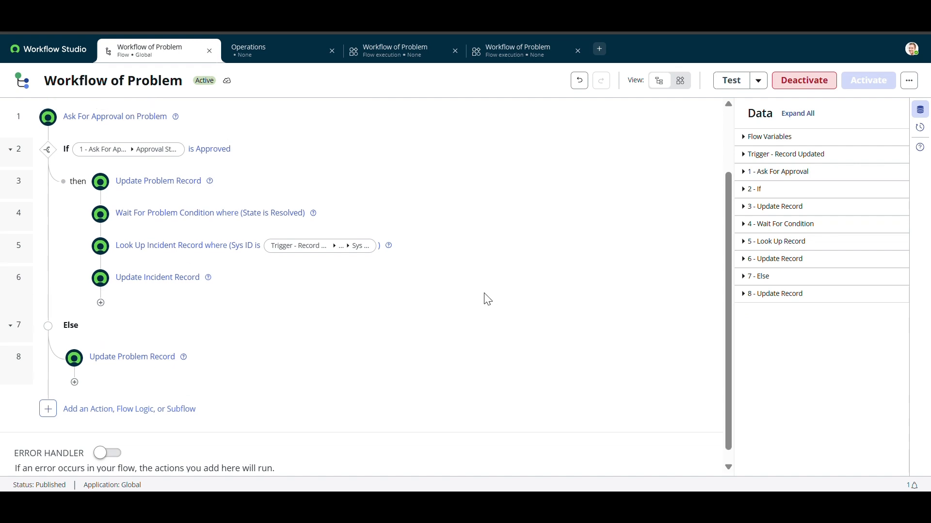
pyautogui.scroll(2, 486, 299)
pyautogui.scroll(-1, 498, 293)
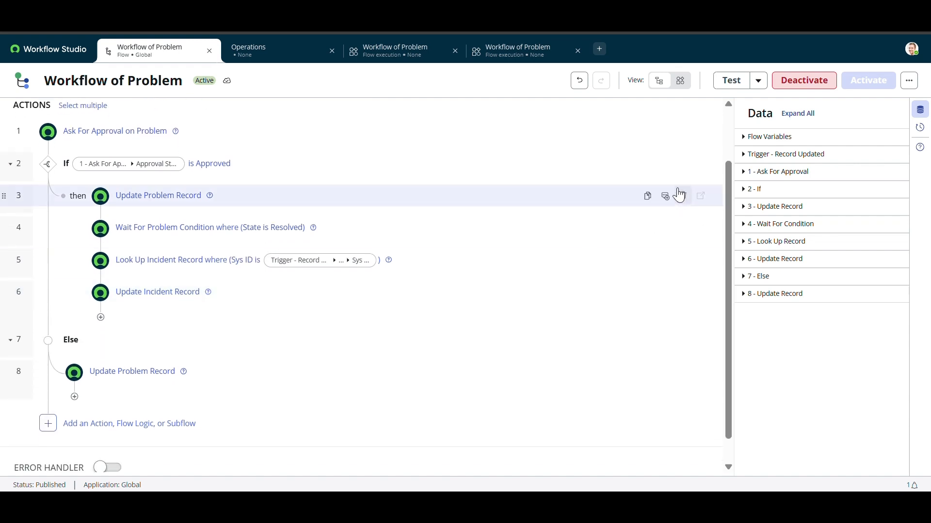
# - In the Update Incident Record action, change the resolution notes' data pill to the trigger problem record's Number and save the action
pyautogui.click(148, 297)
pyautogui.scroll(-3, 291, 339)
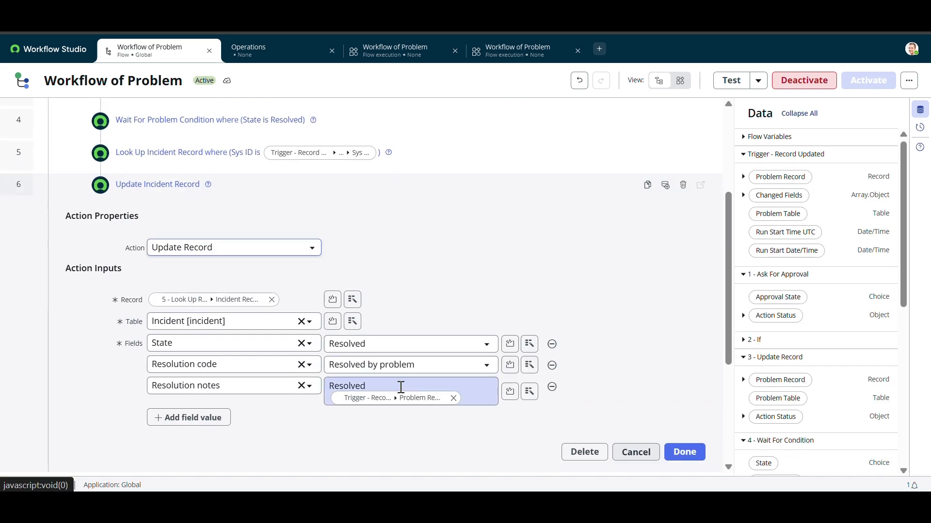
pyautogui.click(423, 404)
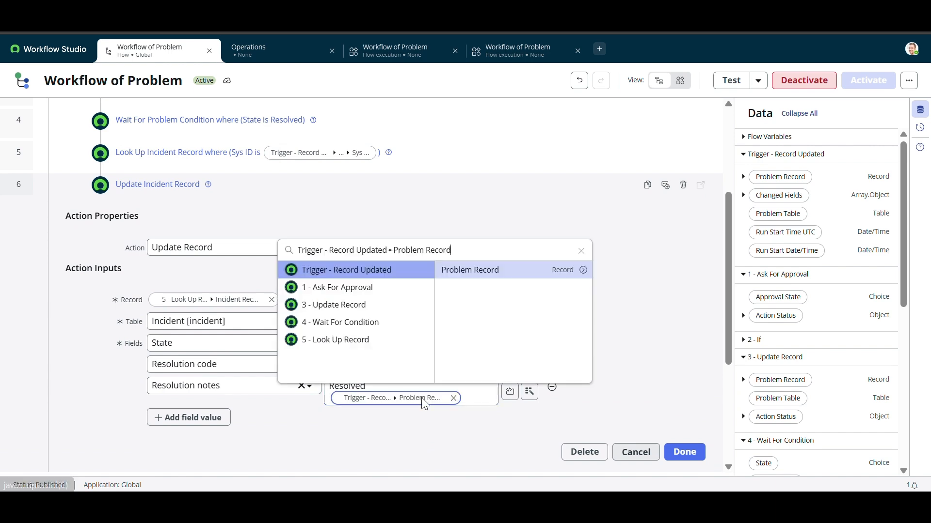
pyautogui.click(583, 270)
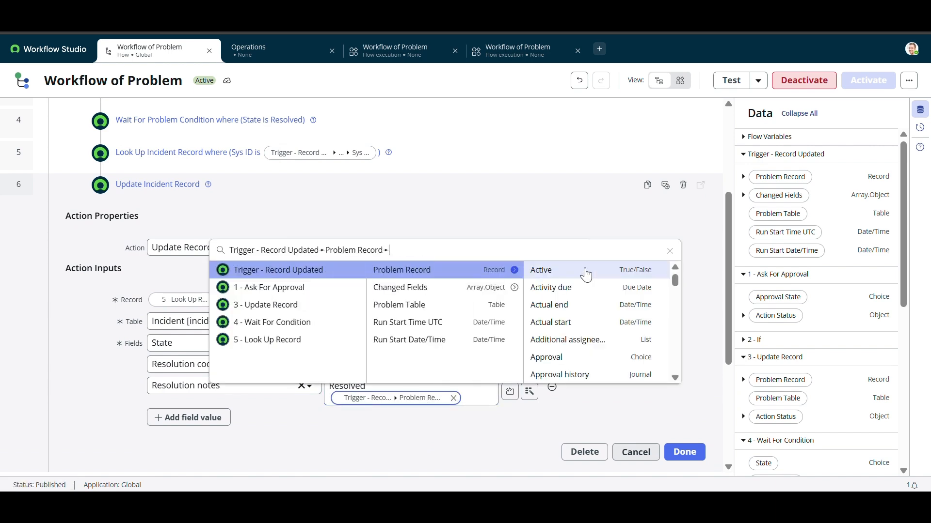
pyautogui.write('num')
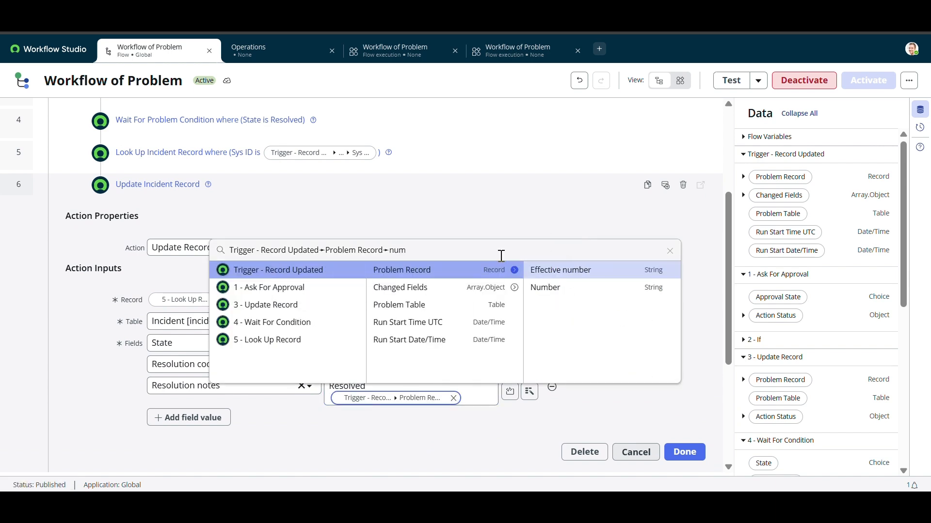
pyautogui.click(544, 289)
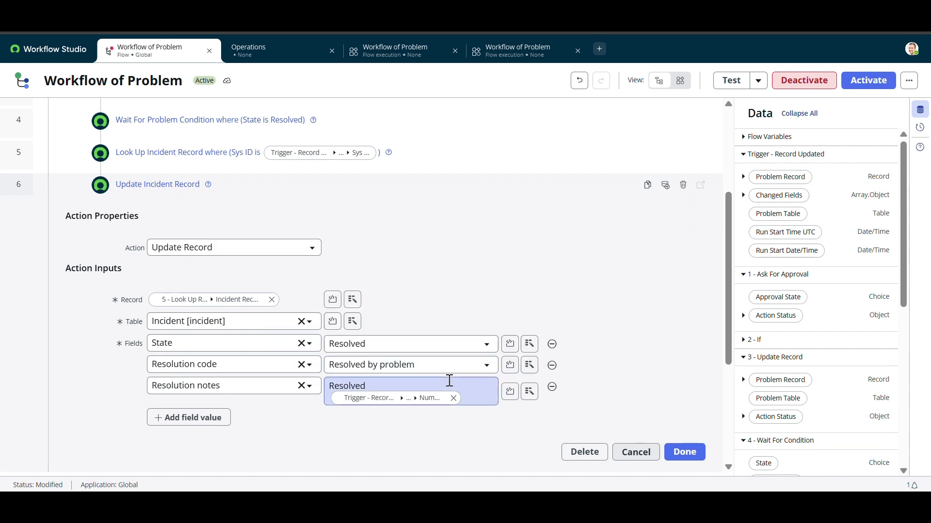
pyautogui.click(684, 453)
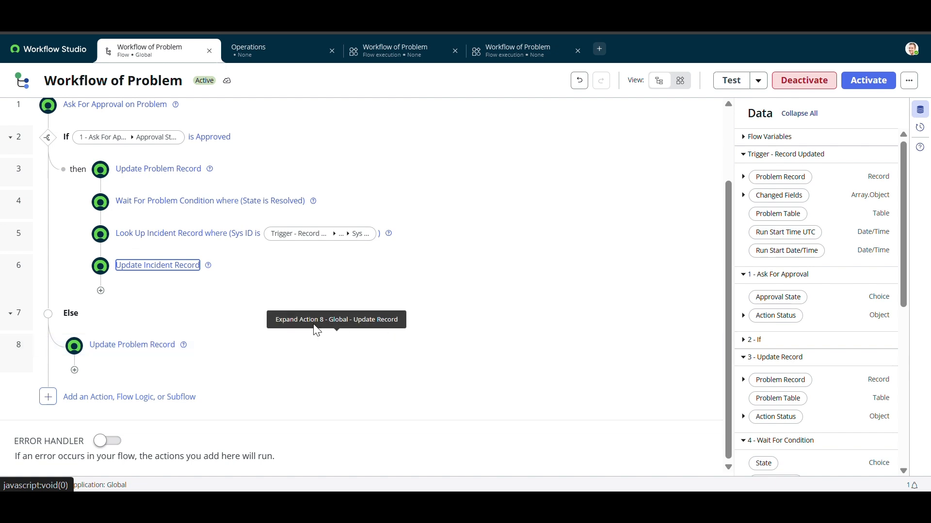
# - Add a Send Email action after Update Incident Record, with step 6's Incident Record as its target record
pyautogui.click(101, 292)
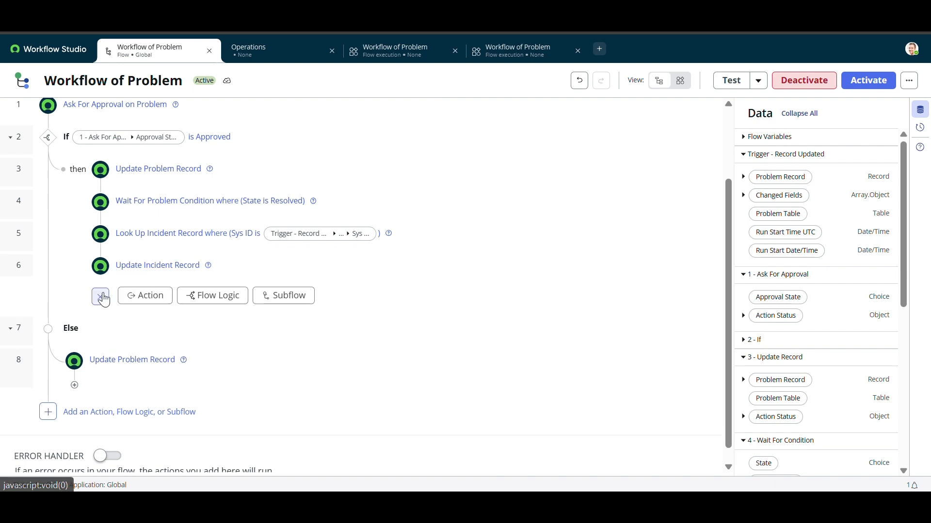
pyautogui.click(141, 305)
pyautogui.write('send')
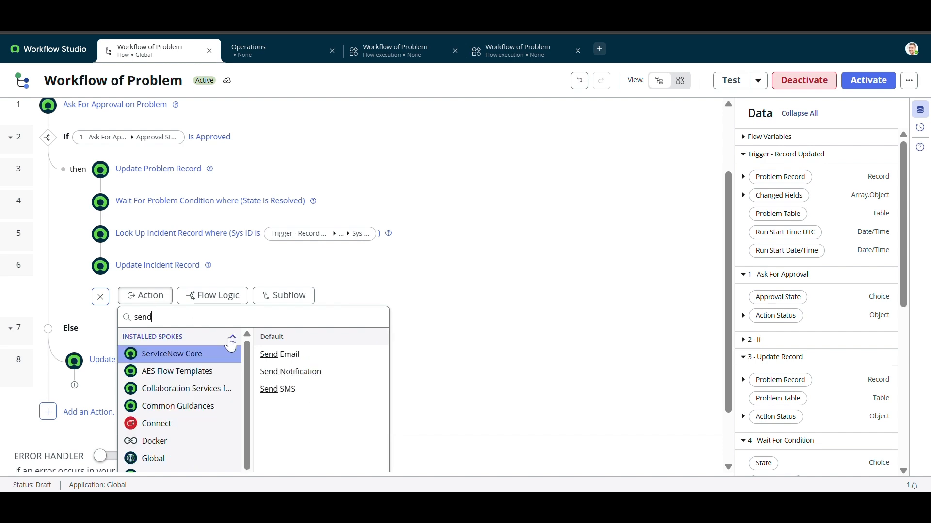
pyautogui.click(295, 359)
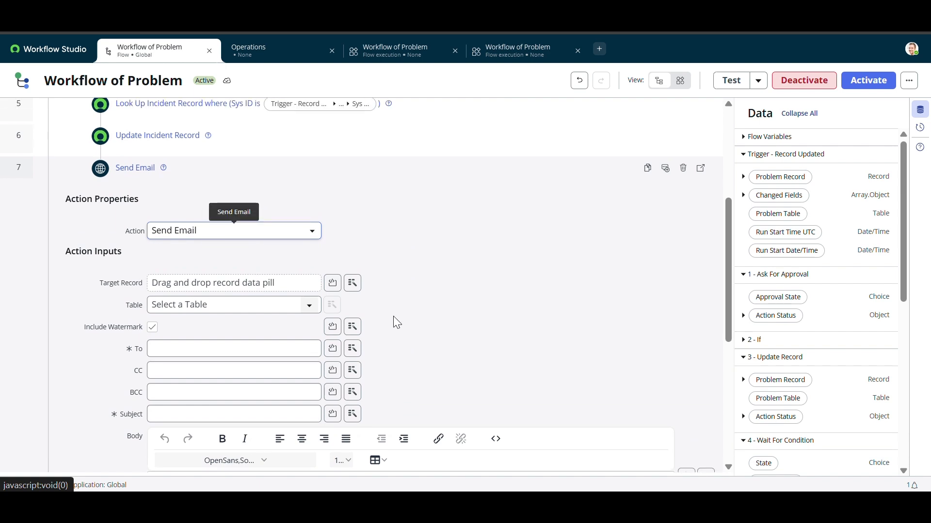
pyautogui.click(354, 274)
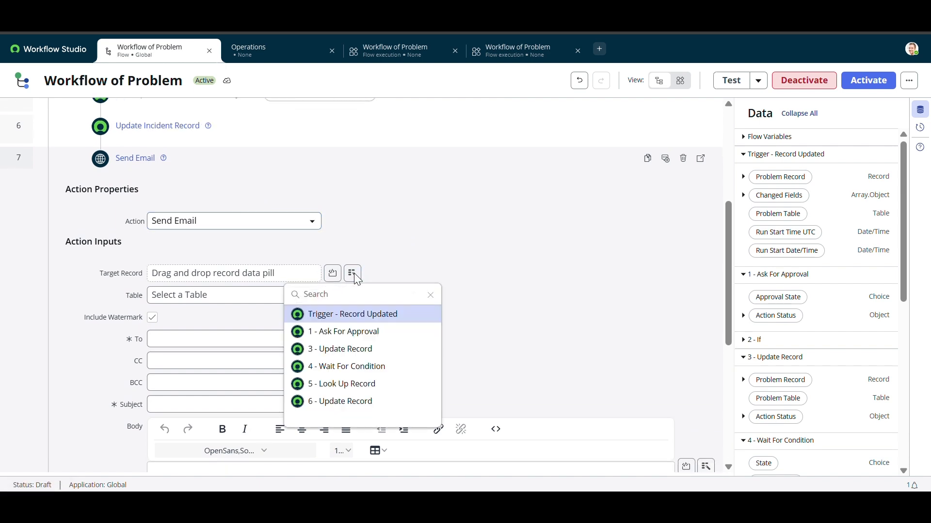
pyautogui.click(348, 402)
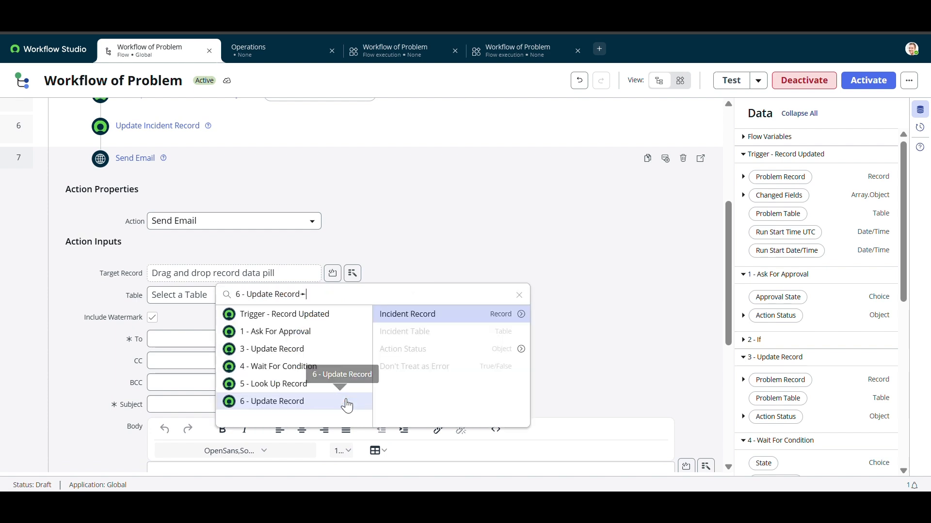
pyautogui.click(453, 322)
pyautogui.scroll(-2, 485, 330)
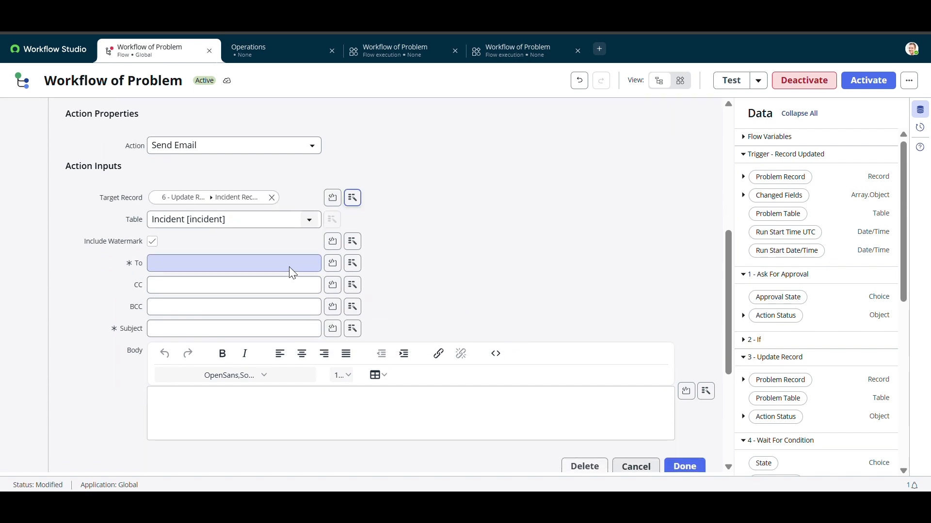
# - Set the email's To recipient to the Caller of step 6's Incident Record
pyautogui.click(352, 263)
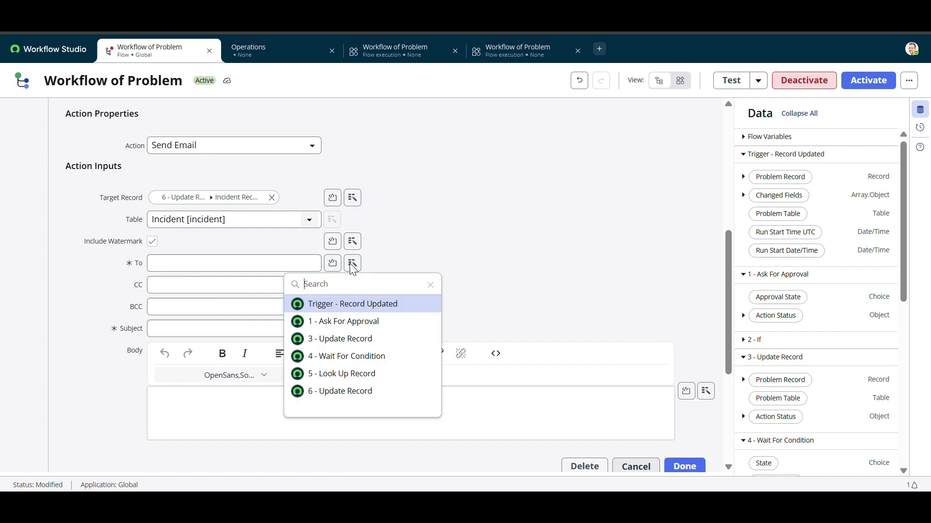
pyautogui.click(349, 392)
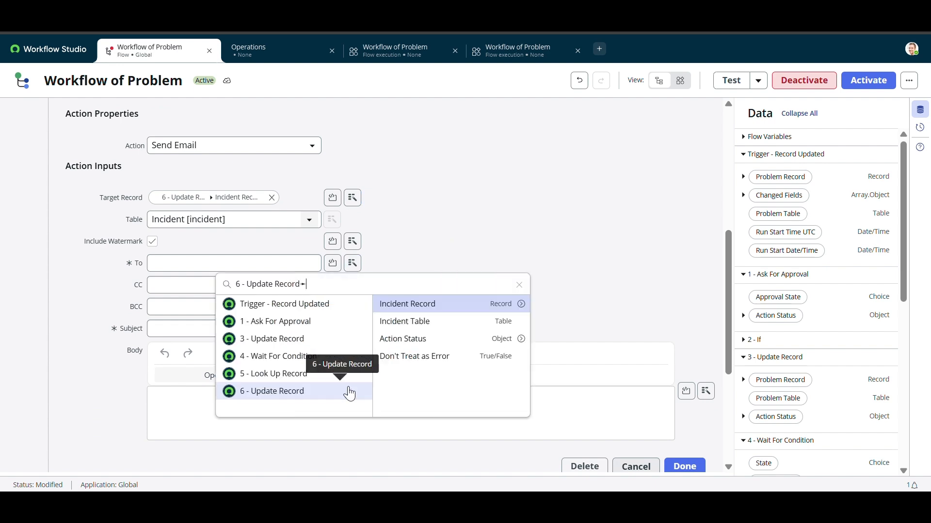
pyautogui.click(521, 304)
pyautogui.write('cal')
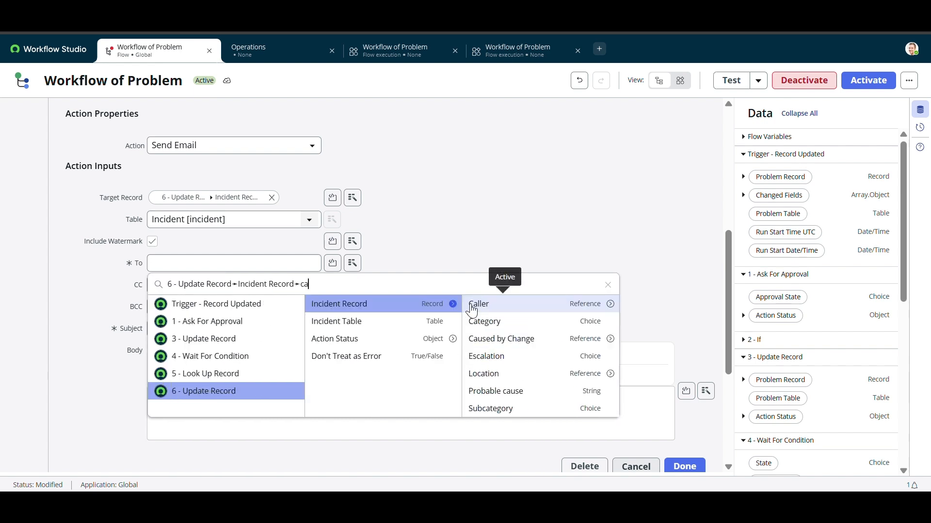
pyautogui.write('l')
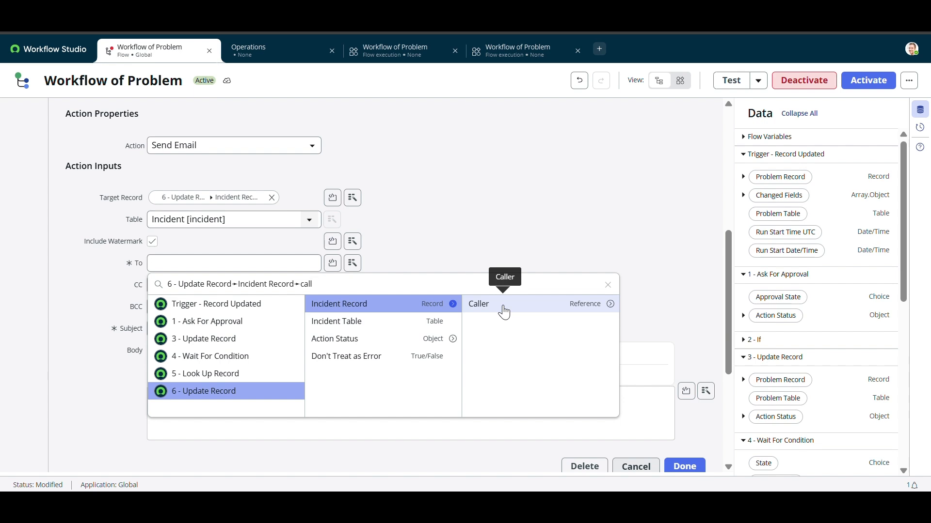
pyautogui.click(533, 309)
# - Enter the email subject as "Resolve" followed by the Number of the trigger's Problem Record
pyautogui.scroll(-1, 484, 304)
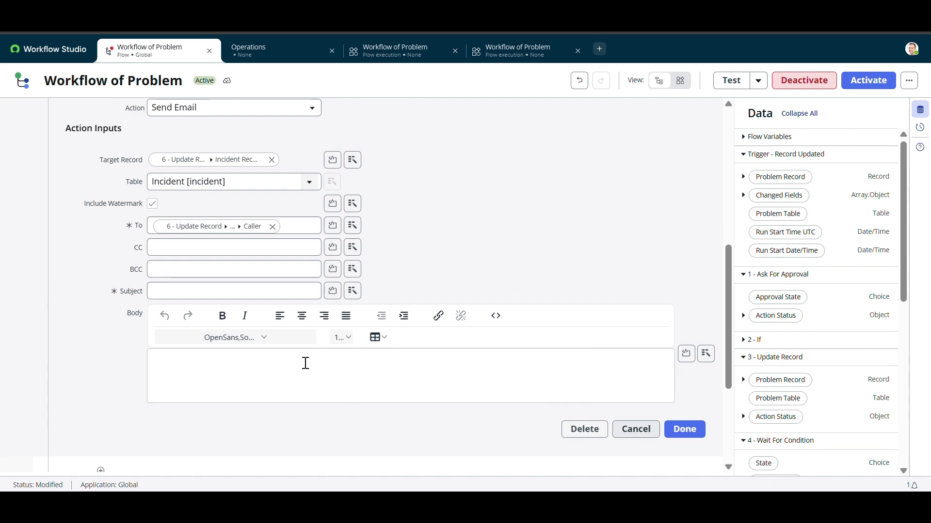
pyautogui.click(251, 291)
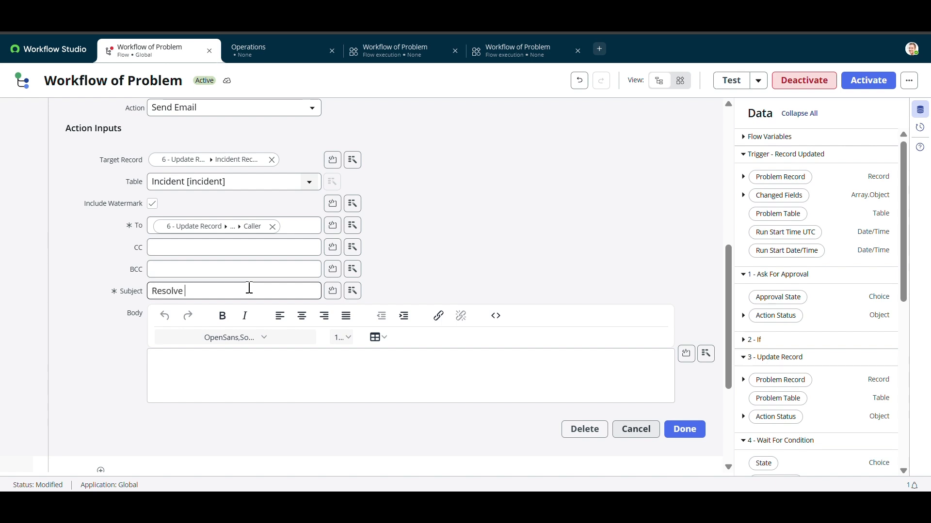
pyautogui.click(353, 291)
pyautogui.click(356, 335)
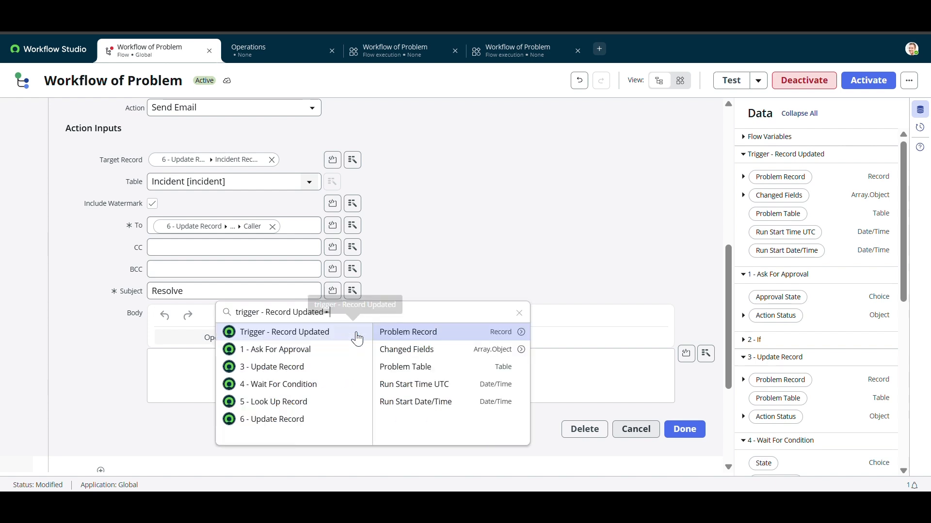
pyautogui.click(409, 333)
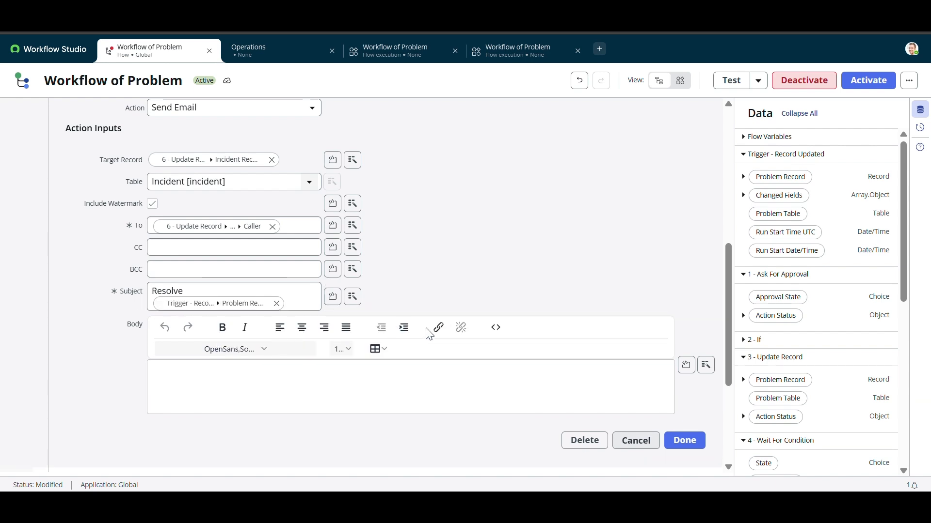
pyautogui.click(245, 304)
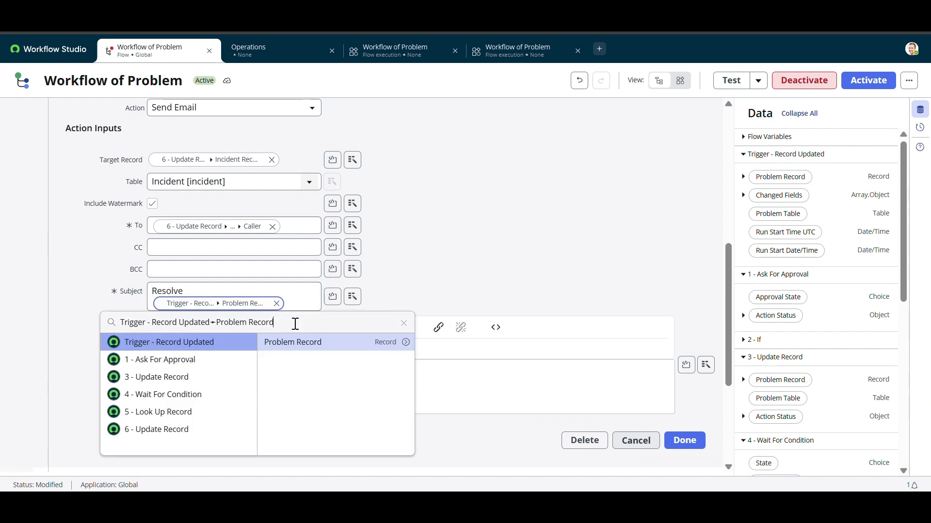
pyautogui.click(406, 342)
pyautogui.write('num')
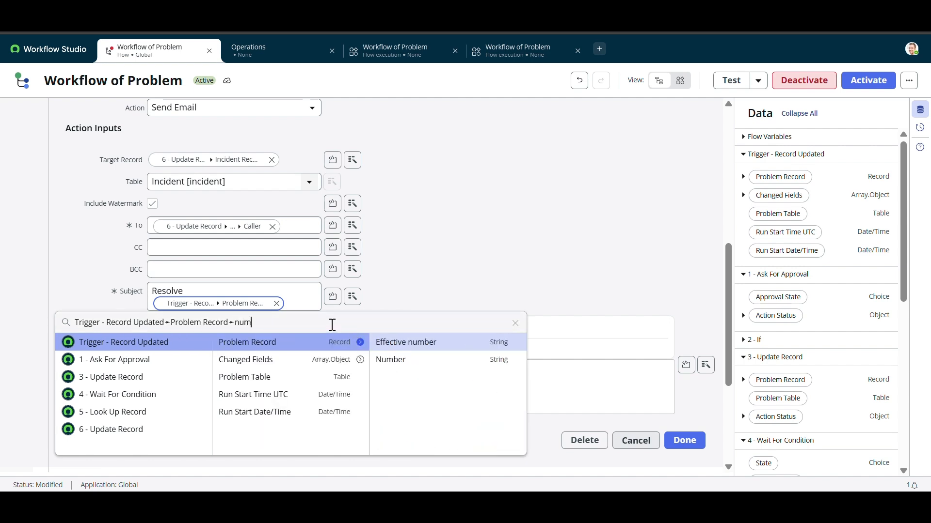
pyautogui.click(403, 362)
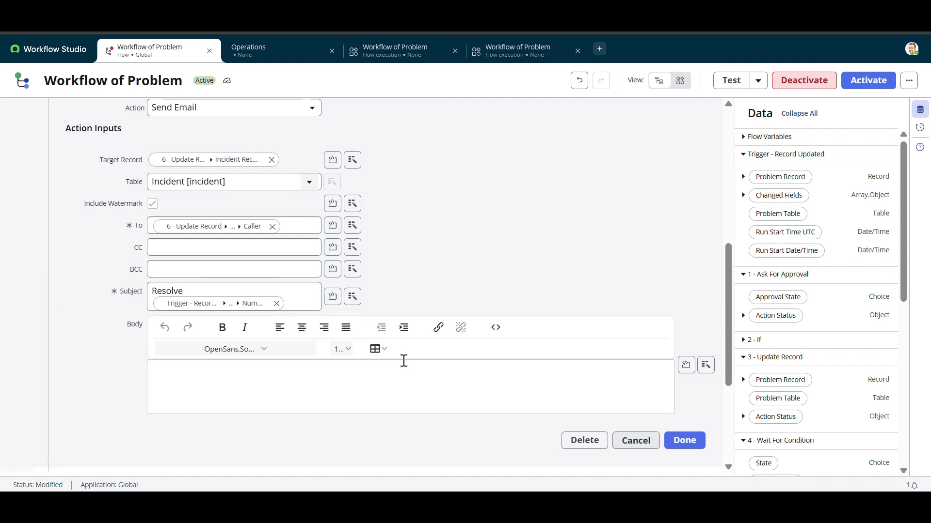
# - Reword the email subject to read "Problem", the trigger problem's Number, and "is Resolved. Incident"
pyautogui.click(299, 301)
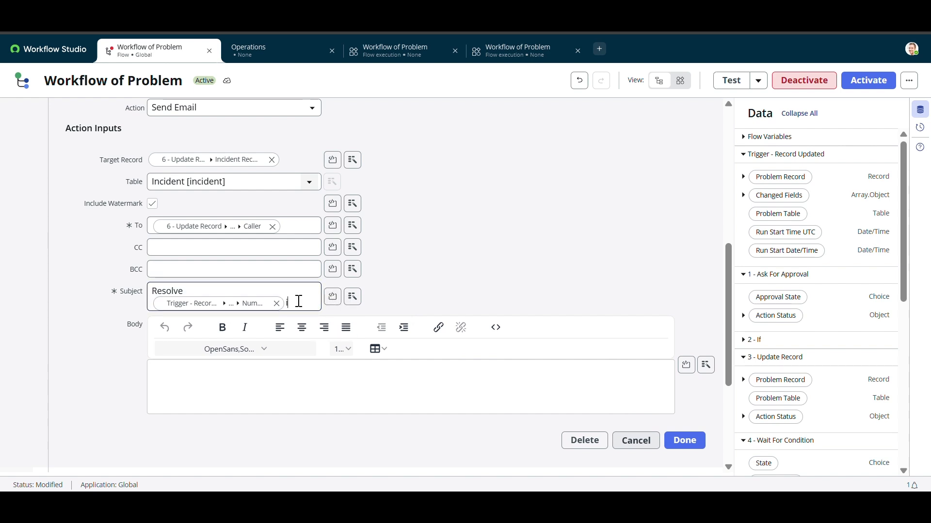
pyautogui.doubleClick(173, 289)
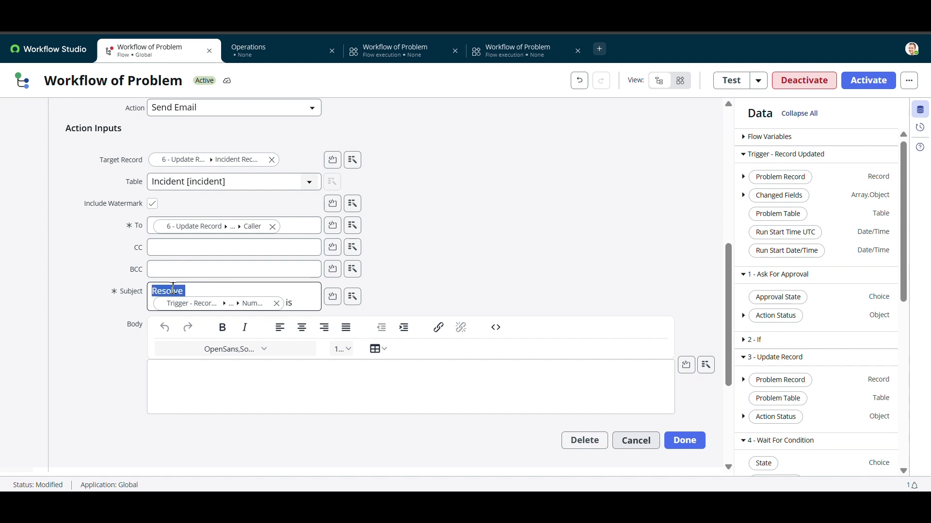
pyautogui.press('BackSpace')
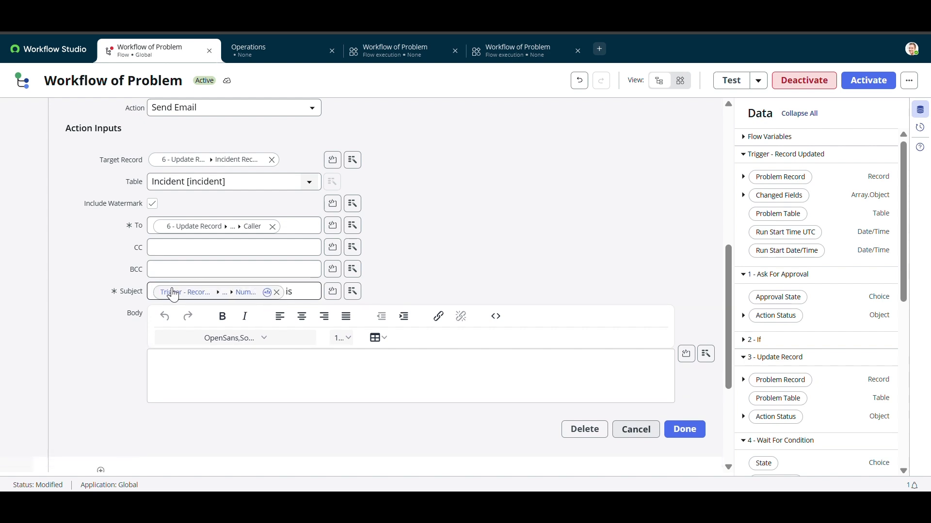
pyautogui.write('Proble')
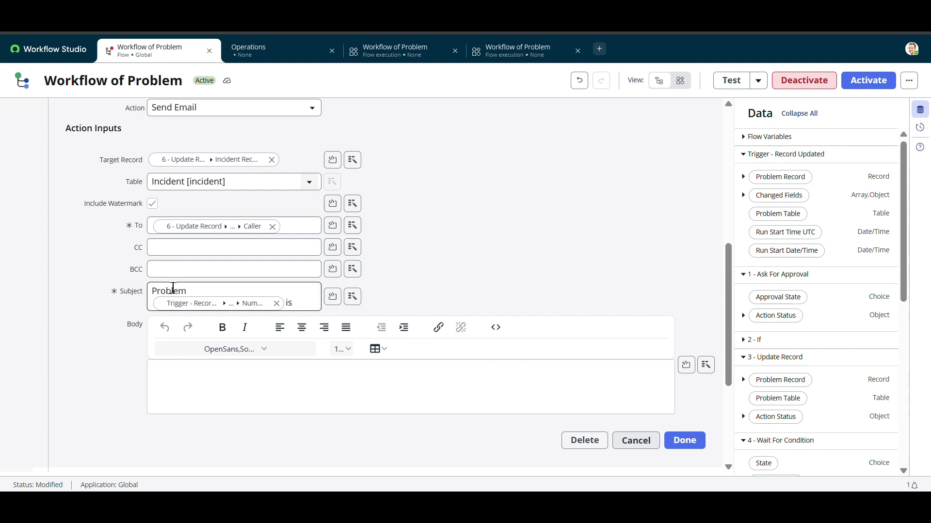
pyautogui.write('m')
pyautogui.write('lved. Incident')
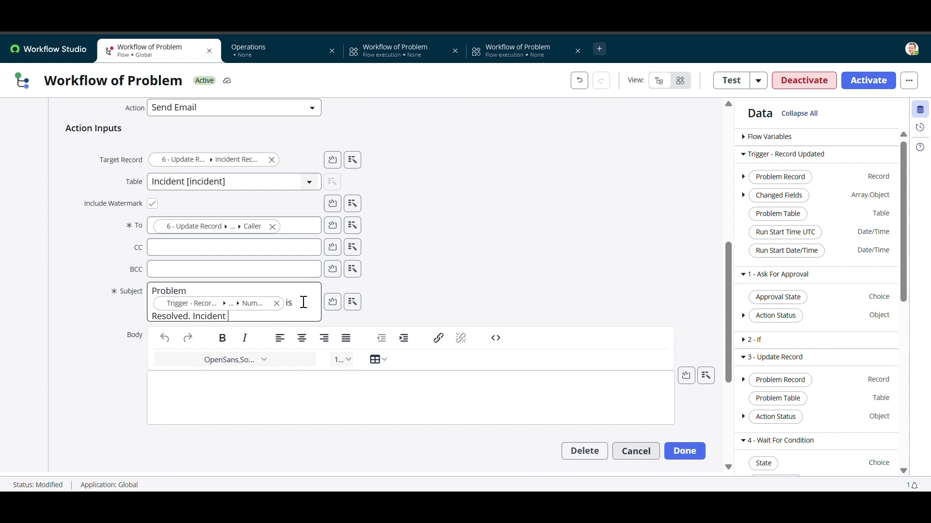
# - Append the Number of step 6's Incident Record to the end of the email subject
pyautogui.click(352, 302)
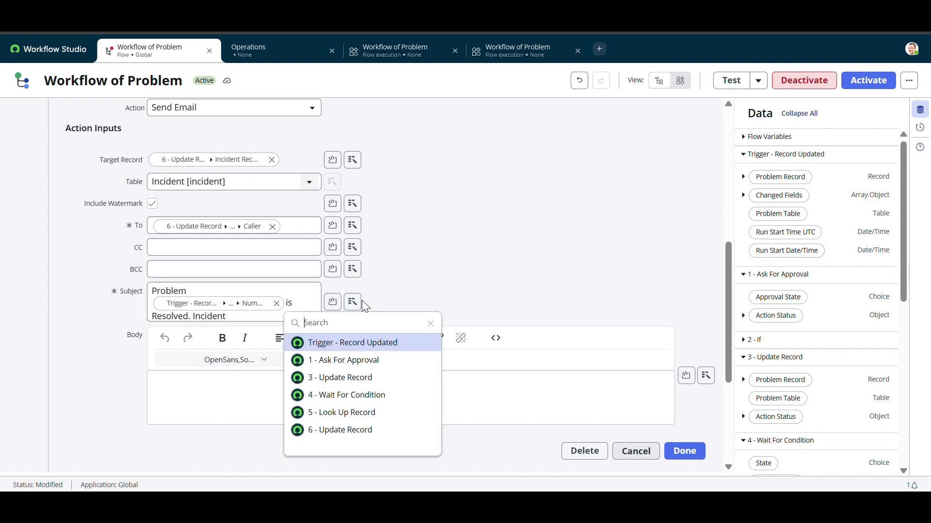
pyautogui.click(354, 431)
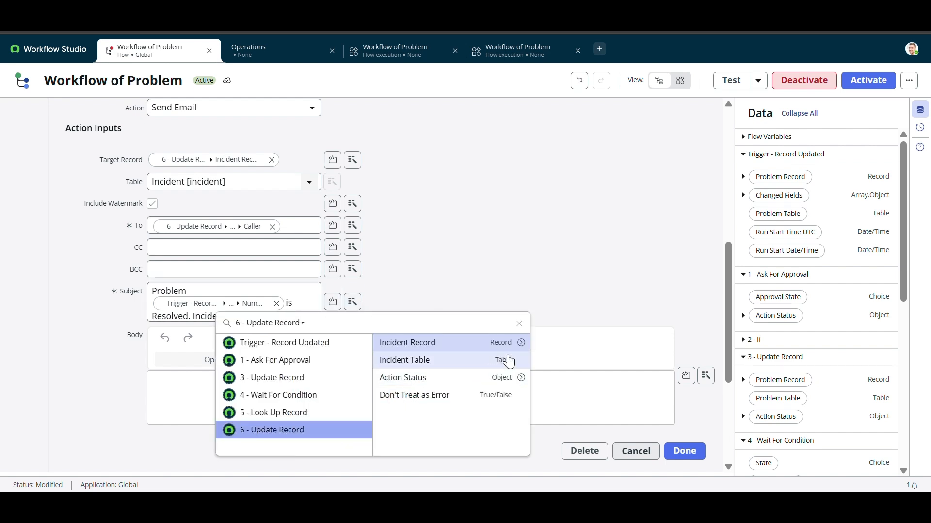
pyautogui.click(521, 343)
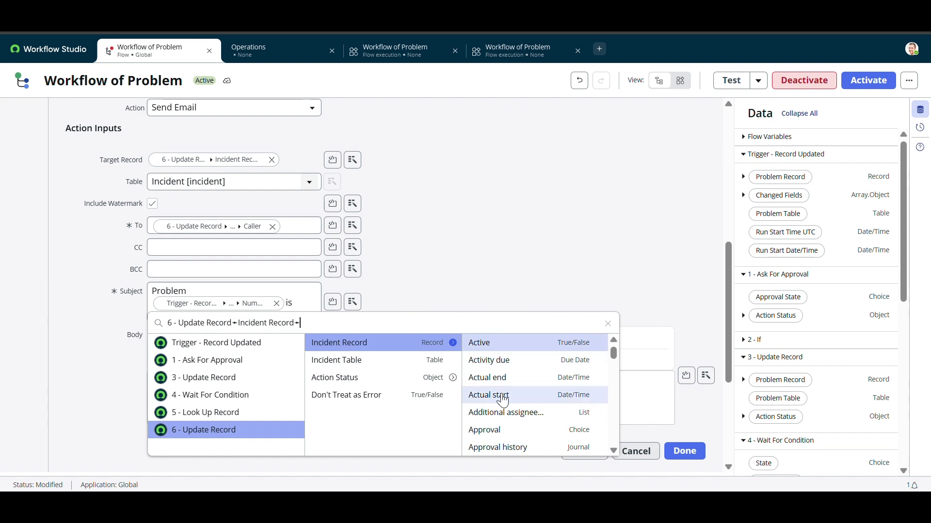
pyautogui.scroll(-3, 501, 394)
pyautogui.click(358, 328)
pyautogui.write('nu')
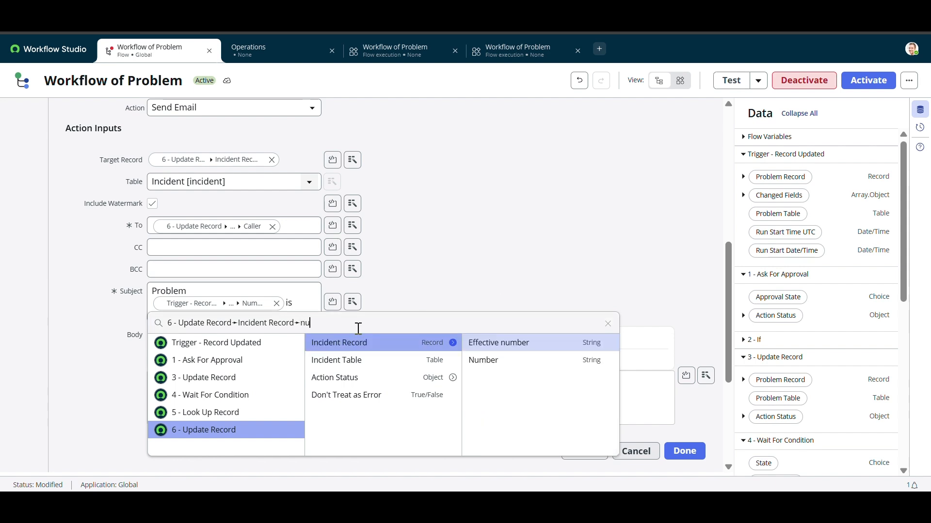
pyautogui.write('m')
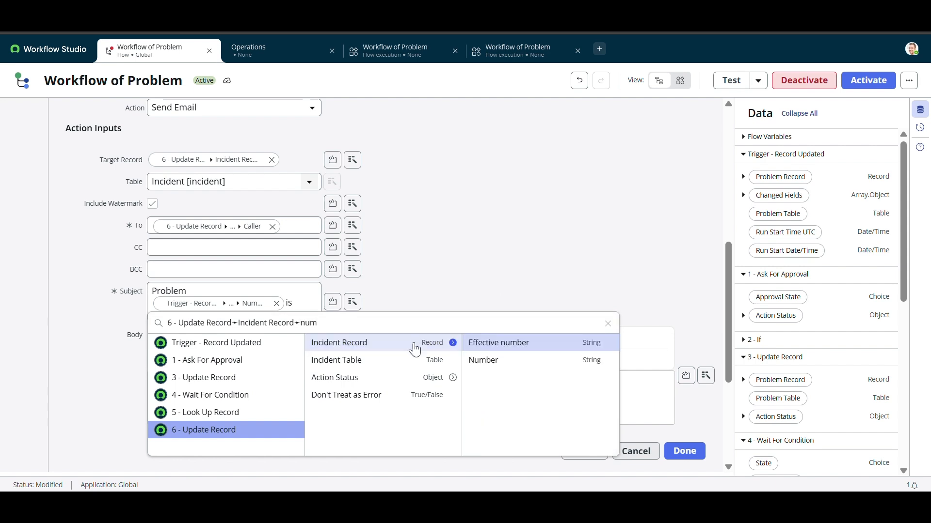
pyautogui.click(480, 361)
# - Start the email body with the greeting "Hi" followed by the Caller of step 6's Incident Record
pyautogui.scroll(-1, 383, 382)
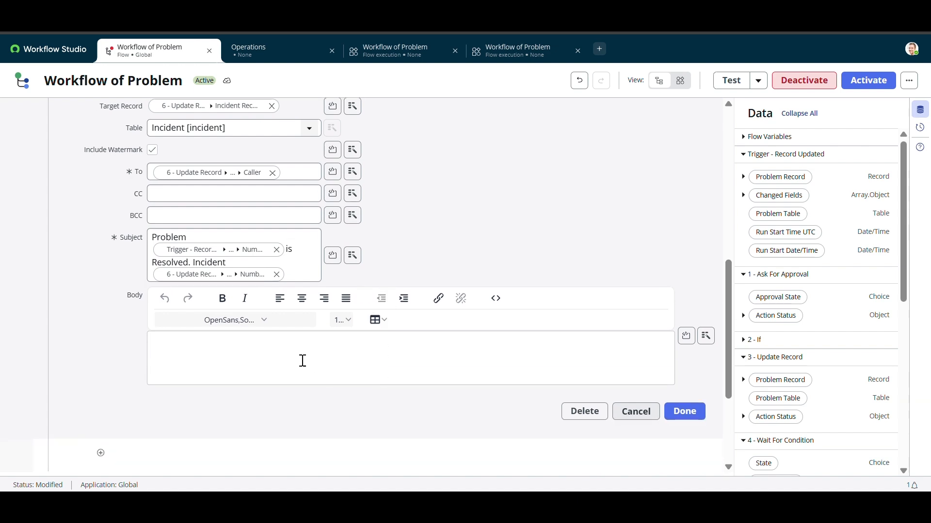
pyautogui.click(254, 347)
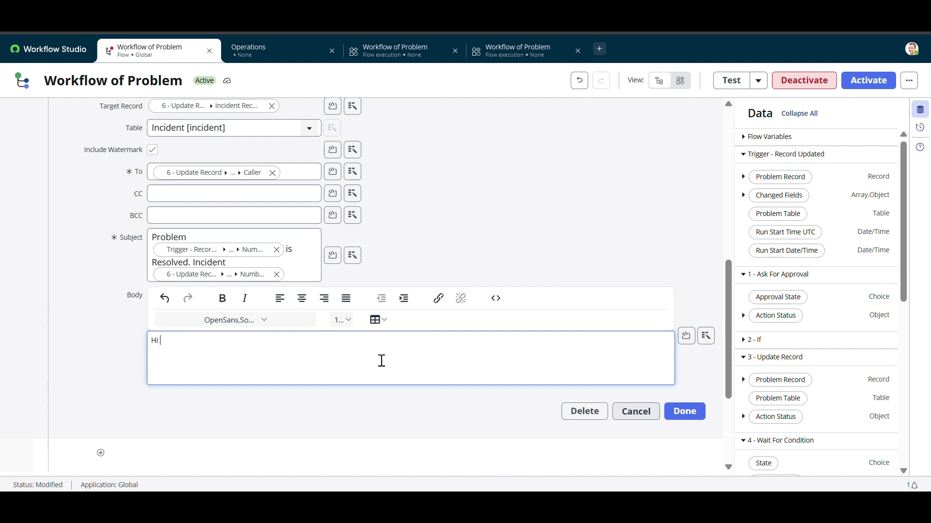
pyautogui.click(705, 336)
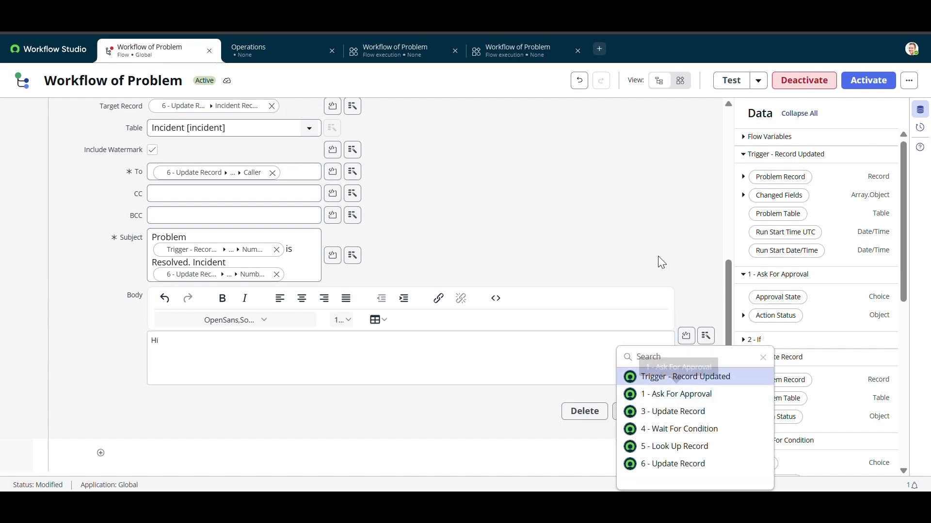
pyautogui.click(670, 466)
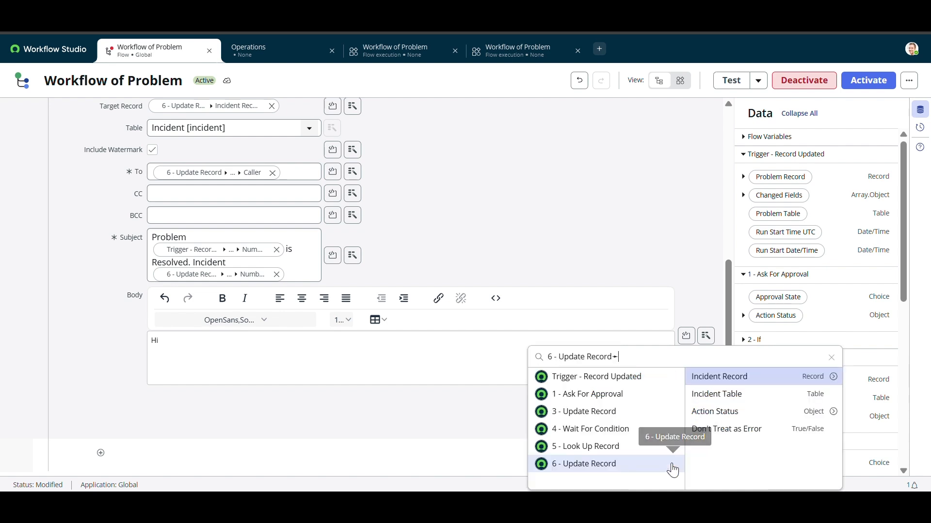
pyautogui.click(832, 378)
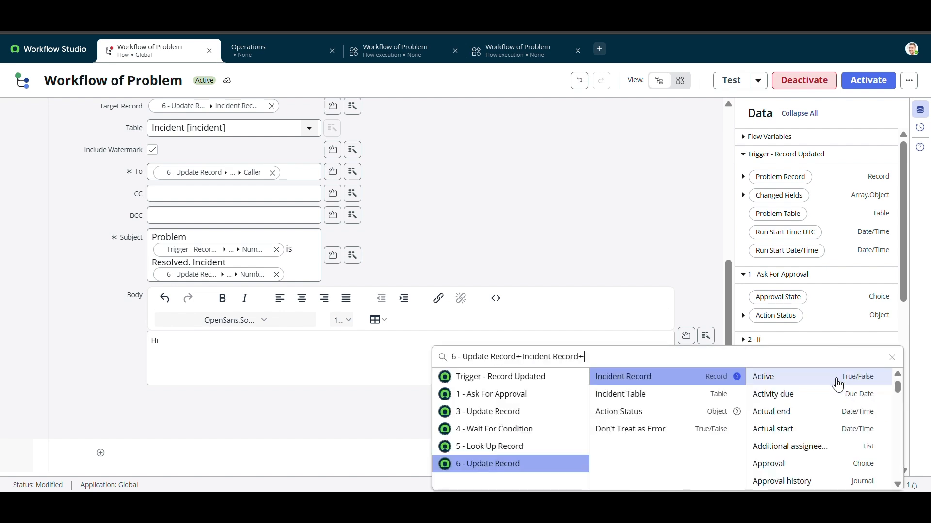
pyautogui.write('call')
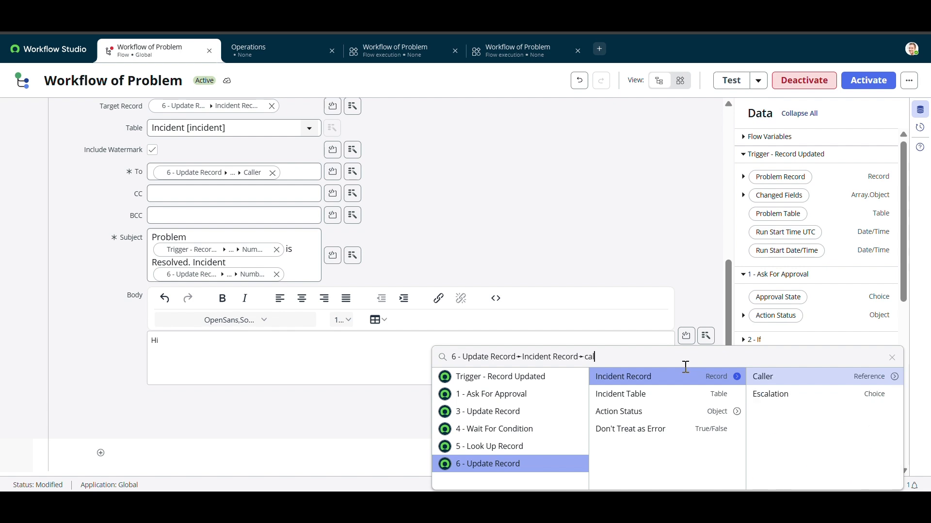
pyautogui.click(776, 385)
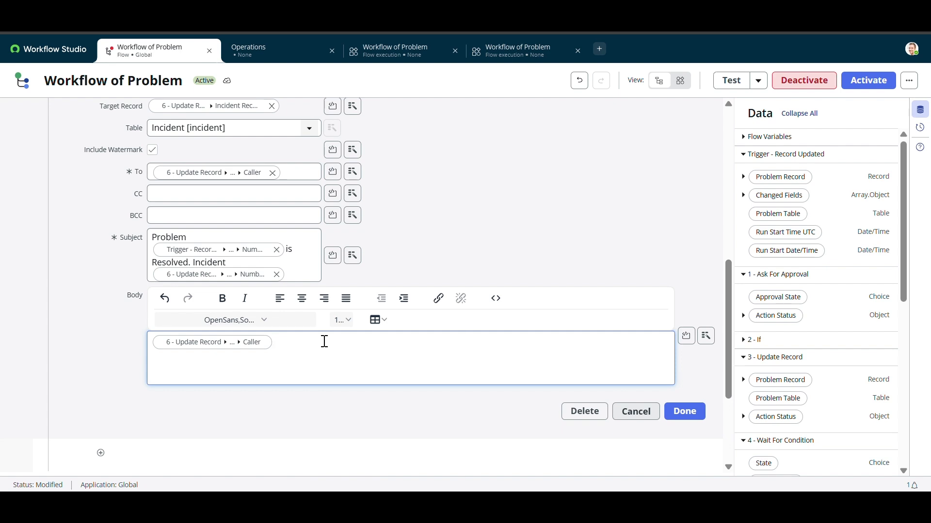
pyautogui.write('H')
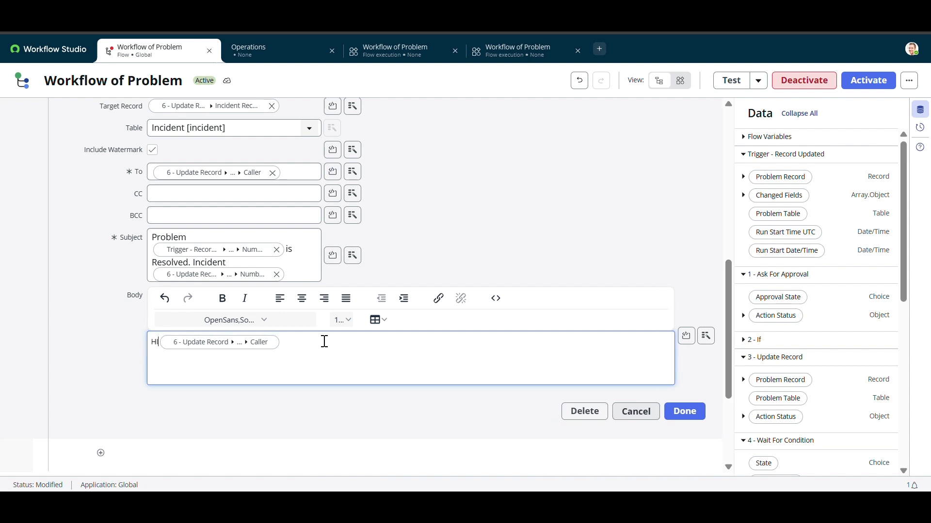
pyautogui.write('i')
# - Add a comma after the greeting, enter "Resolved the problem and incident." below it, and finish the Send Email action
pyautogui.click(314, 344)
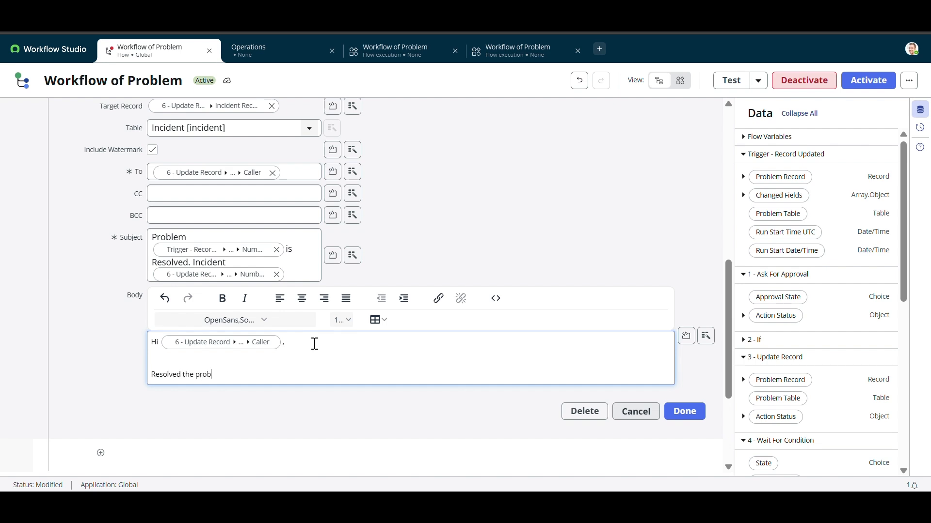
pyautogui.write('cident.')
pyautogui.click(684, 411)
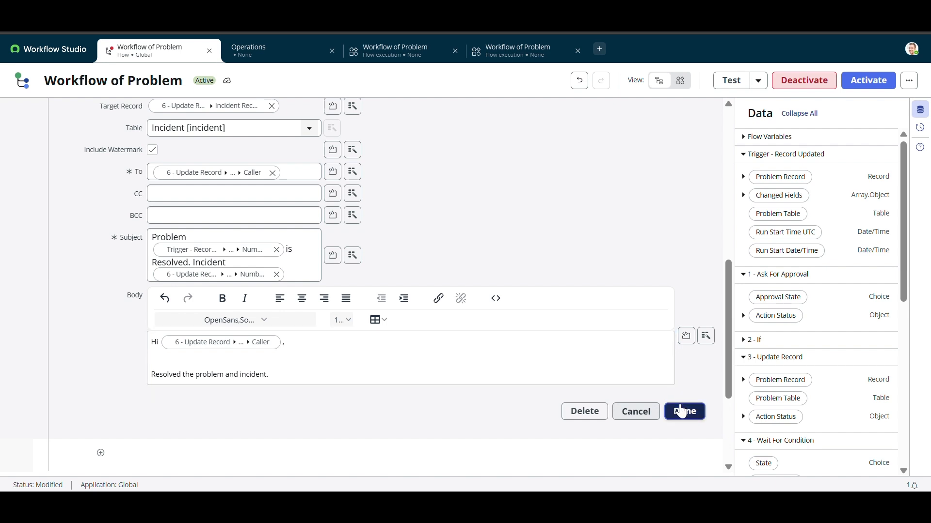
# - Activate the updated Workflow of Problem flow and confirm the activation
pyautogui.click(869, 83)
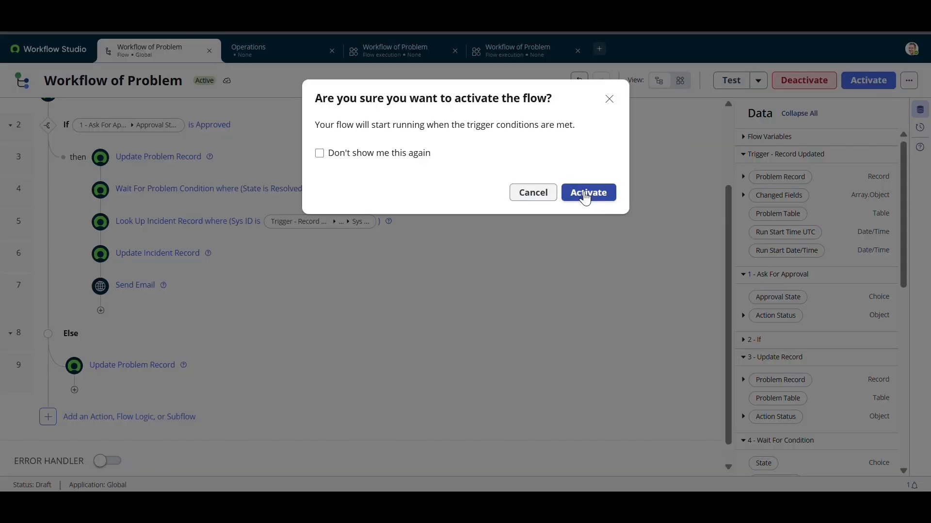
pyautogui.click(585, 194)
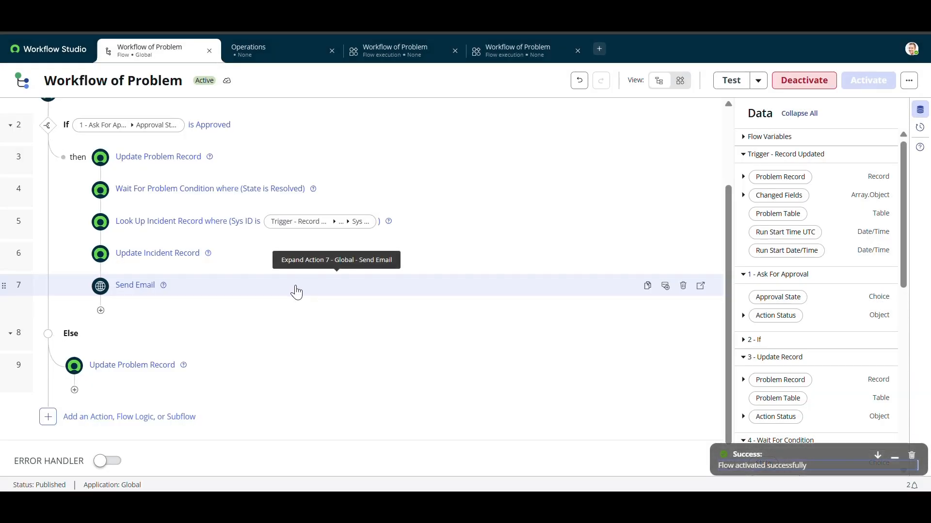
pyautogui.scroll(1, 225, 297)
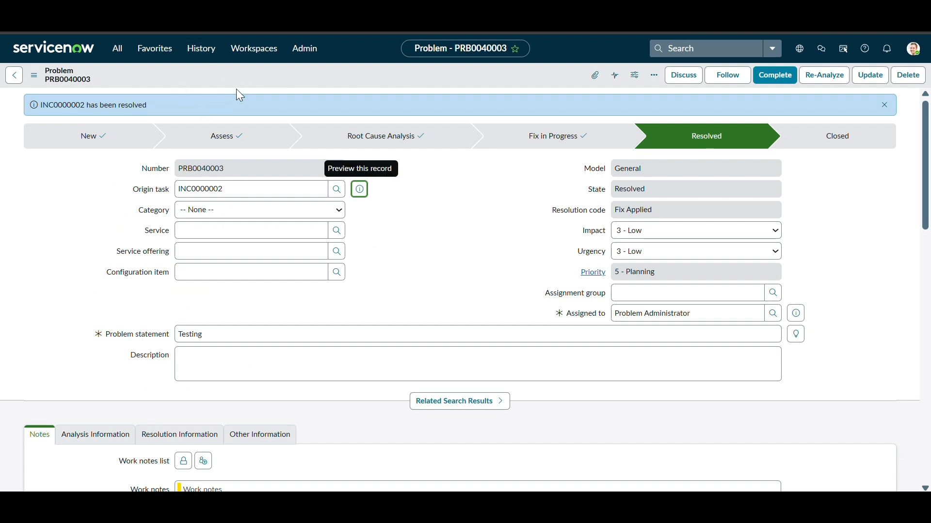
# - Switch to the ServiceNow problem record page, search the navigator for "problem", and open a new problem form
pyautogui.click(117, 48)
pyautogui.write('pro')
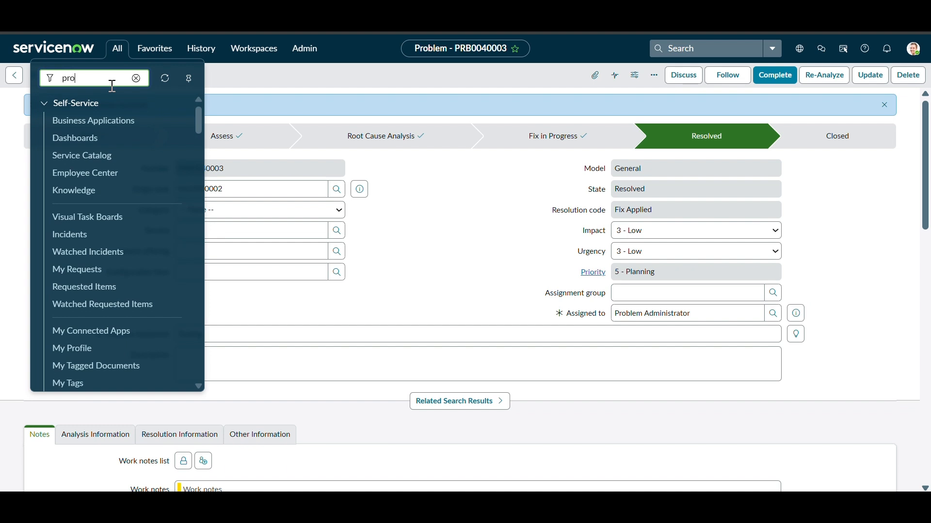
pyautogui.write('blem')
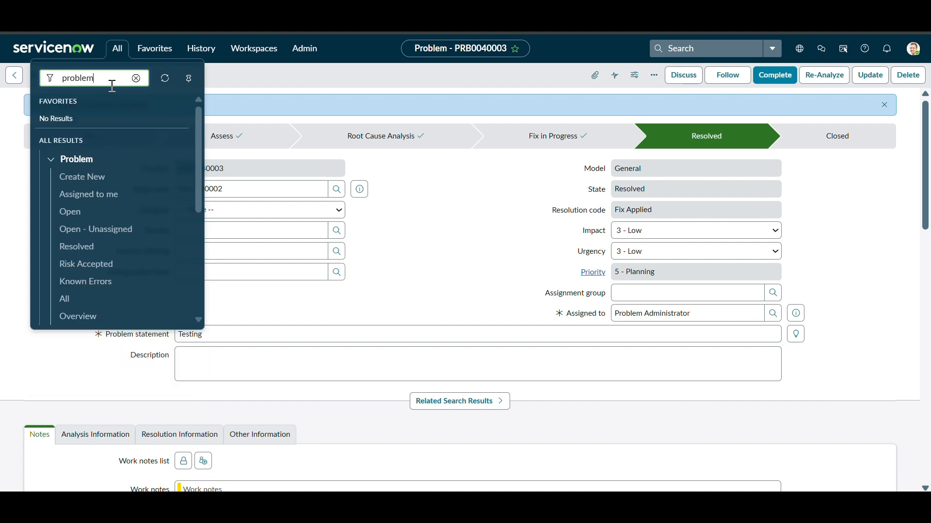
pyautogui.click(84, 183)
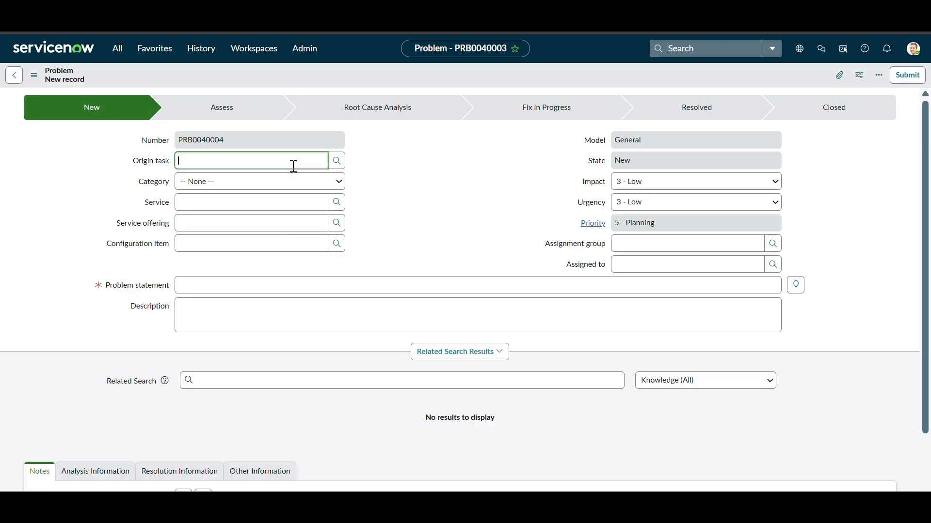
# - Look up tasks starting with "inc", choose INC0000006 as the new problem's origin task, and preview that incident
pyautogui.click(293, 165)
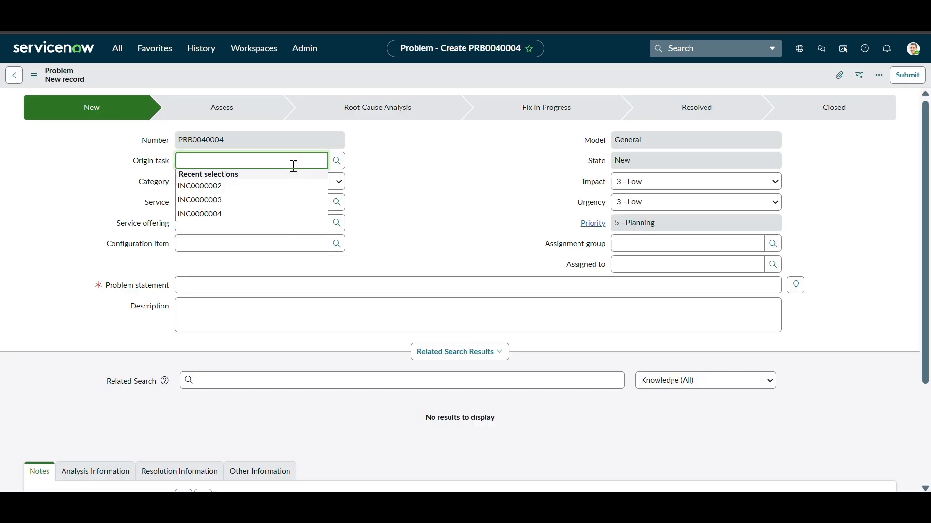
pyautogui.click(337, 162)
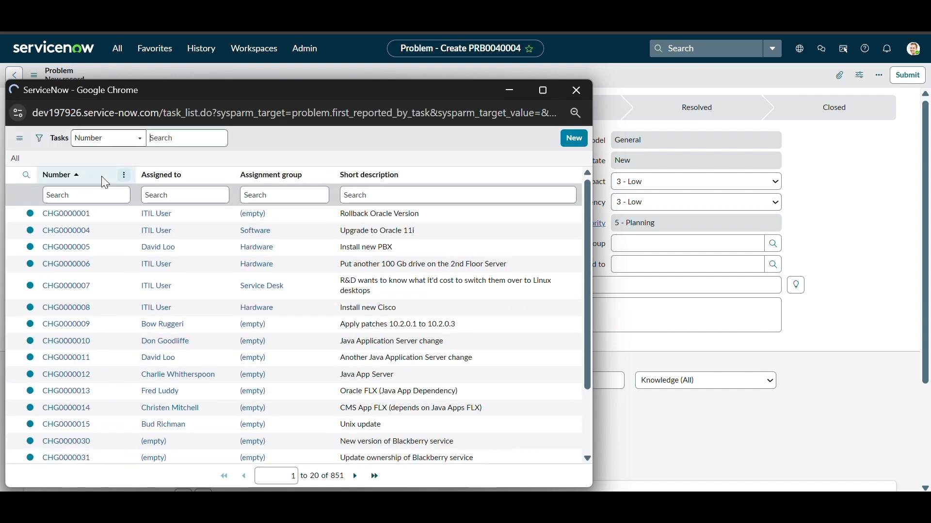
pyautogui.click(83, 193)
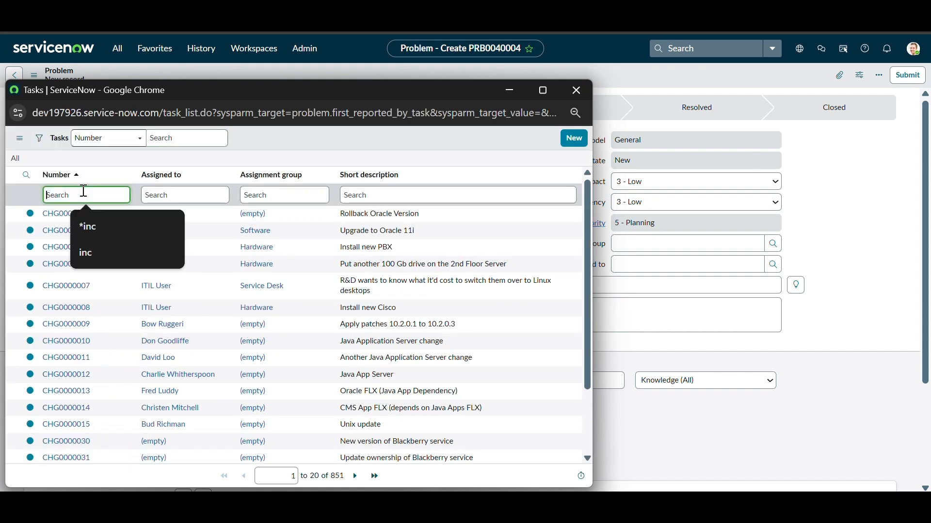
pyautogui.write('inc')
pyautogui.press('Return')
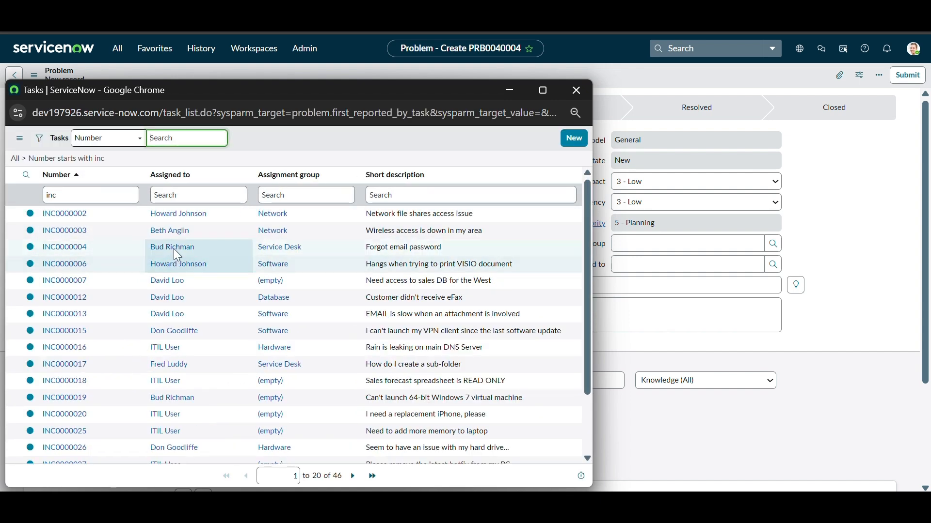
pyautogui.click(75, 264)
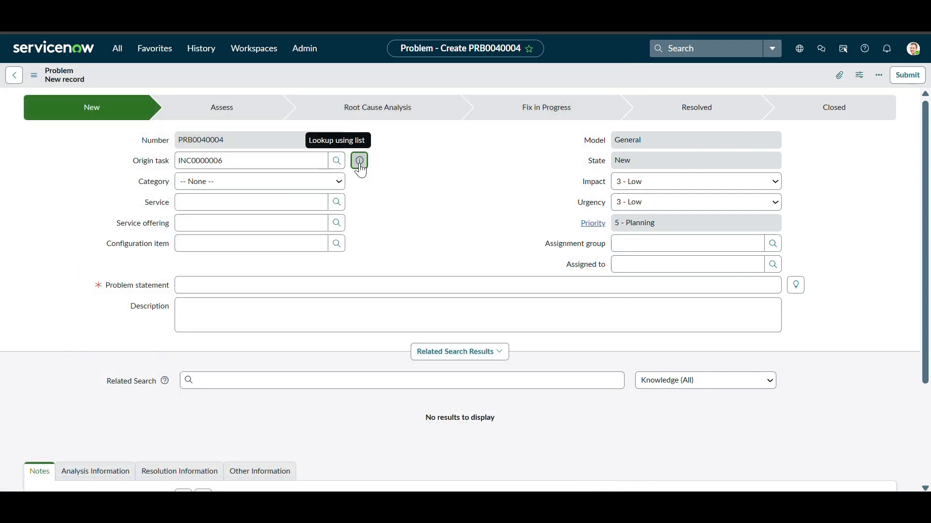
pyautogui.click(359, 162)
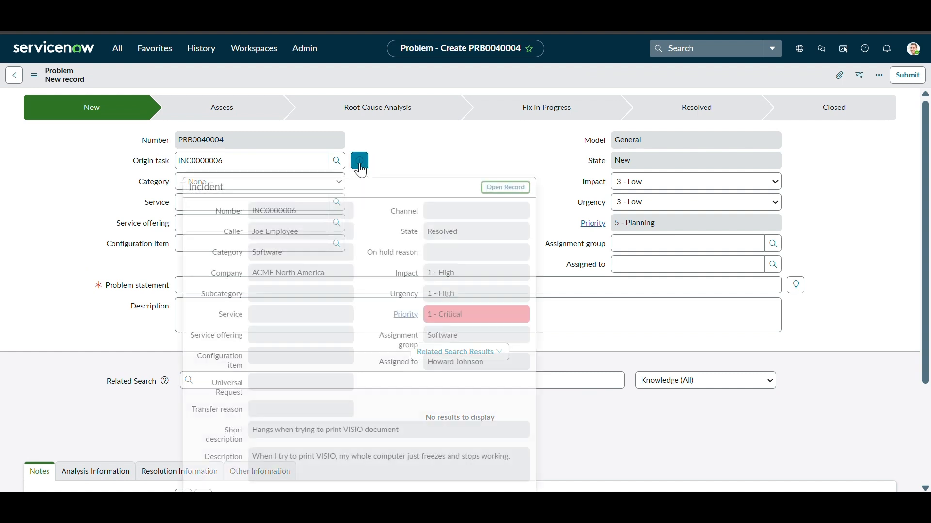
pyautogui.click(381, 161)
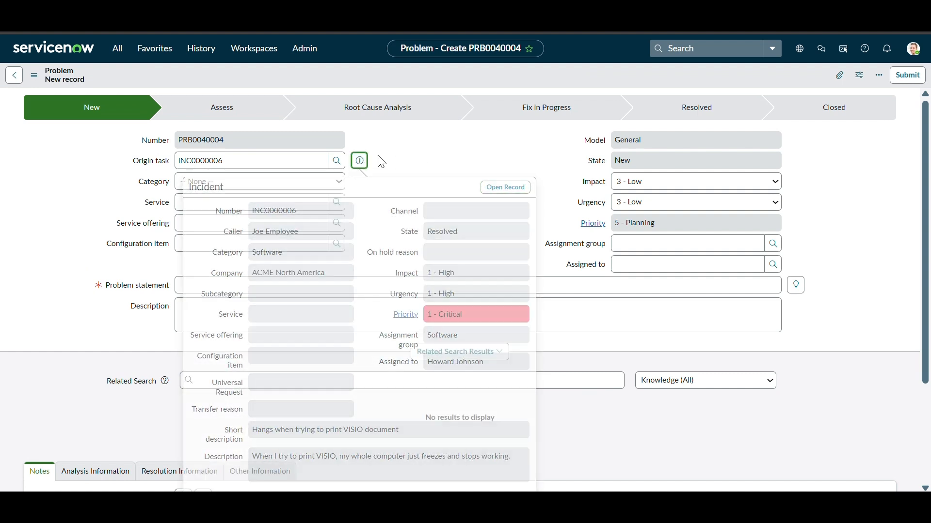
# - Look up tasks starting with INC00000, choose INC0000007 as the problem's origin task, and preview that incident
pyautogui.click(265, 161)
pyautogui.press('BackSpace')
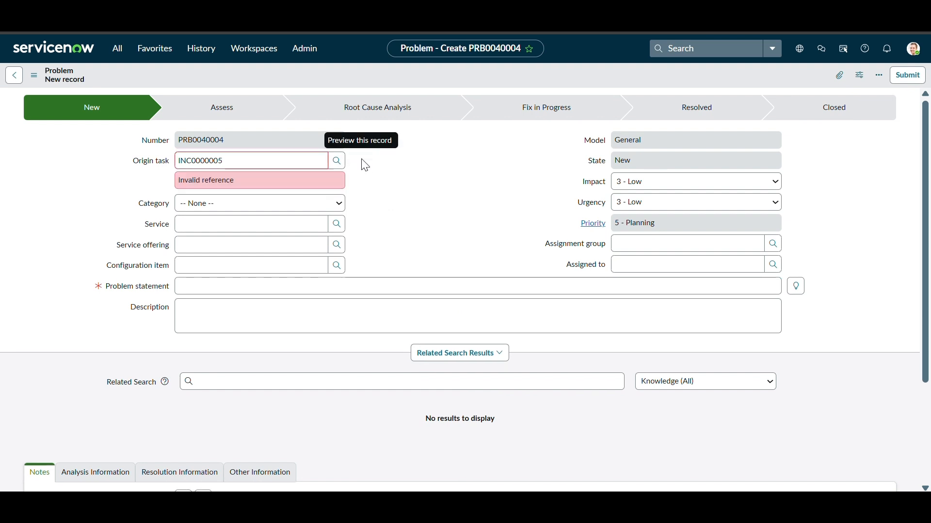
pyautogui.click(336, 161)
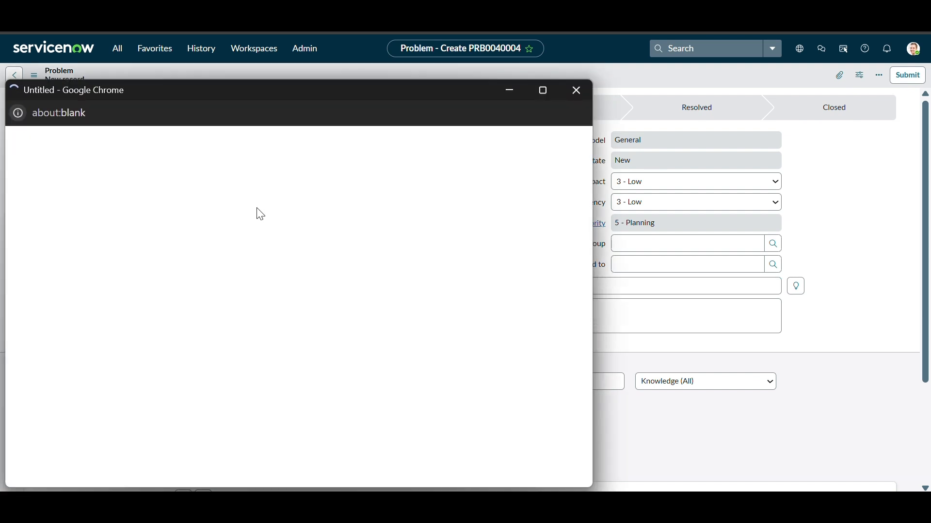
pyautogui.click(147, 196)
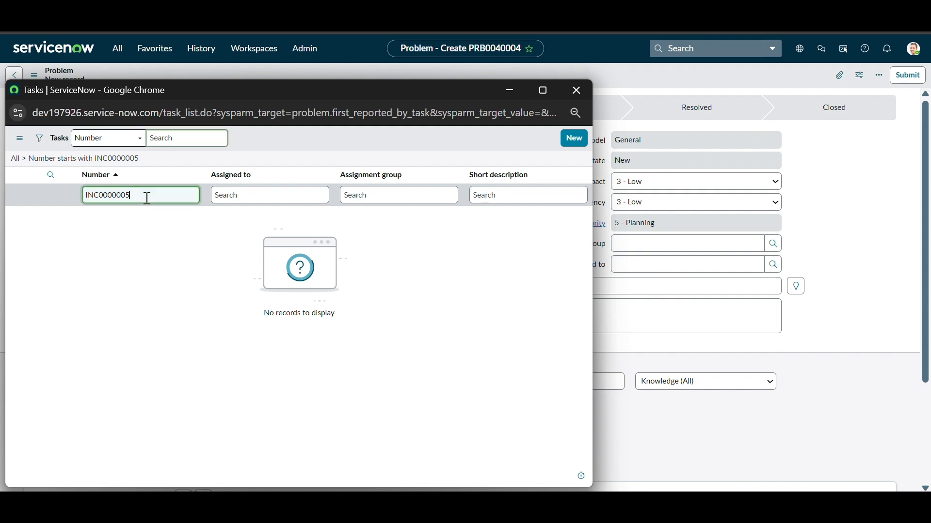
pyautogui.press('Return')
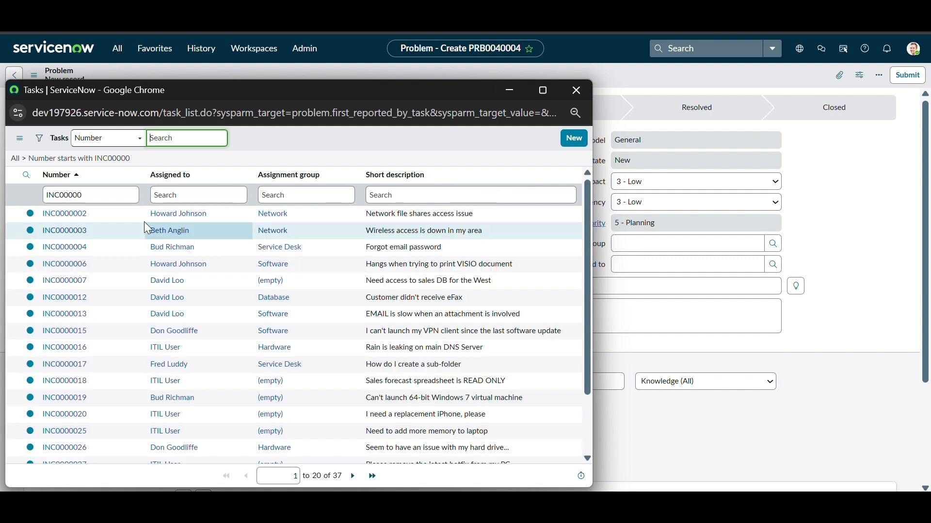
pyautogui.click(66, 281)
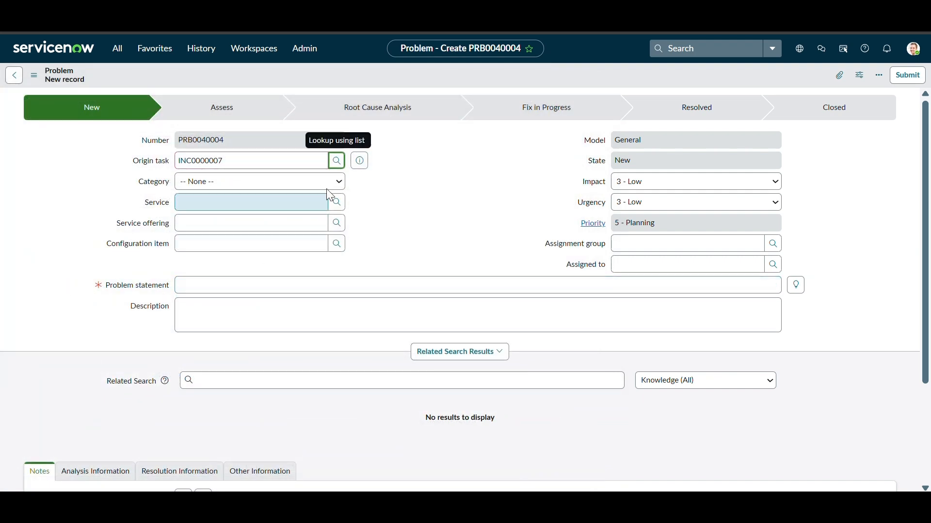
pyautogui.click(360, 163)
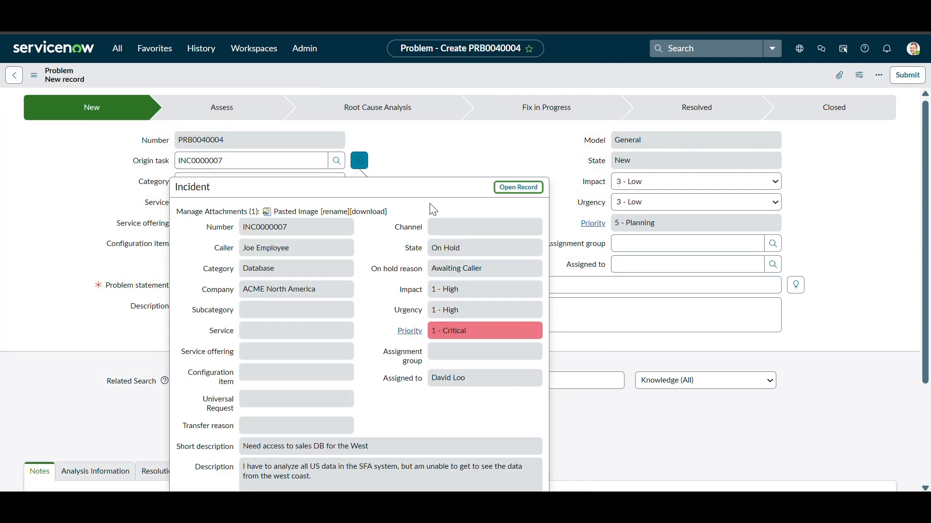
pyautogui.click(425, 155)
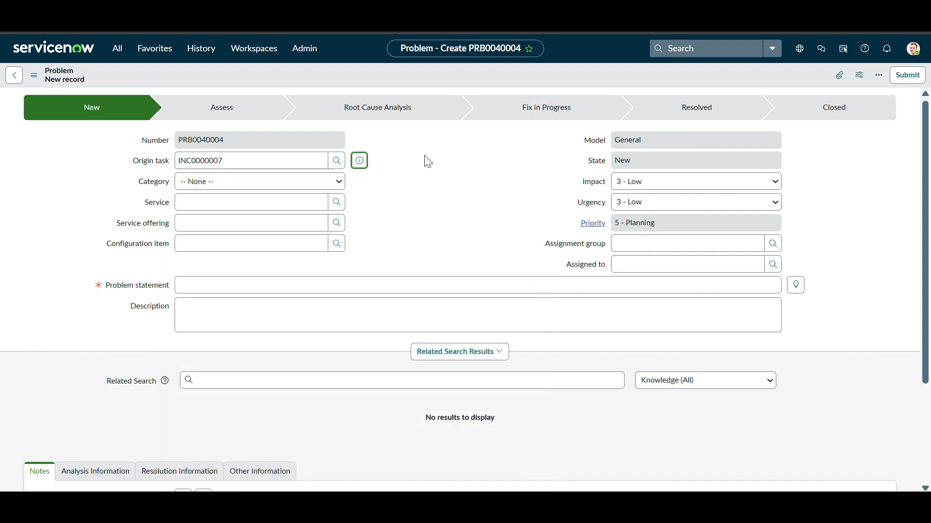
# - Enter "Create a problem for incident" as the problem statement and save the record without leaving the form
pyautogui.click(271, 286)
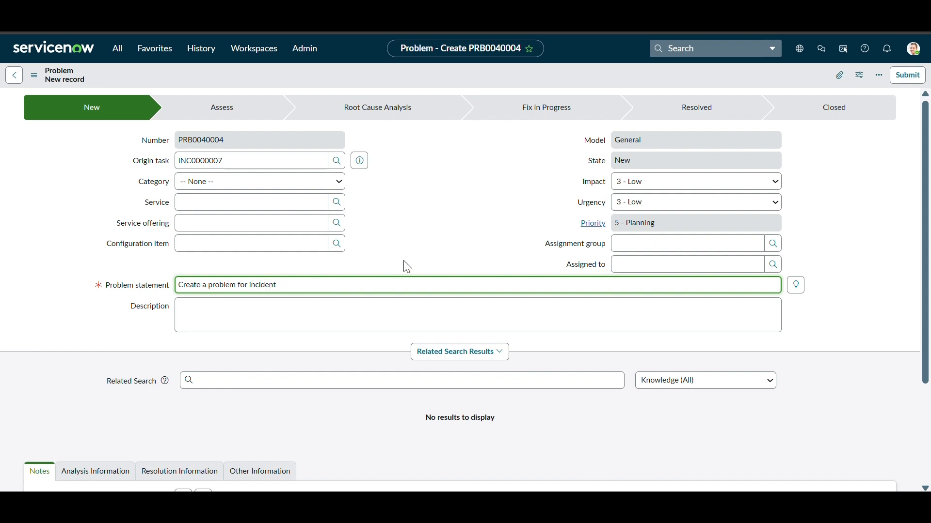
pyautogui.scroll(-2, 408, 262)
pyautogui.scroll(2, 412, 243)
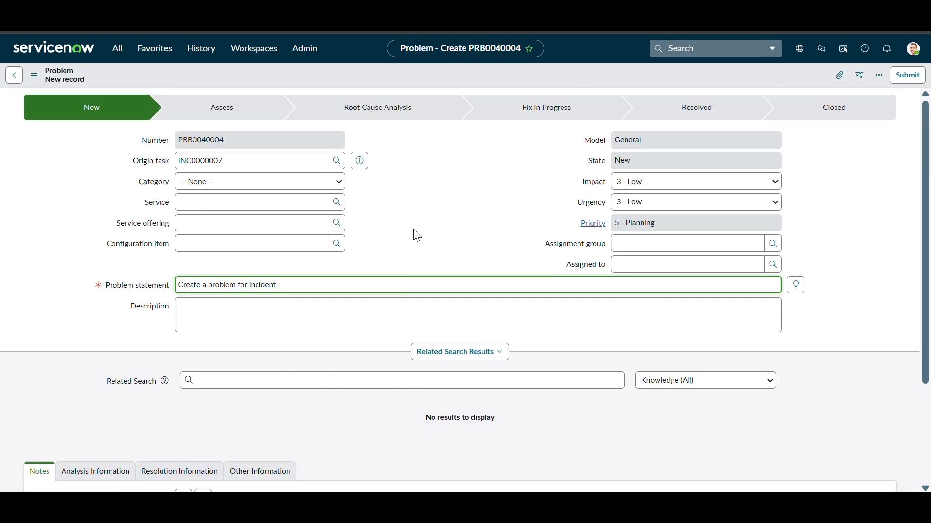
pyautogui.rightClick(412, 78)
pyautogui.click(427, 84)
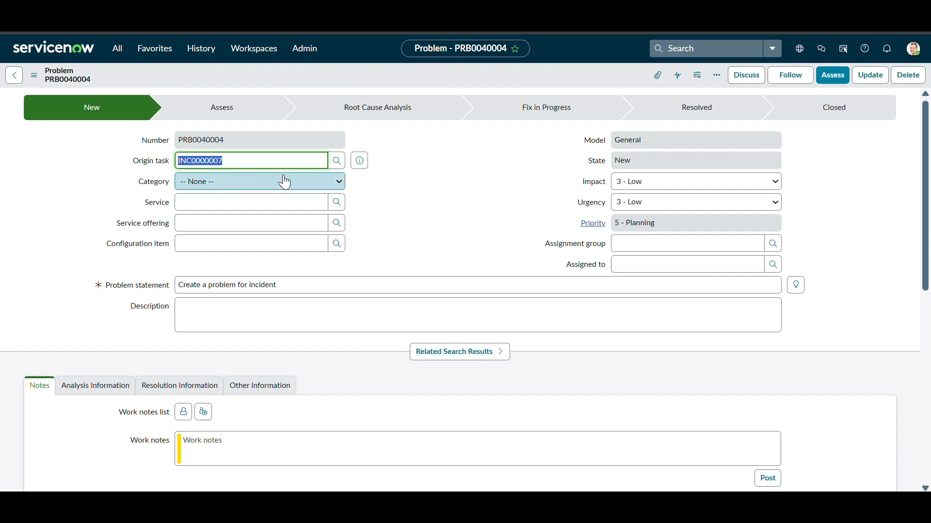
# - Move the problem to the Assess state with Problem Administrator as the assignee
pyautogui.click(834, 76)
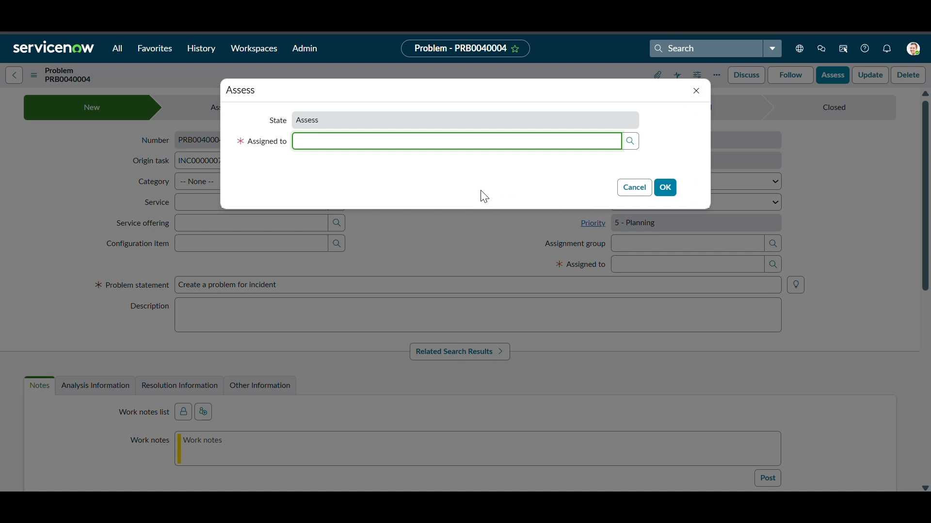
pyautogui.click(630, 141)
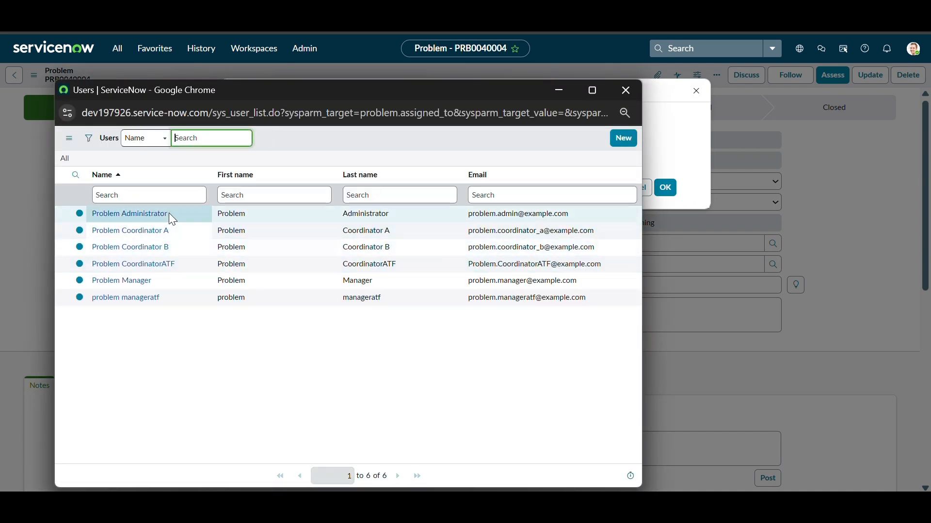
pyautogui.click(164, 212)
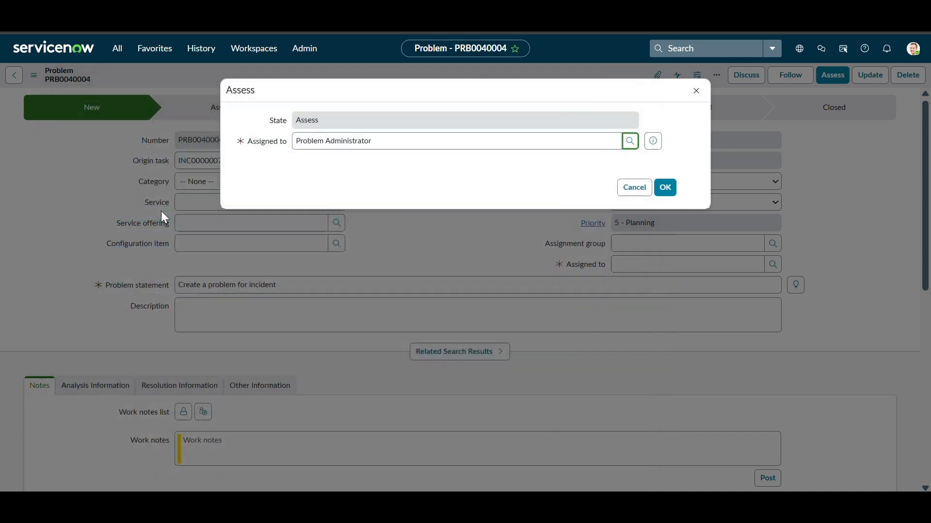
pyautogui.click(667, 189)
pyautogui.click(668, 189)
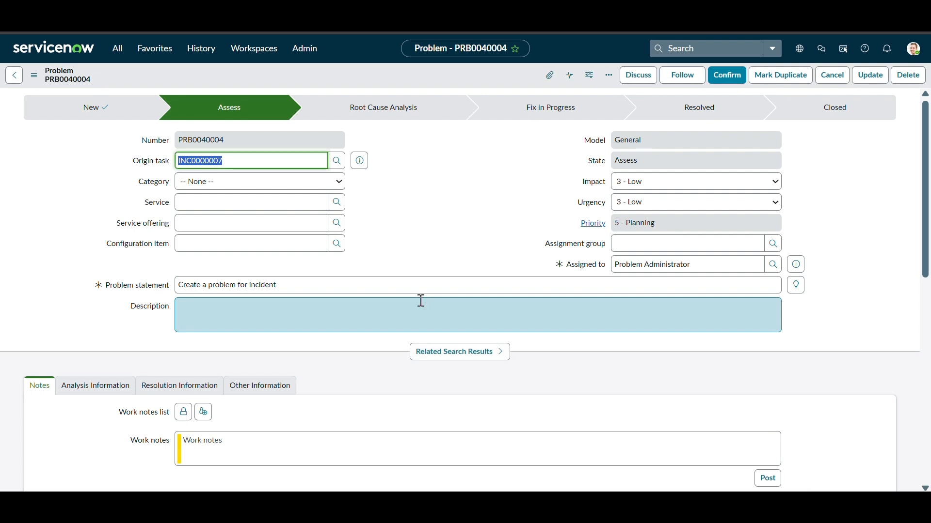
# - Approve the Problem Administrator's requested approval in the problem's Approvers list and check the record's state and activities
pyautogui.scroll(-1, 422, 301)
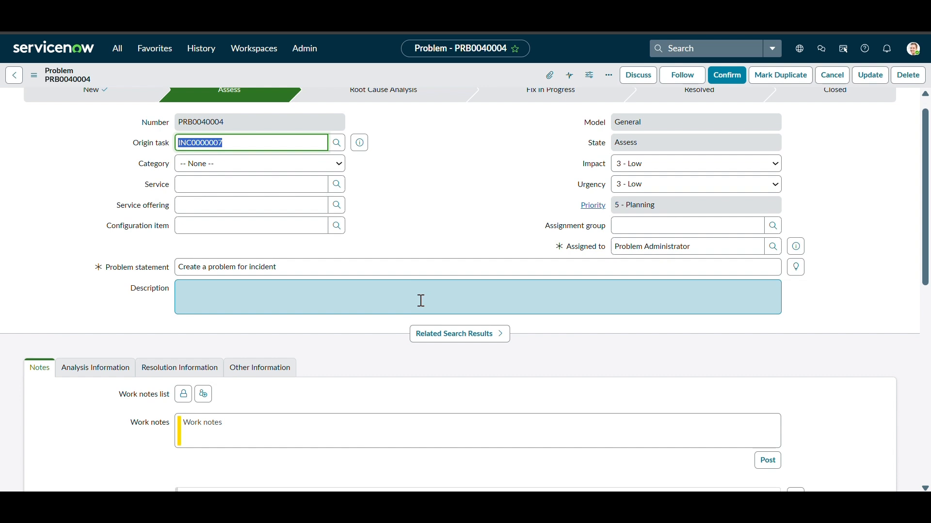
pyautogui.scroll(-15, 420, 301)
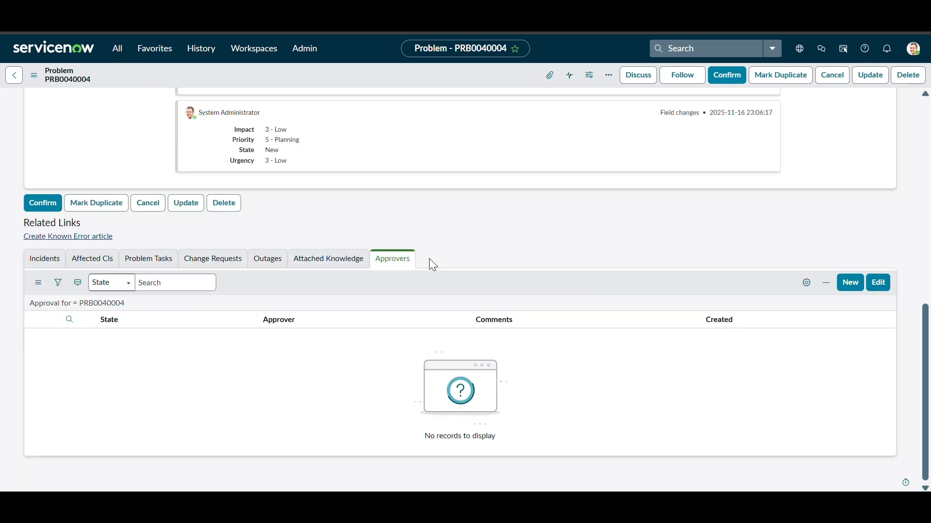
pyautogui.scroll(-3, 432, 265)
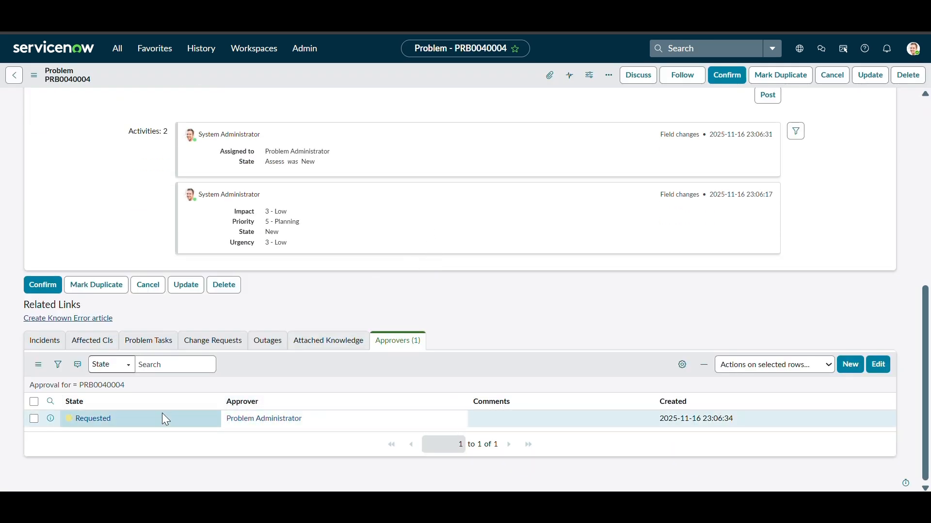
pyautogui.rightClick(117, 418)
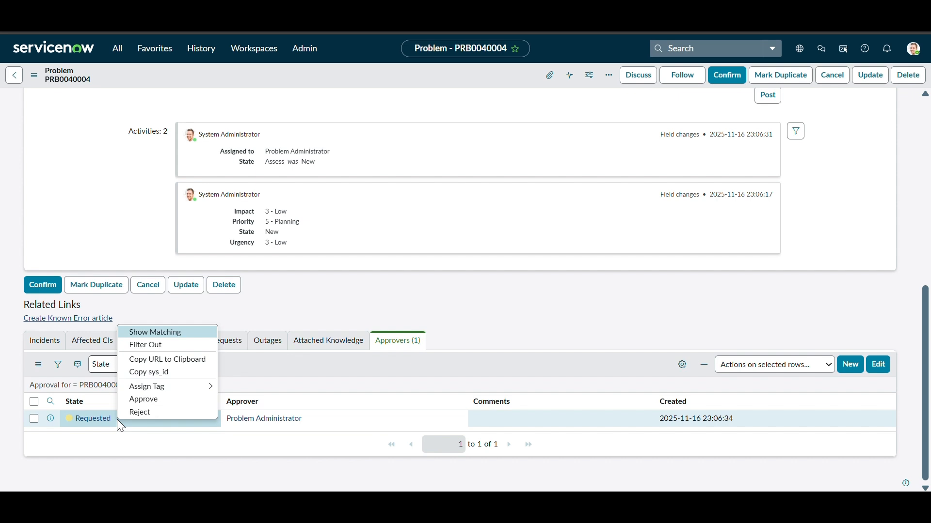
pyautogui.click(143, 399)
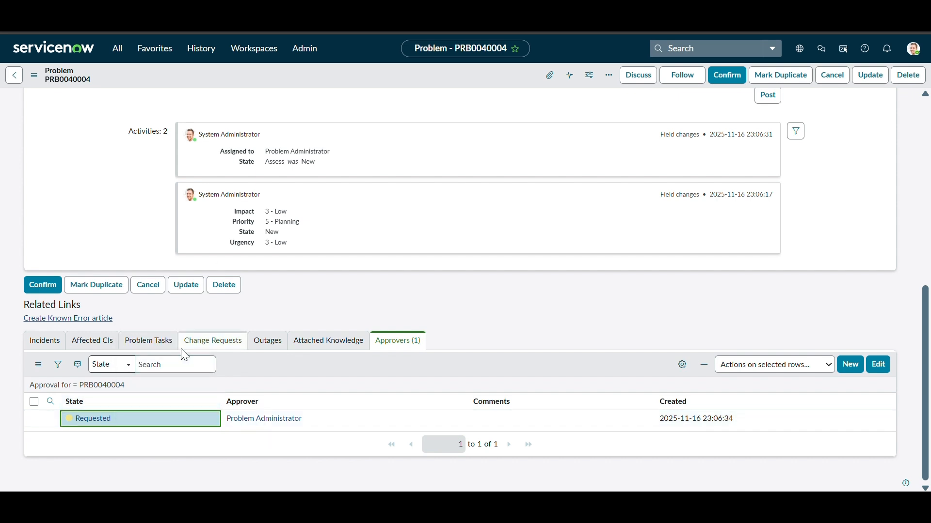
pyautogui.scroll(-7, 333, 274)
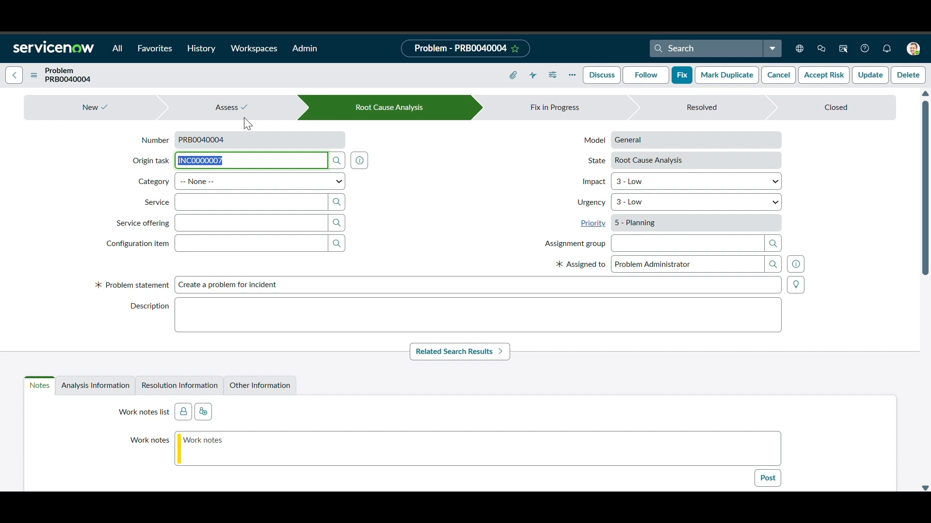
pyautogui.scroll(-3, 411, 228)
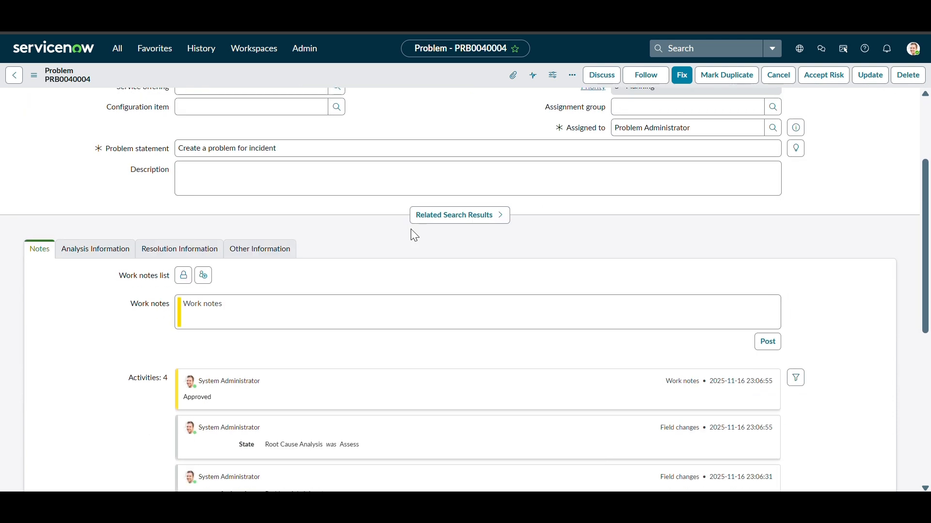
pyautogui.scroll(3, 411, 229)
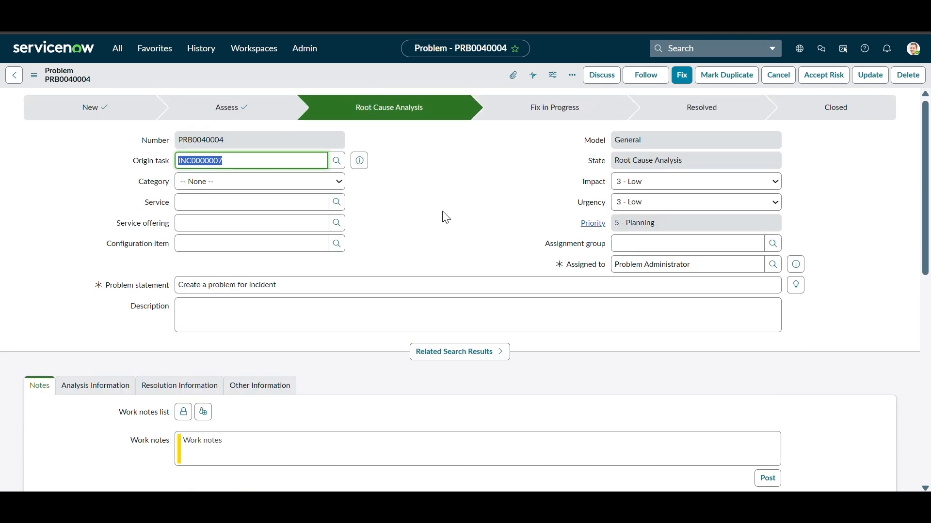
# - Move the problem to Fix in Progress with "testing" as both the cause notes and the fix notes
pyautogui.click(684, 78)
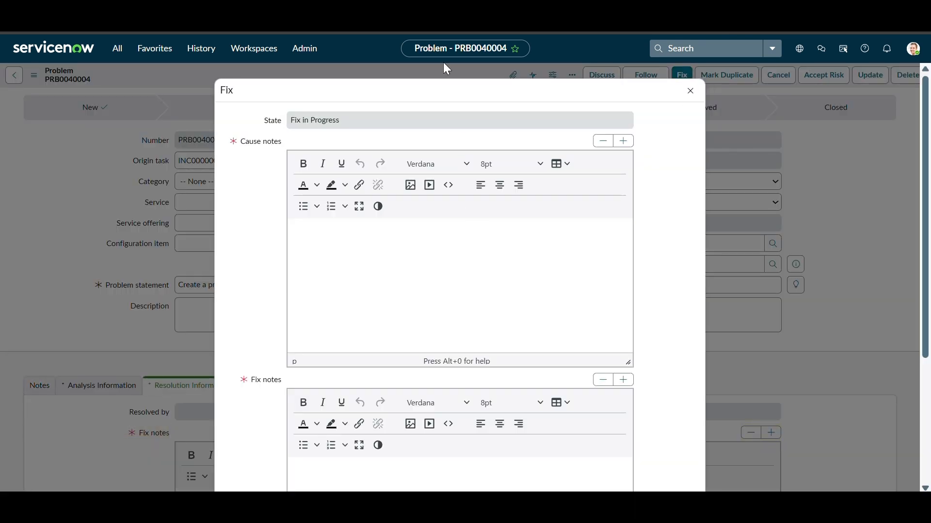
pyautogui.click(336, 227)
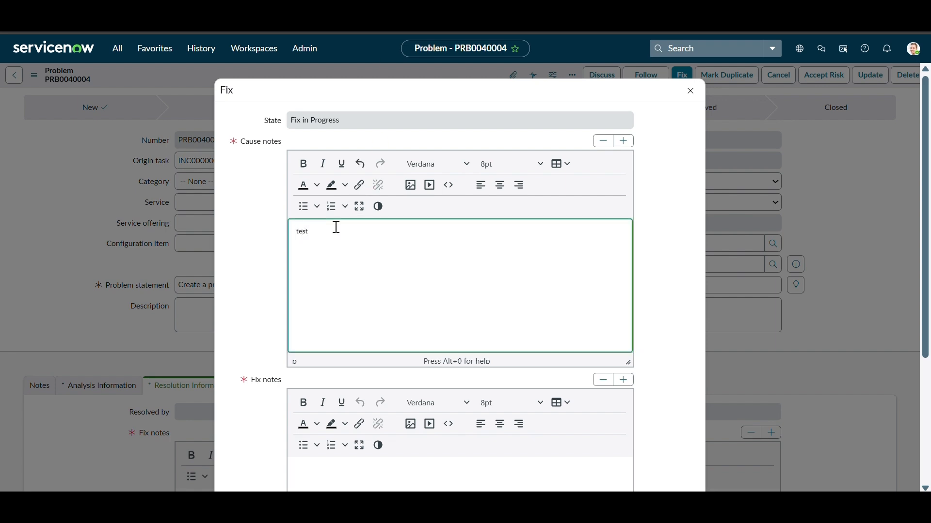
pyautogui.hotkey('ctrl', 'a')
pyautogui.hotkey('ctrl', 'c')
pyautogui.click(318, 481)
pyautogui.hotkey('ctrl', 'v')
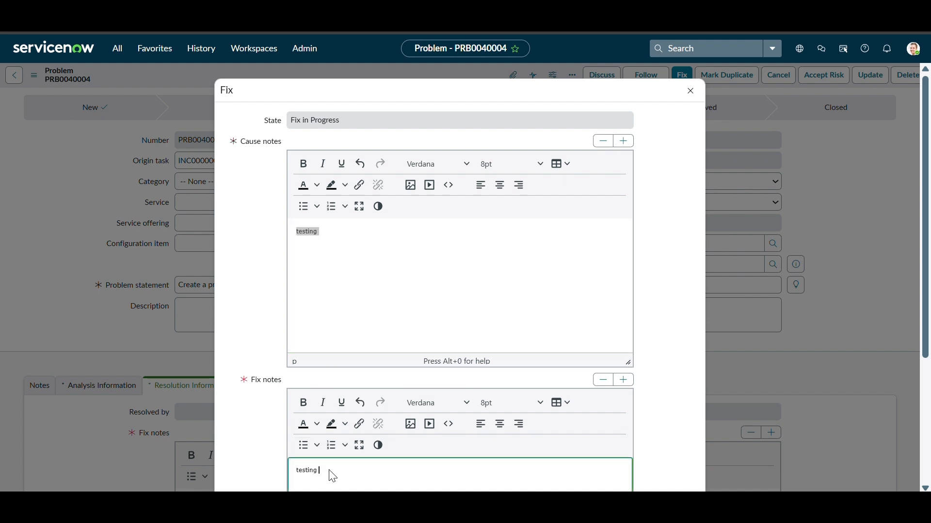
pyautogui.scroll(-4, 594, 262)
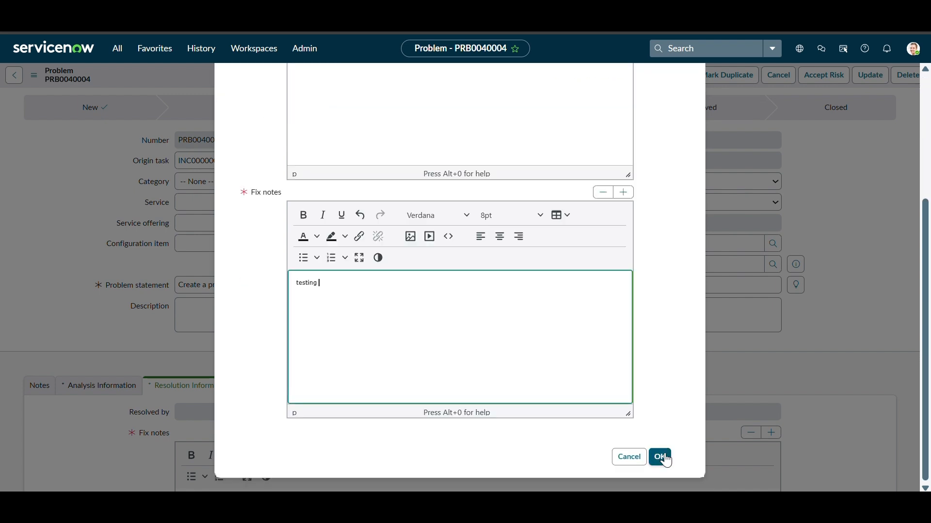
pyautogui.click(666, 459)
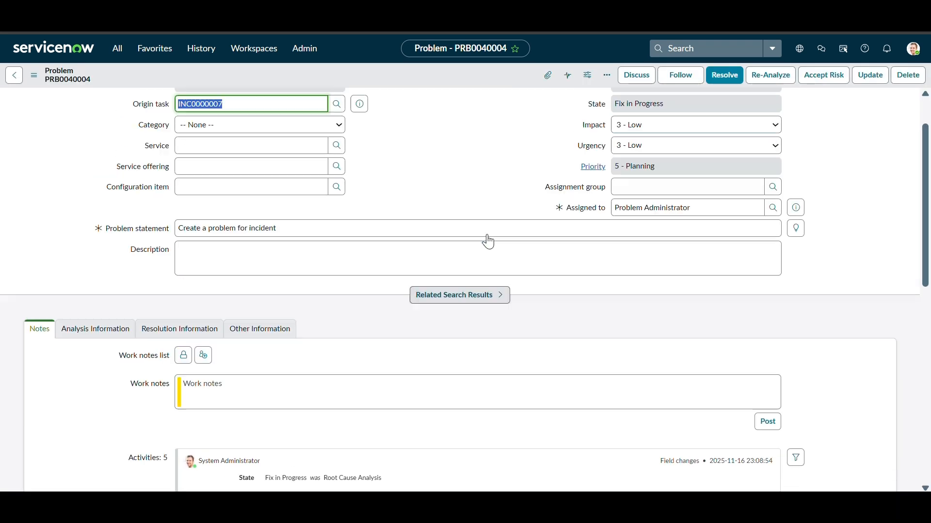
# - Resolve the problem and preview its origin incident INC0000007 to check the incident's state
pyautogui.scroll(-4, 488, 238)
pyautogui.scroll(5, 488, 237)
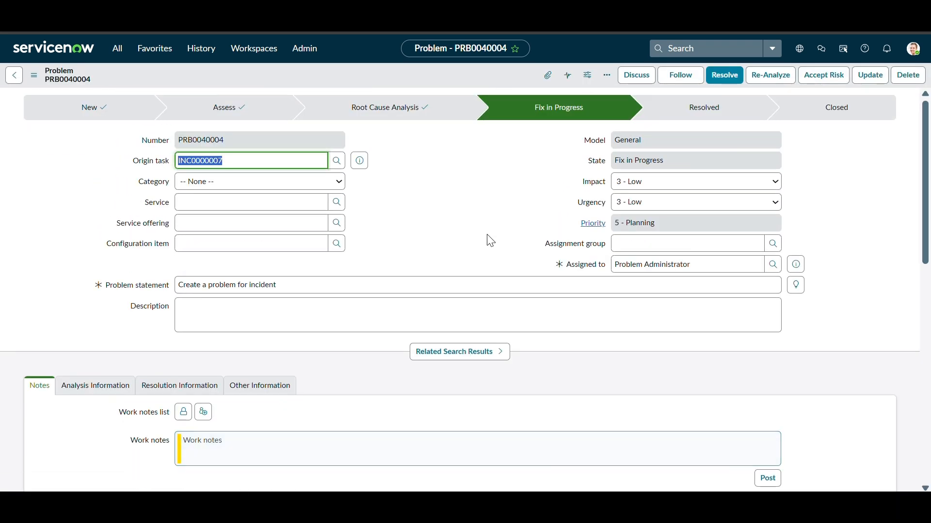
pyautogui.click(724, 76)
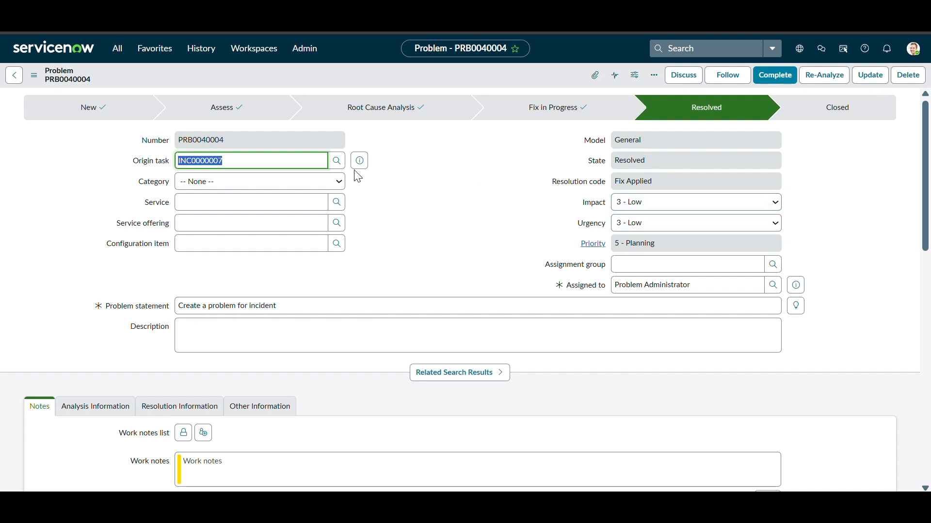
pyautogui.click(360, 160)
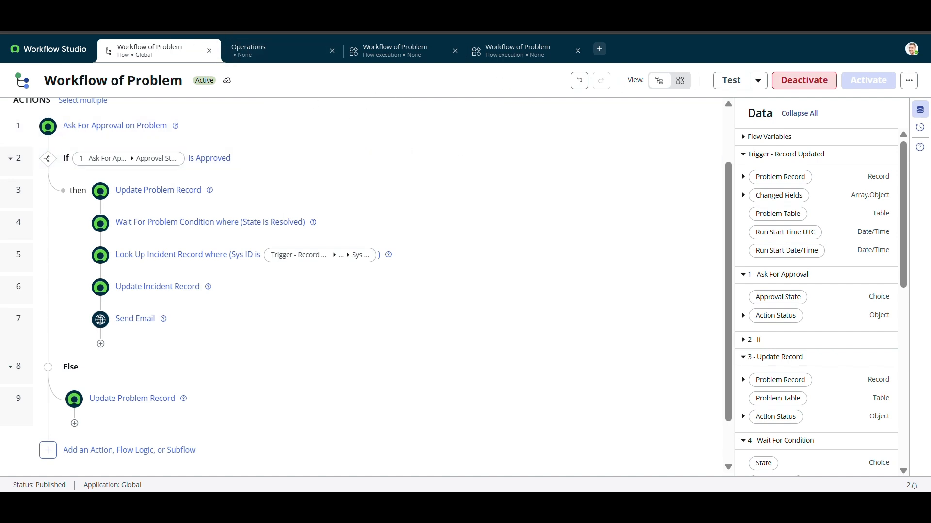
# - Switch to Workflow Studio and open the executions of the Workflow of Problem flow
pyautogui.click(909, 80)
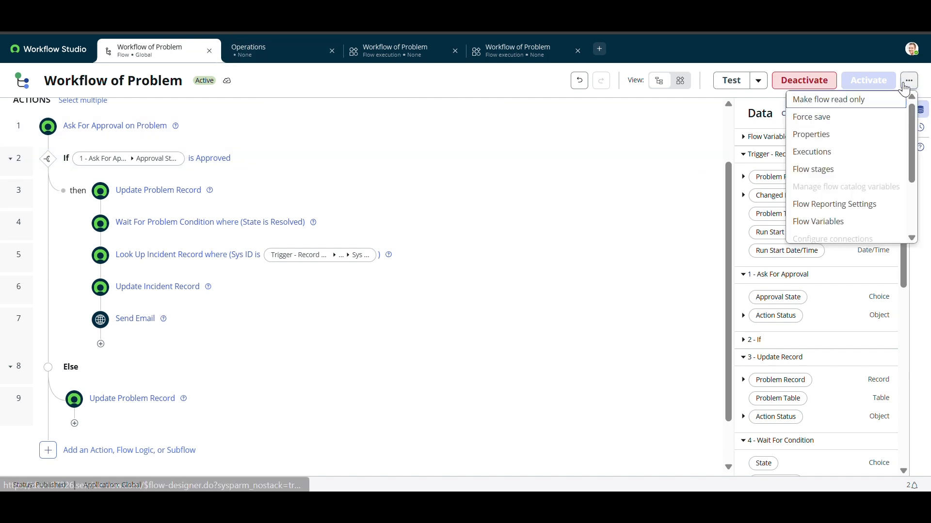
pyautogui.click(812, 151)
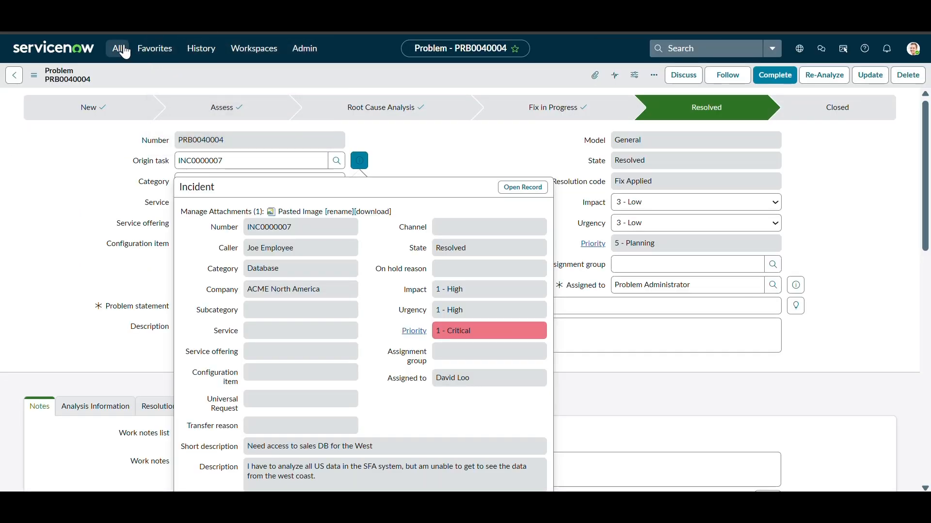
# - Return to the problem record page, search the navigator for "emails", and open the system log of emails
pyautogui.click(116, 48)
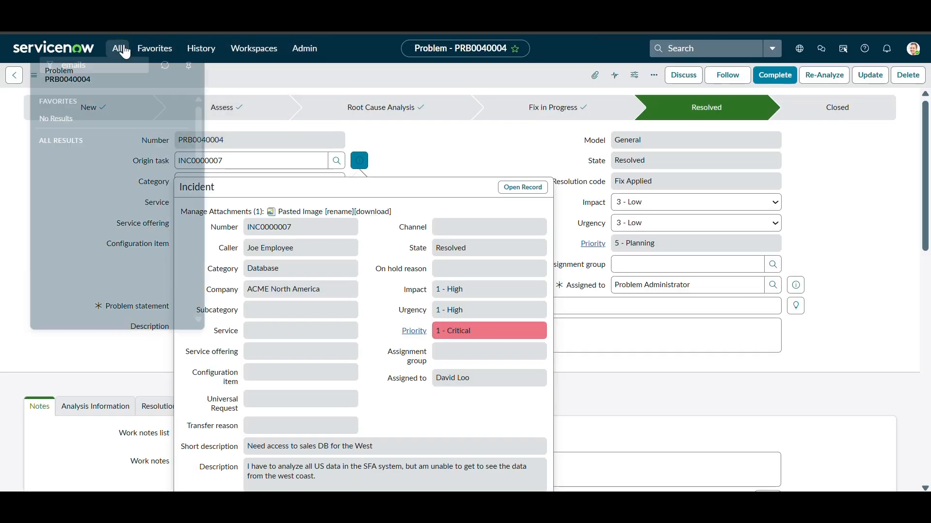
pyautogui.write('emails')
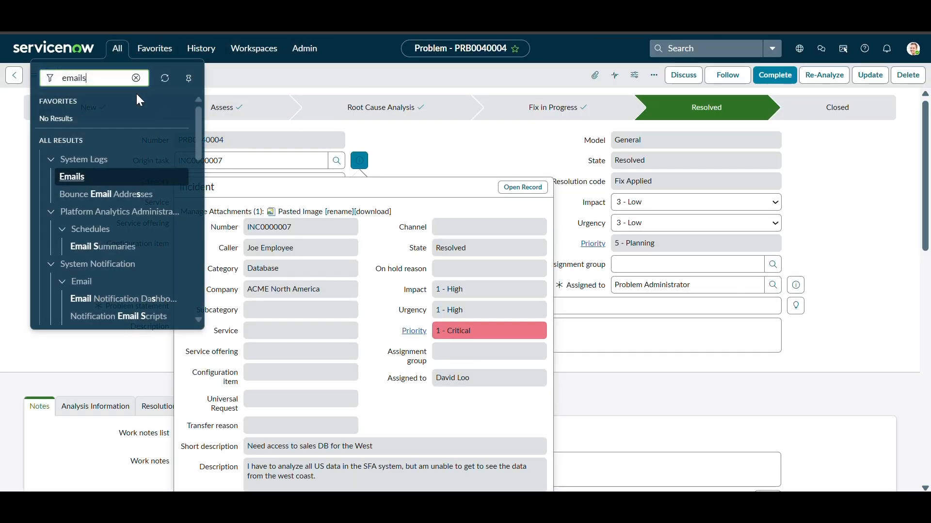
pyautogui.click(73, 179)
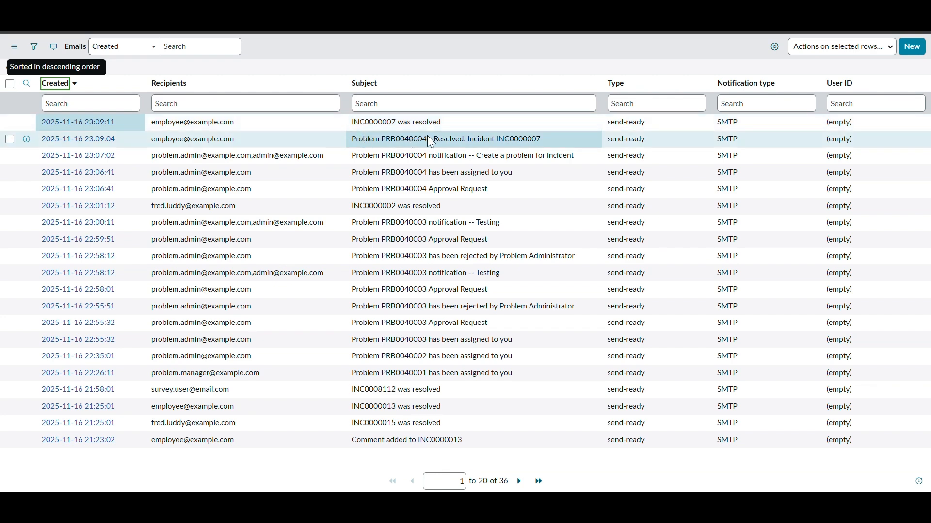
# - Open the logged email about resolved problem PRB0040004 and incident INC0000007, and preview its body to check the greeting and message
pyautogui.click(93, 140)
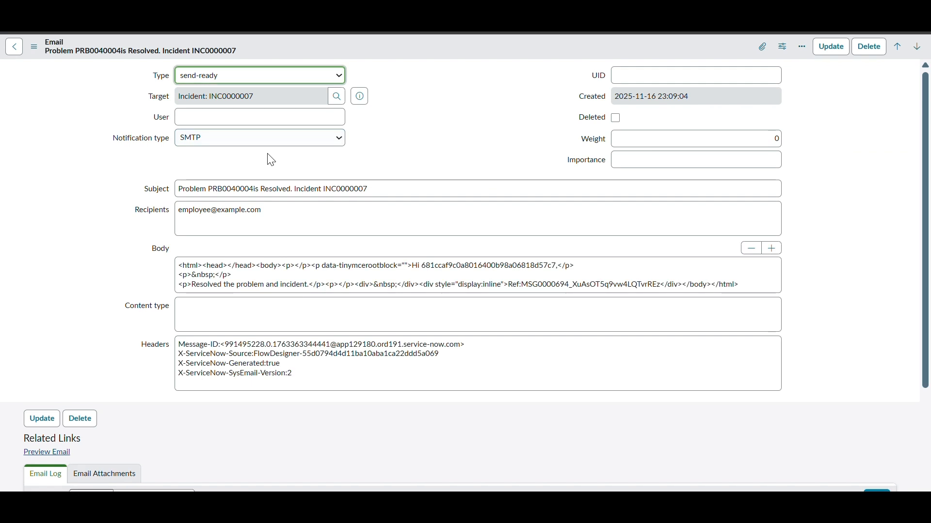
pyautogui.scroll(-3, 112, 322)
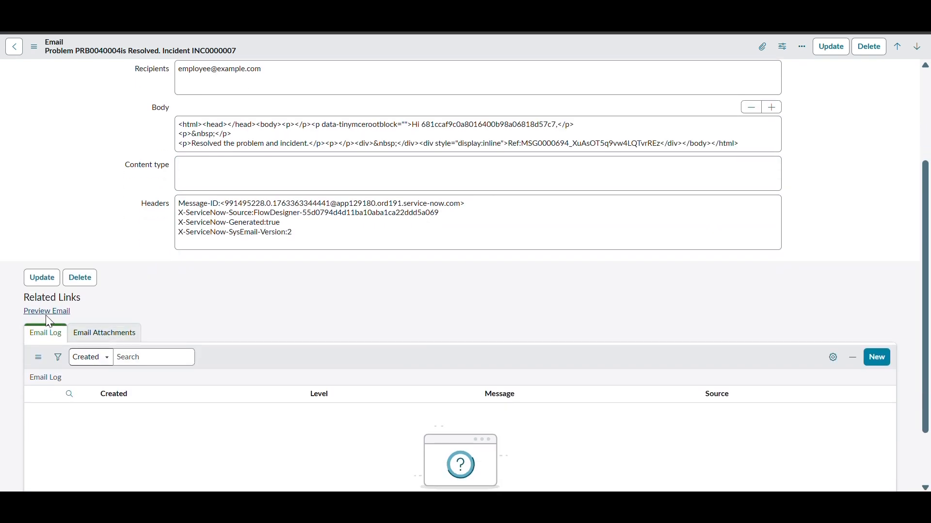
pyautogui.click(45, 311)
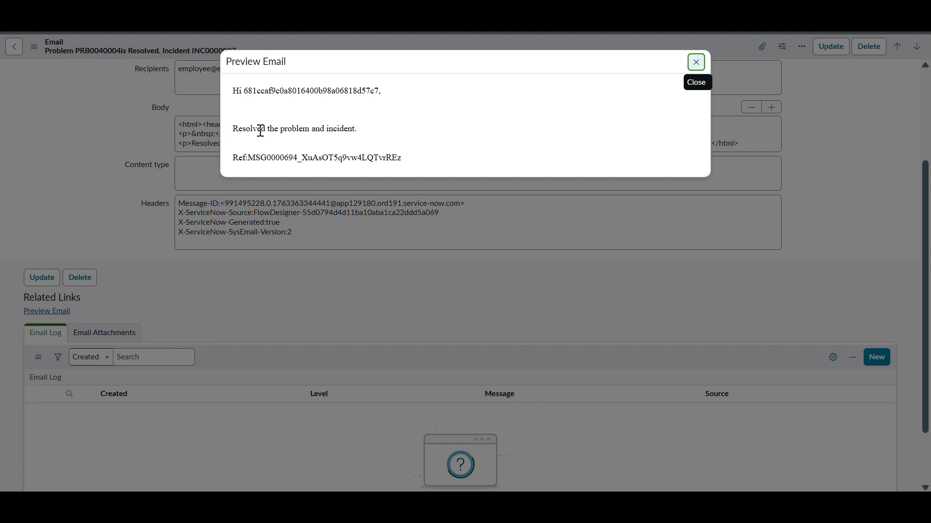
pyautogui.doubleClick(338, 129)
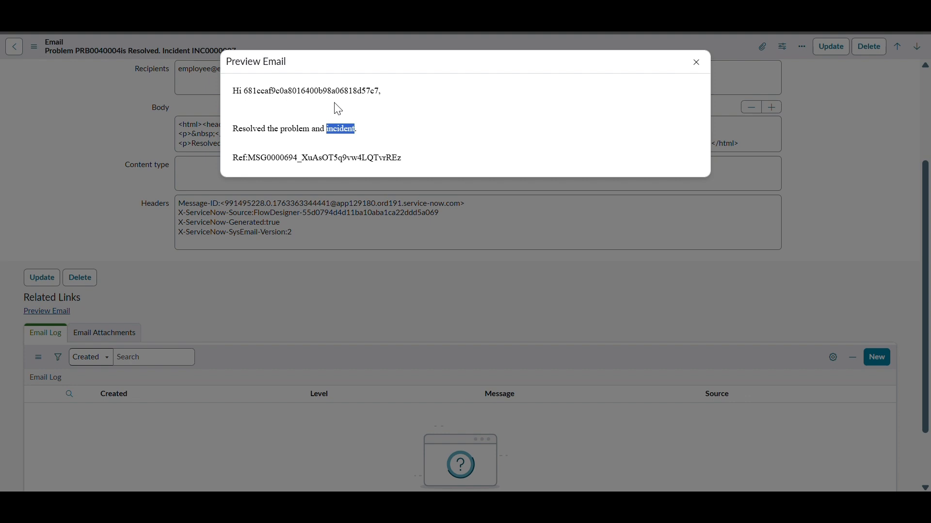
pyautogui.doubleClick(366, 90)
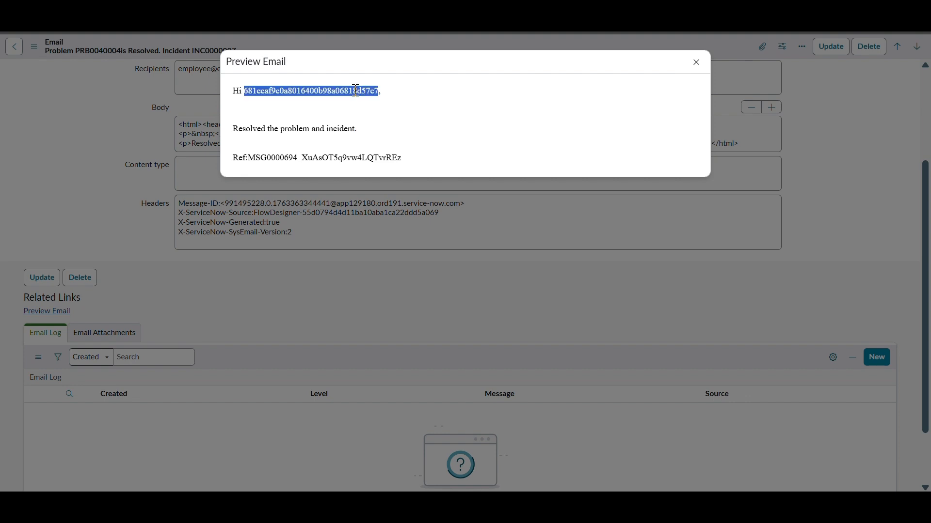
pyautogui.click(356, 91)
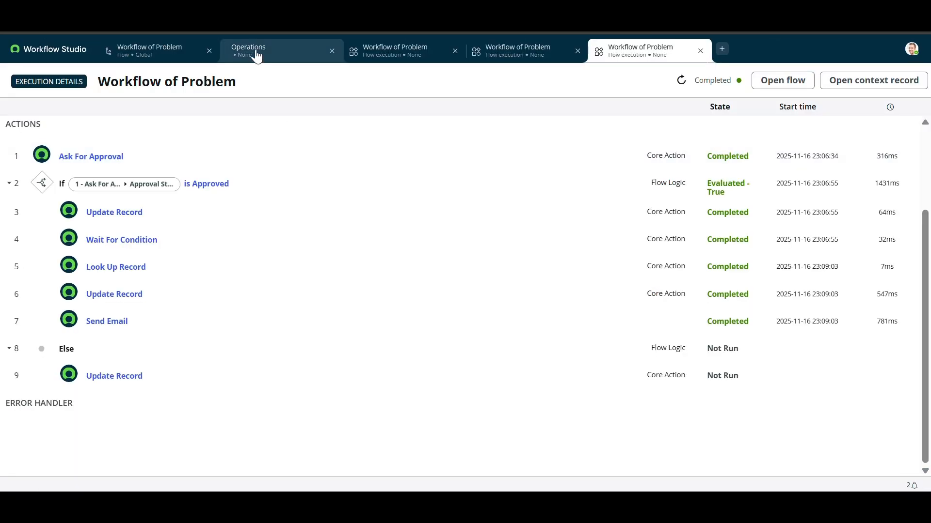
# - Switch to Workflow Studio and open the Send Email action of the Workflow of Problem flow at its body
pyautogui.click(167, 53)
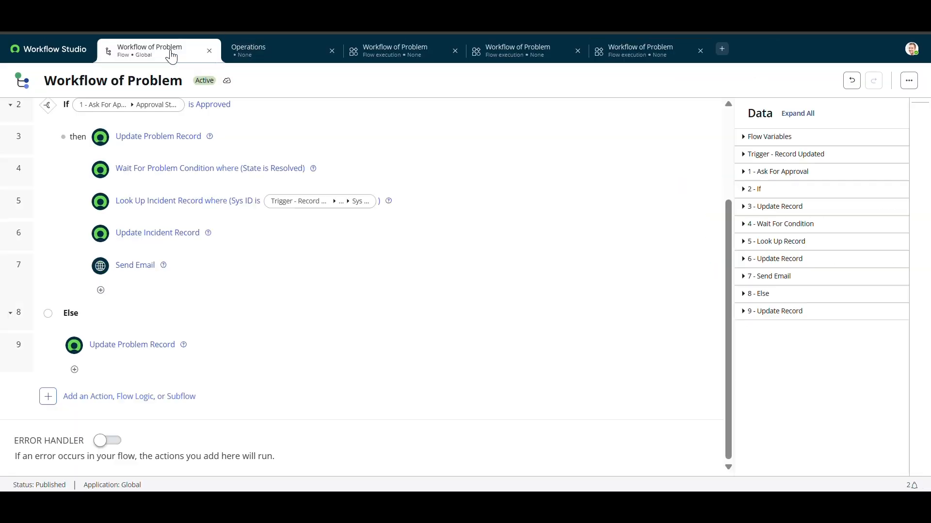
pyautogui.click(173, 266)
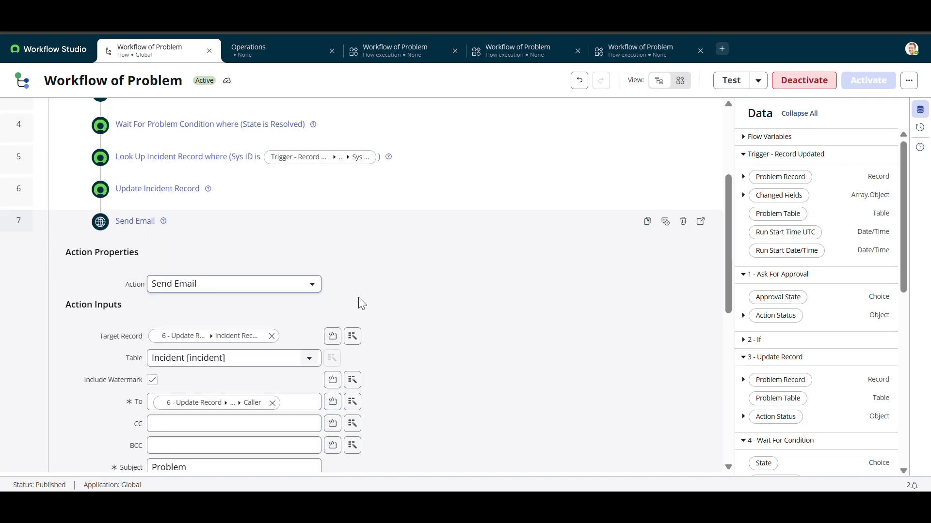
pyautogui.scroll(-3, 358, 297)
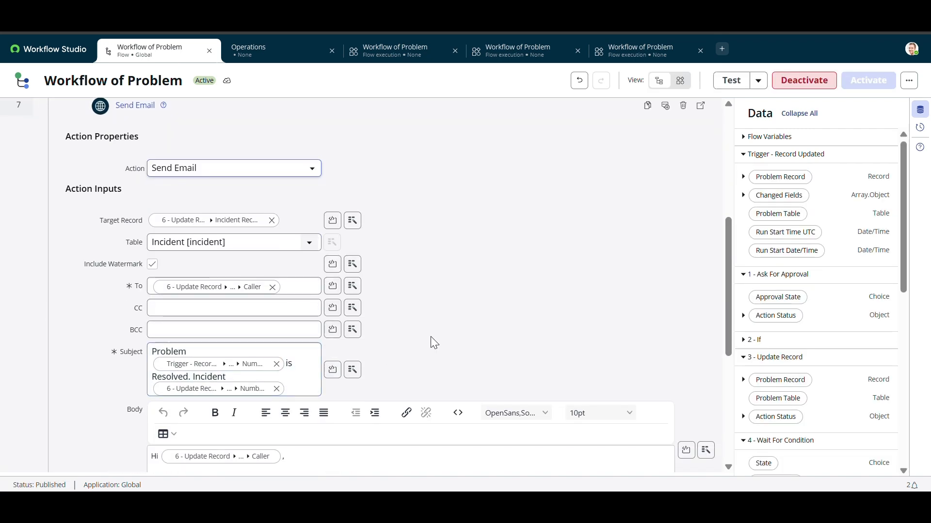
pyautogui.scroll(-4, 432, 340)
# - Insert the First name of the incident's Caller from 6 - Update Record as a data pill in the email body
pyautogui.click(259, 316)
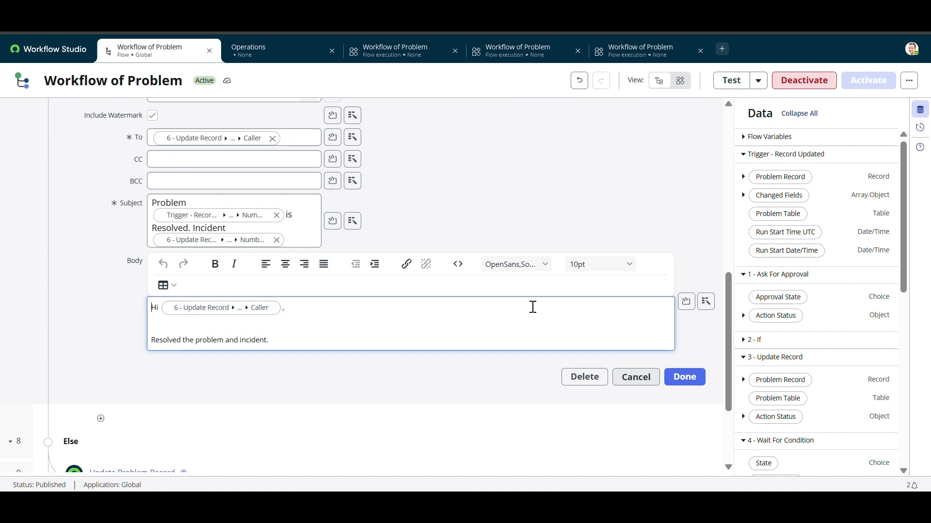
pyautogui.click(707, 304)
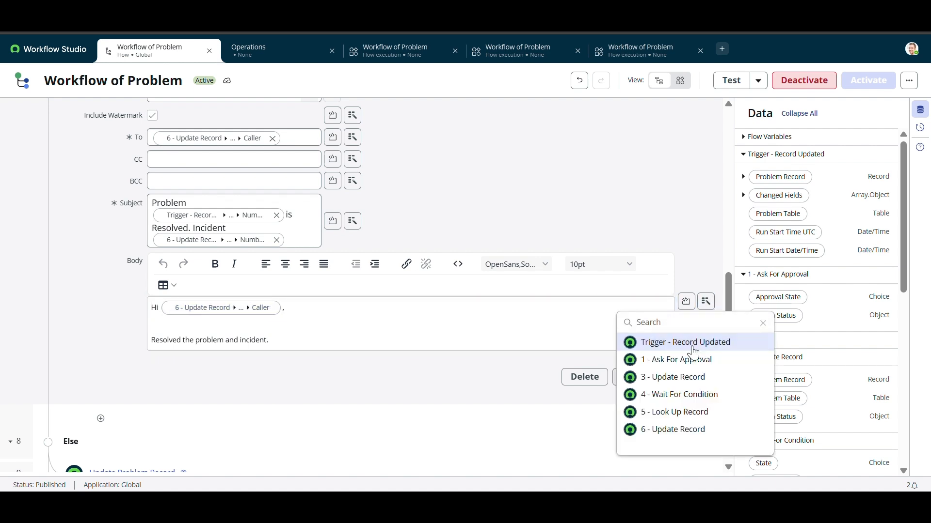
pyautogui.click(681, 431)
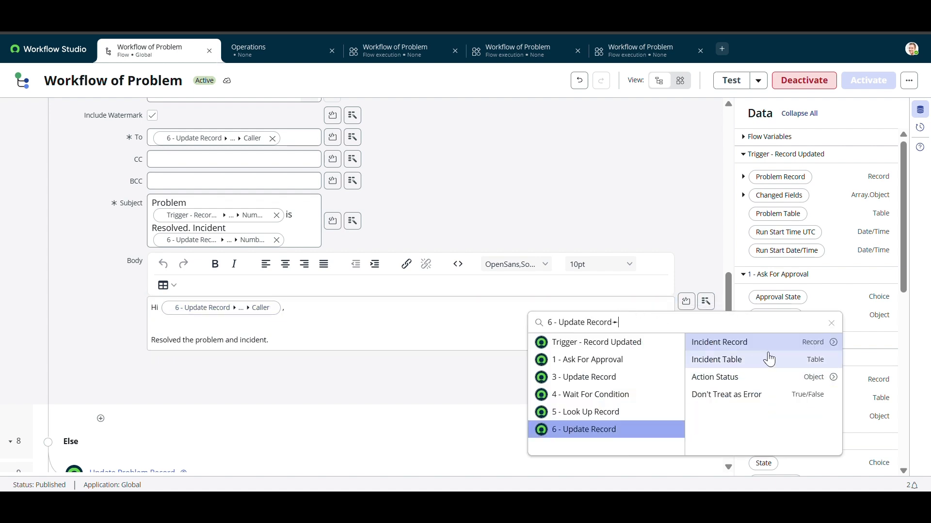
pyautogui.click(833, 342)
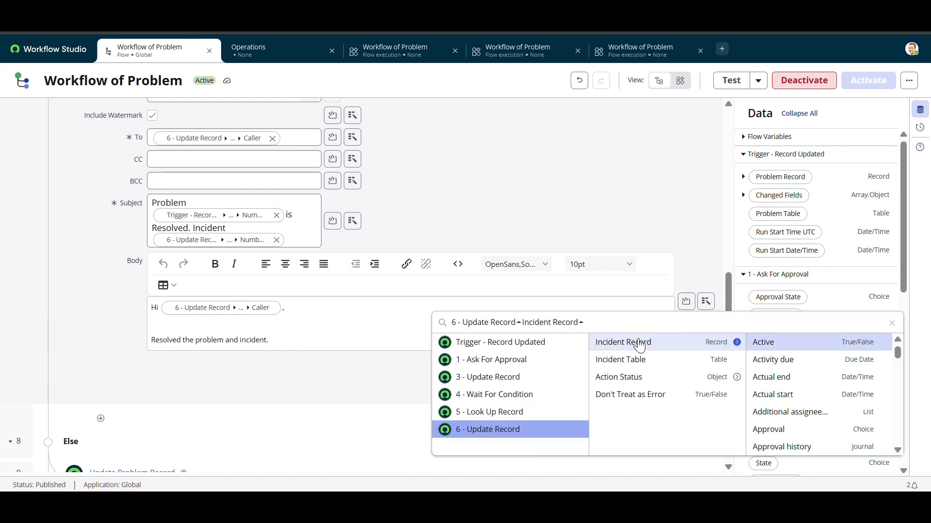
pyautogui.write('caller')
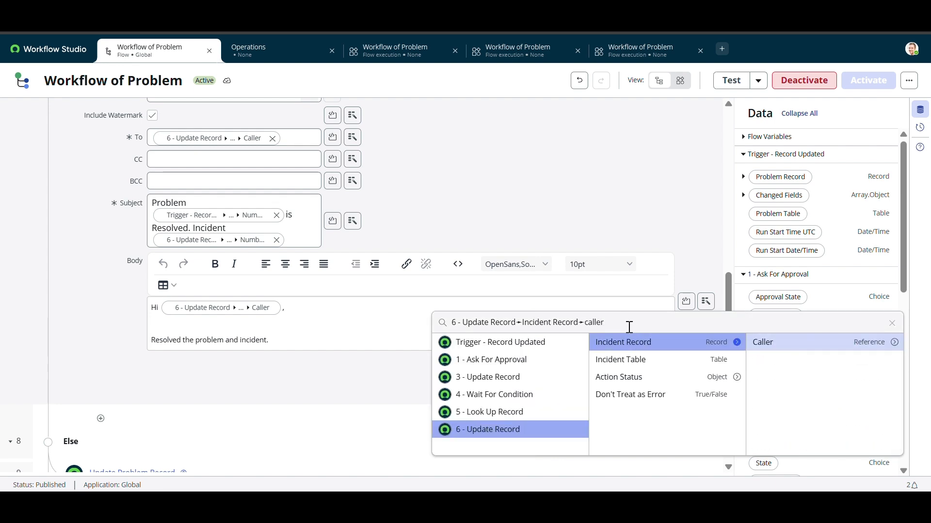
pyautogui.click(894, 344)
pyautogui.write('name')
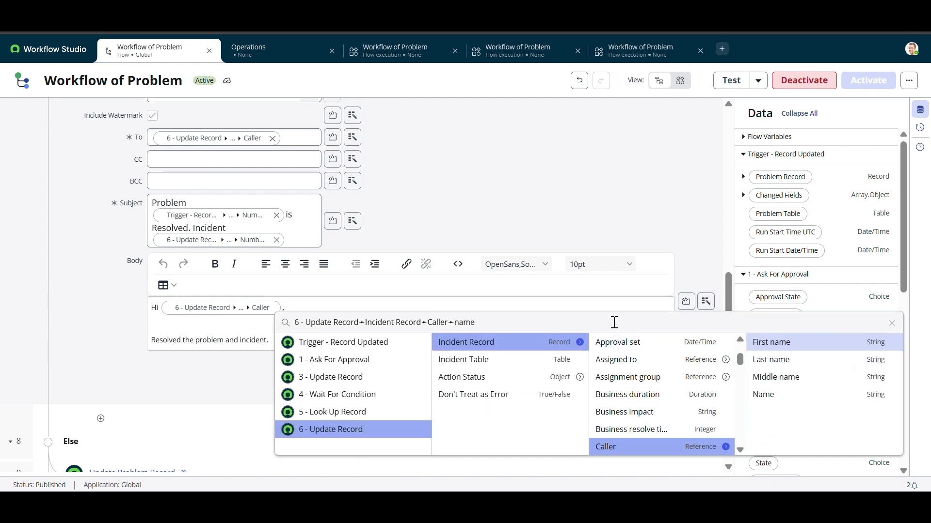
pyautogui.click(777, 349)
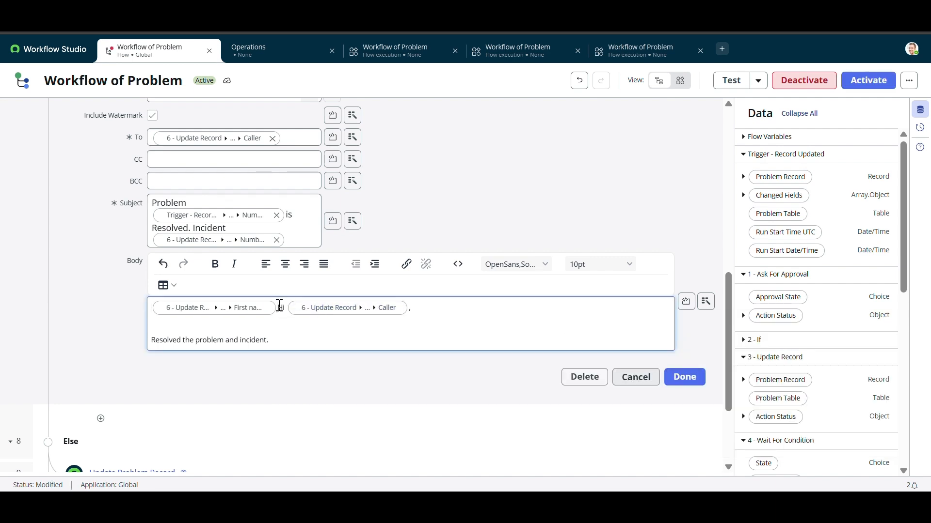
pyautogui.click(432, 308)
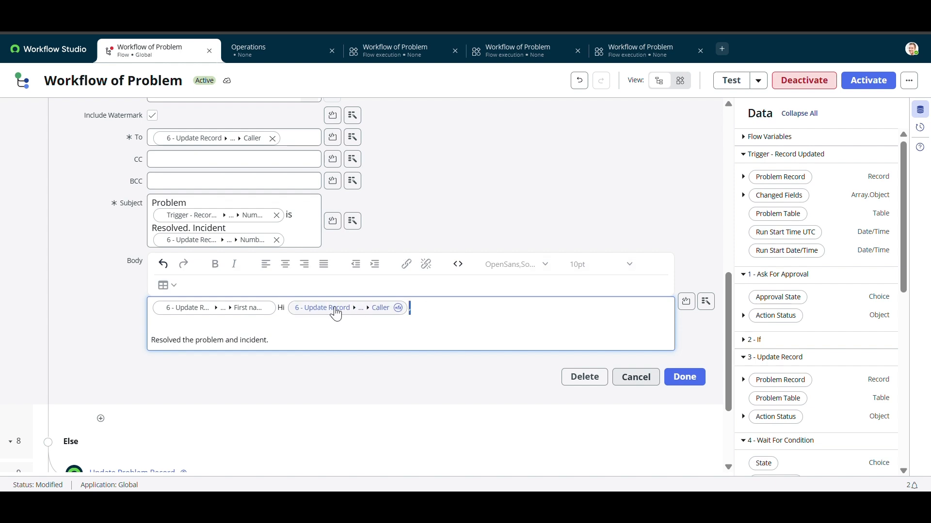
pyautogui.click(414, 306)
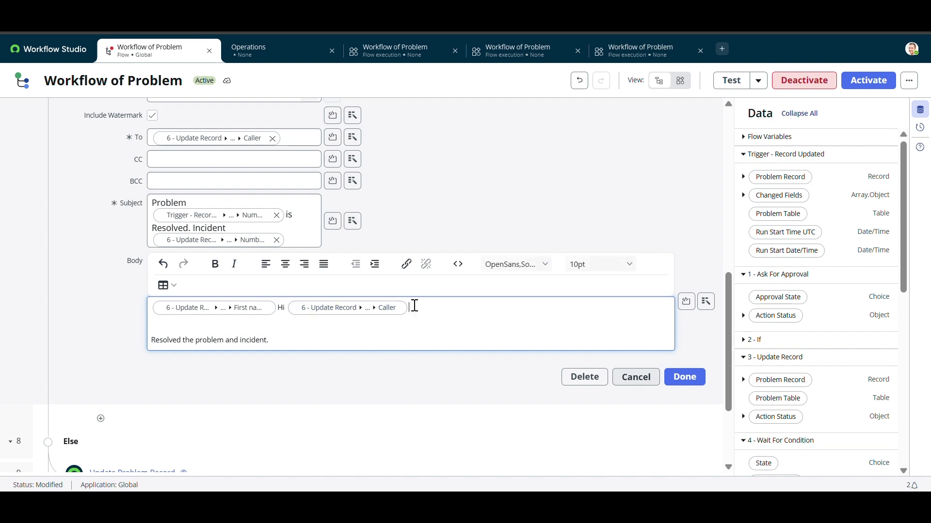
pyautogui.press('BackSpace')
pyautogui.press('BackSpace')
pyautogui.press('BackSpace')
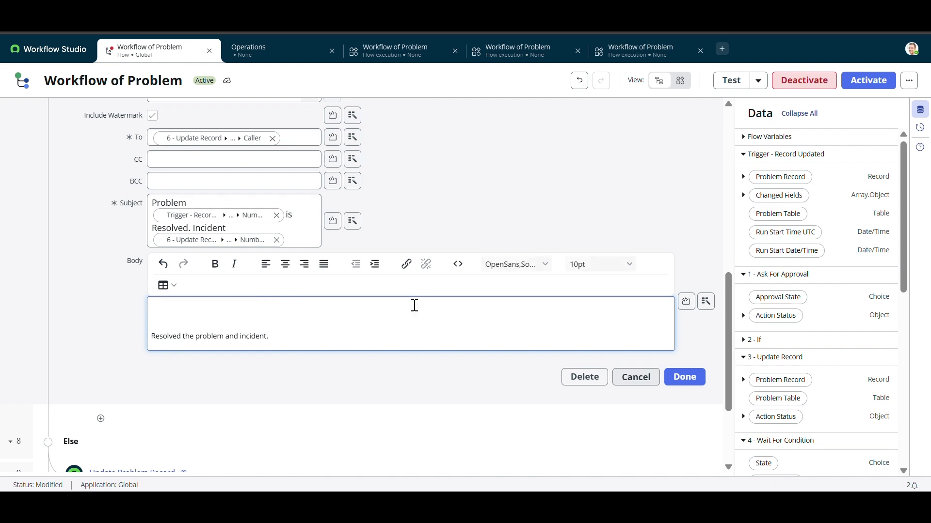
pyautogui.hotkey('ctrl', 'z')
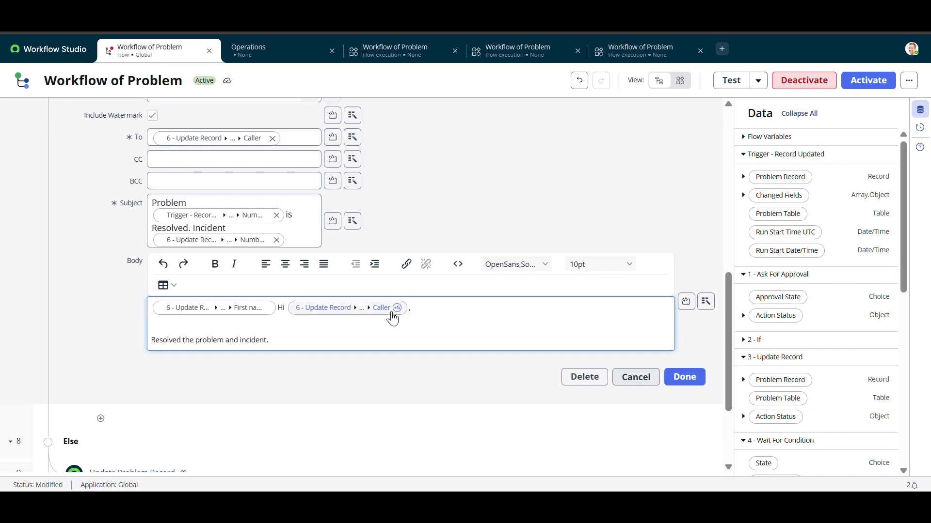
# - Delete the old "Hi", Caller pill and comma from the email body, and enter "Hi" before the First name pill
pyautogui.click(413, 309)
pyautogui.press('BackSpace')
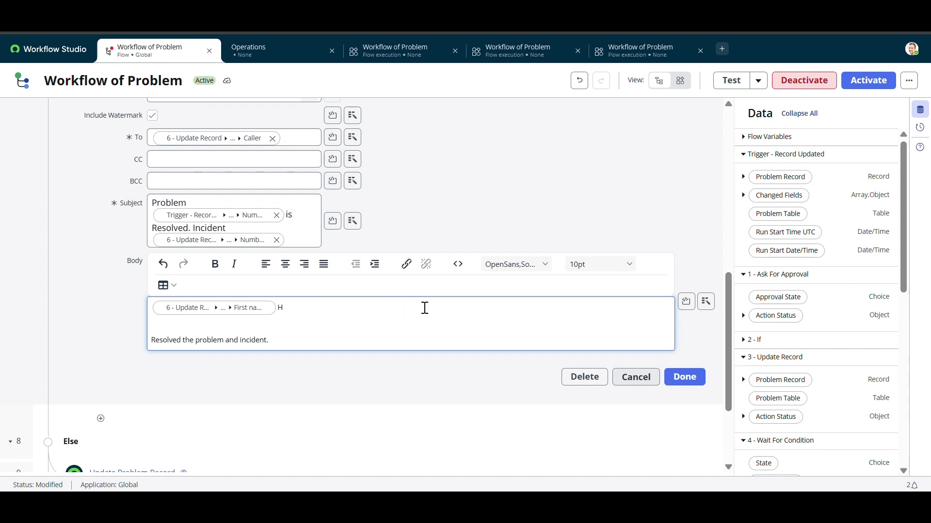
pyautogui.press('BackSpace')
pyautogui.write('Hi')
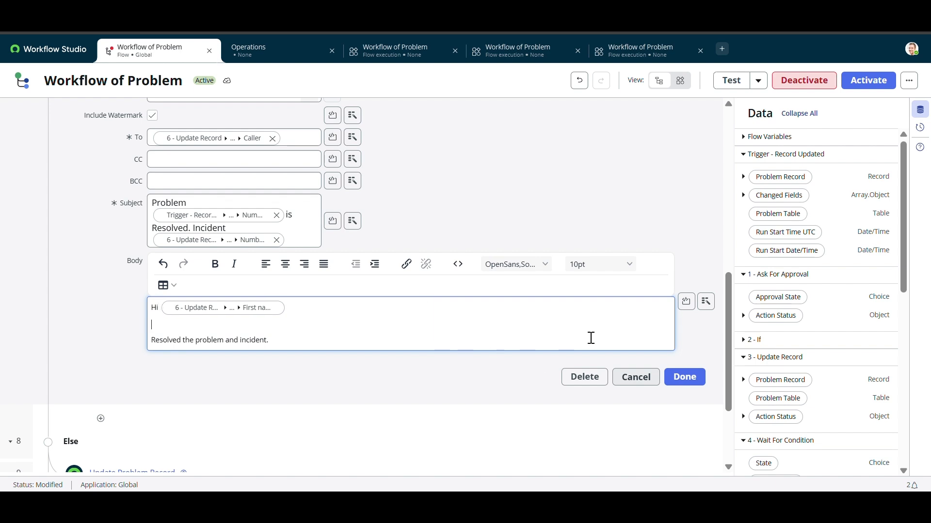
# - Save the Send Email action and activate the Workflow of Problem flow
pyautogui.click(684, 376)
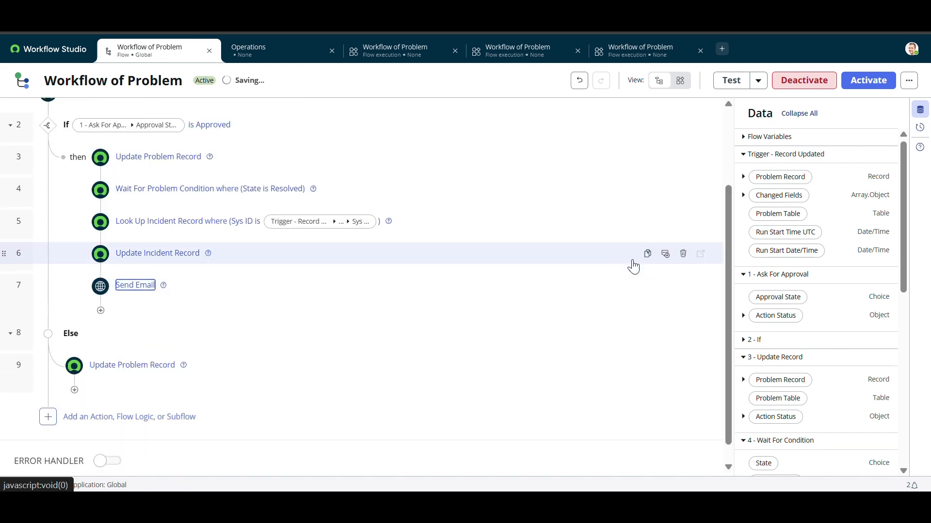
pyautogui.scroll(-1, 478, 287)
pyautogui.scroll(1, 478, 287)
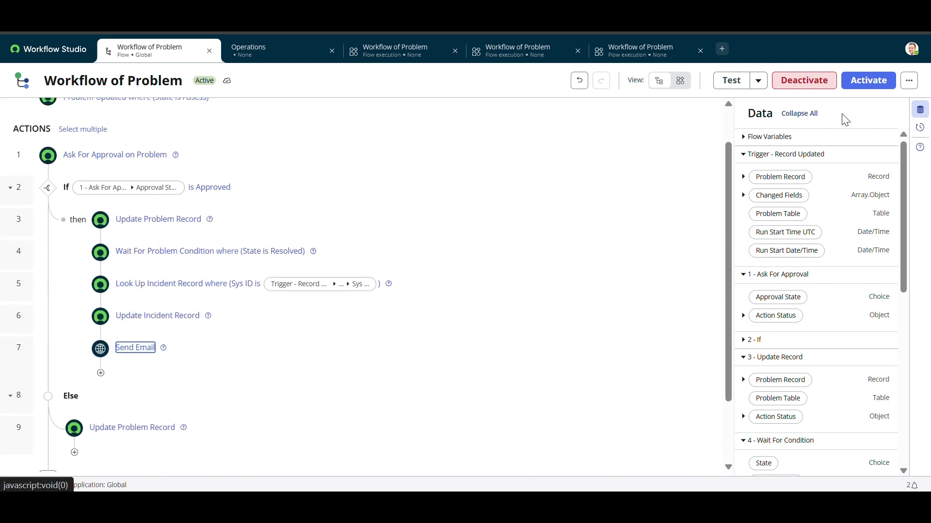
pyautogui.click(869, 81)
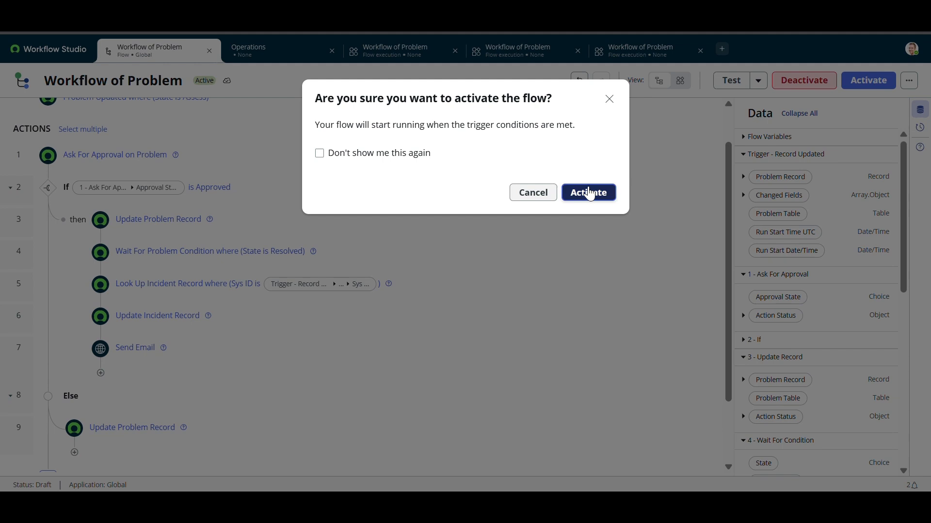
pyautogui.click(589, 193)
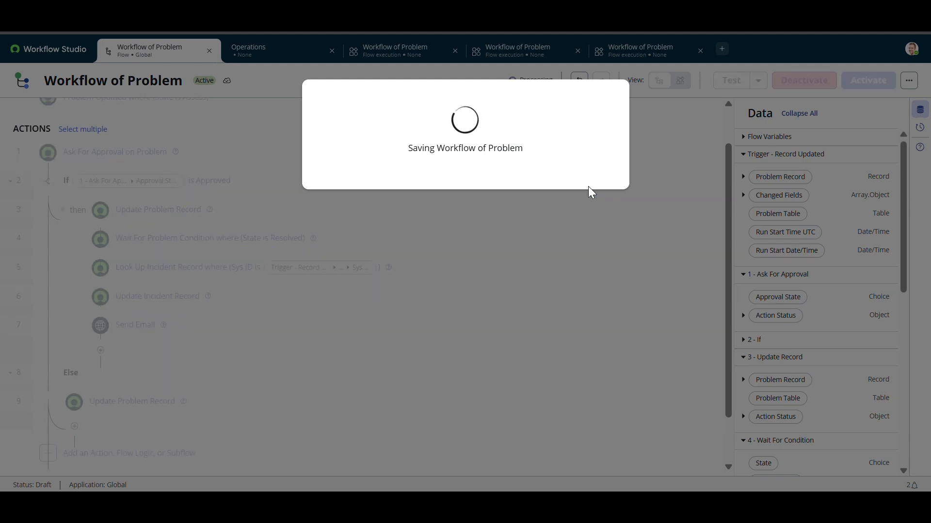